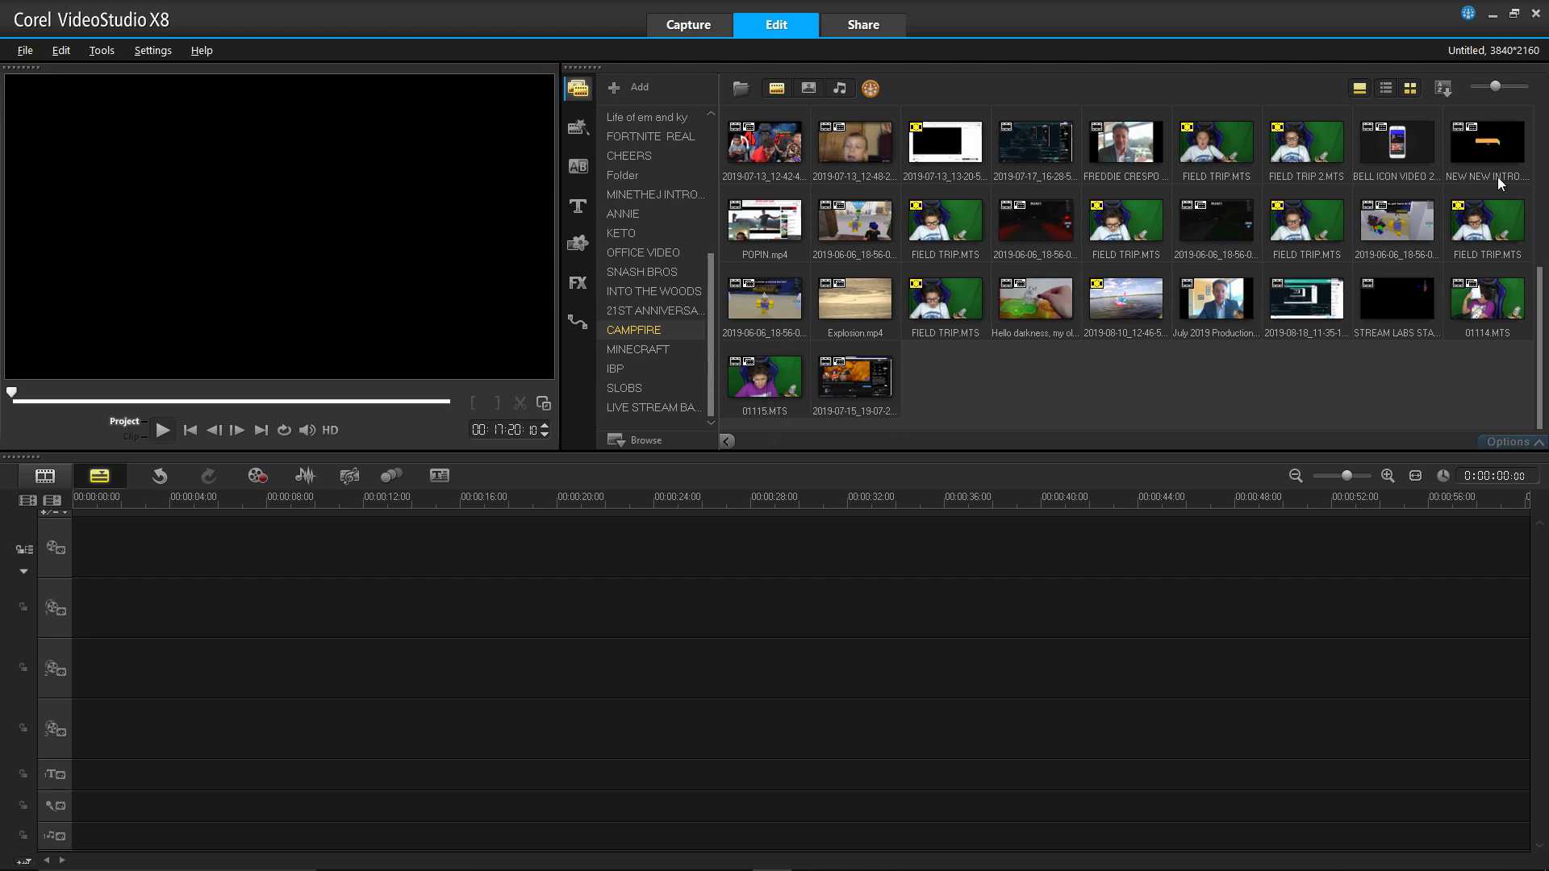
- Place library clips 01114.MTS and 01115.MTS together at the start of the first overlay track
{"action": "left_click", "coordinate": [1485, 311]}
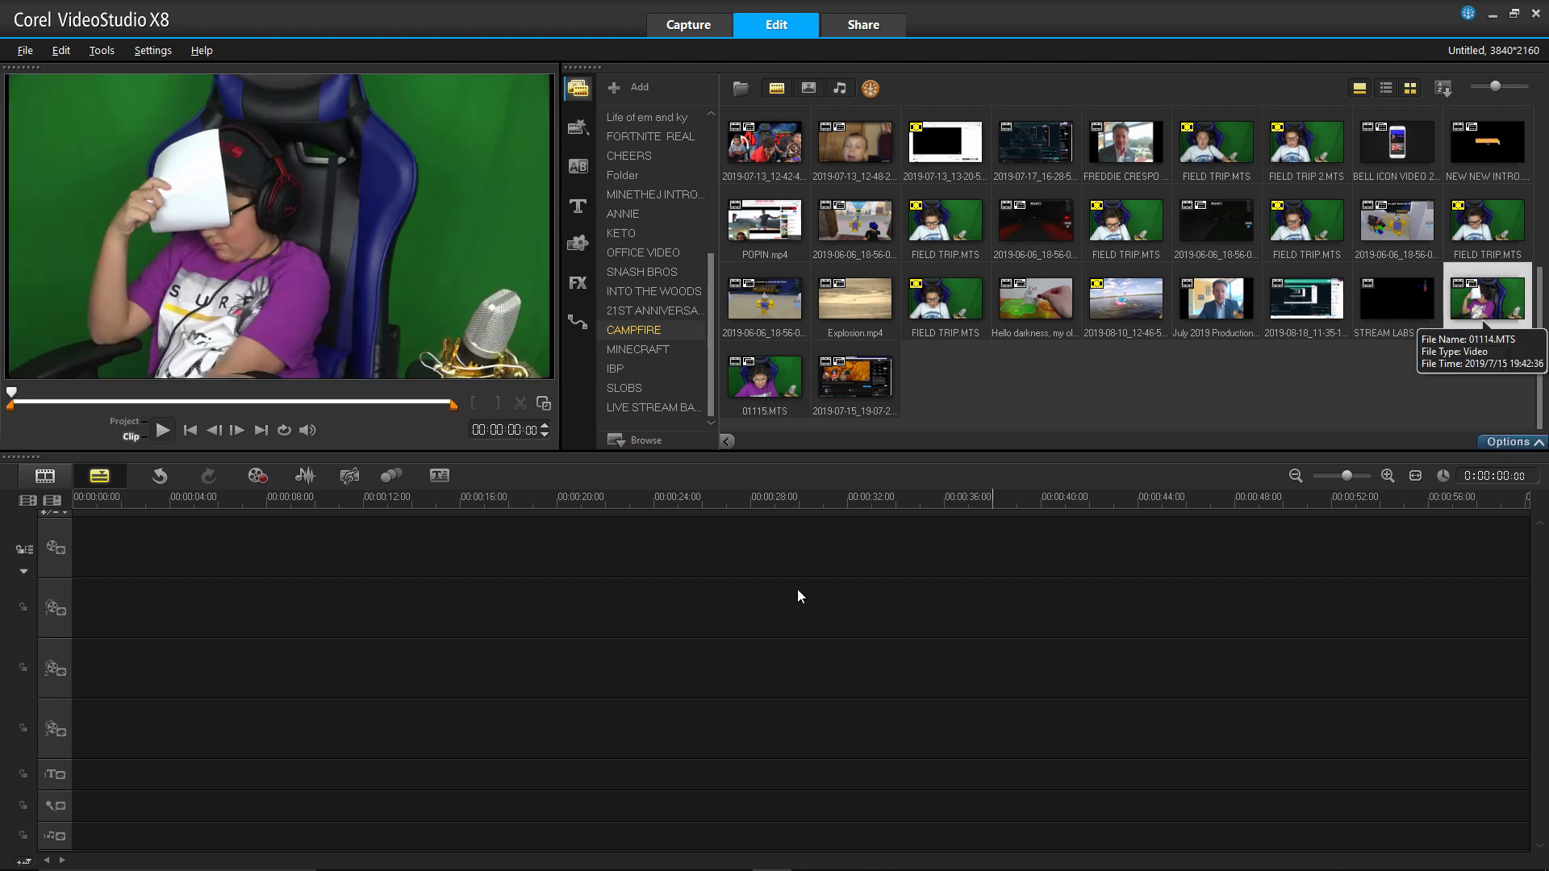
{"action": "left_click", "coordinate": [776, 390]}
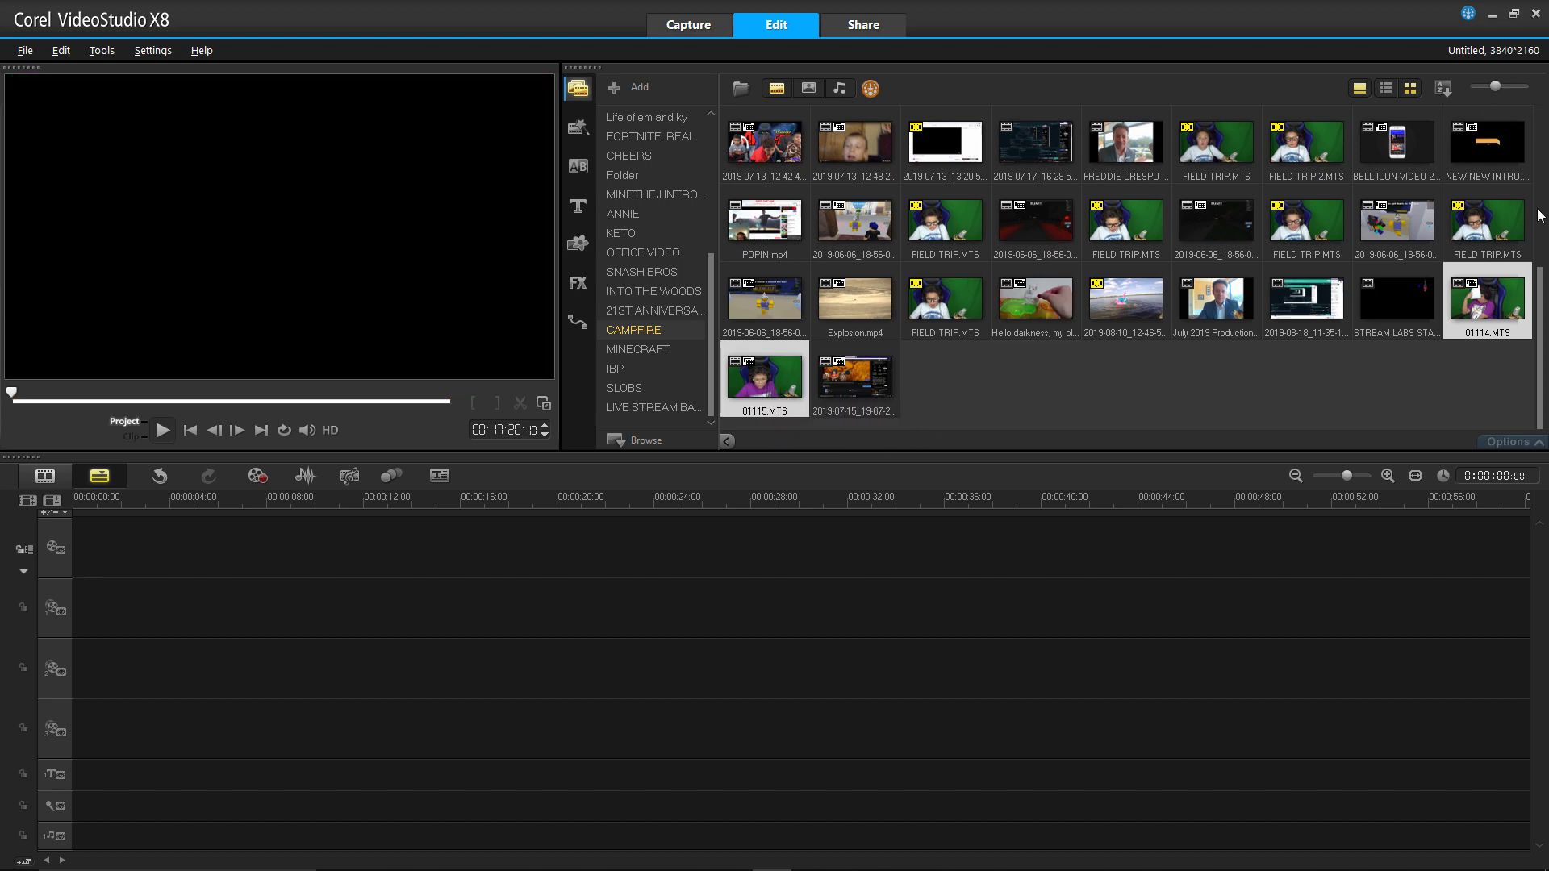
{"action": "left_click_drag", "start_coordinate": [1473, 295], "coordinate": [74, 629]}
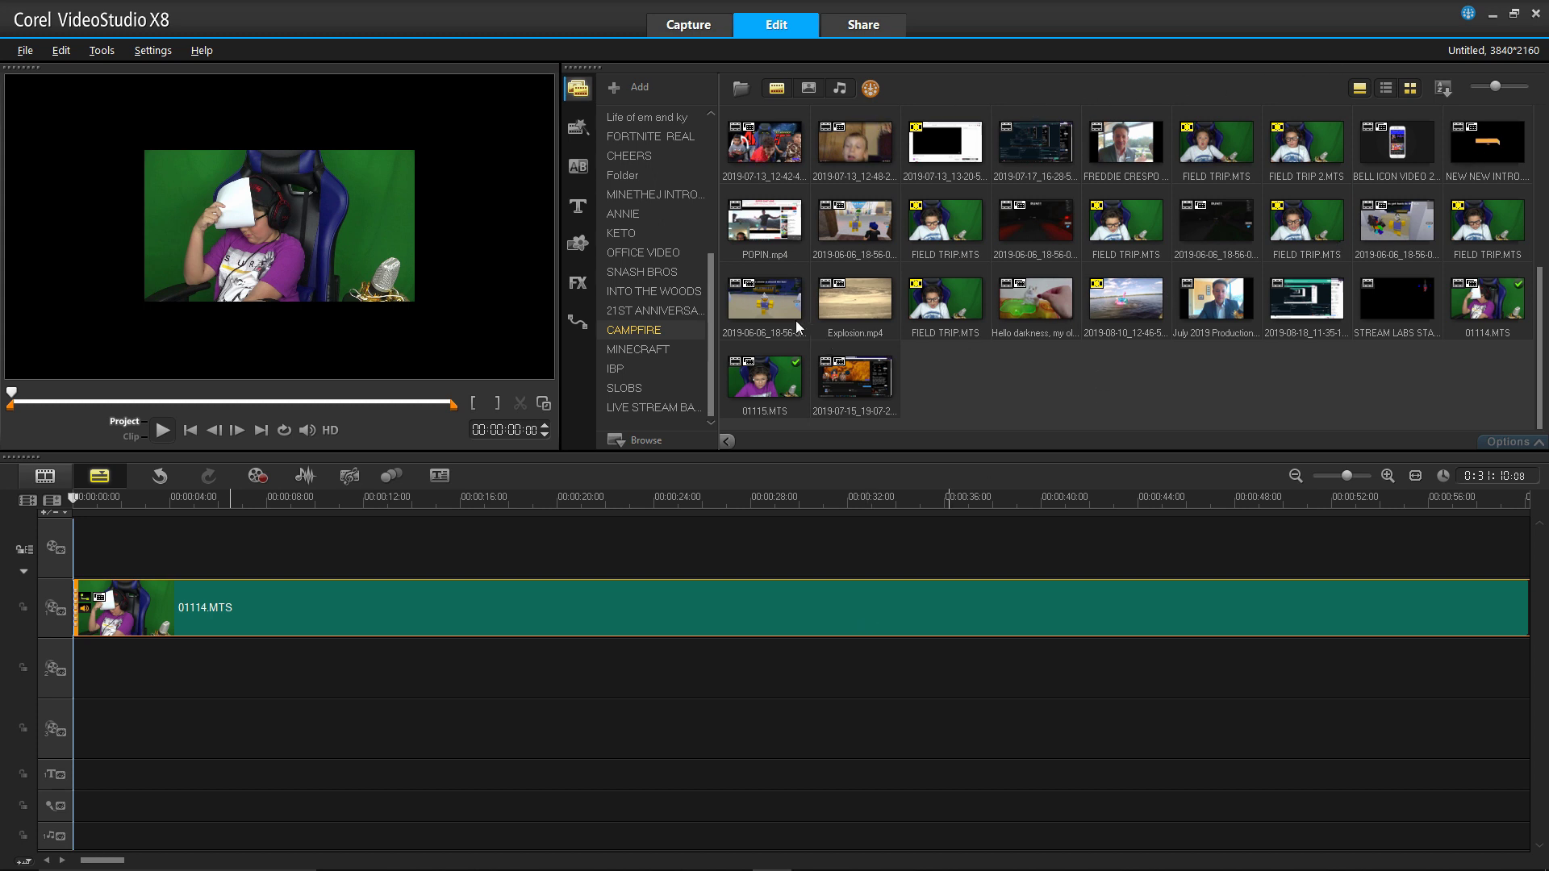
- Place the screen recording 2019-07-15_19-07-23.mp4 at the start of the main video track
{"action": "left_click", "coordinate": [957, 385]}
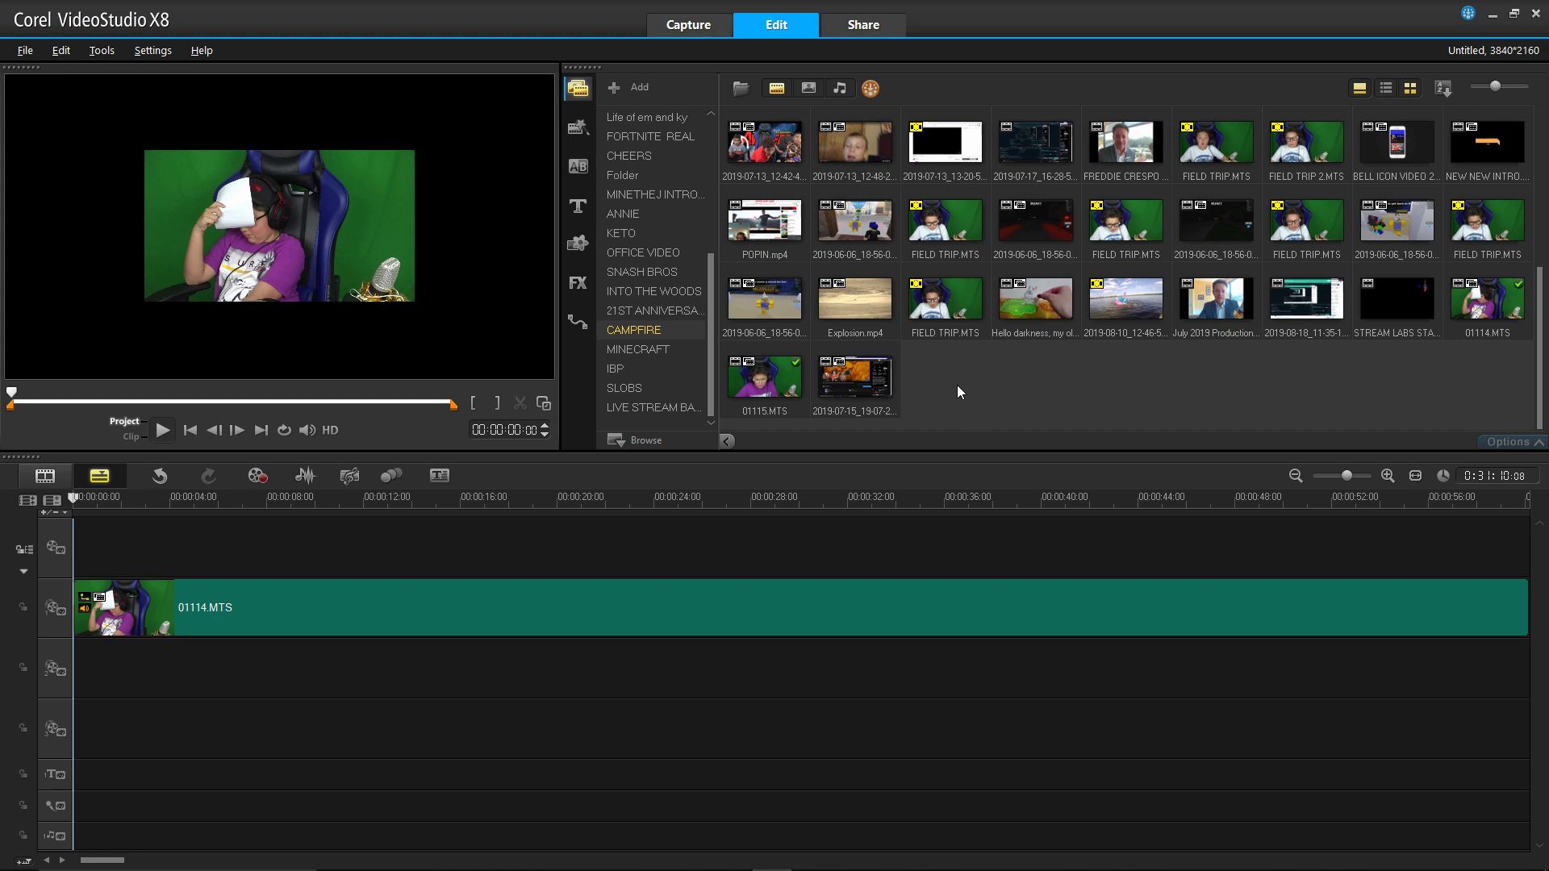
{"action": "left_click", "coordinate": [857, 387]}
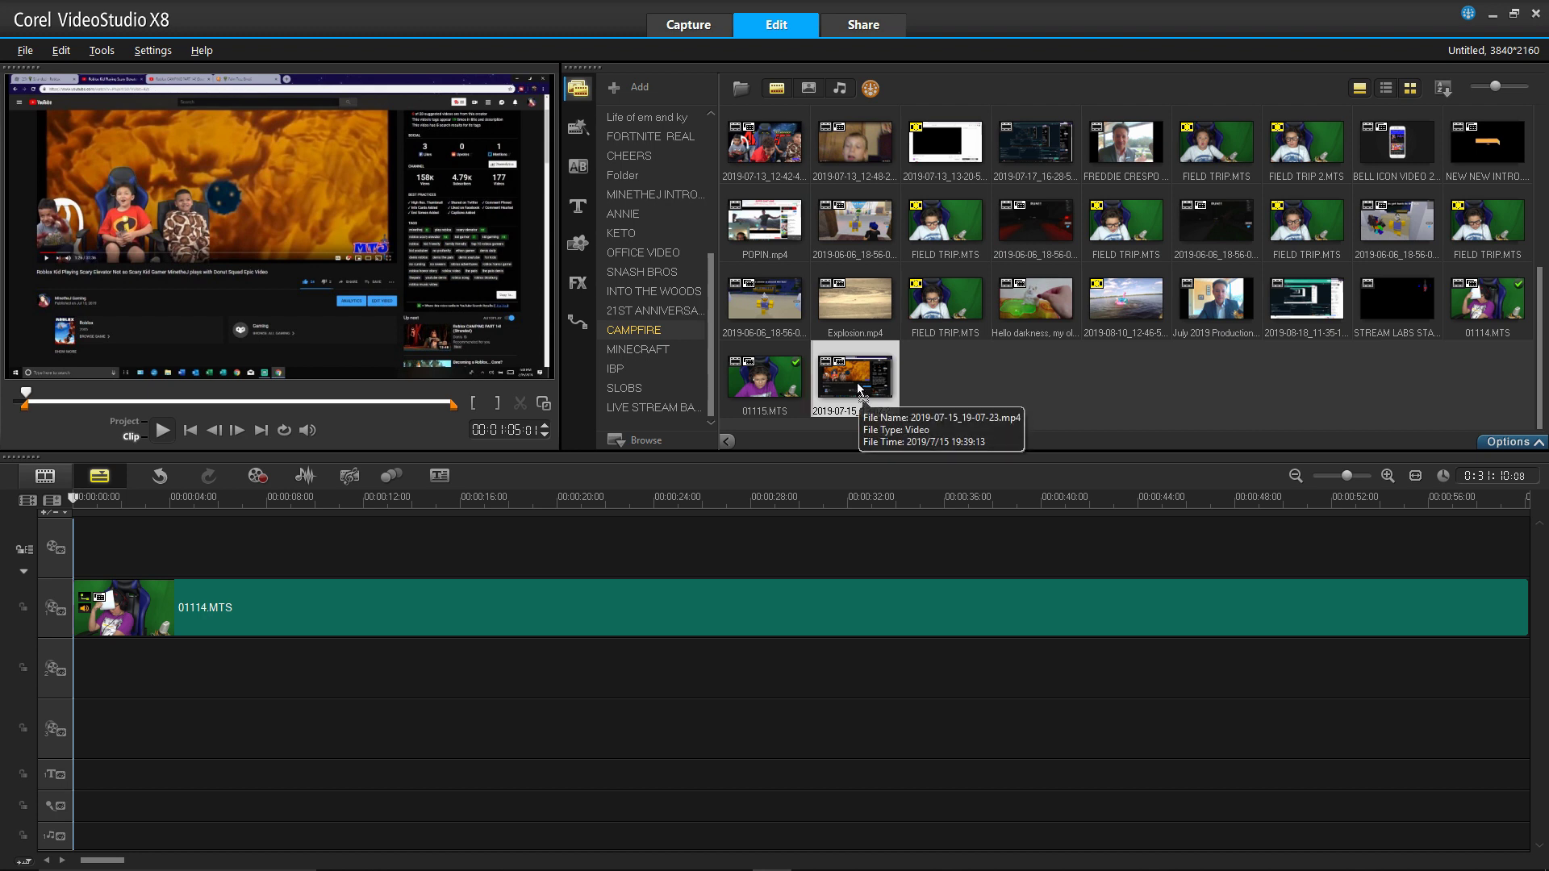
{"action": "left_click_drag", "start_coordinate": [859, 389], "coordinate": [669, 558]}
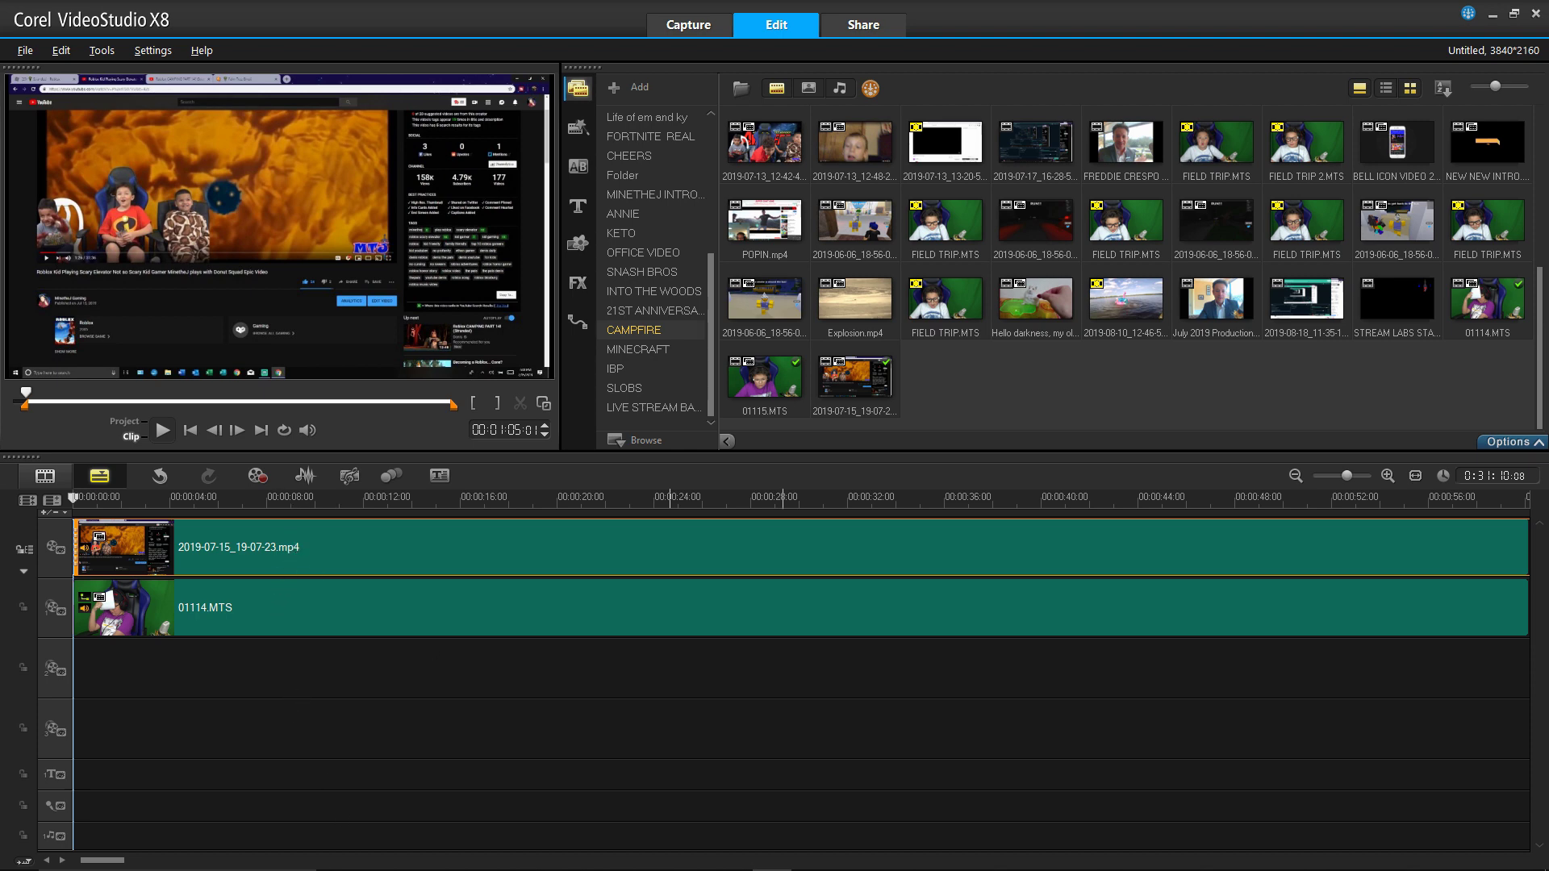
- Switch to Streamlabs OBS to view the screen-recording setup, and return to the video editor
{"action": "left_click", "coordinate": [737, 829]}
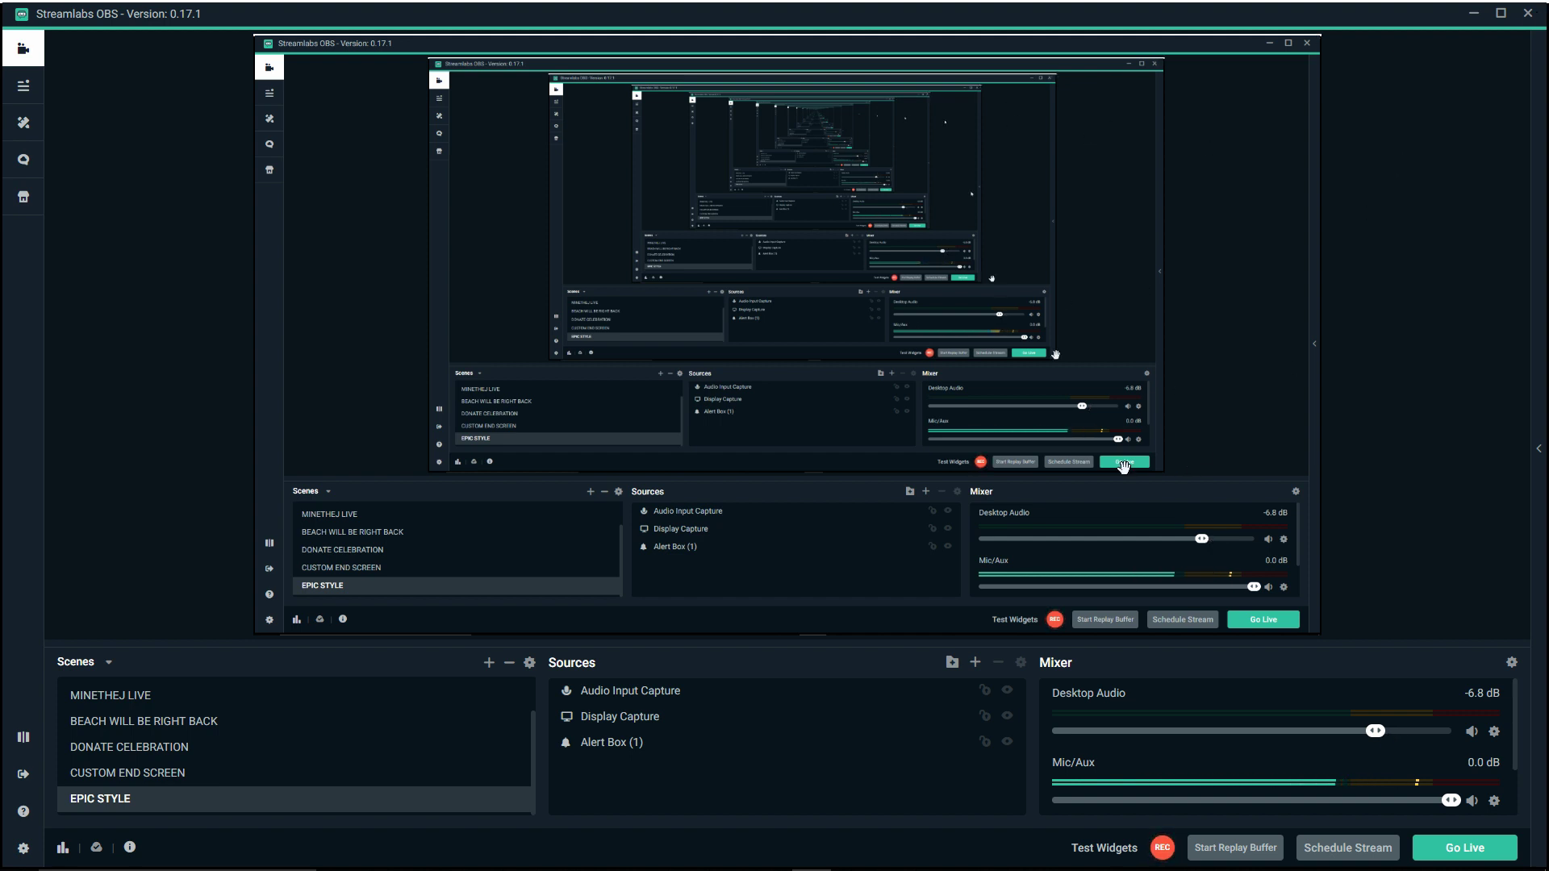
{"action": "left_click", "coordinate": [1473, 15]}
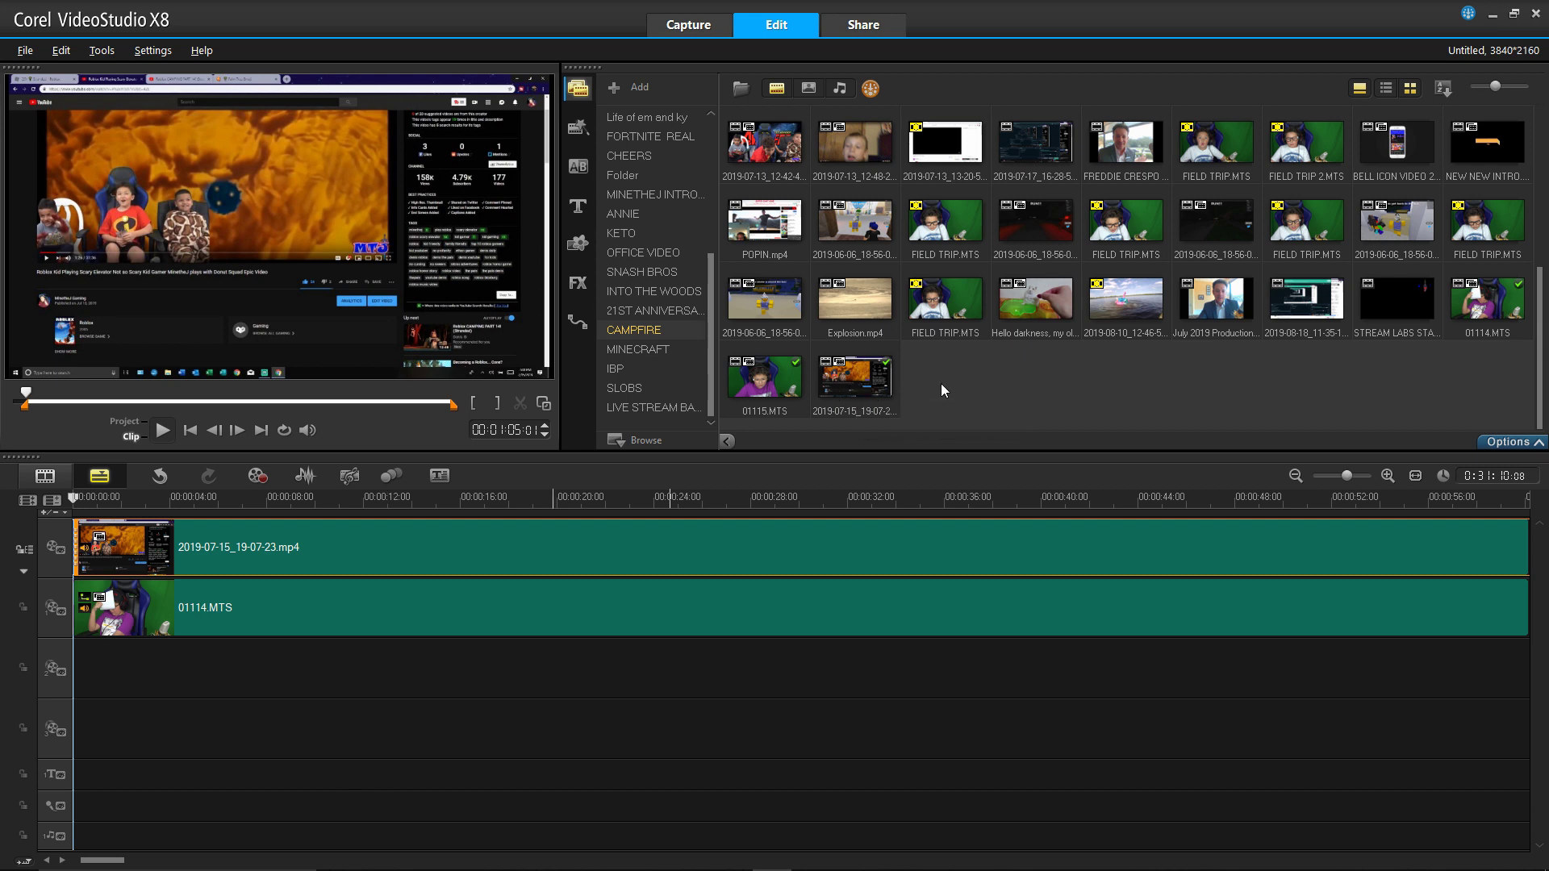
- Import video 01101 from the SD card's STREAM folder into the CAMPFIRE library folder
{"action": "mouse_move", "coordinate": [557, 855]}
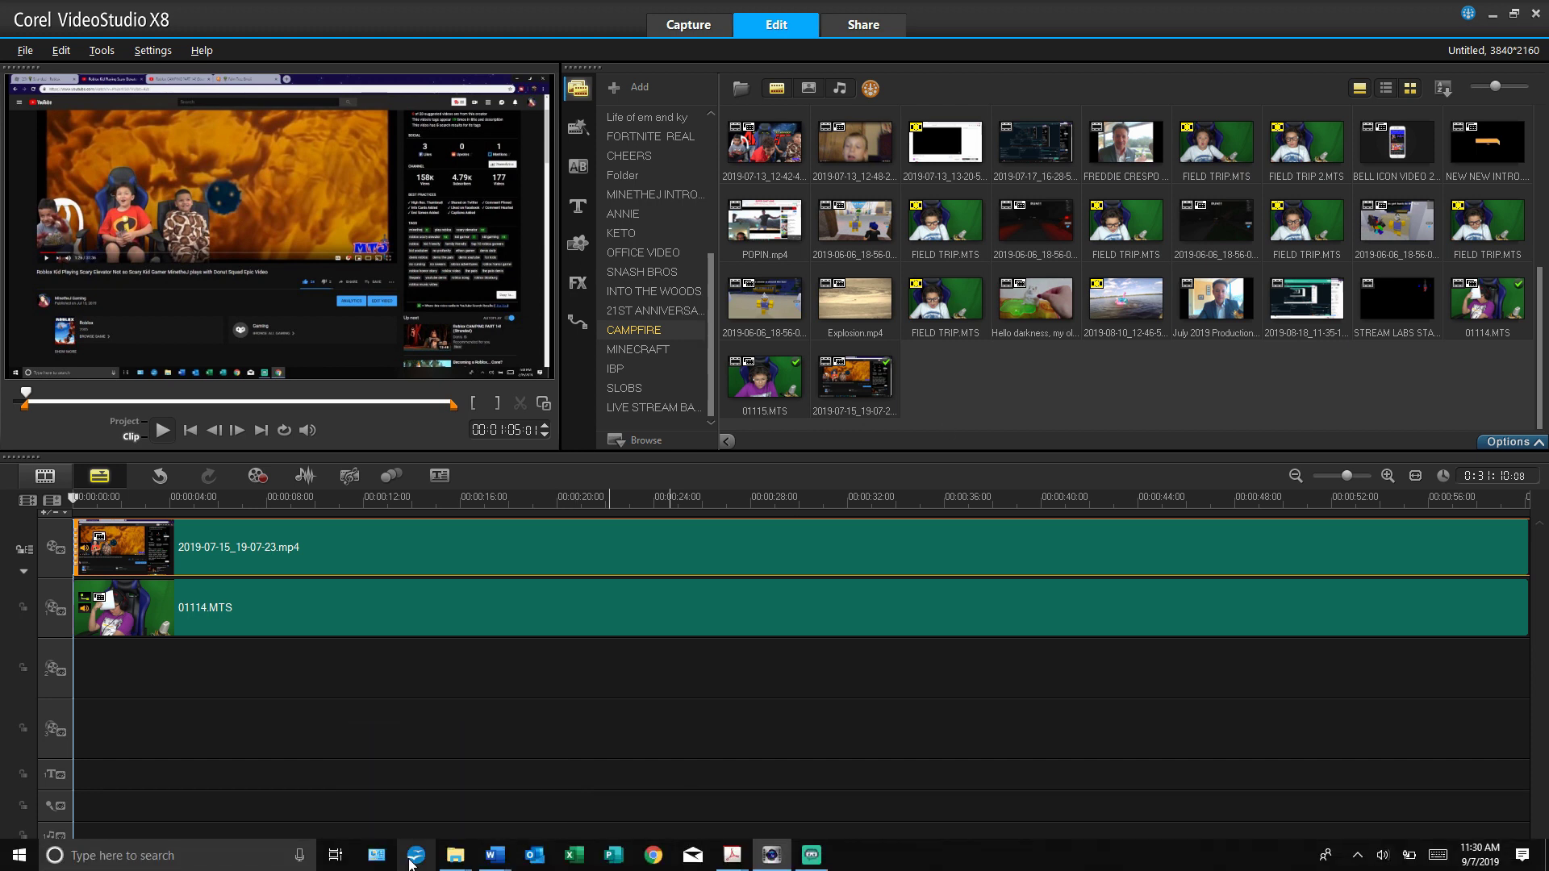
{"action": "mouse_move", "coordinate": [452, 858]}
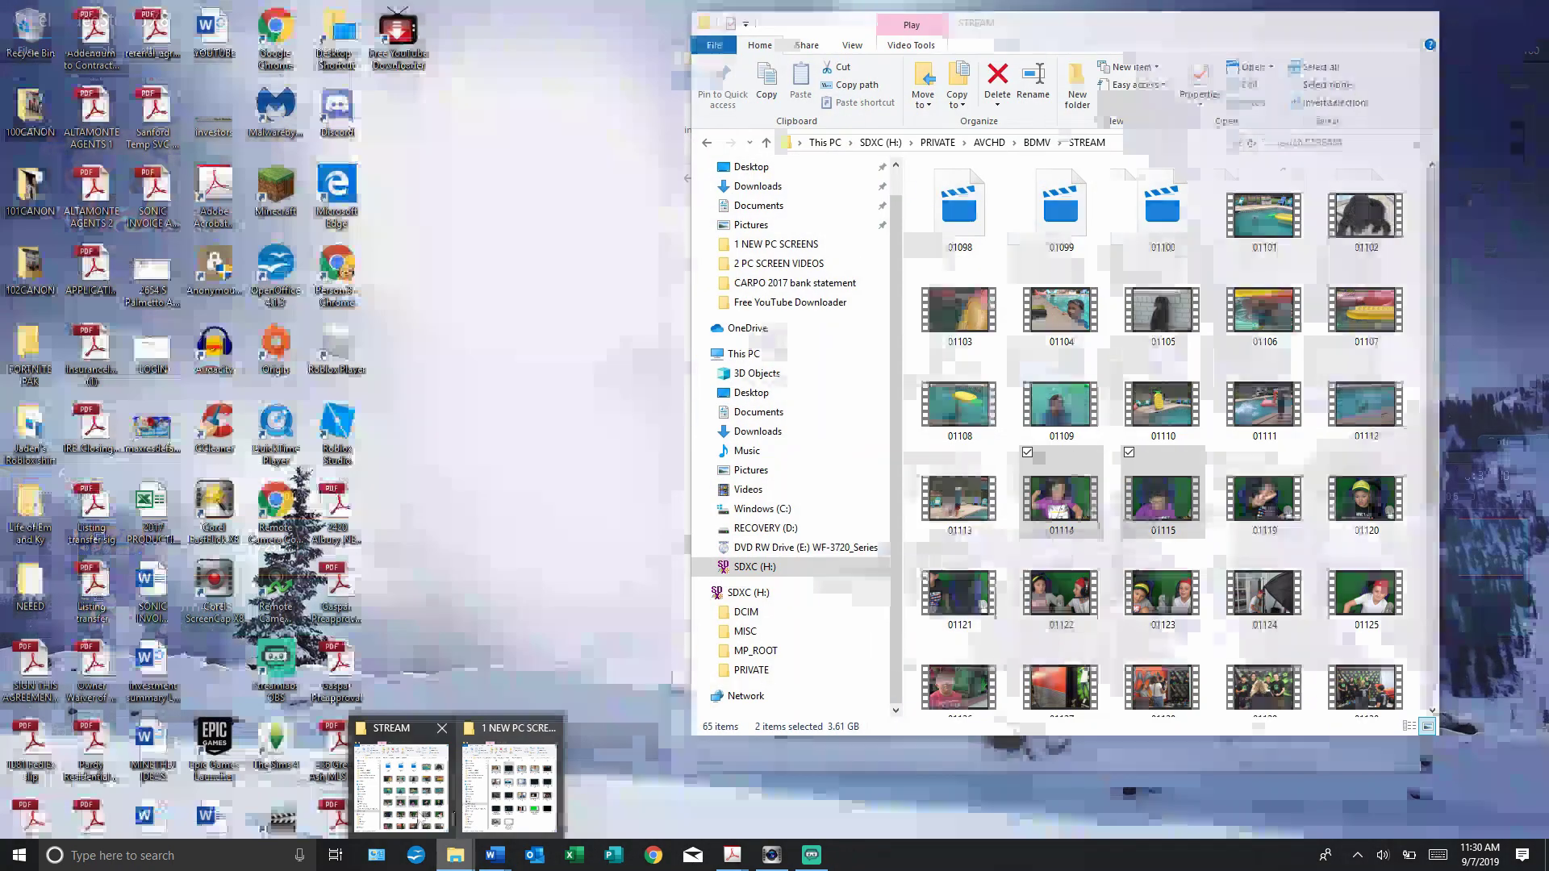
{"action": "left_click", "coordinate": [521, 775]}
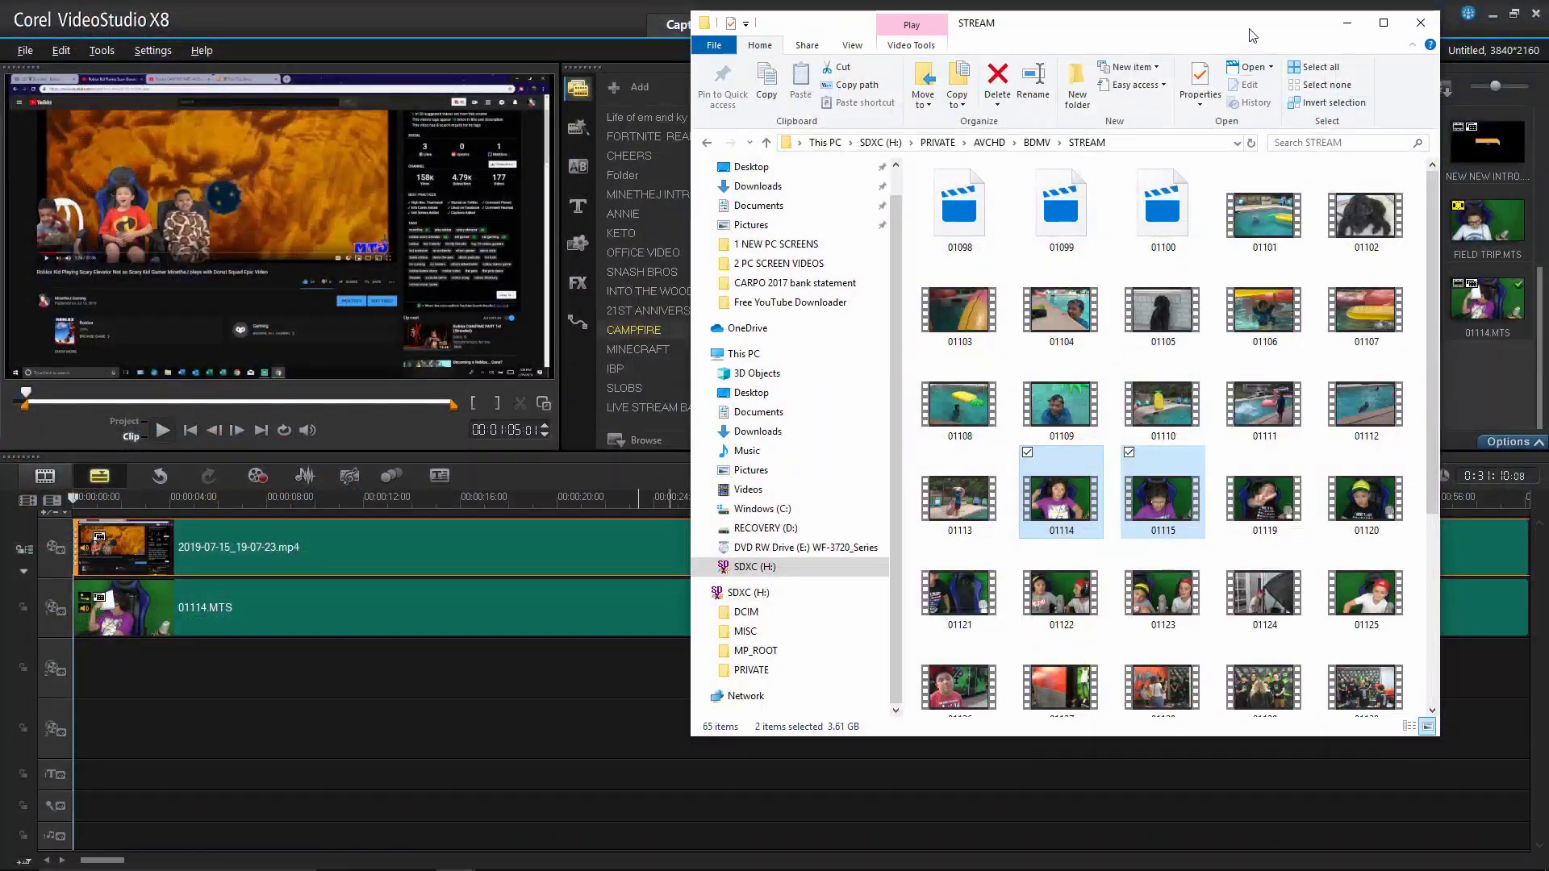
{"action": "left_click_drag", "start_coordinate": [1250, 28], "coordinate": [957, 52]}
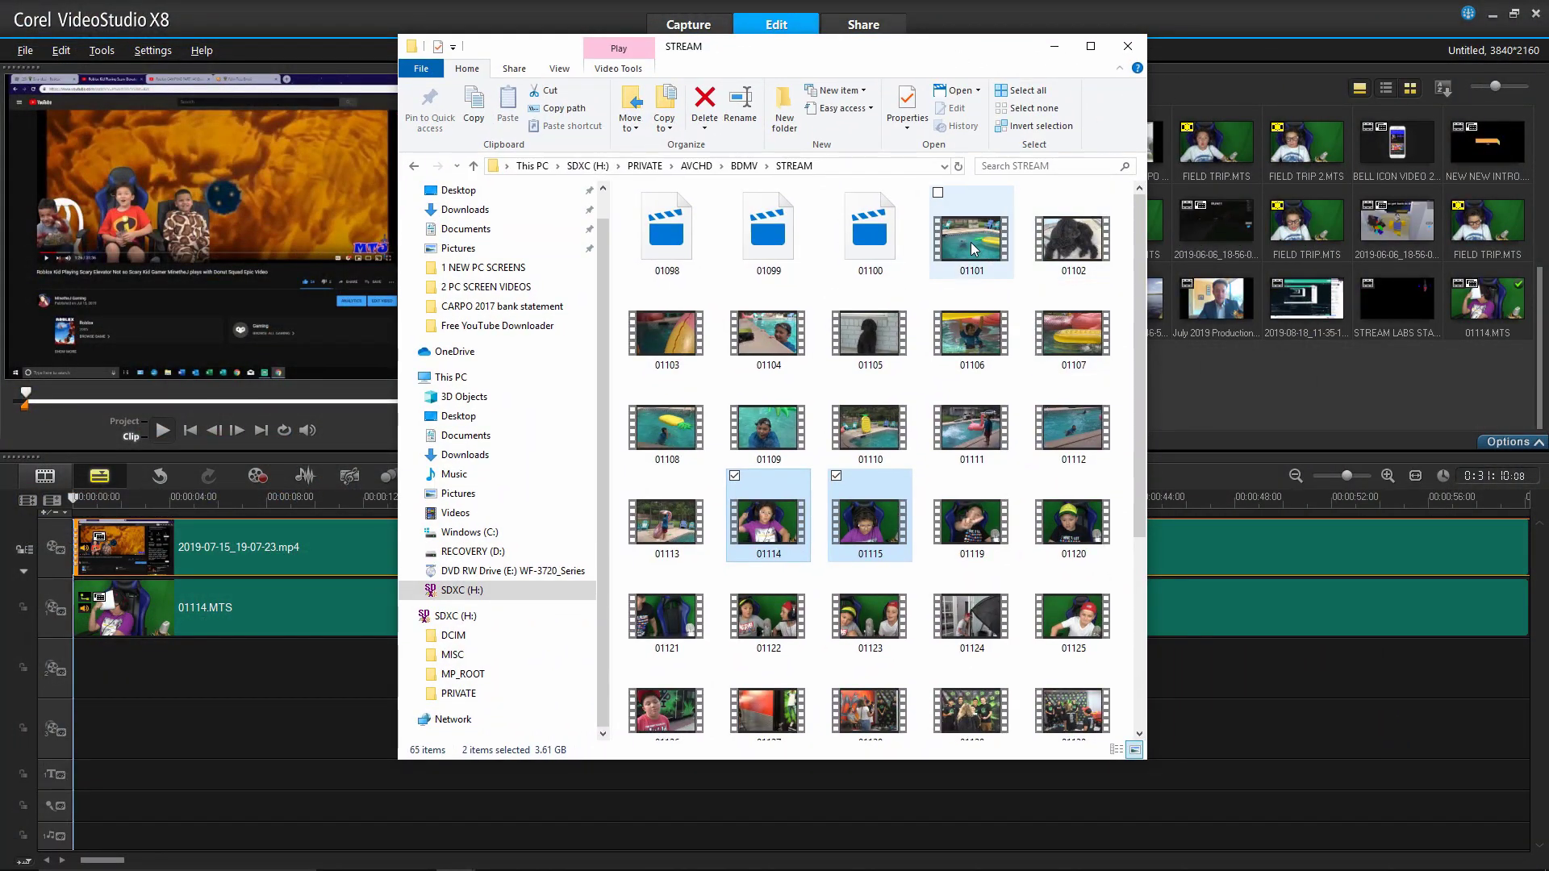
{"action": "left_click_drag", "start_coordinate": [975, 270], "coordinate": [1252, 396]}
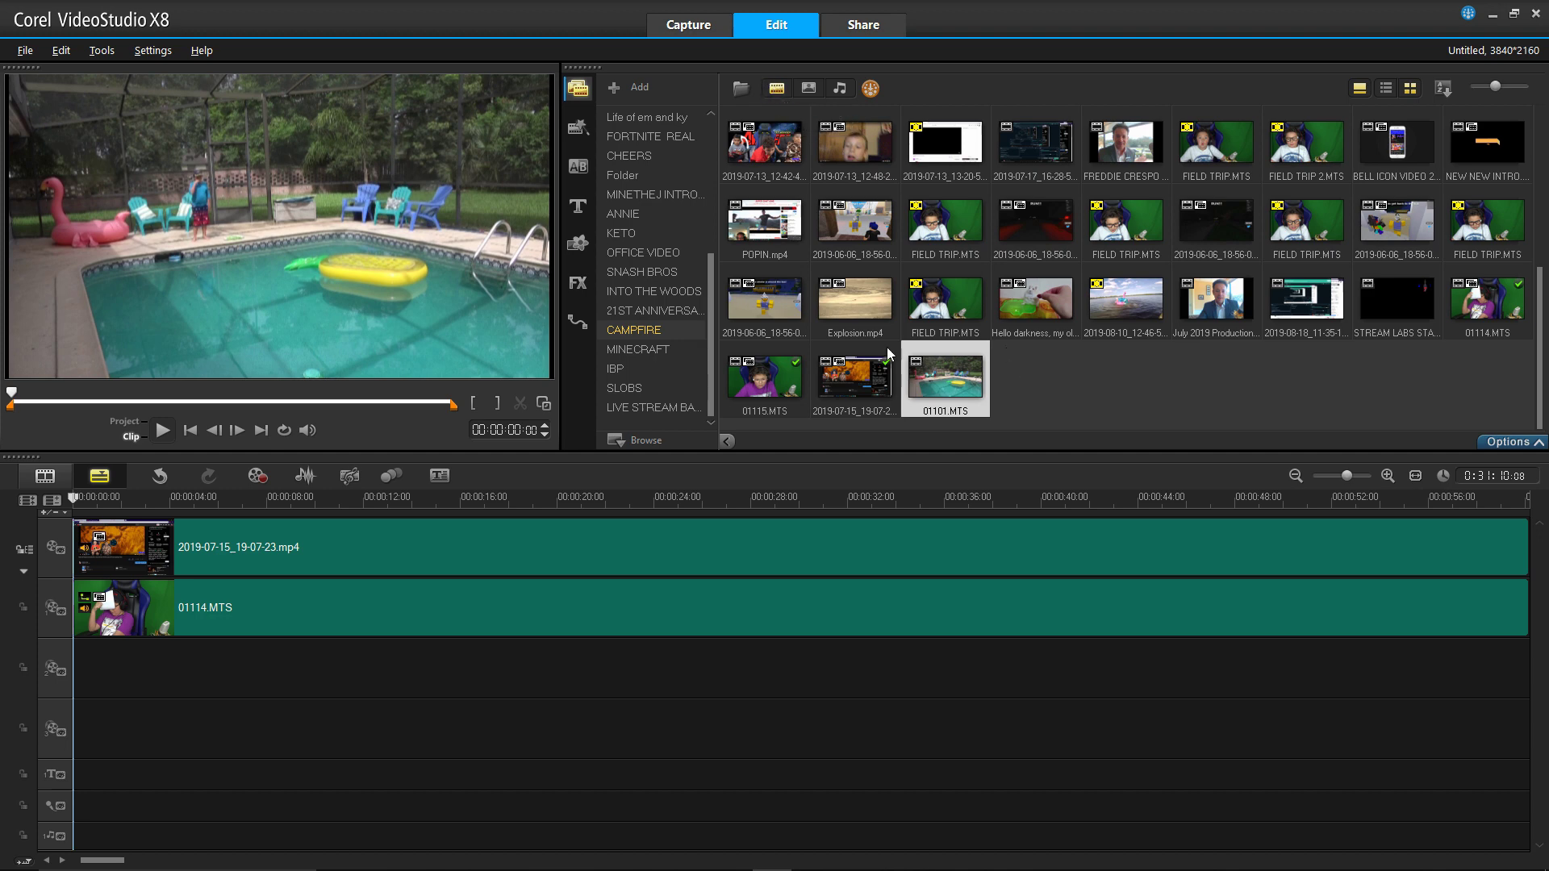
- Delete the 01101.MTS clip from the library
{"action": "right_click", "coordinate": [946, 387]}
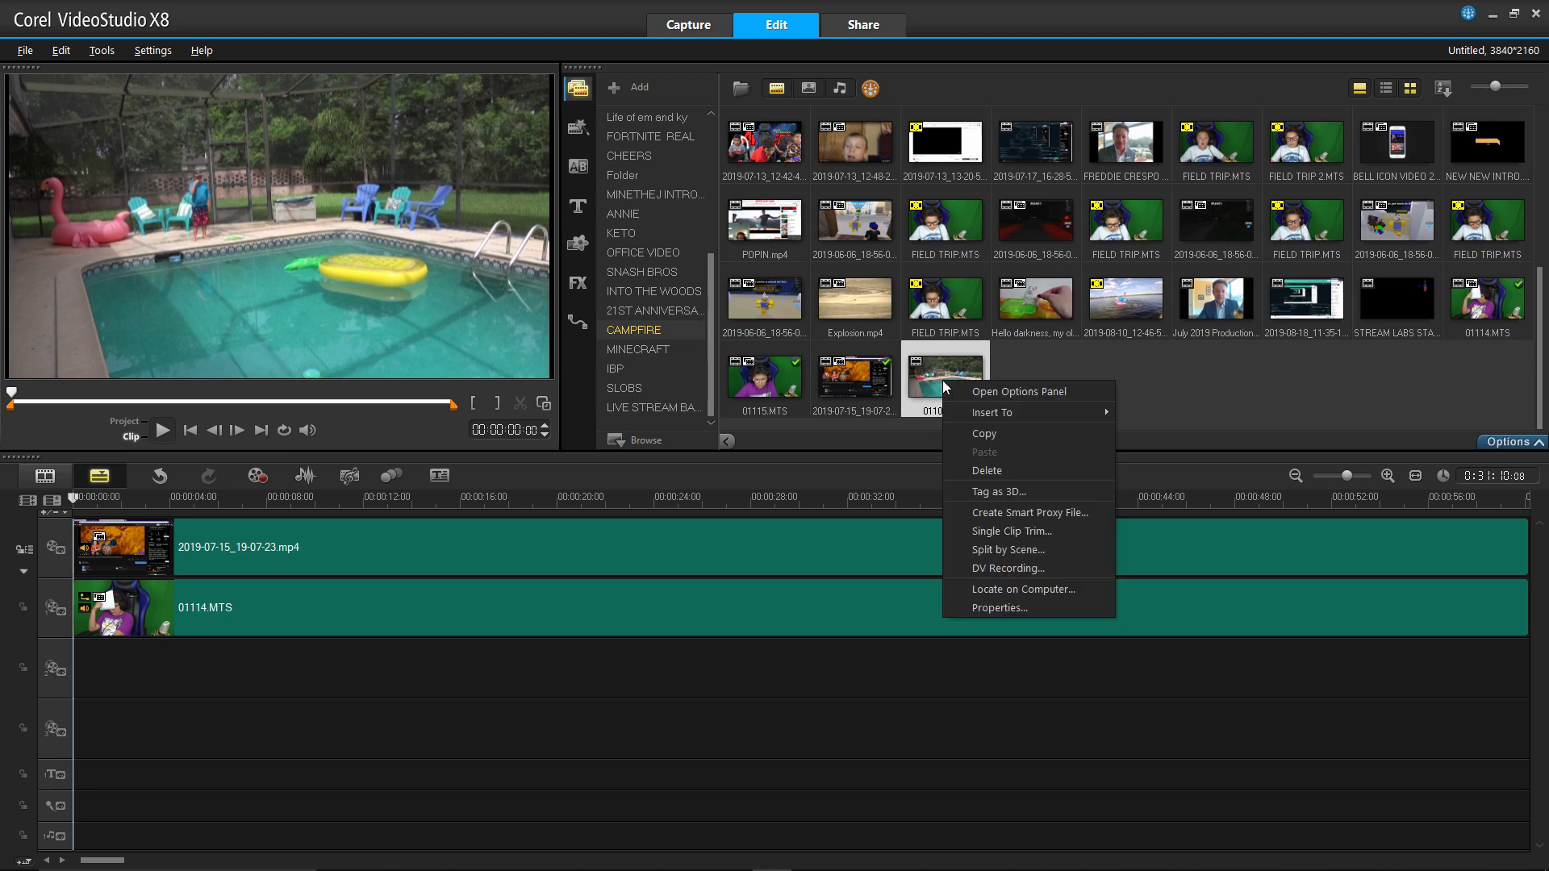
{"action": "left_click", "coordinate": [981, 470]}
{"action": "key", "text": "Return"}
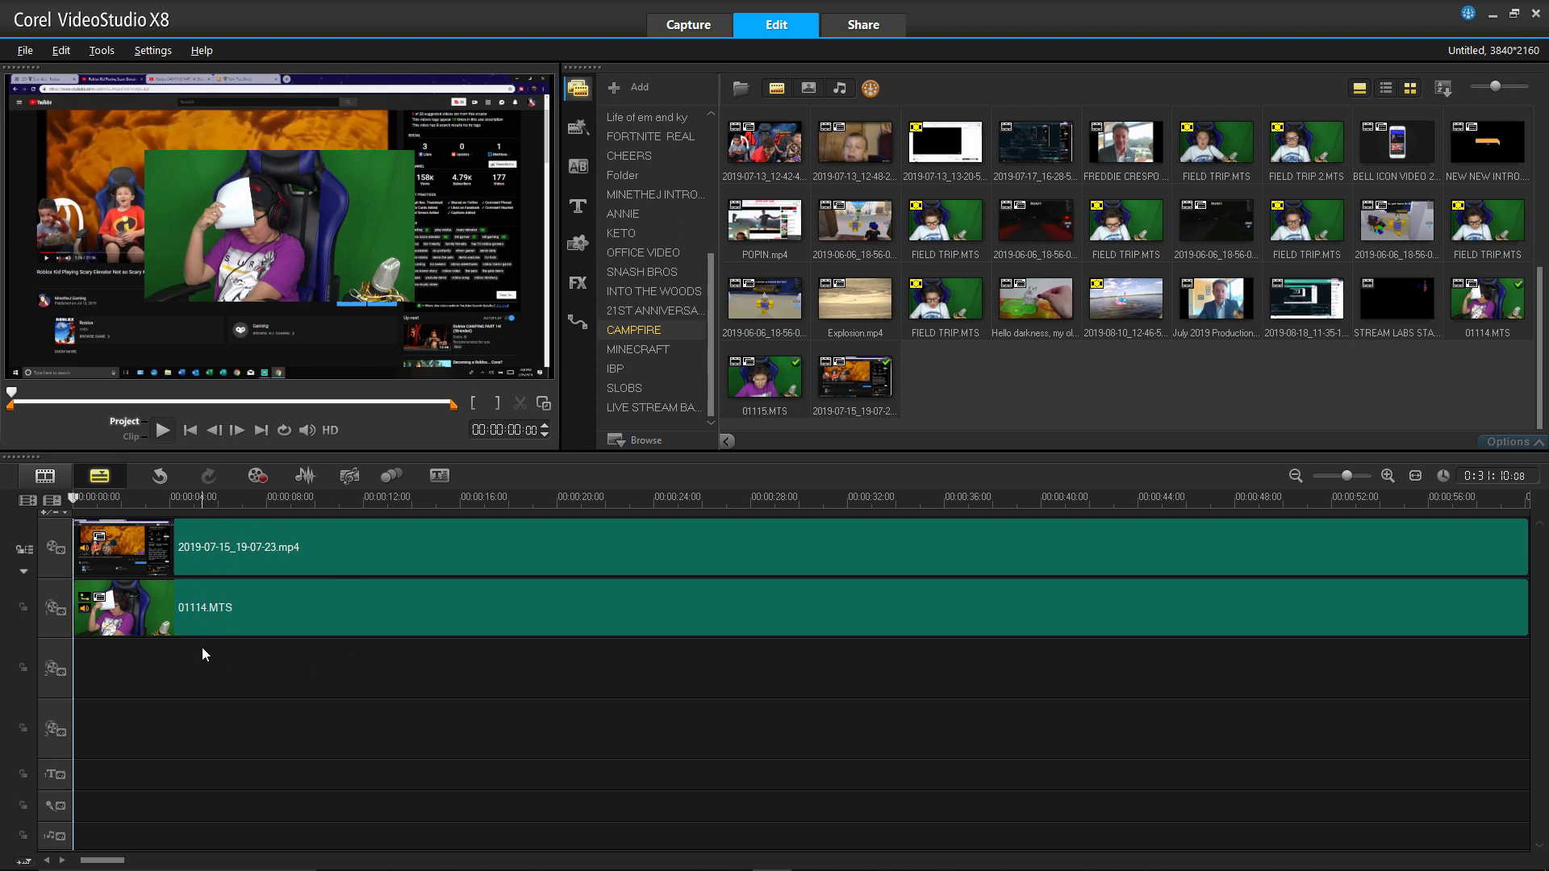
- Show the timeline's audio waveforms and play the screen recording clip, adjusting the preview volume to hear its sound
{"action": "left_click", "coordinate": [305, 476]}
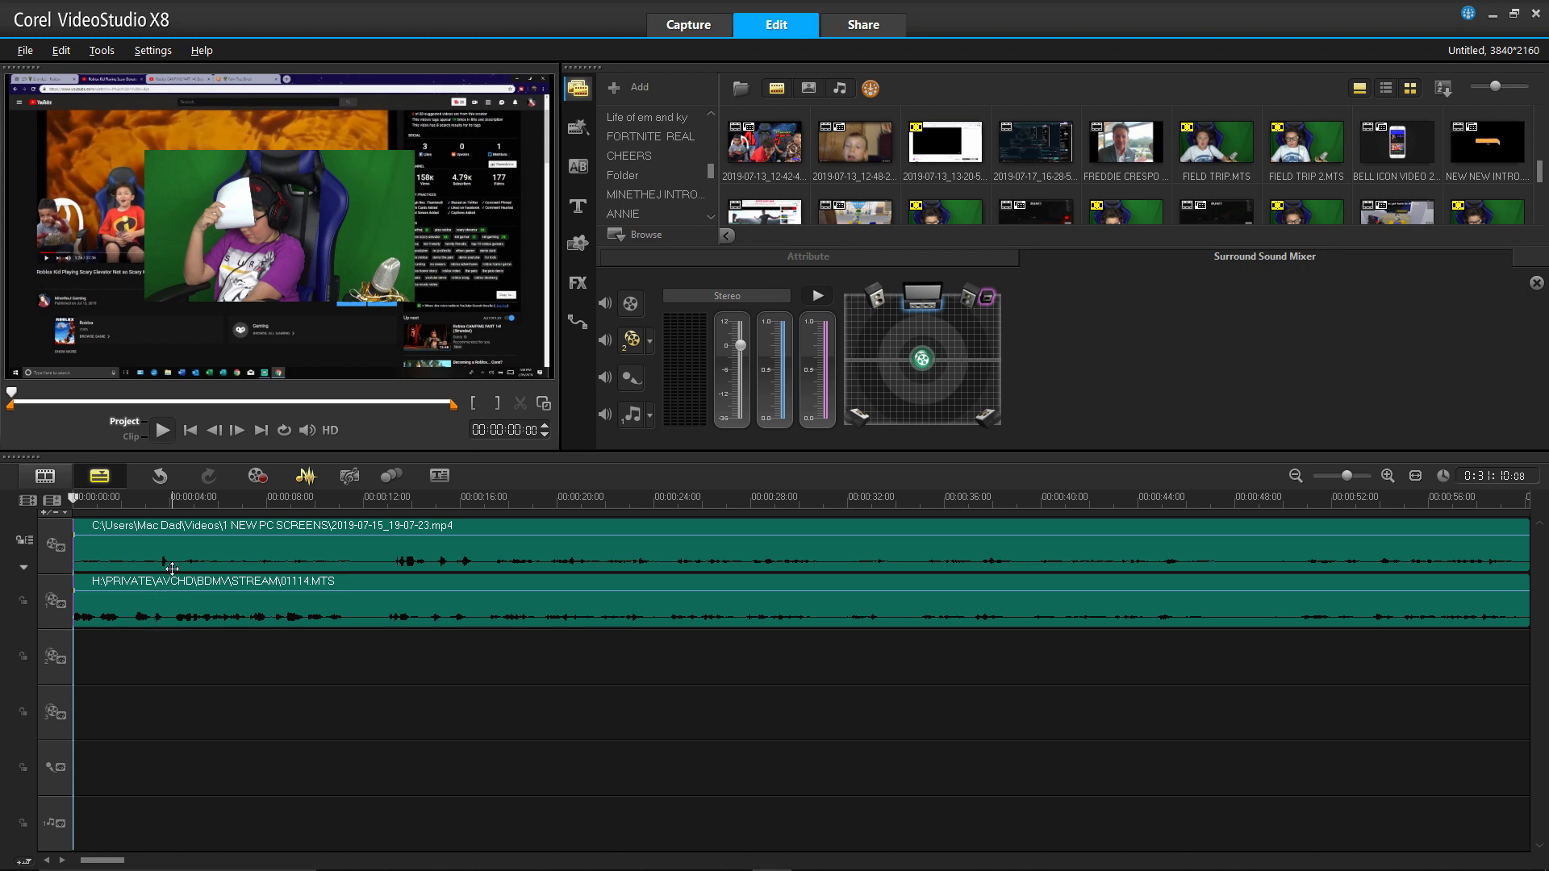
{"action": "left_click", "coordinate": [146, 559]}
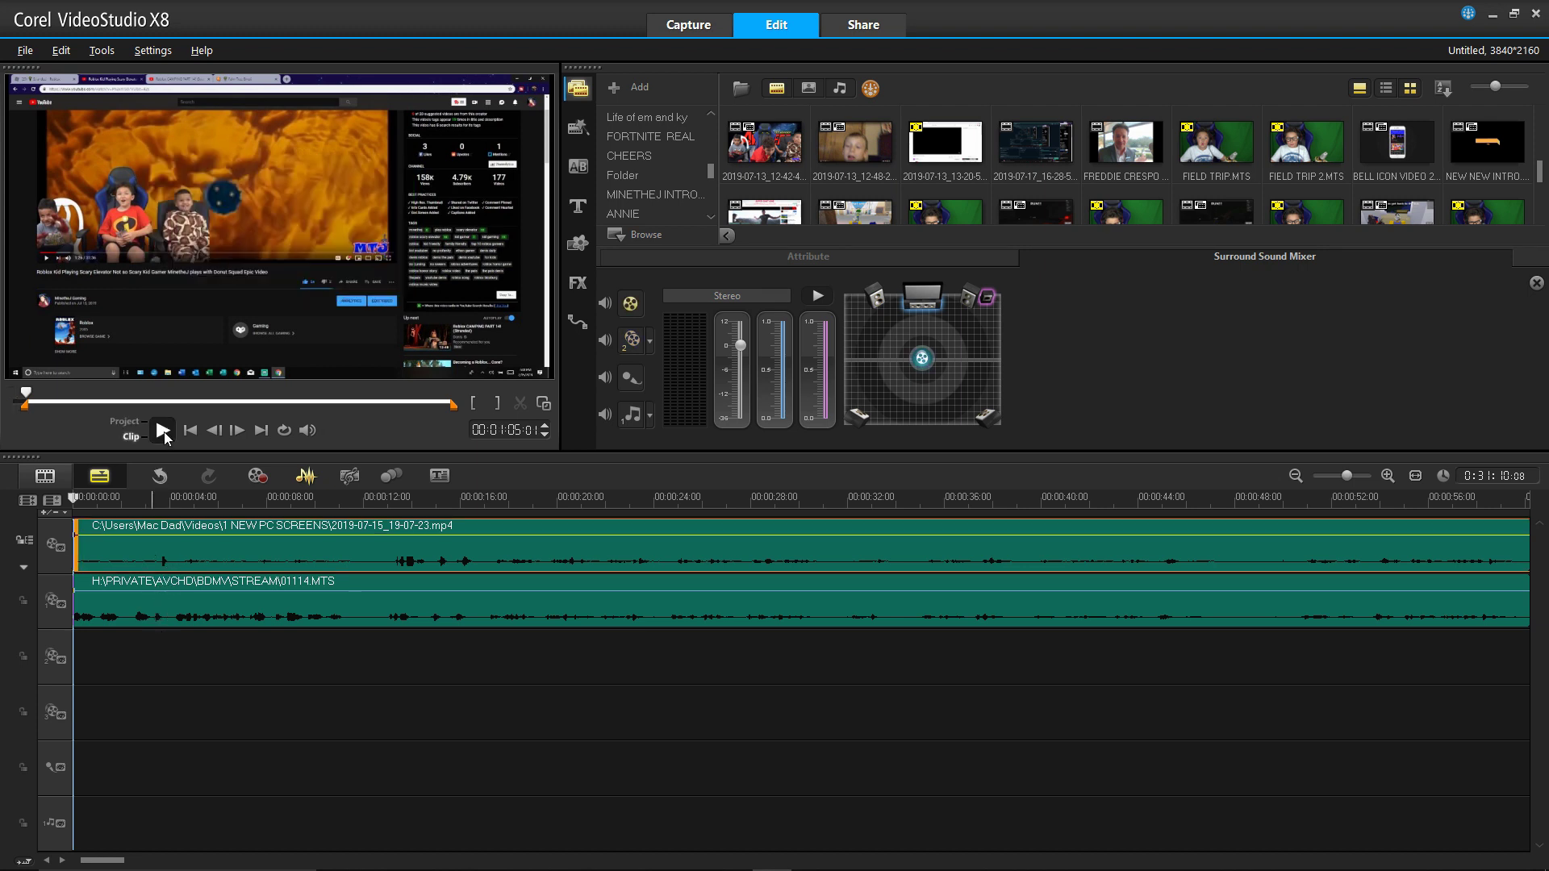
{"action": "left_click", "coordinate": [163, 431]}
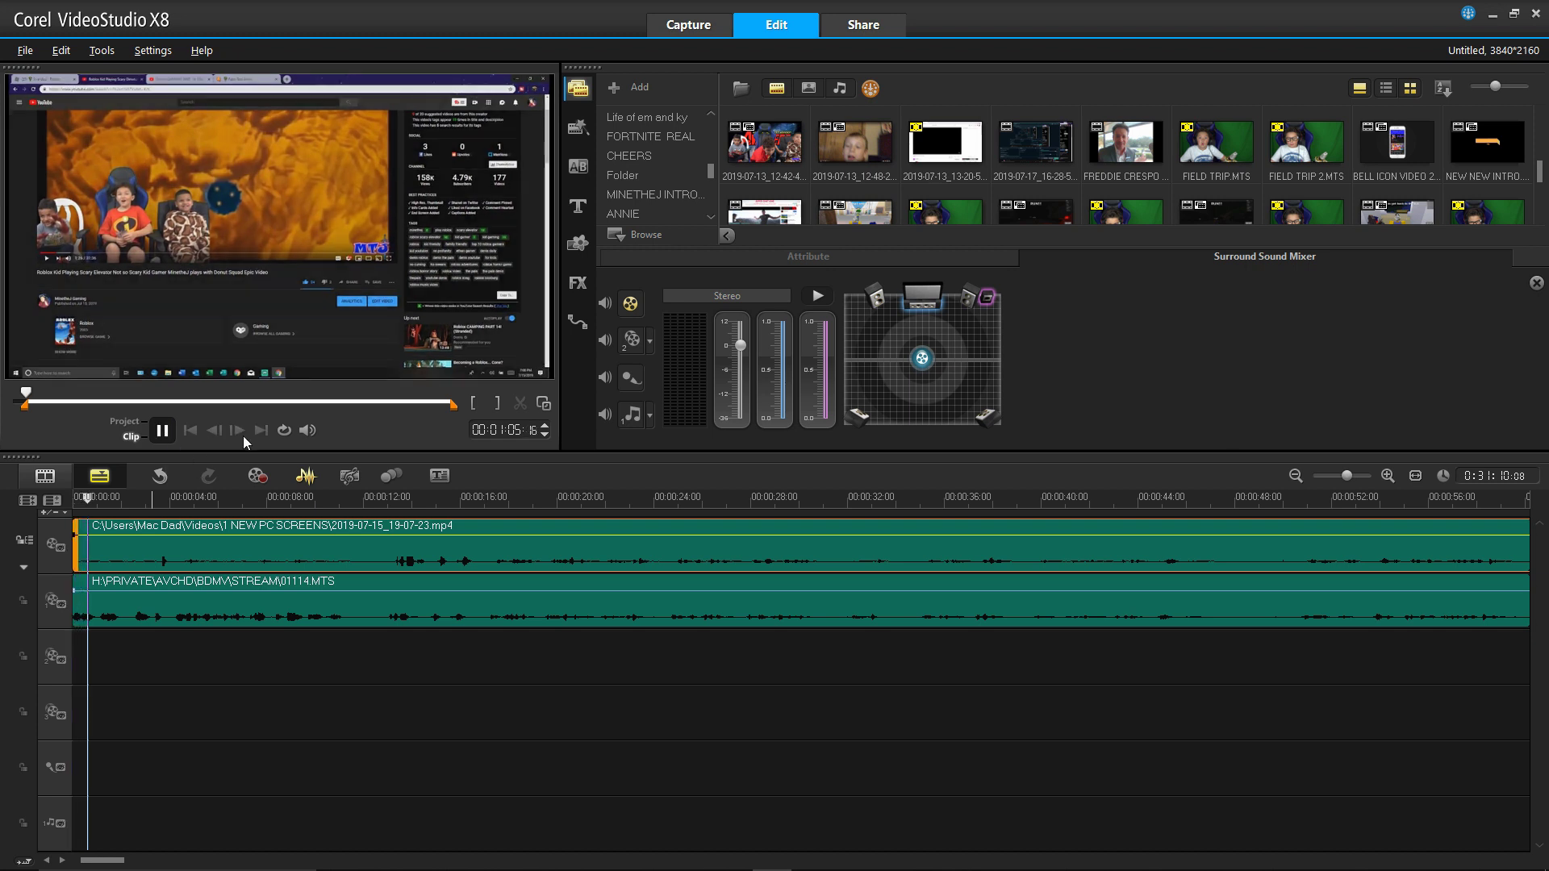
{"action": "left_click", "coordinate": [308, 430]}
{"action": "left_click_drag", "start_coordinate": [342, 408], "coordinate": [342, 392]}
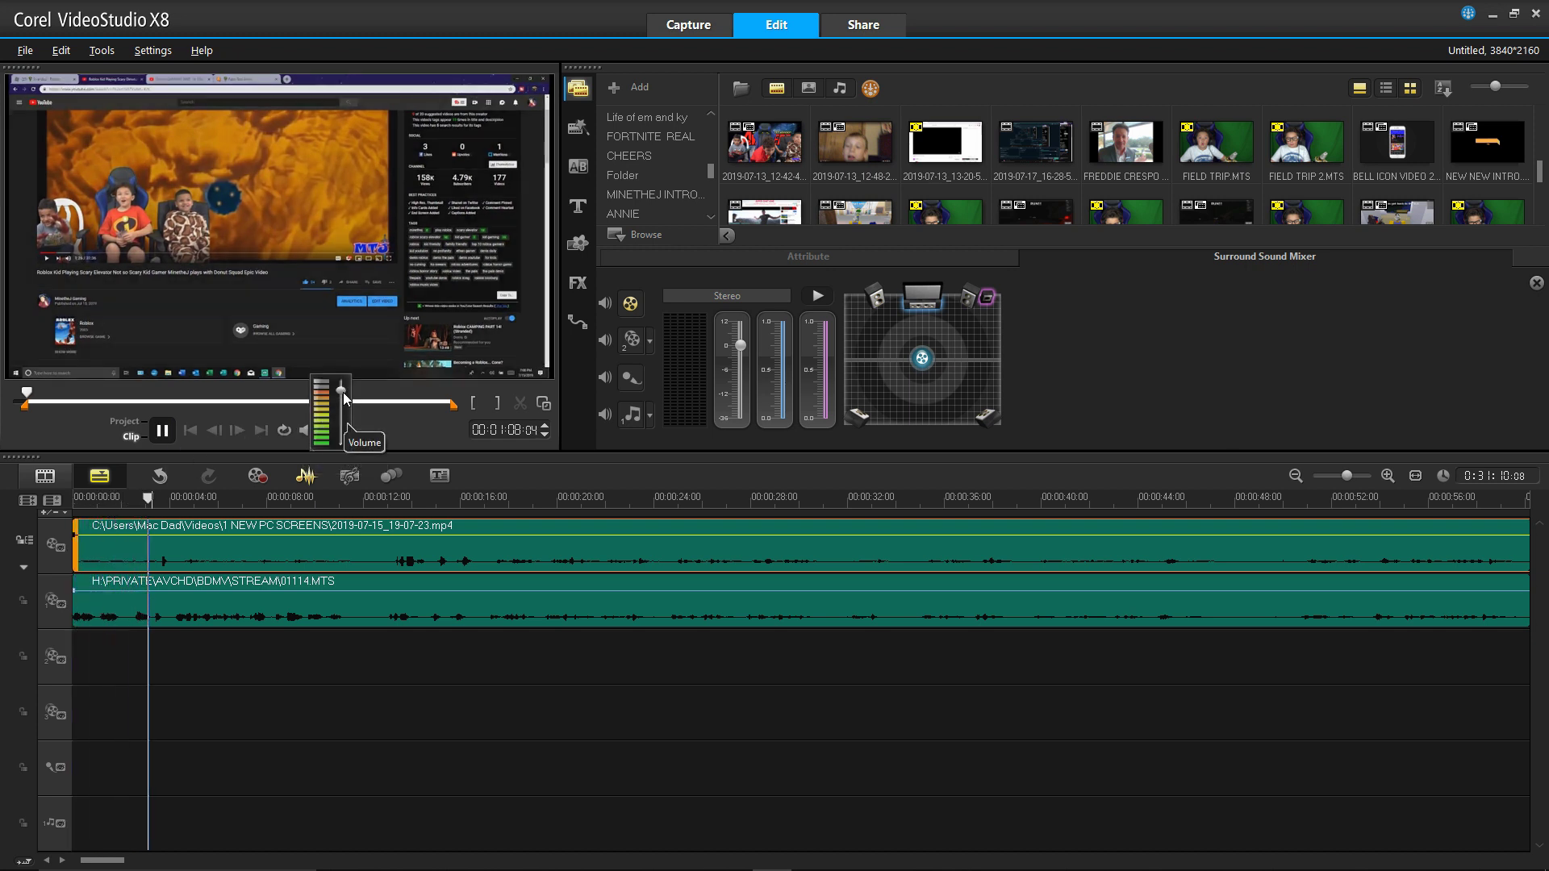
{"action": "left_click", "coordinate": [162, 432]}
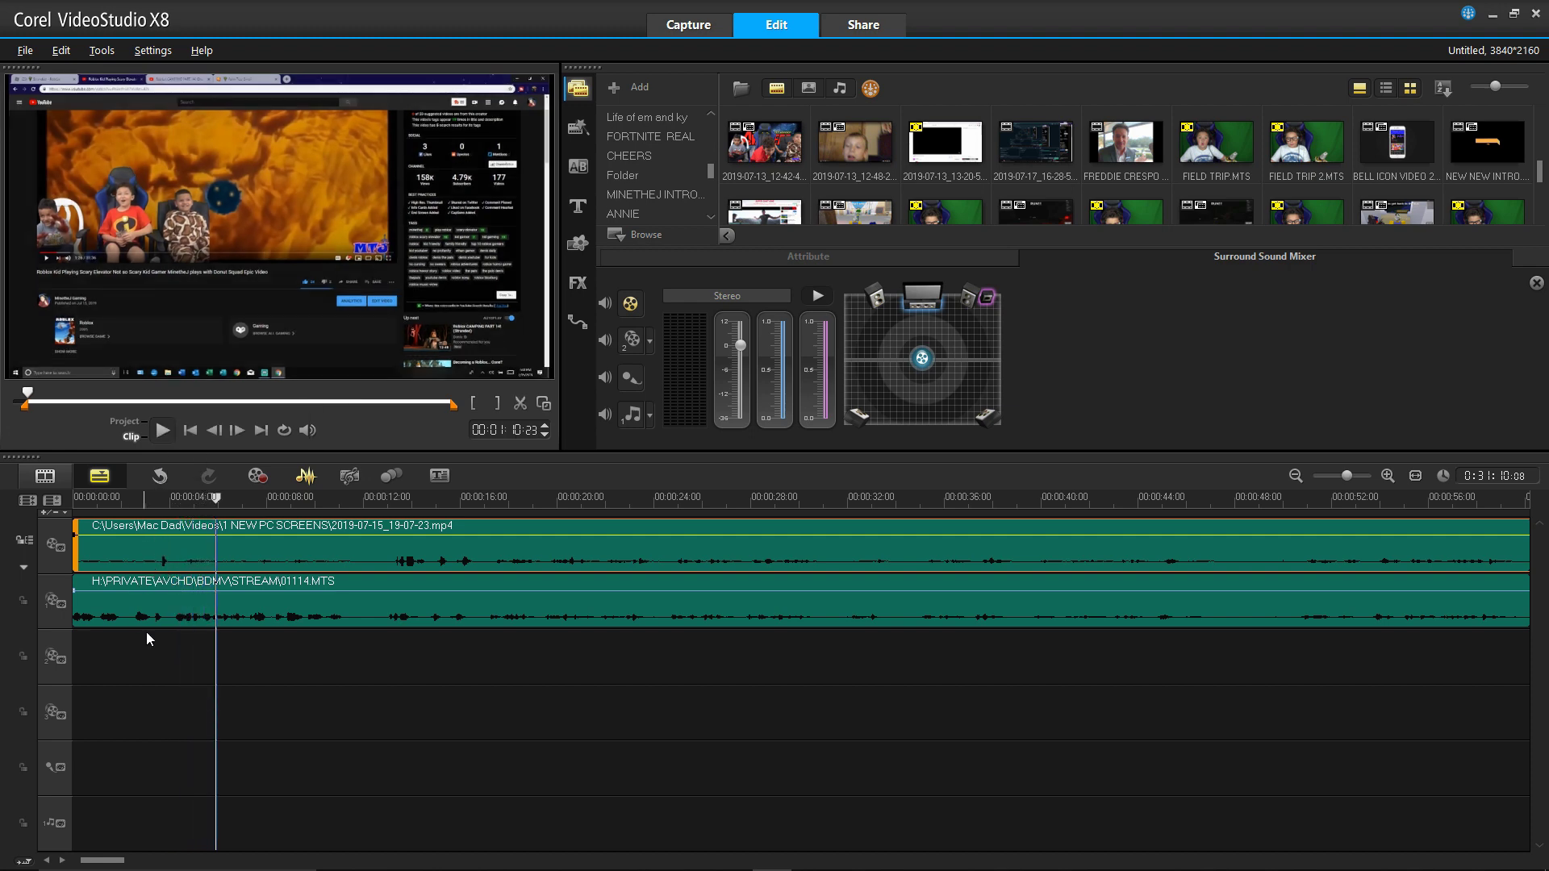
- Play the 01114.MTS overlay clip from its start to hear its audio
{"action": "left_click", "coordinate": [162, 605]}
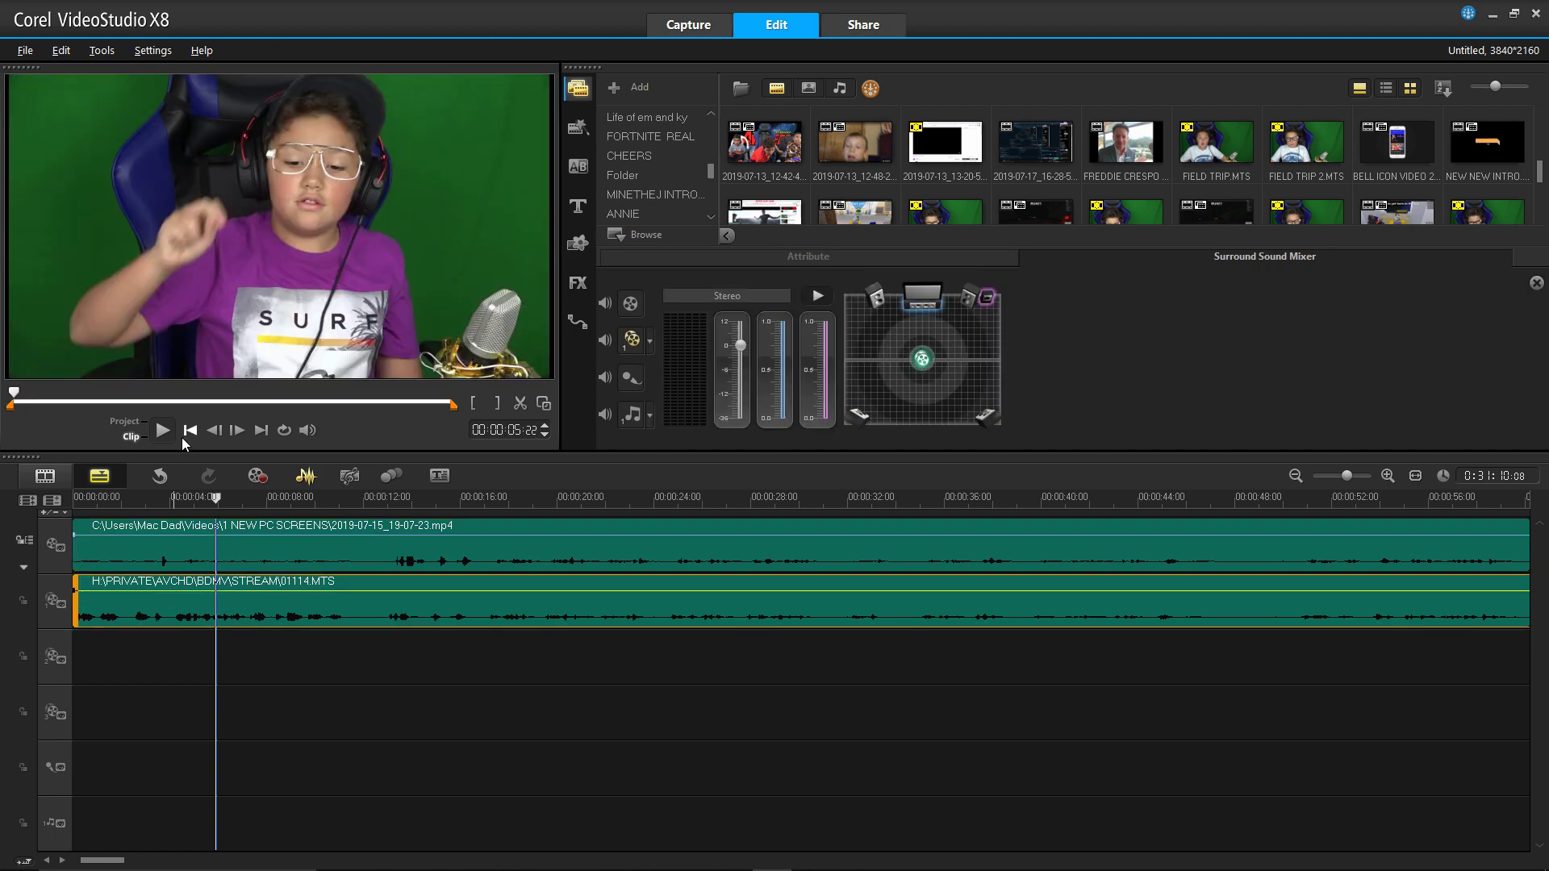
{"action": "left_click", "coordinate": [190, 430]}
{"action": "left_click", "coordinate": [162, 431]}
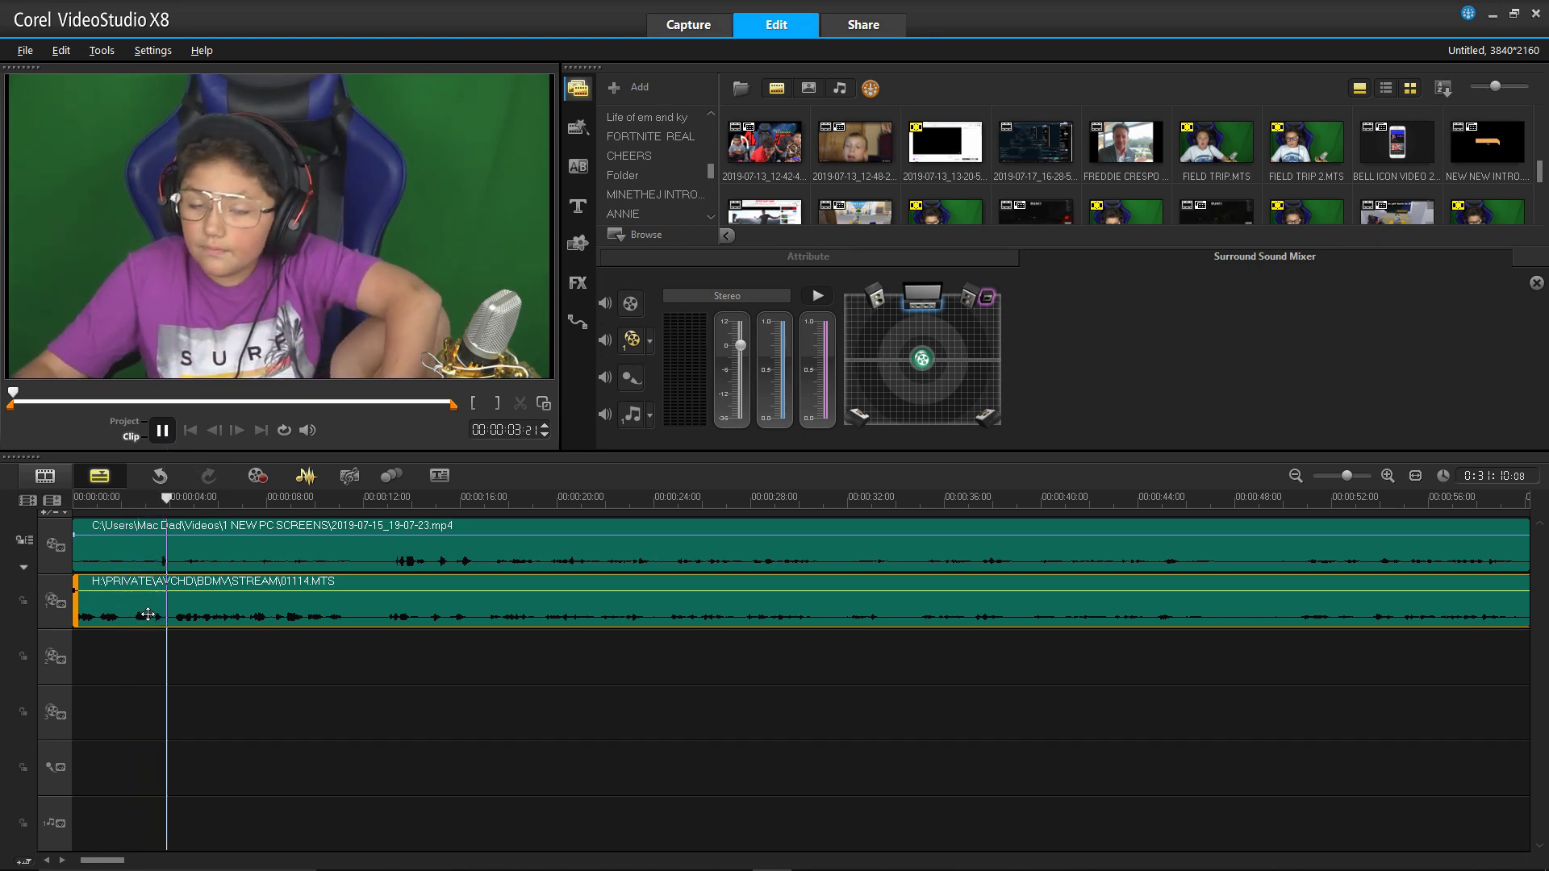
{"action": "left_click", "coordinate": [162, 430]}
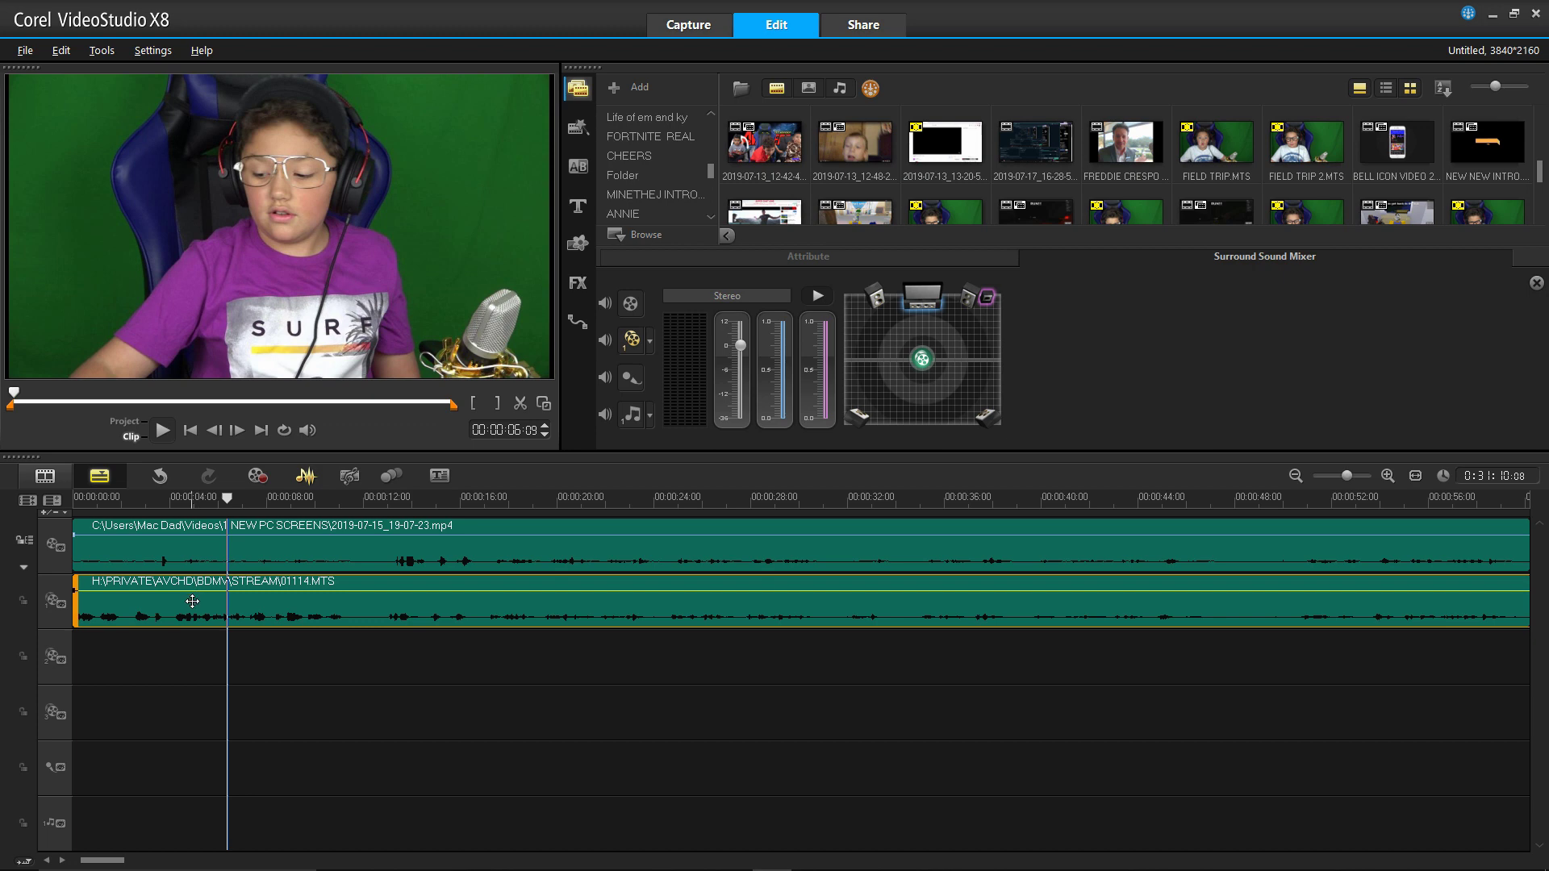
- Play the whole project from the beginning to check how the two clips' audio lines up
{"action": "left_click", "coordinate": [249, 655]}
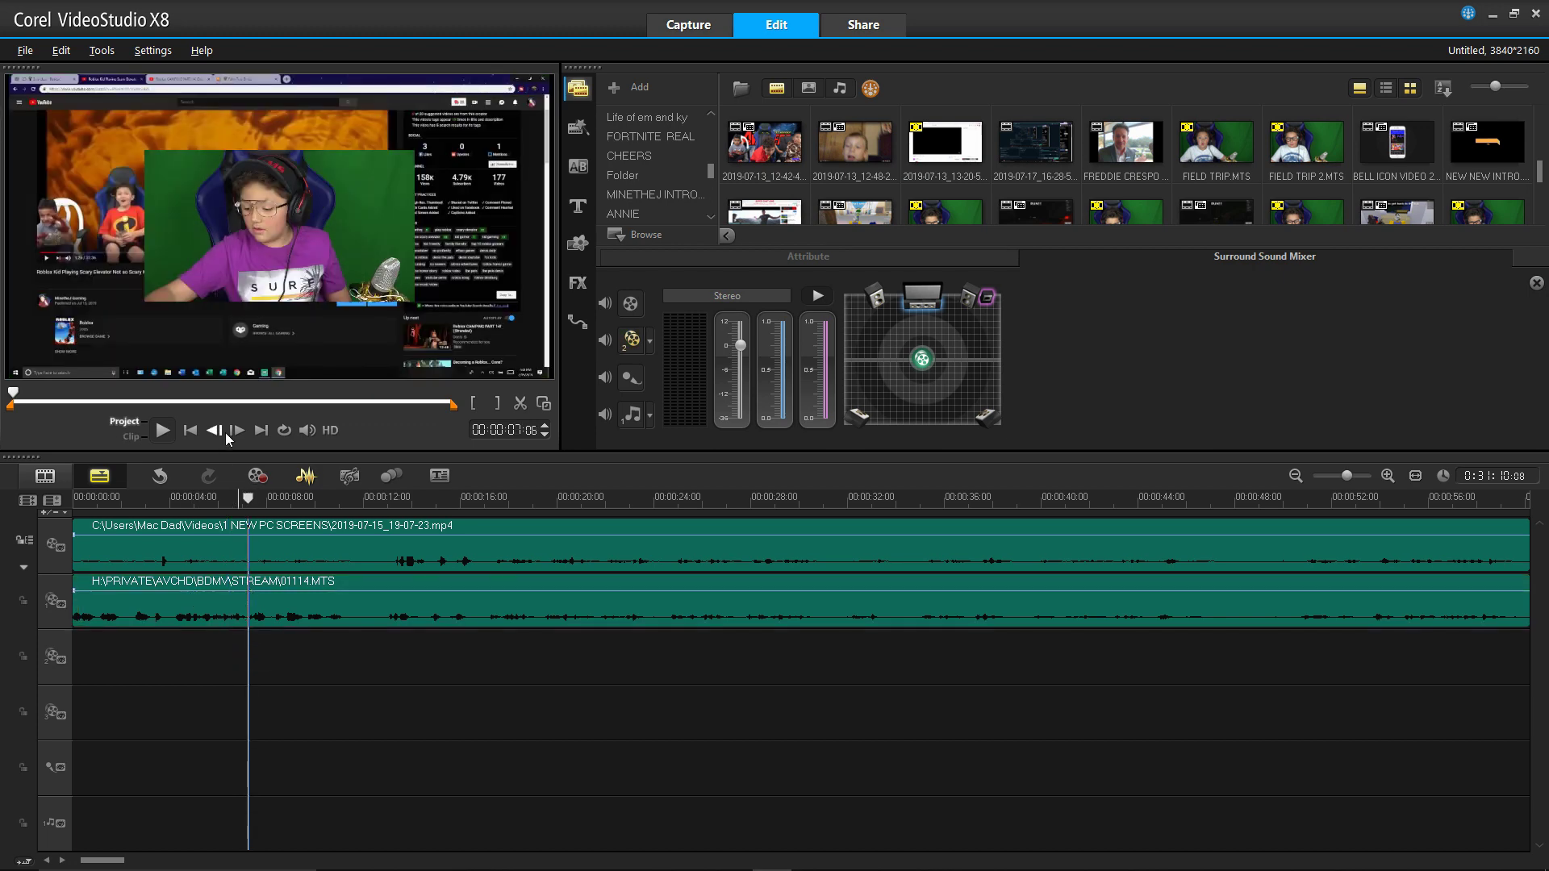
{"action": "left_click", "coordinate": [190, 430]}
{"action": "left_click", "coordinate": [163, 436]}
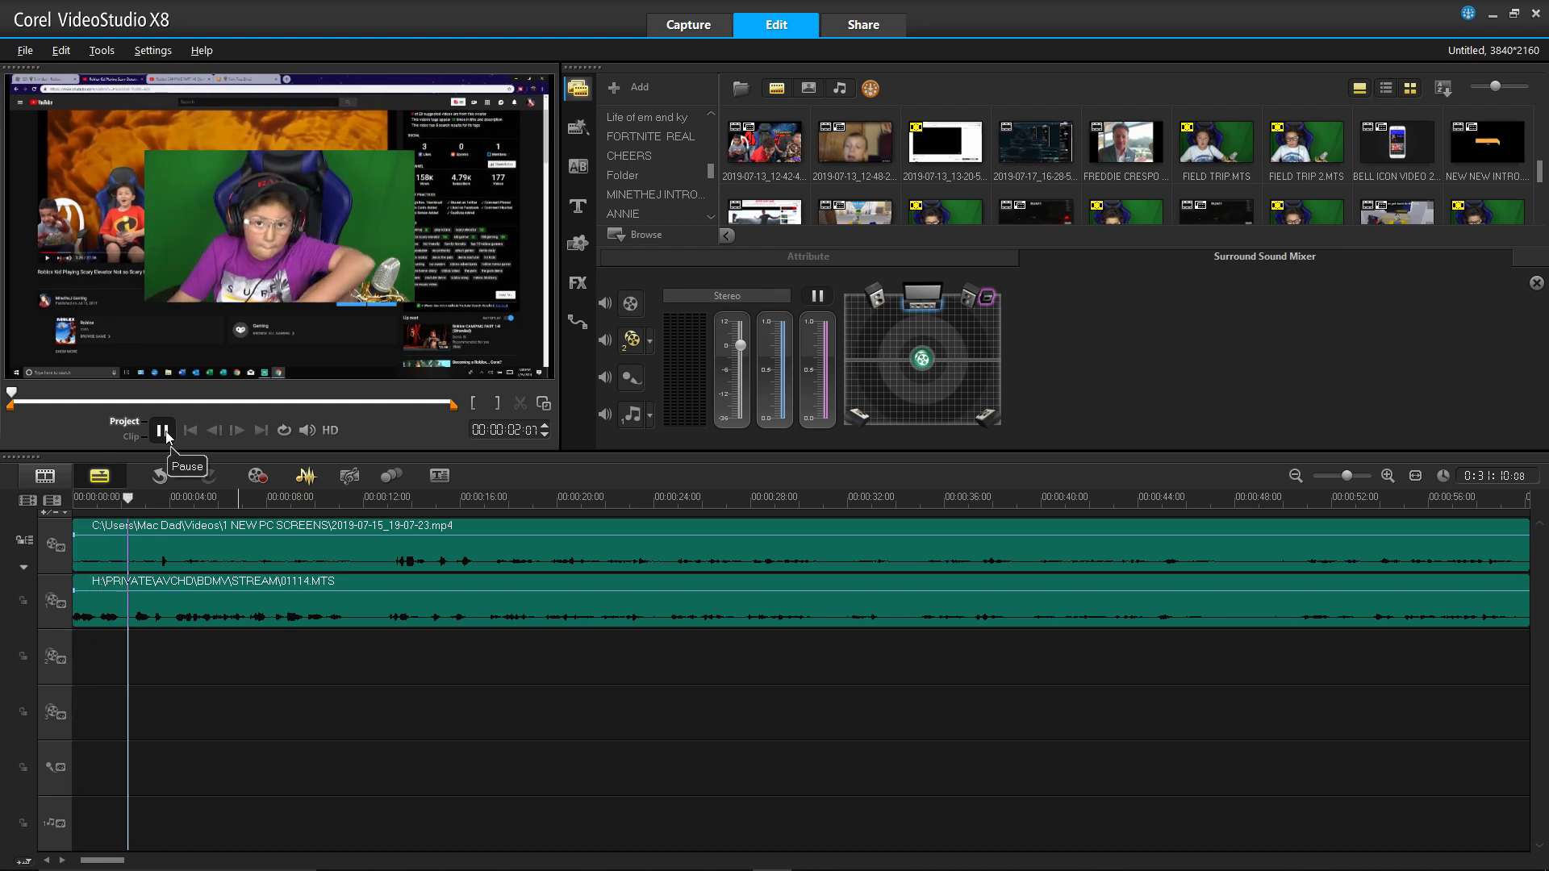
{"action": "left_click", "coordinate": [163, 431]}
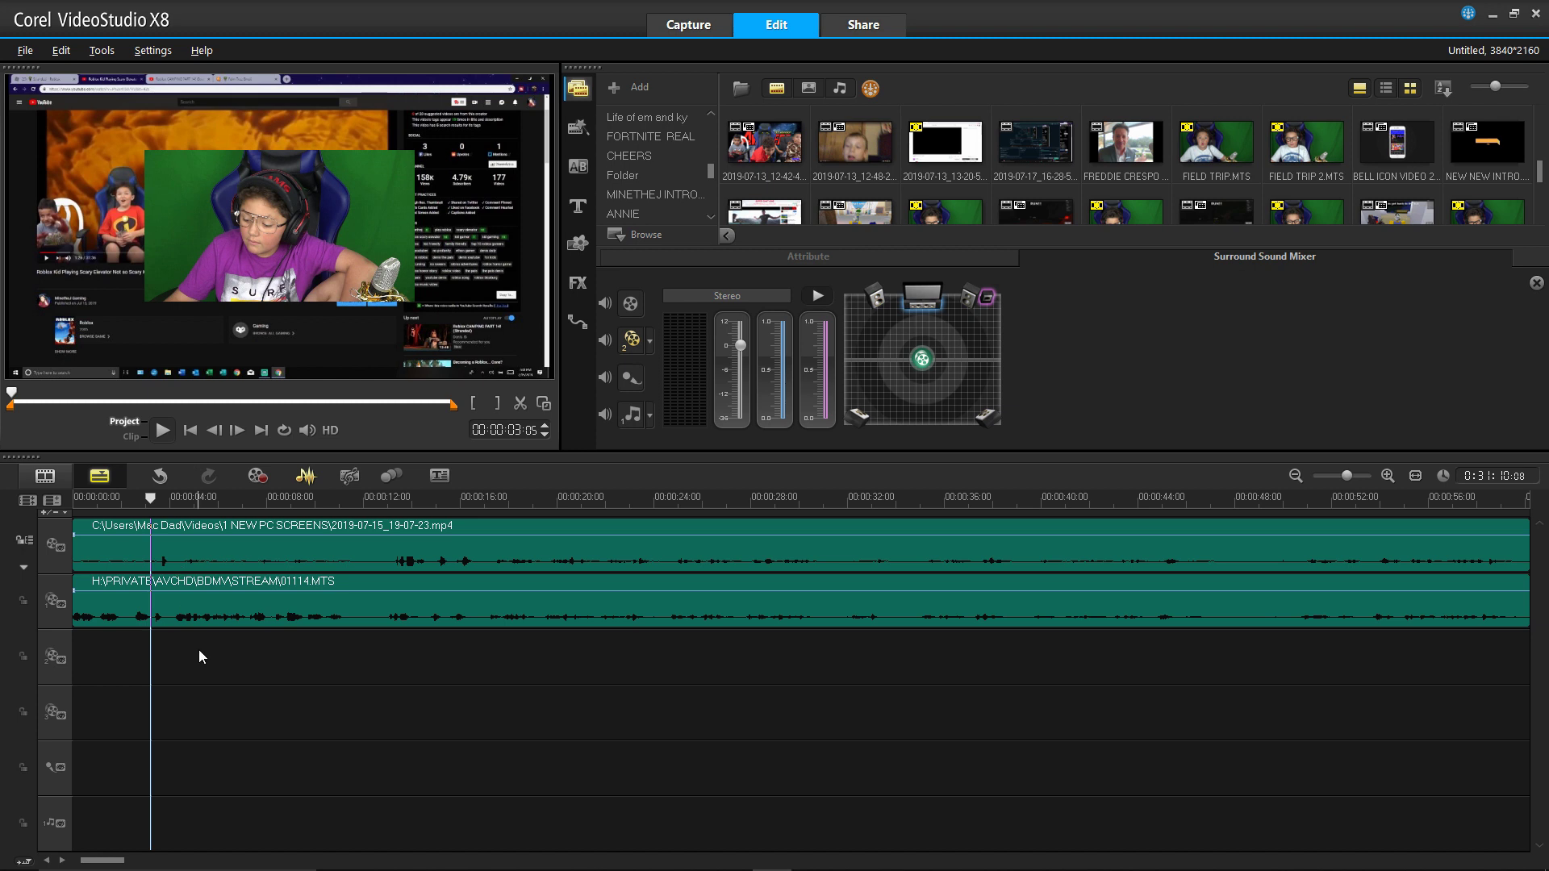
- Shift the 01114.MTS overlay clip about 7 frames to the right so its waveform peak matches the screen recording's
{"action": "left_click", "coordinate": [179, 604]}
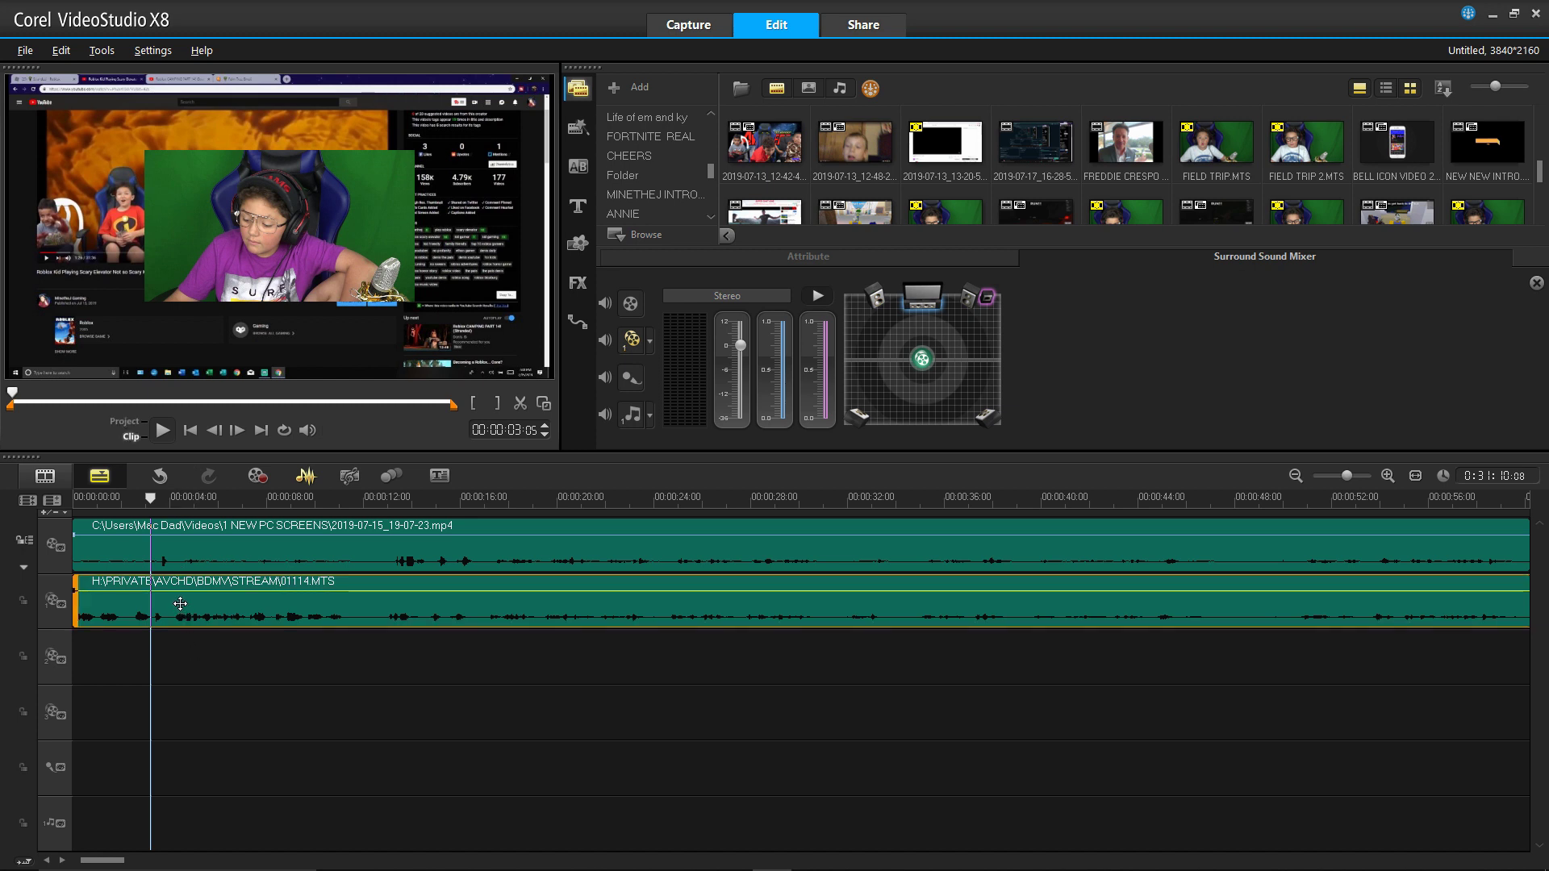
{"action": "left_click_drag", "start_coordinate": [188, 607], "coordinate": [187, 602]}
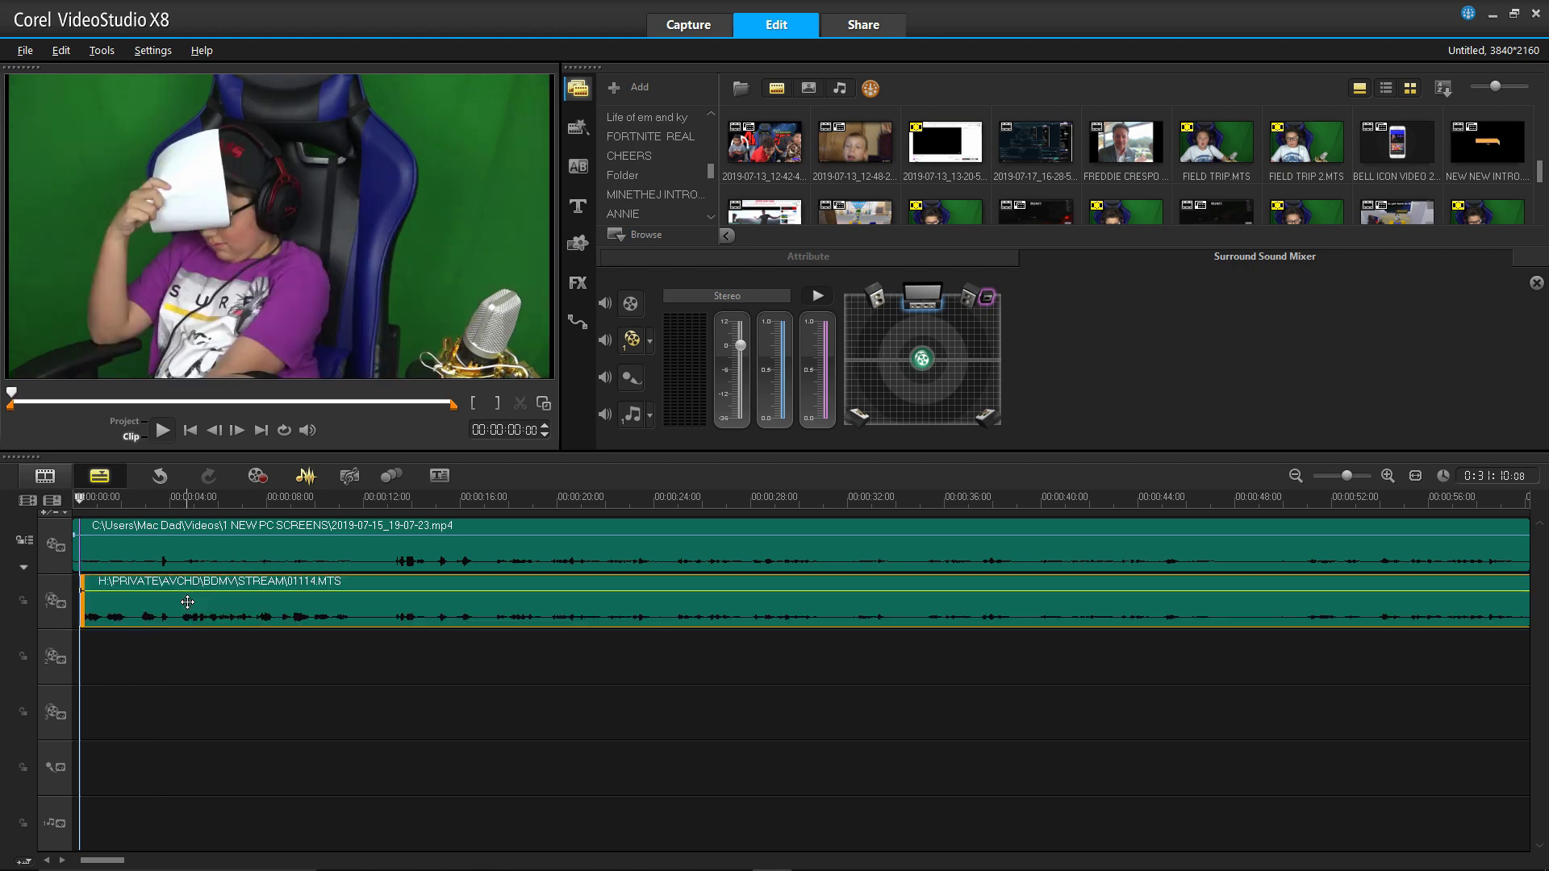
{"action": "left_click", "coordinate": [1388, 477]}
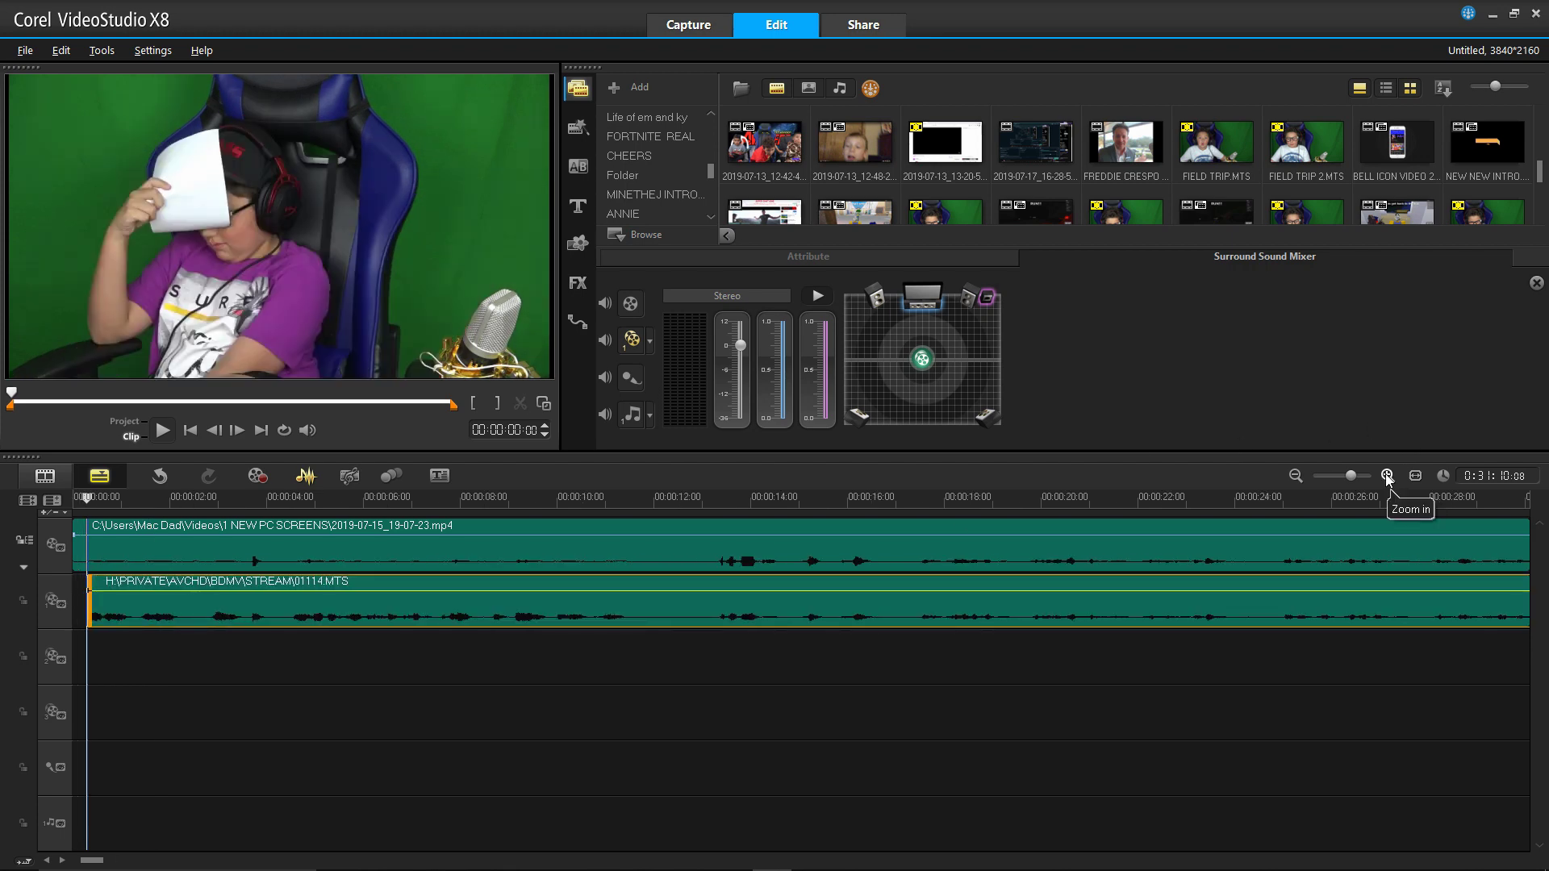
{"action": "left_click", "coordinate": [1388, 477]}
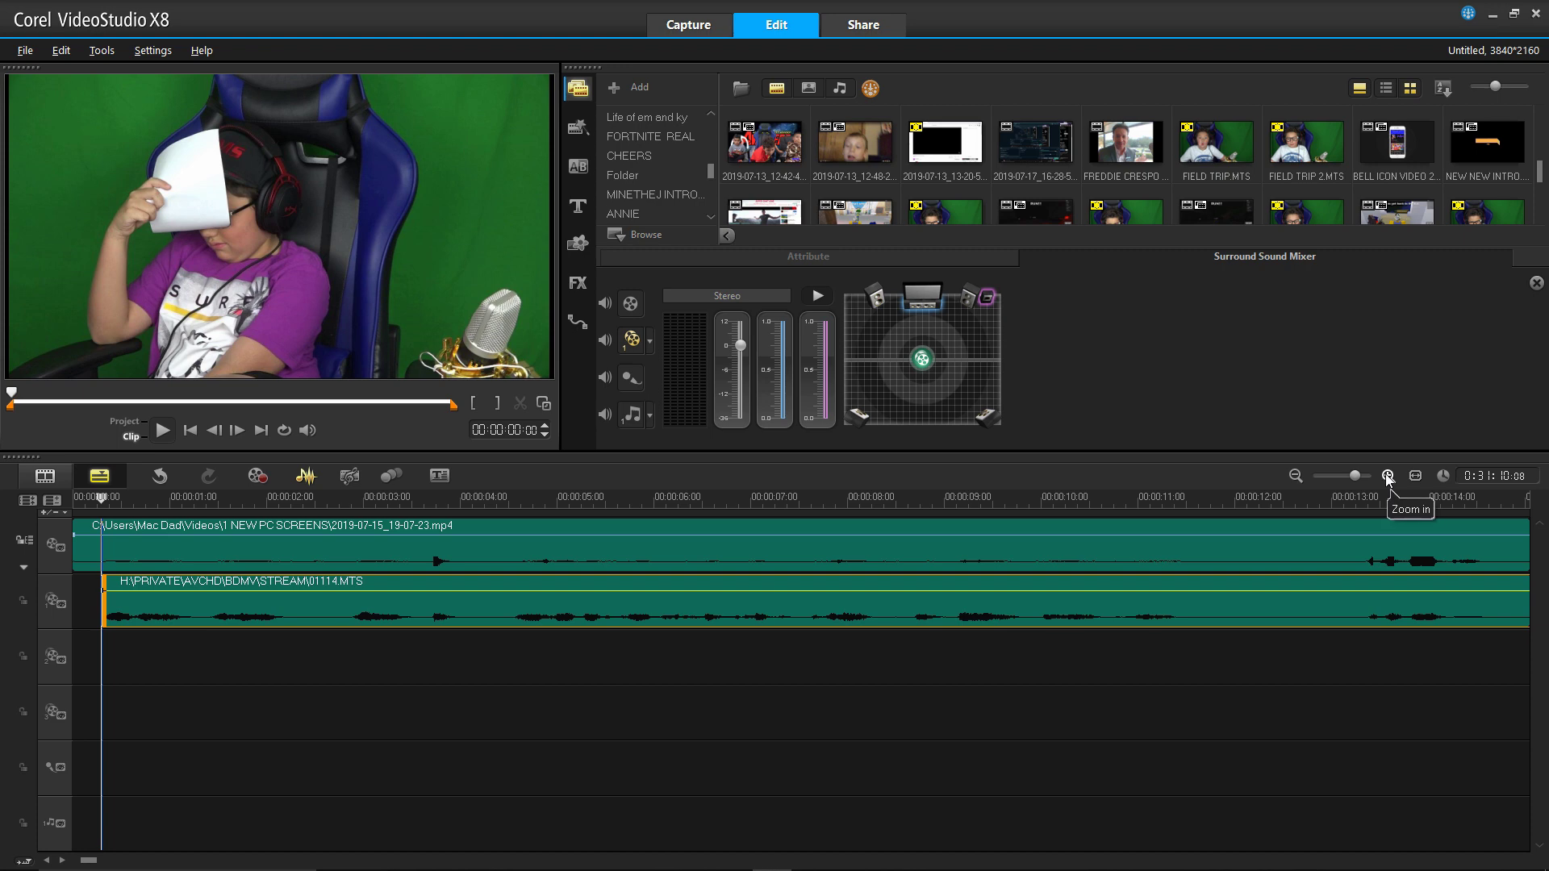
{"action": "left_click", "coordinate": [1388, 477]}
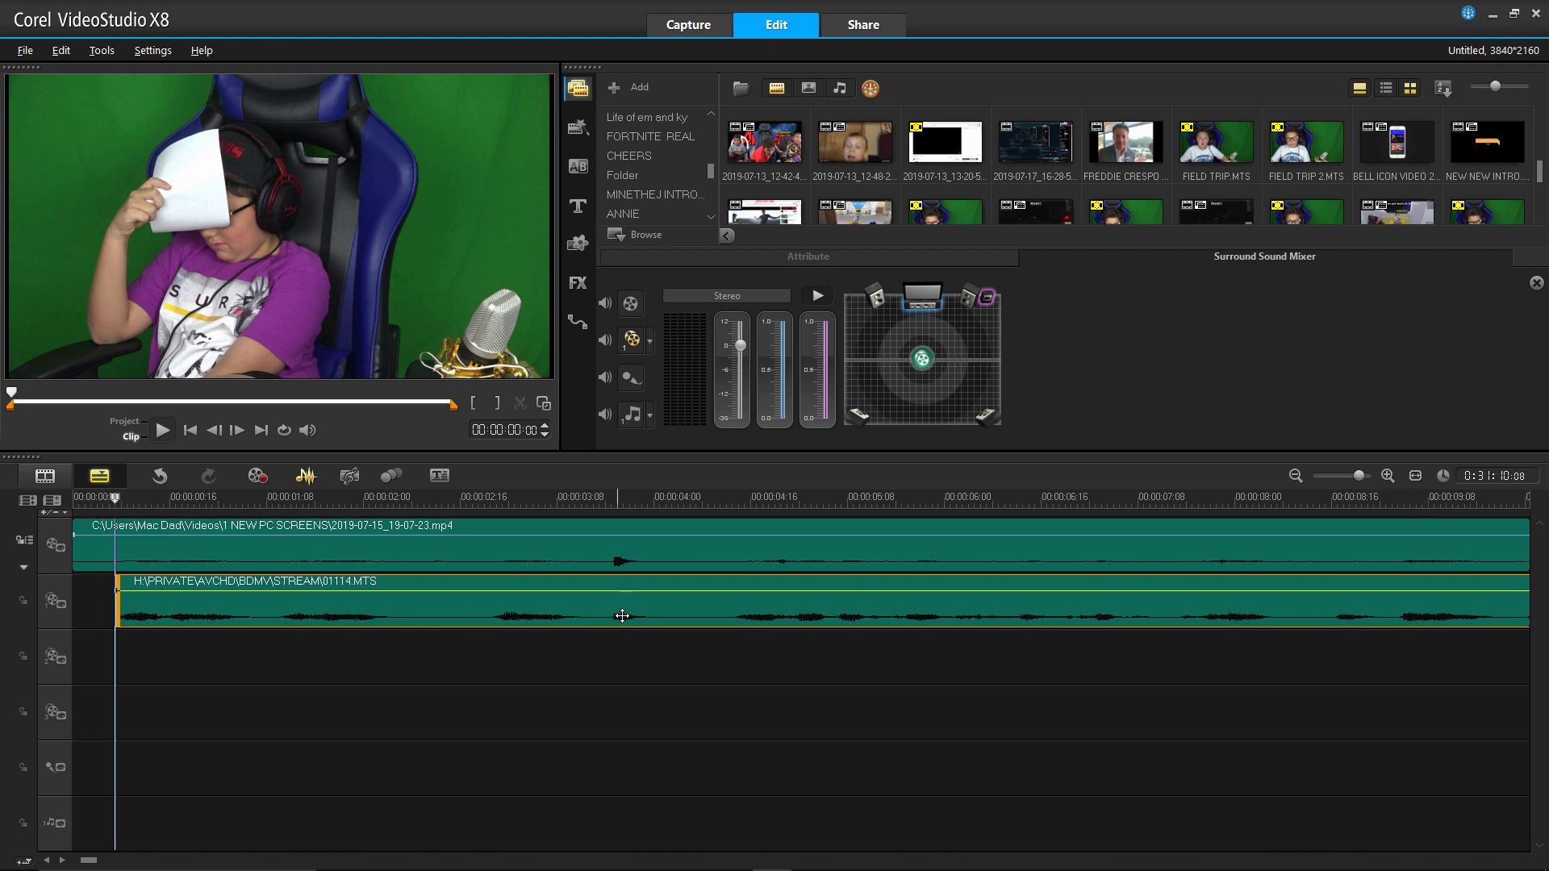
{"action": "left_click", "coordinate": [106, 663]}
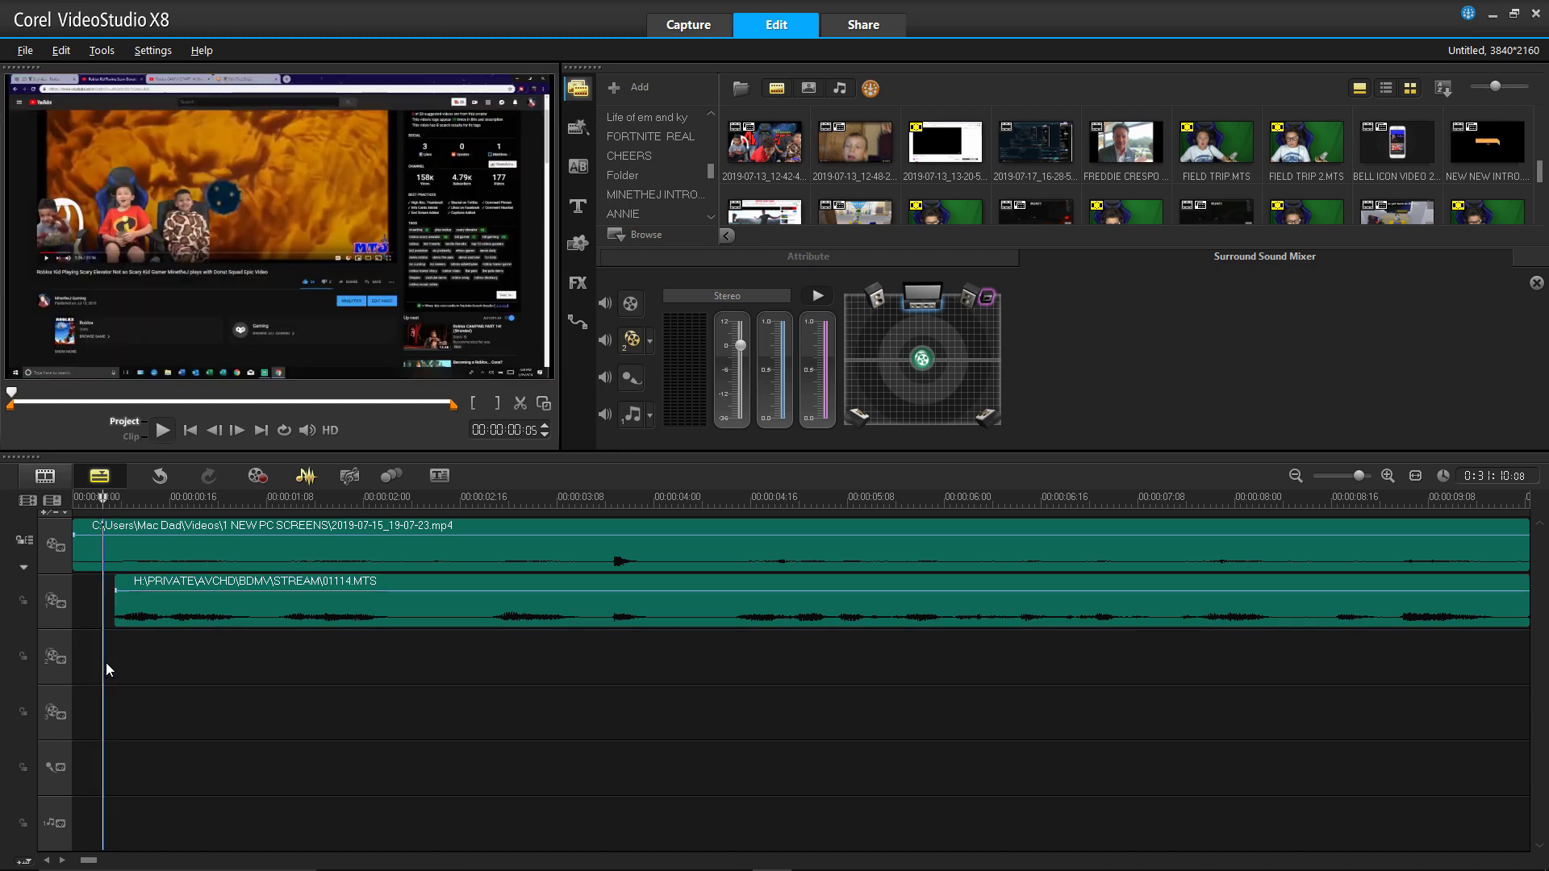
- Hide the audio waveforms to restore the normal timeline, and set the project playhead at 00:00:04:20
{"action": "left_click", "coordinate": [305, 476]}
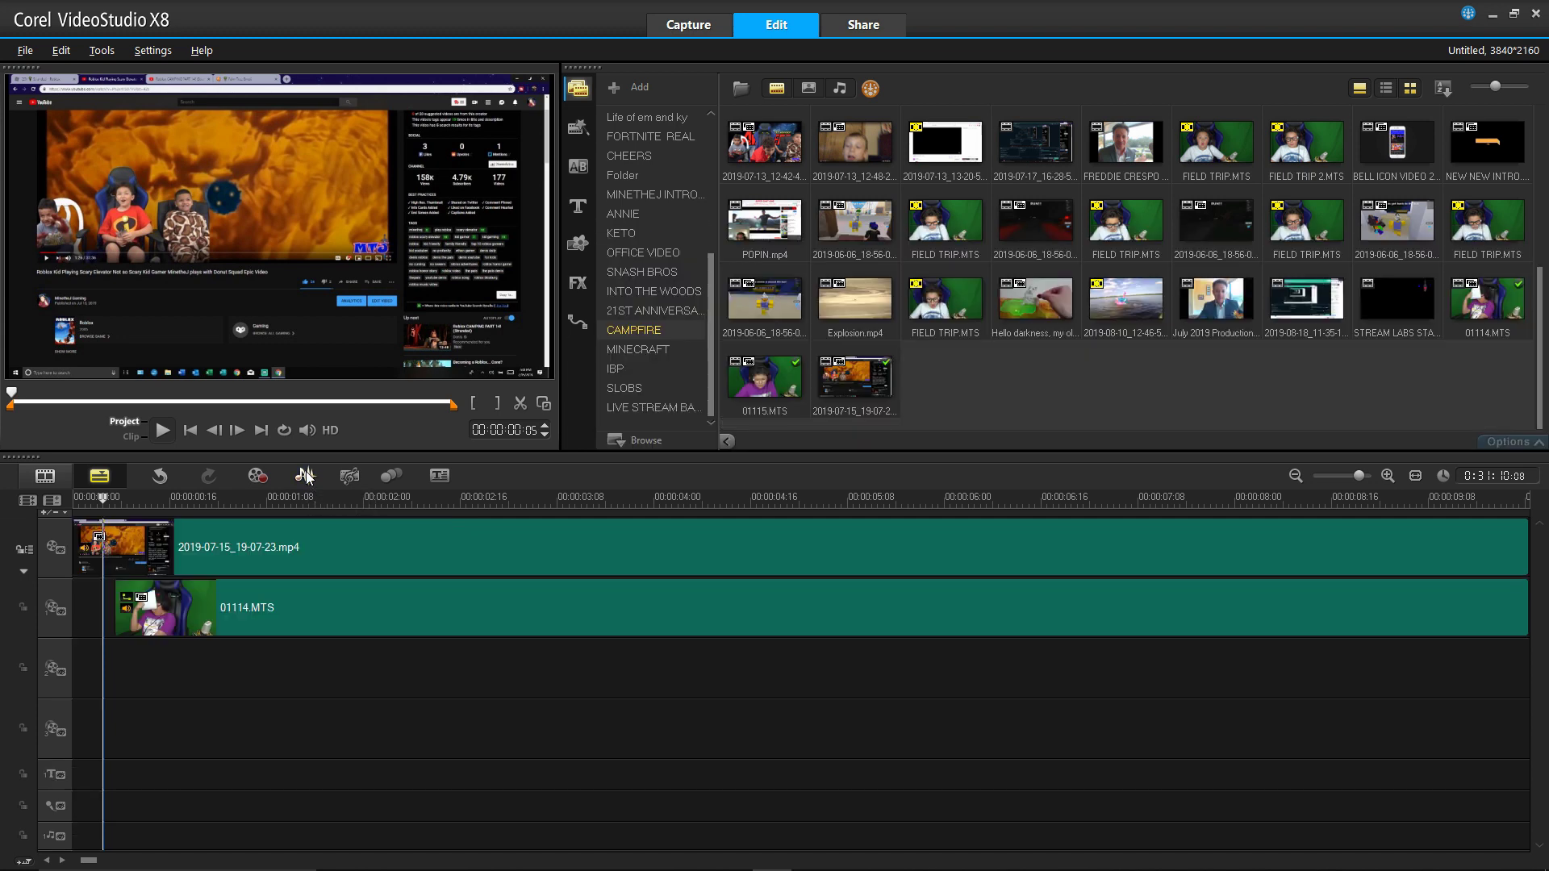
{"action": "left_click", "coordinate": [1296, 476]}
{"action": "left_click", "coordinate": [1296, 476]}
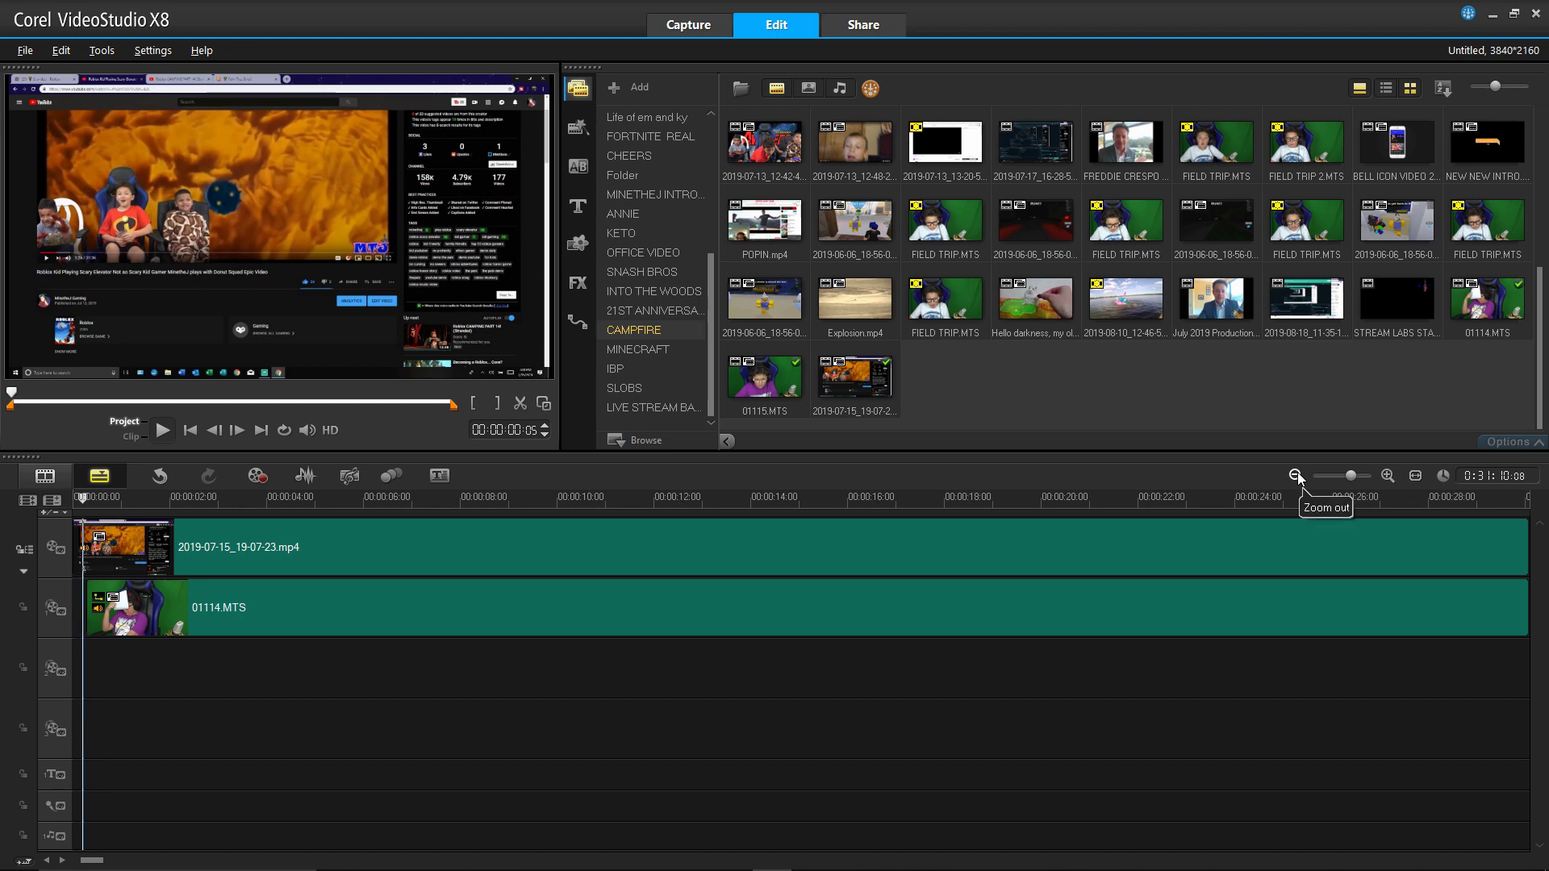
{"action": "left_click", "coordinate": [307, 707]}
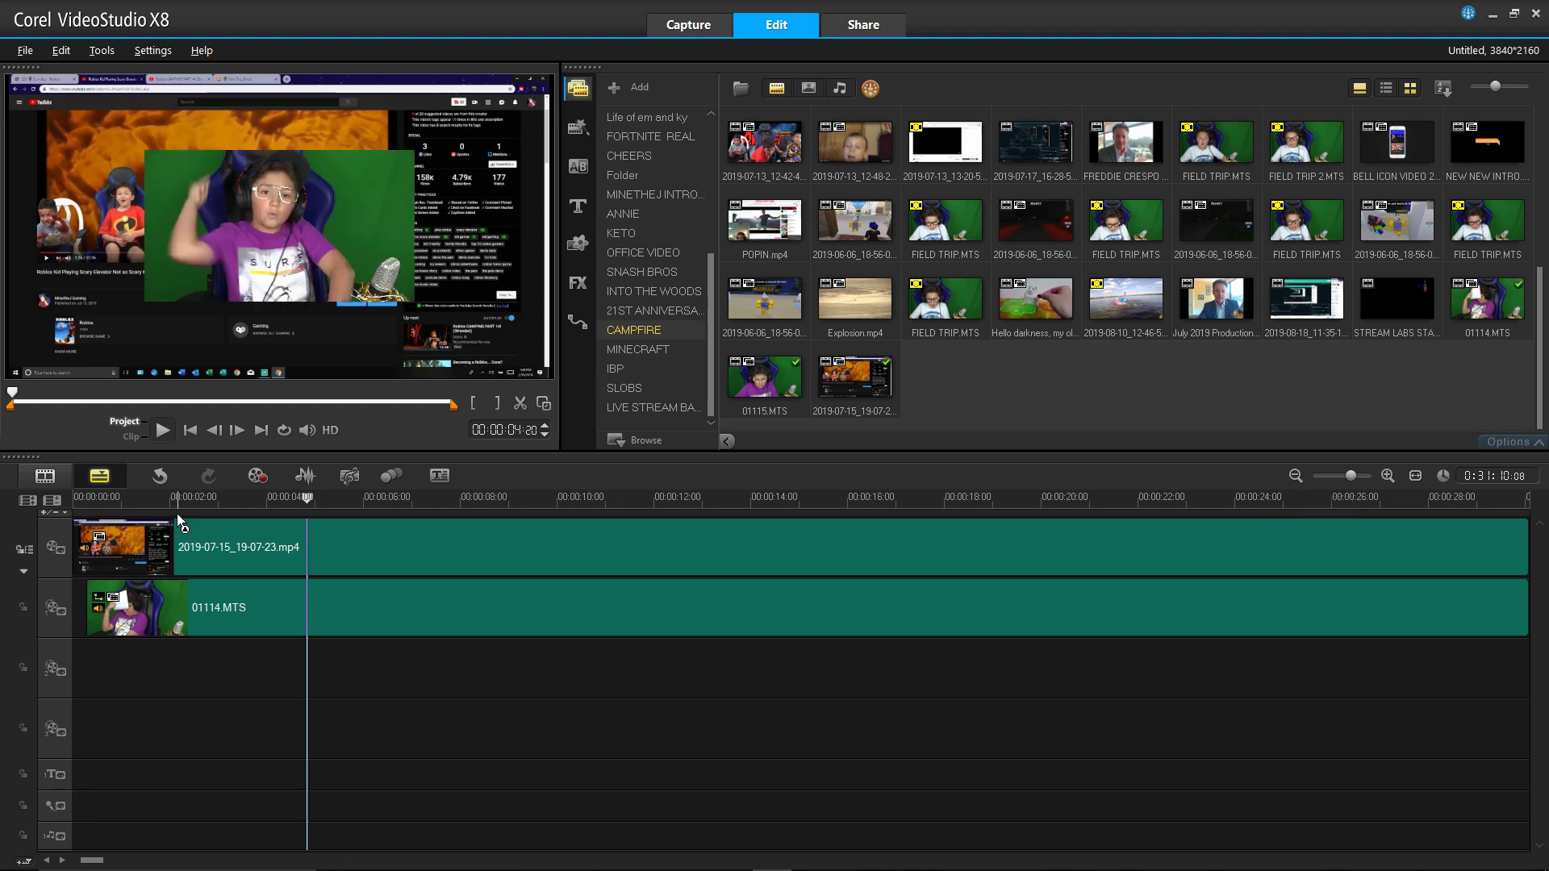
- Play the project from the beginning to check the synchronisation of the shifted overlay with the screen recording
{"action": "left_click", "coordinate": [191, 430]}
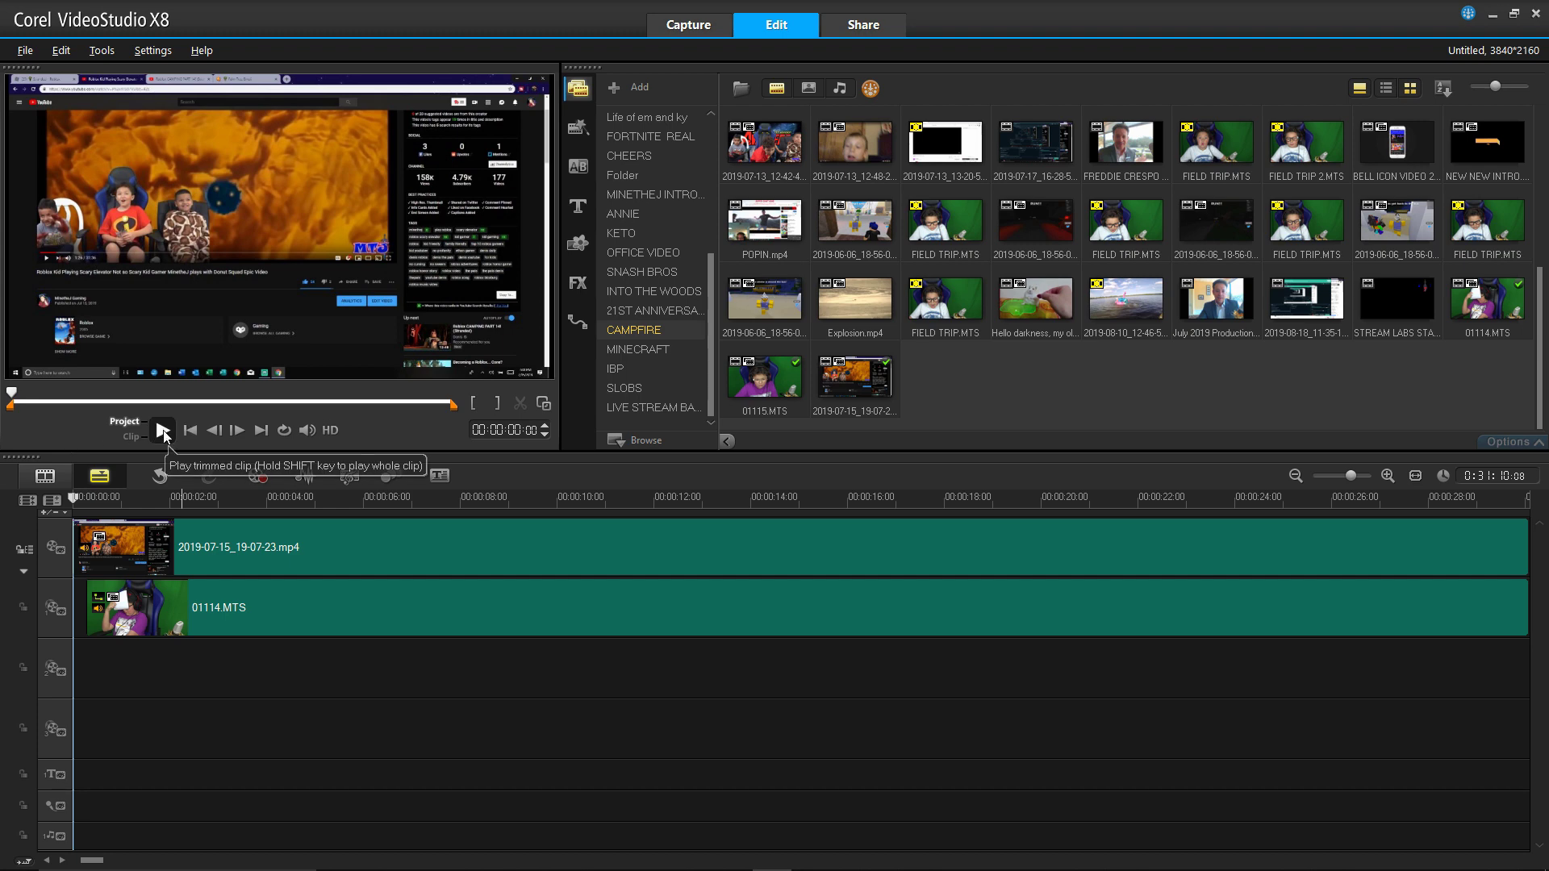
{"action": "left_click", "coordinate": [163, 432]}
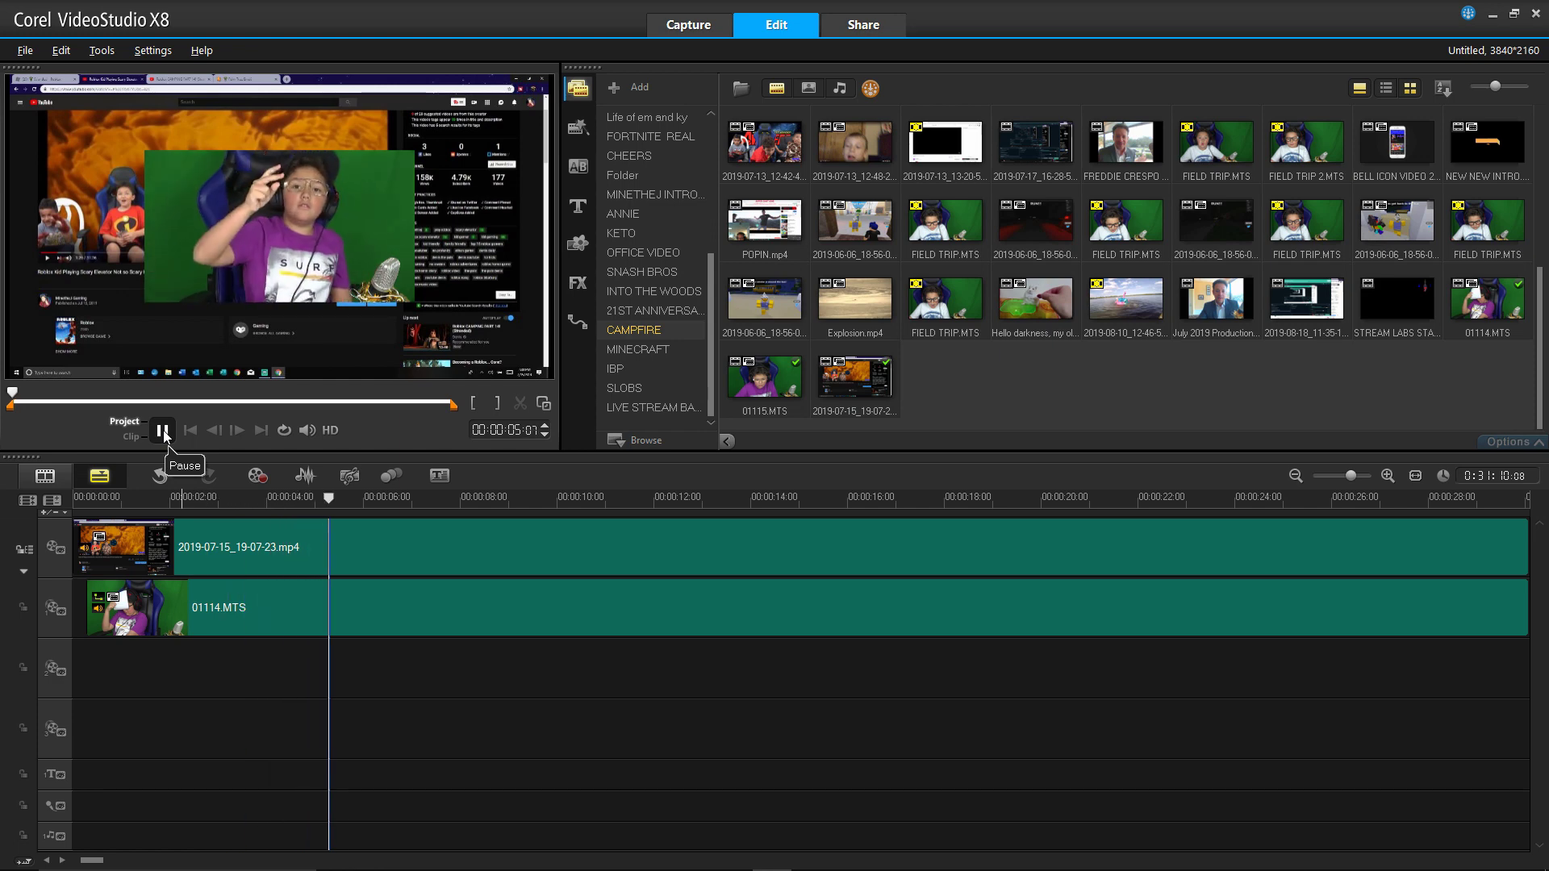
{"action": "left_click", "coordinate": [163, 432]}
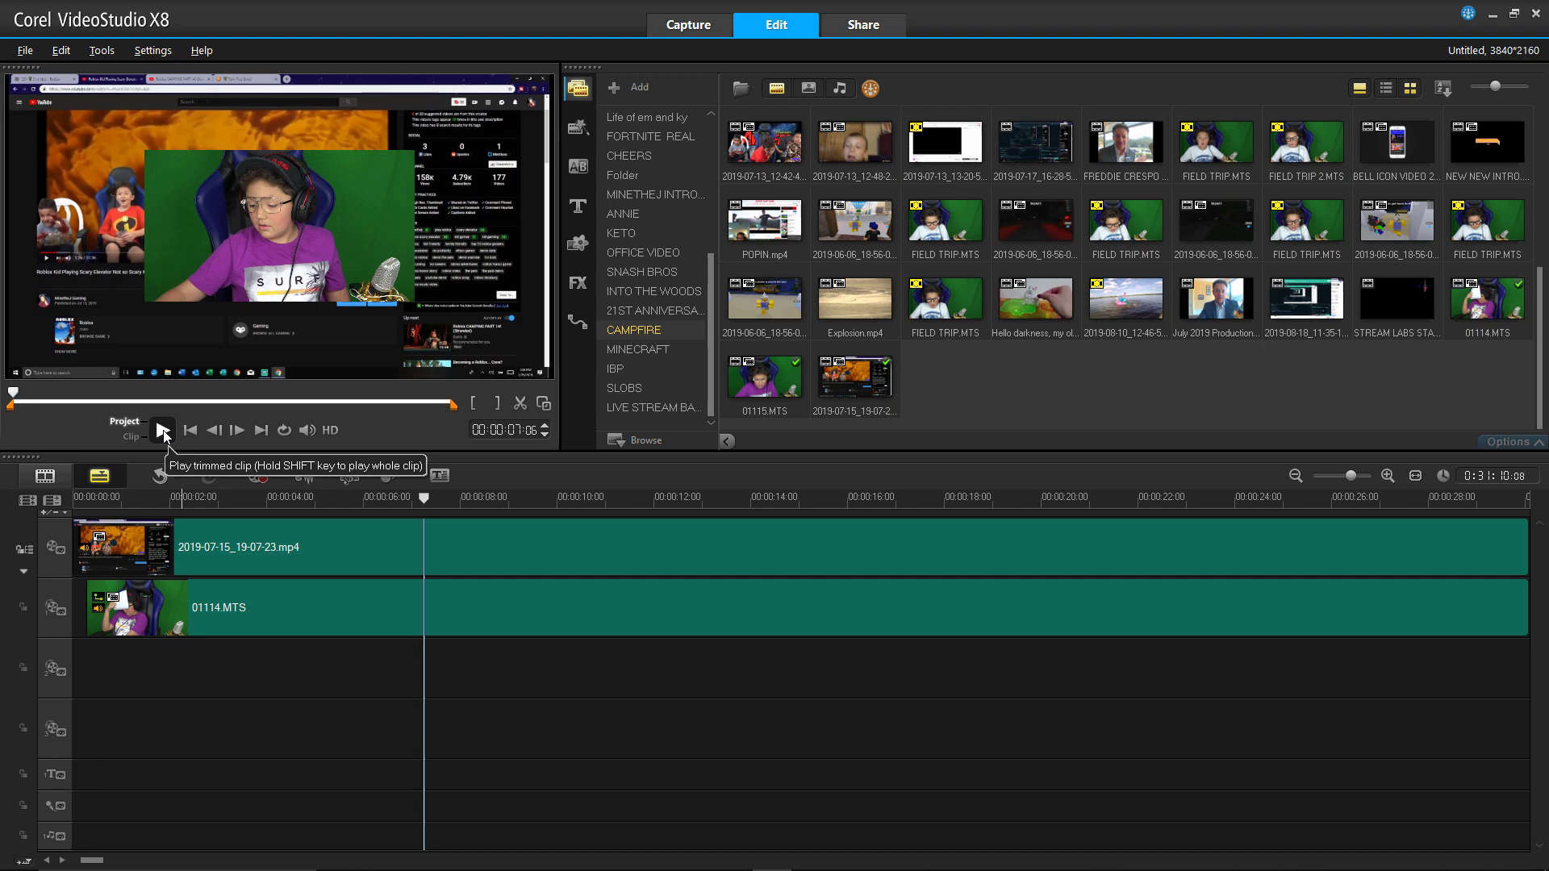
- Mute the audio of the 01114.MTS overlay clip
{"action": "left_click", "coordinate": [232, 609]}
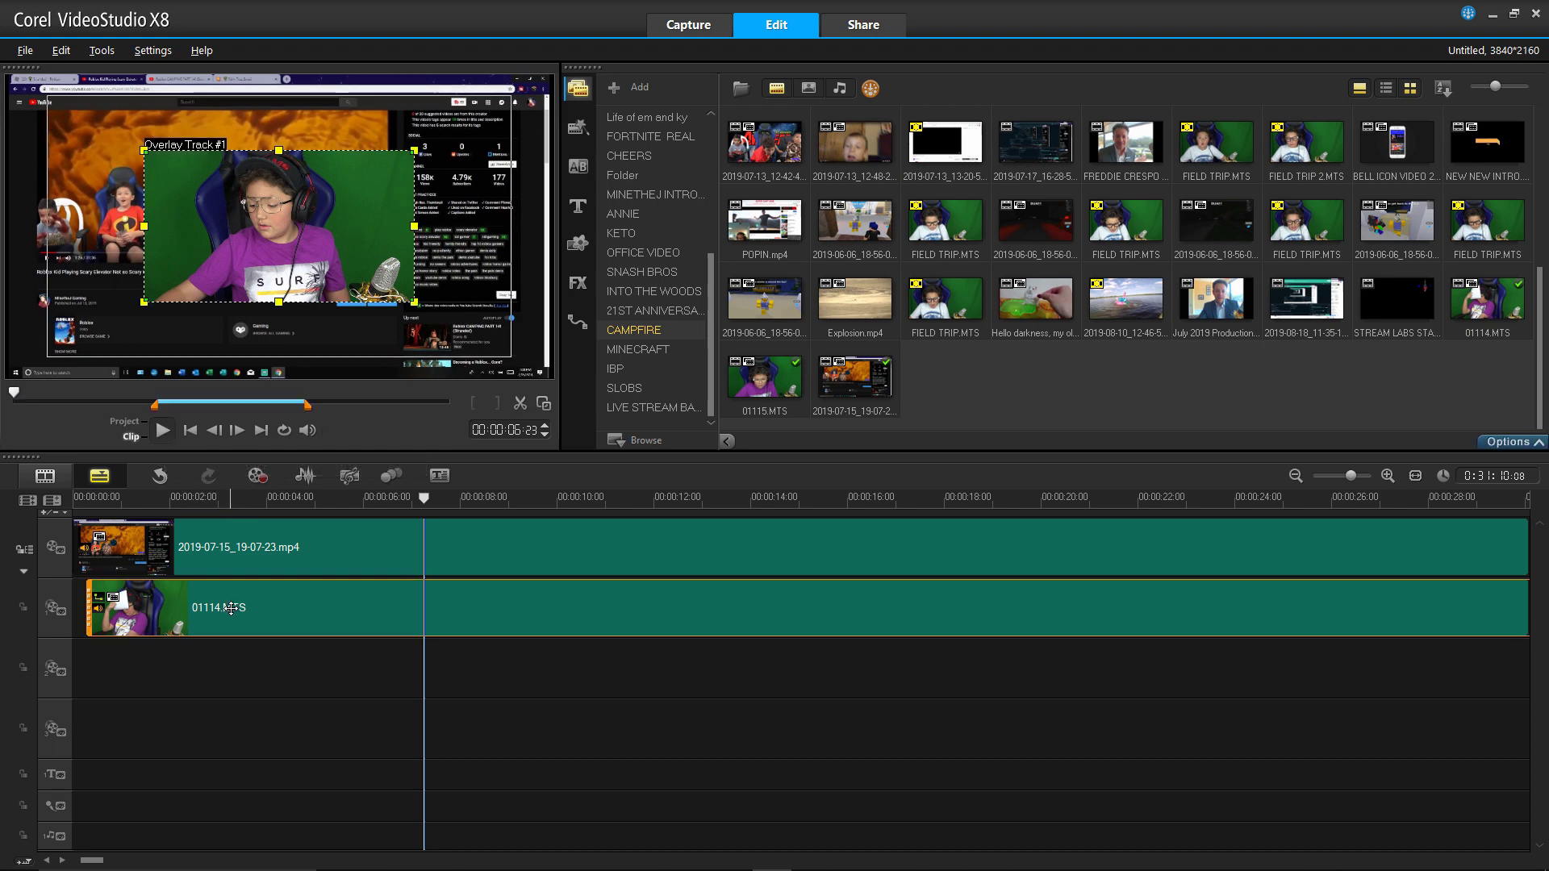
{"action": "right_click", "coordinate": [232, 608]}
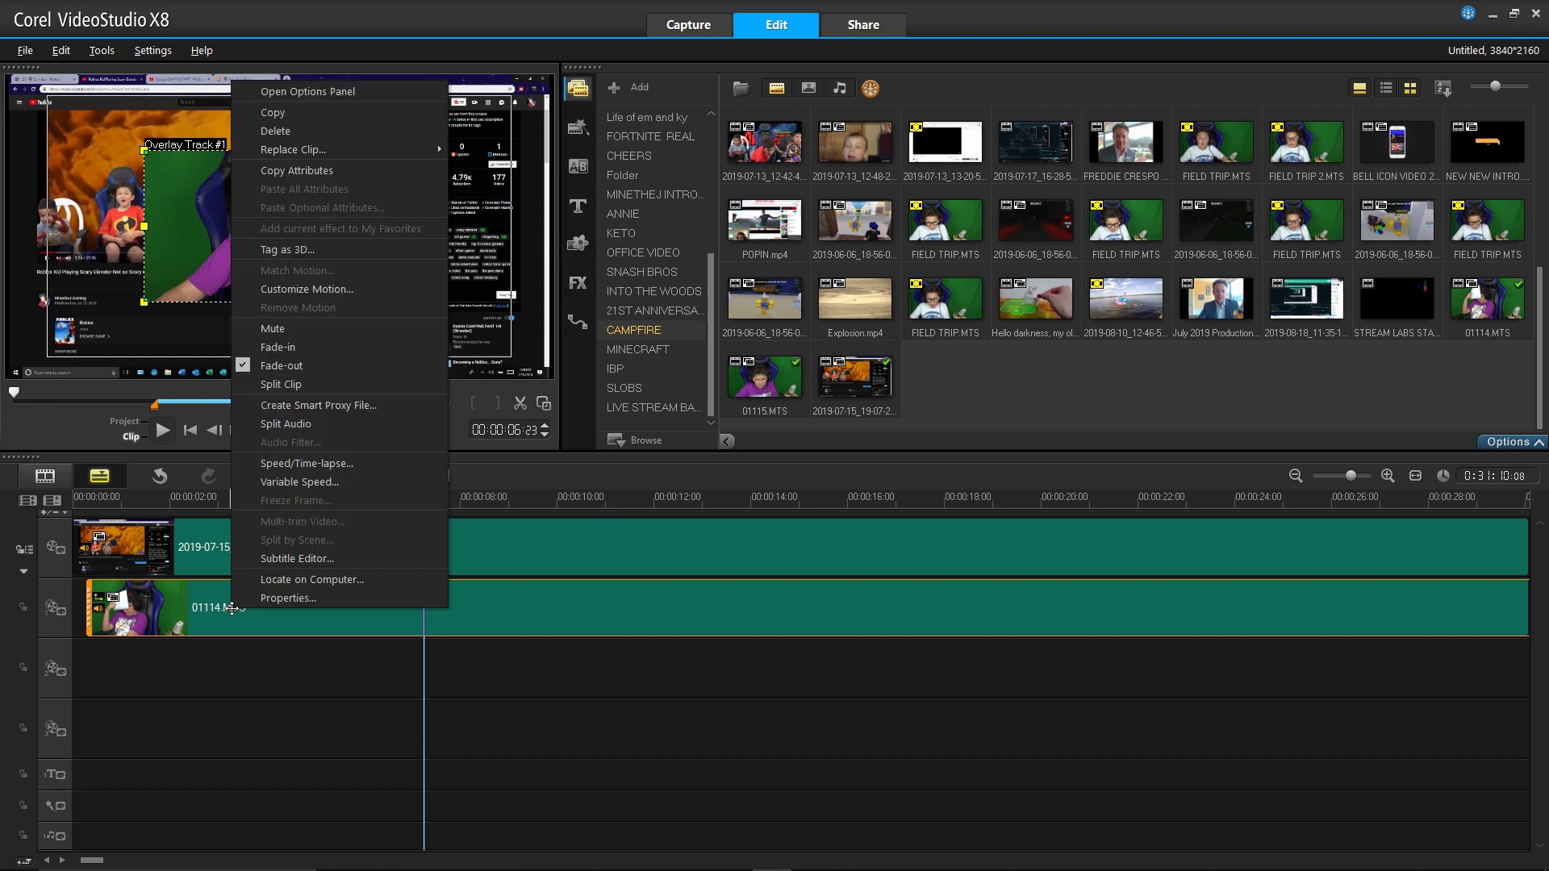
{"action": "left_click", "coordinate": [275, 329]}
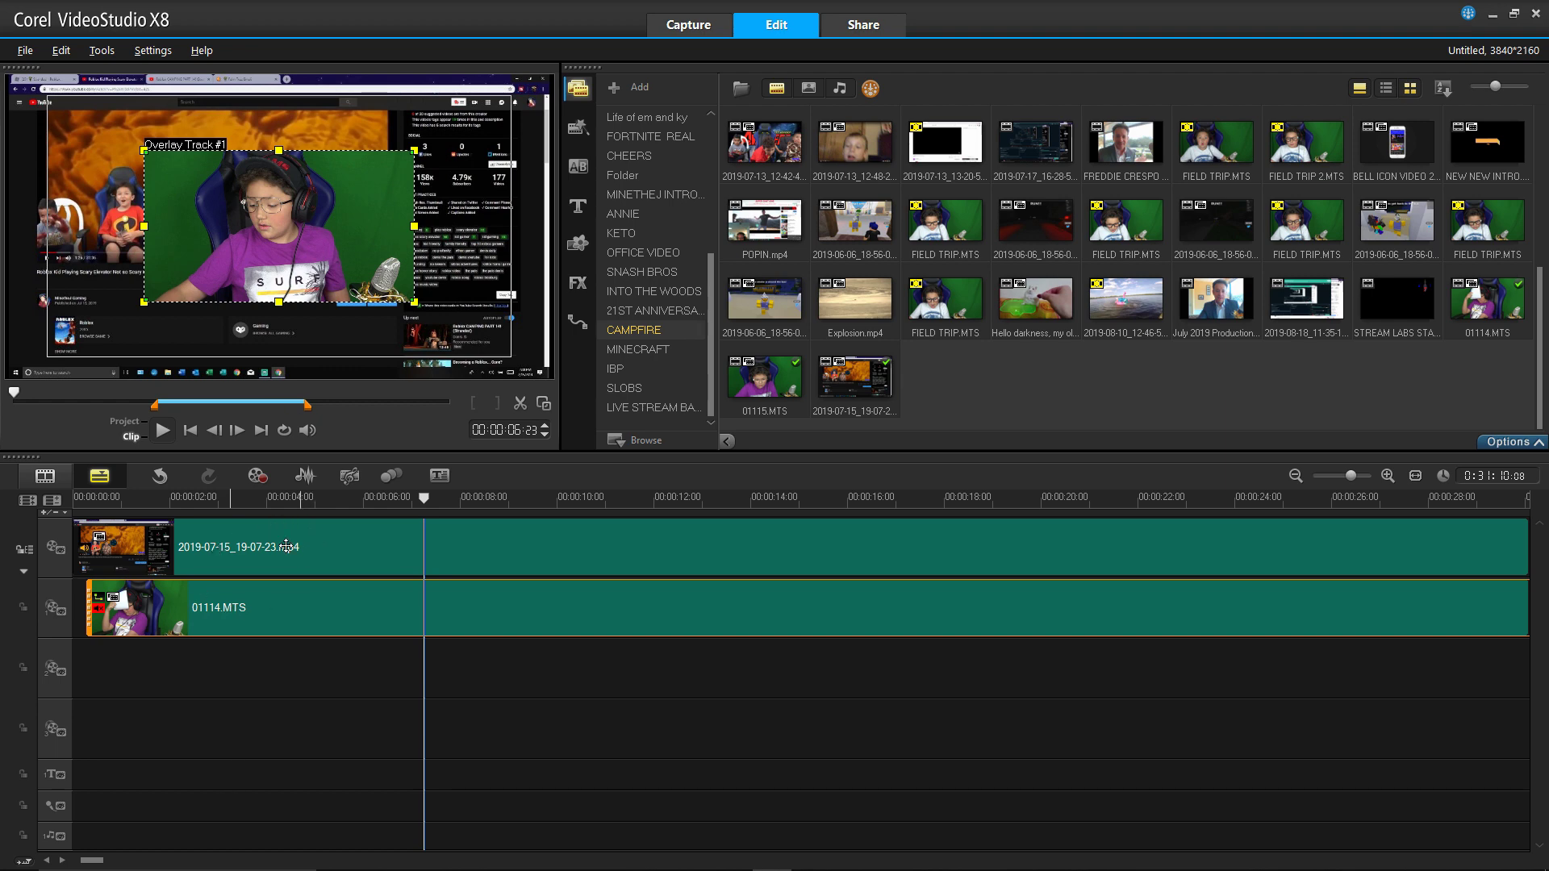
- Play only the 2019-07-15_19-07-23.mp4 screen recording from its start to judge its audio volume
{"action": "left_click", "coordinate": [214, 547]}
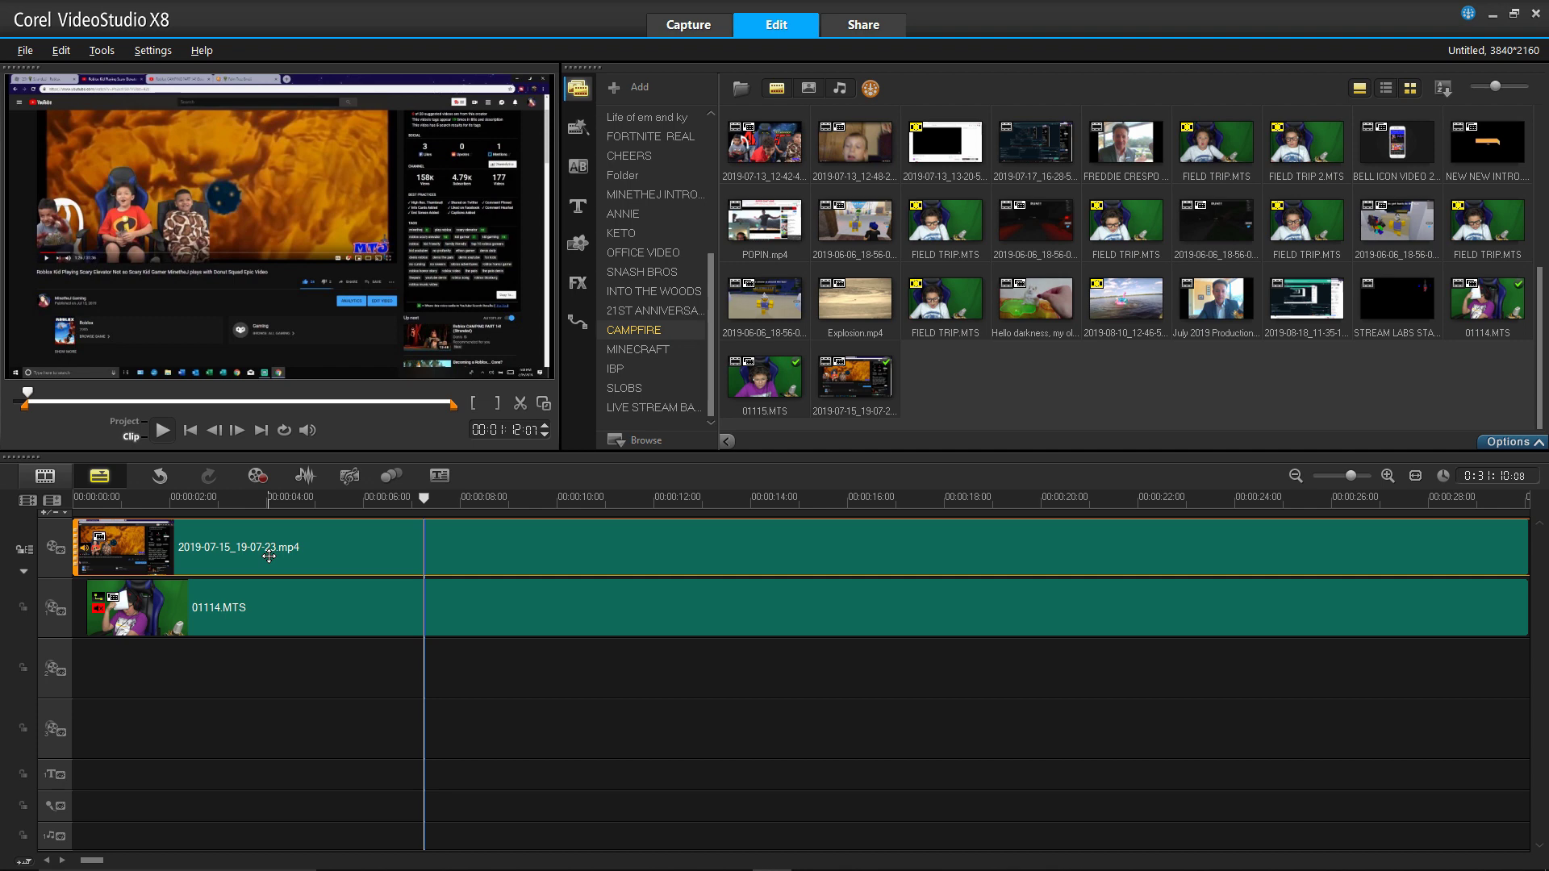
{"action": "left_click", "coordinate": [190, 430]}
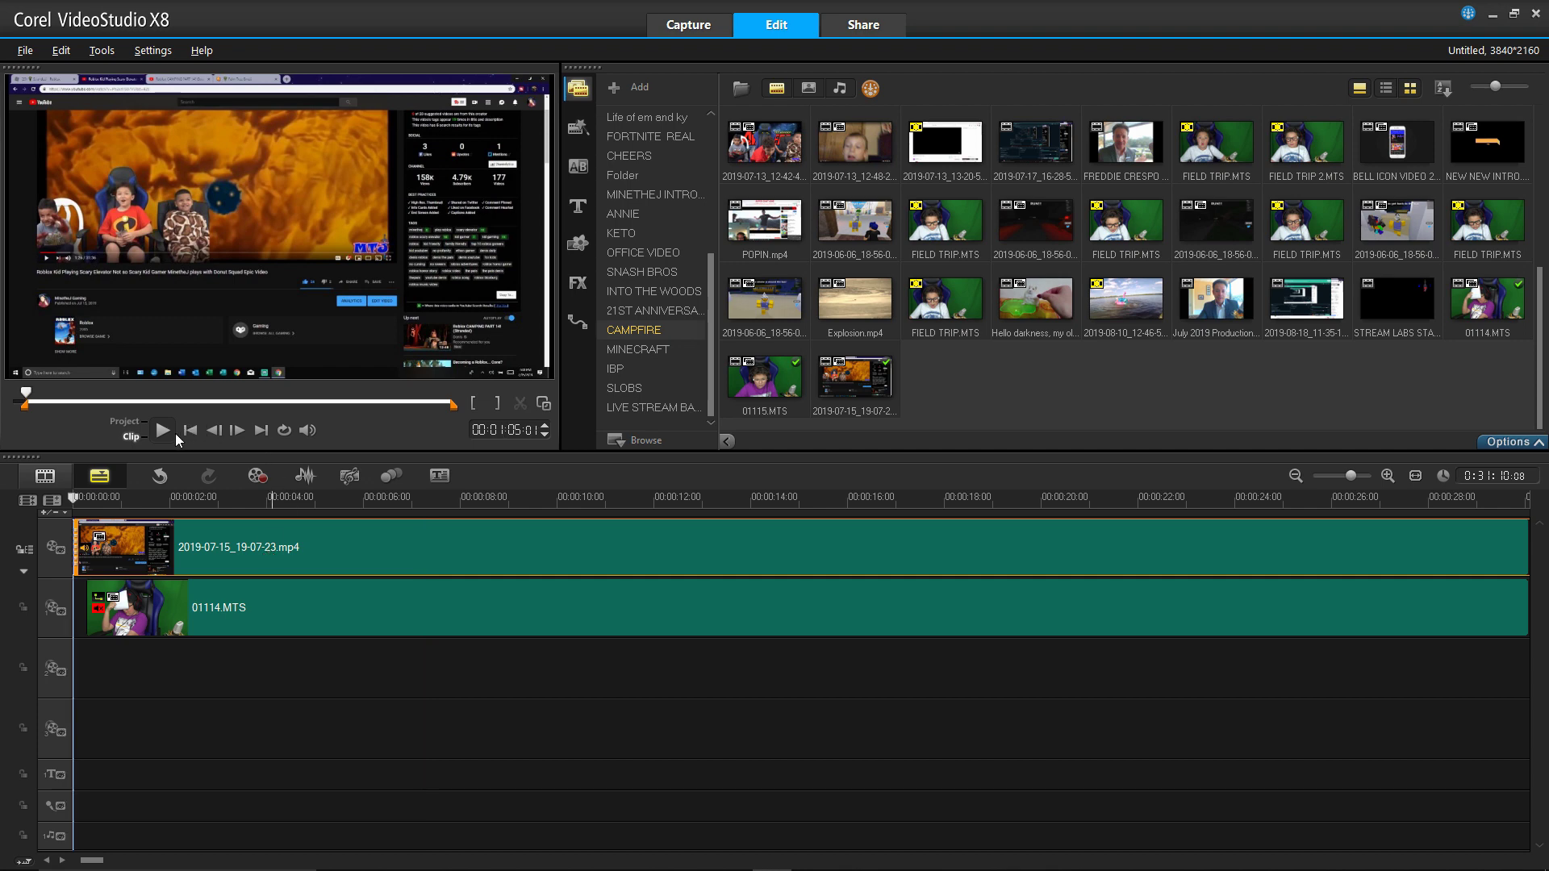
{"action": "left_click", "coordinate": [163, 431]}
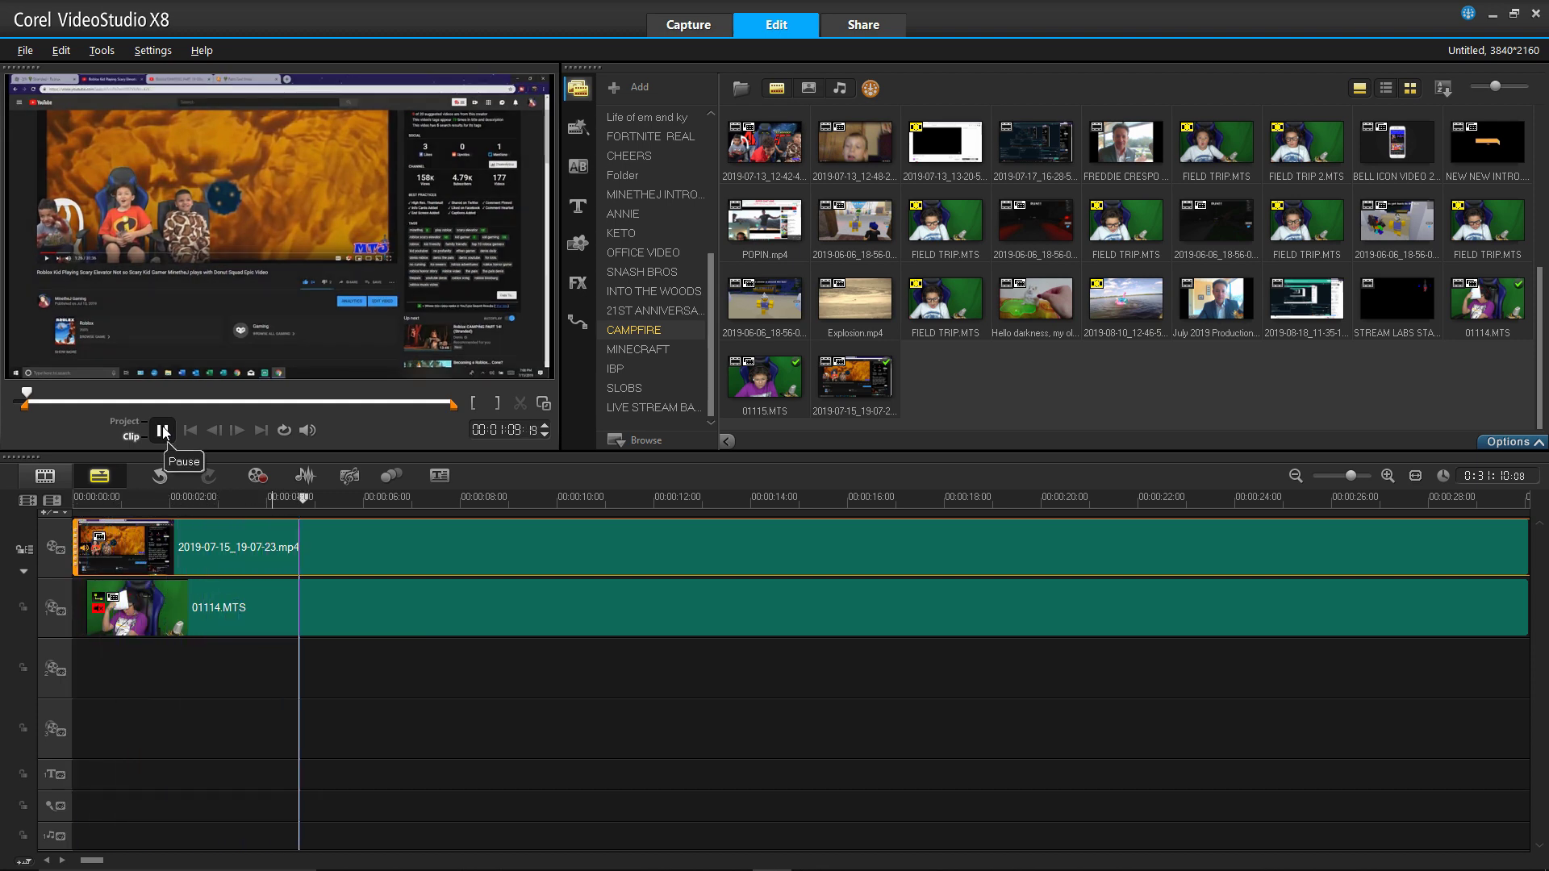
{"action": "left_click", "coordinate": [164, 431]}
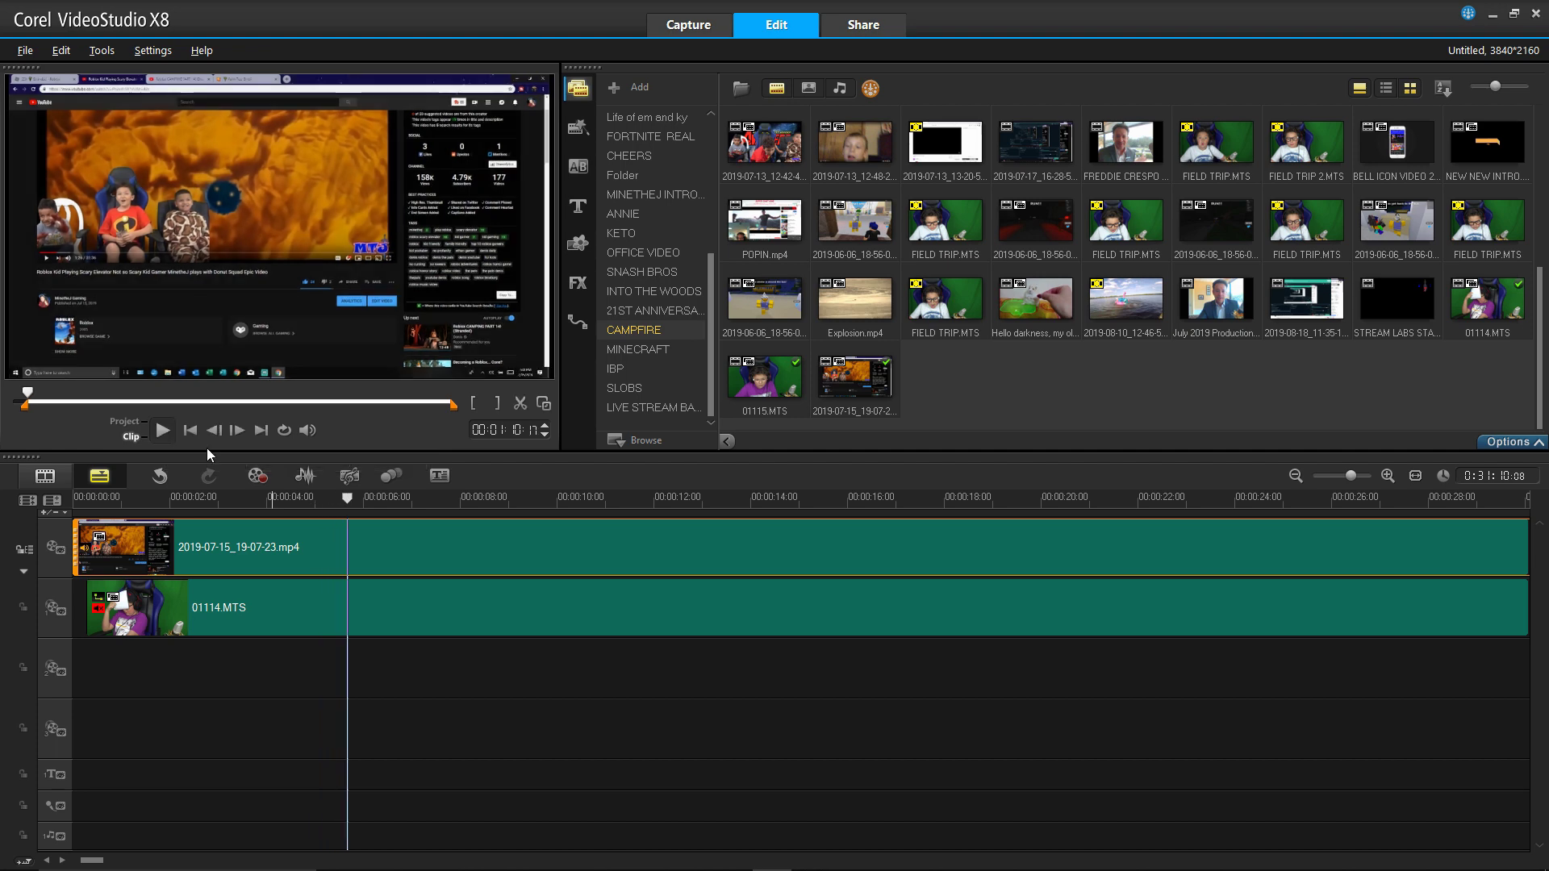
- Apply the Amplify audio filter to the 2019-07-15_19-07-23.mp4 clip with a ratio of 300%
{"action": "right_click", "coordinate": [249, 553]}
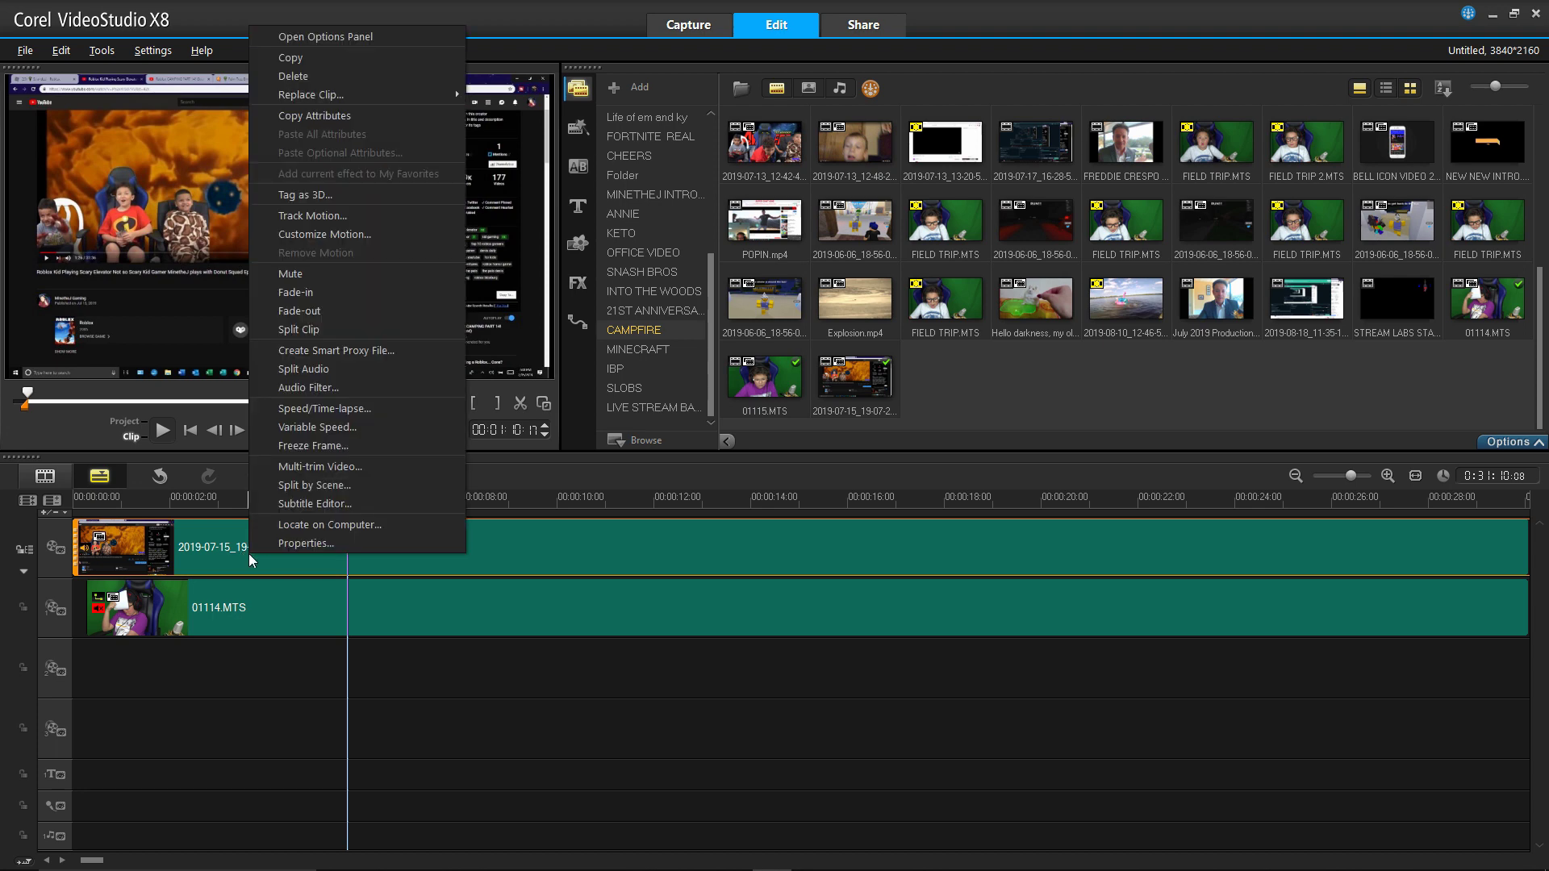
{"action": "left_click", "coordinate": [315, 387]}
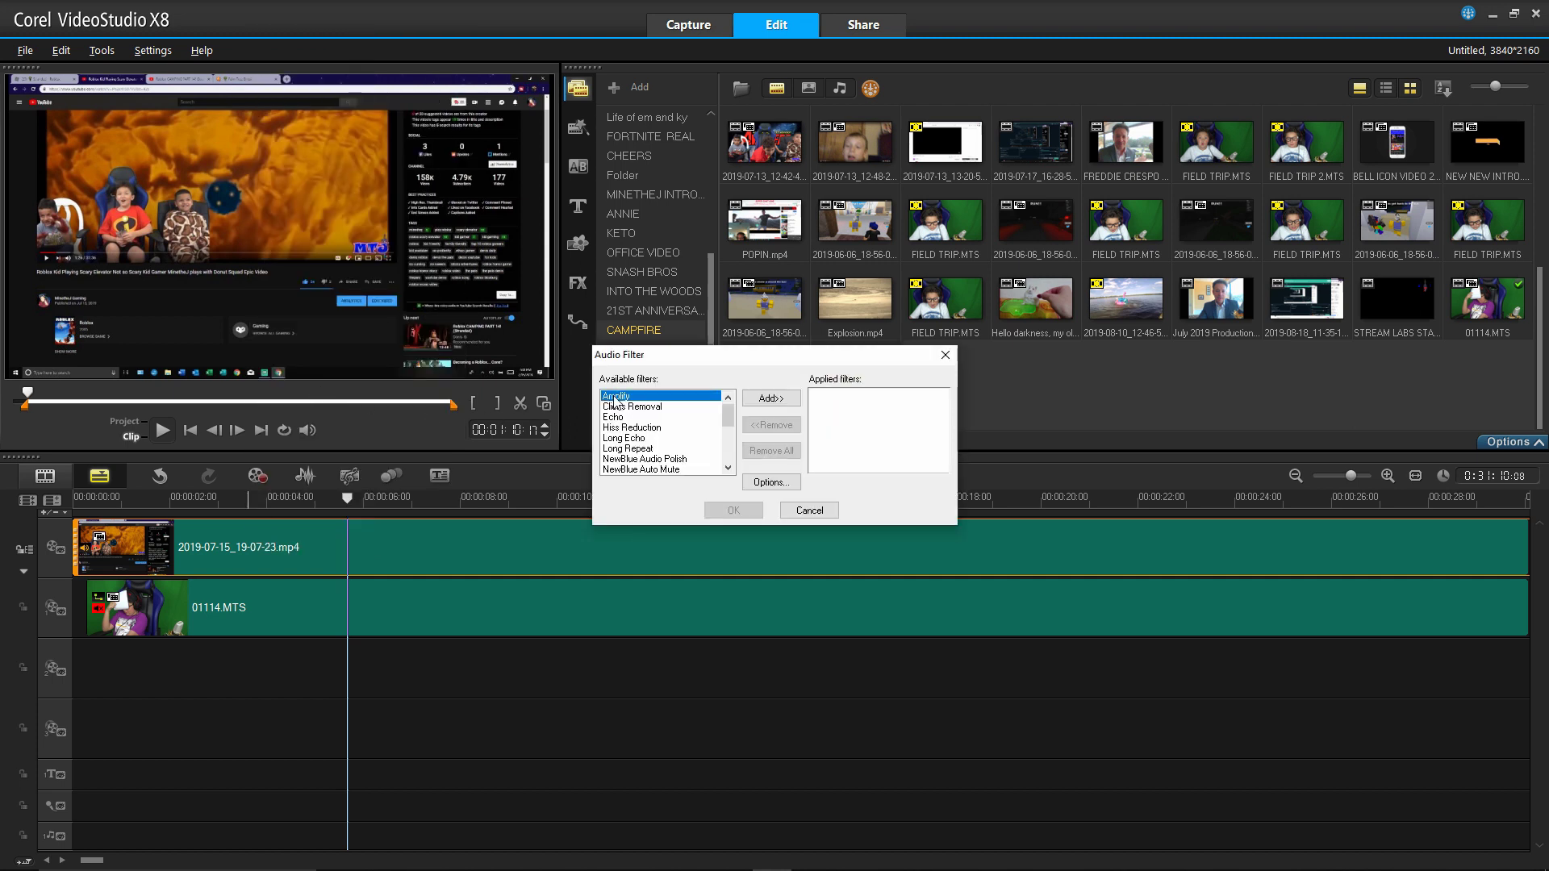
{"action": "left_click", "coordinate": [771, 397]}
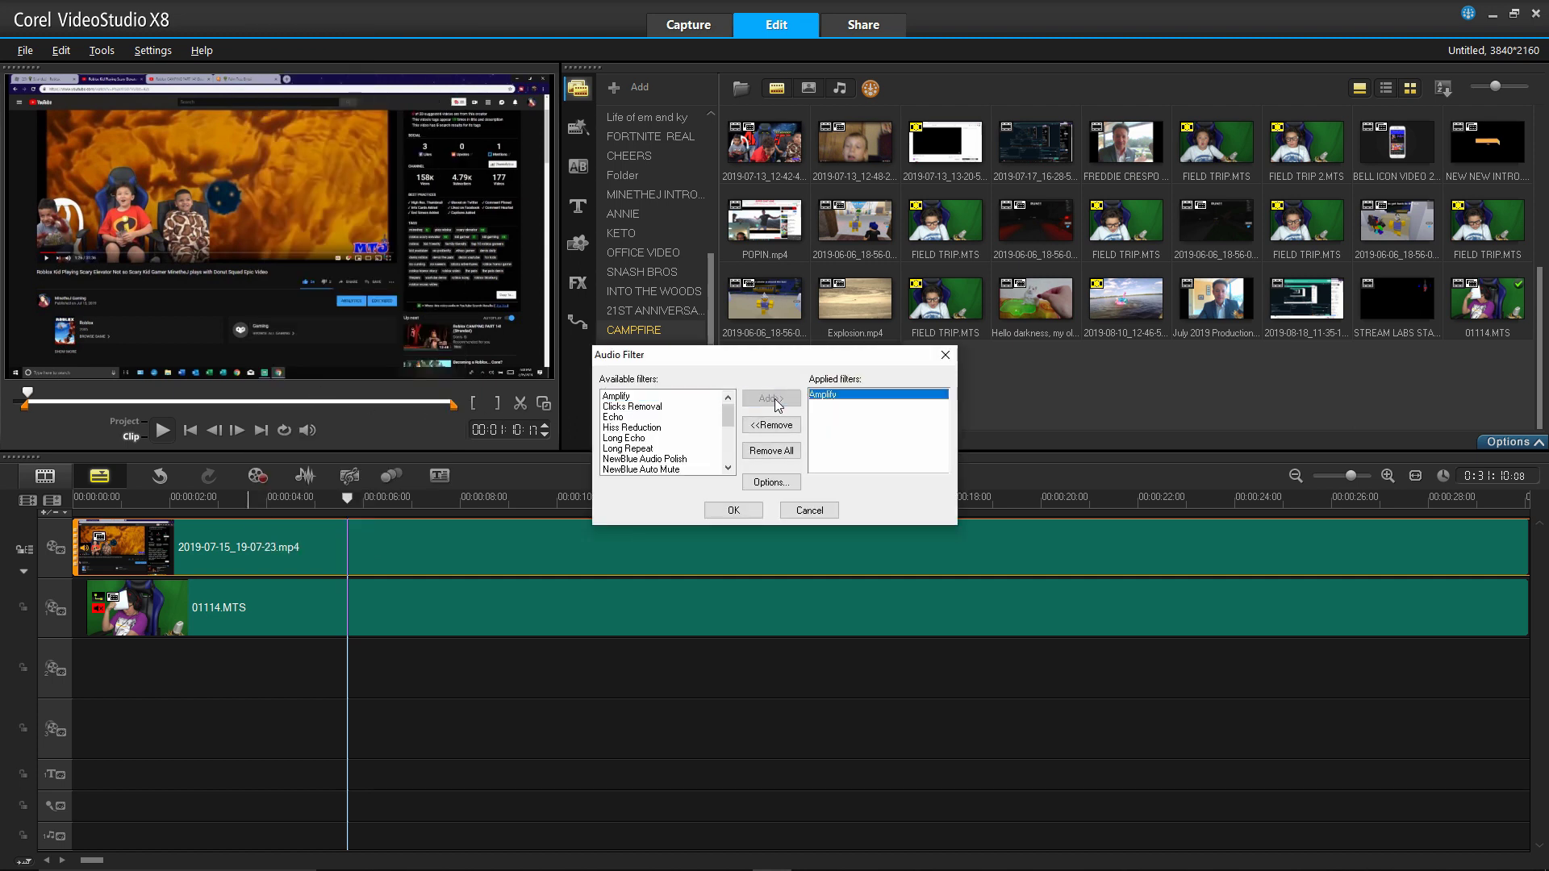
{"action": "left_click", "coordinate": [777, 481]}
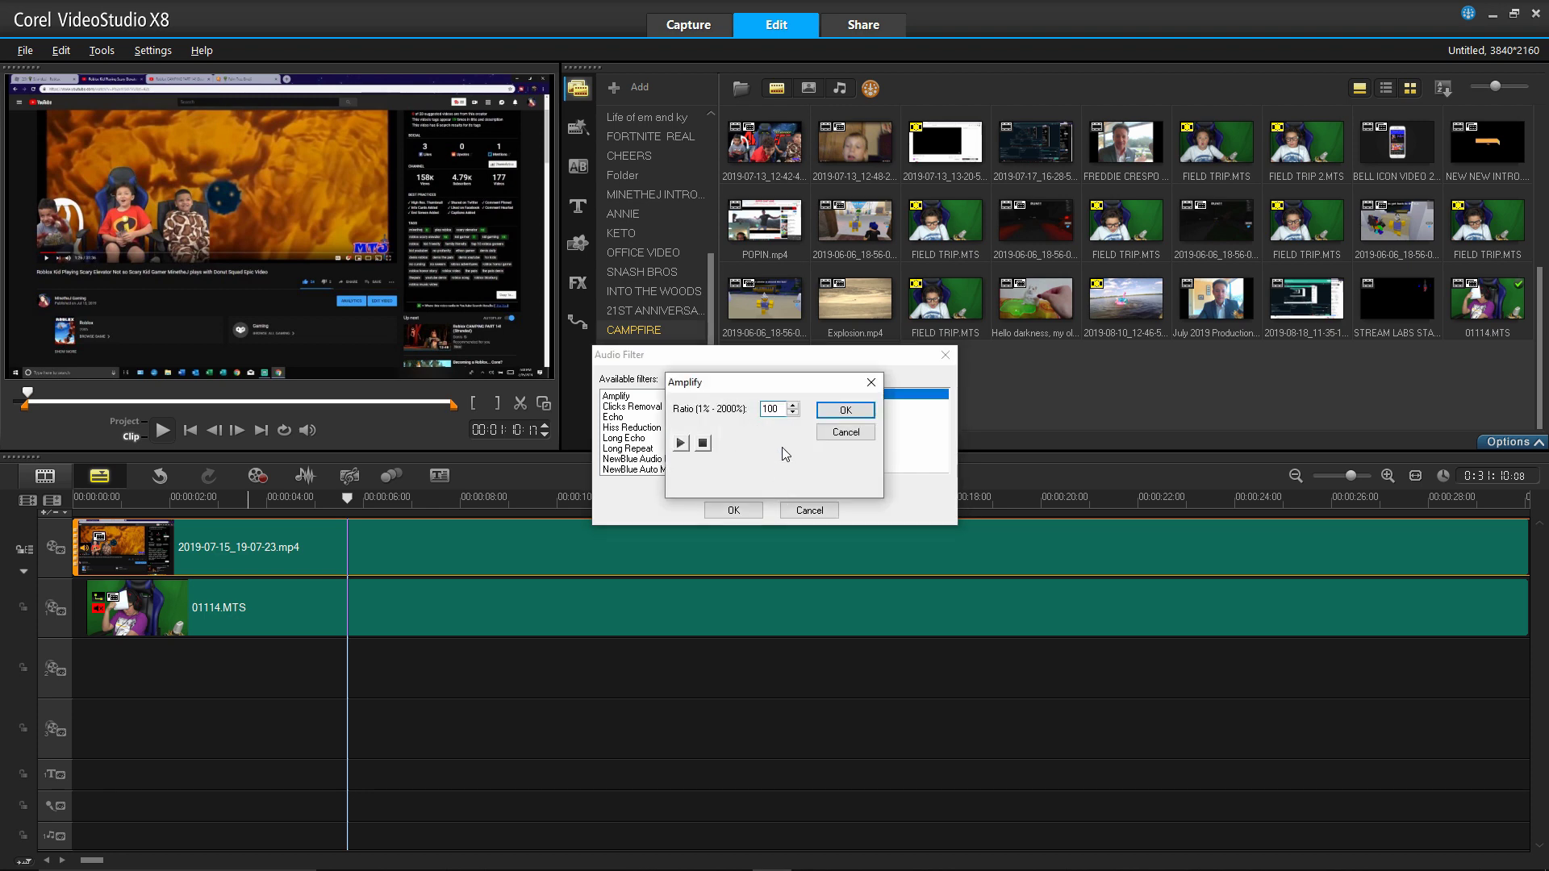
{"action": "double_click", "coordinate": [782, 409]}
{"action": "type", "text": "300"}
{"action": "left_click", "coordinate": [844, 410]}
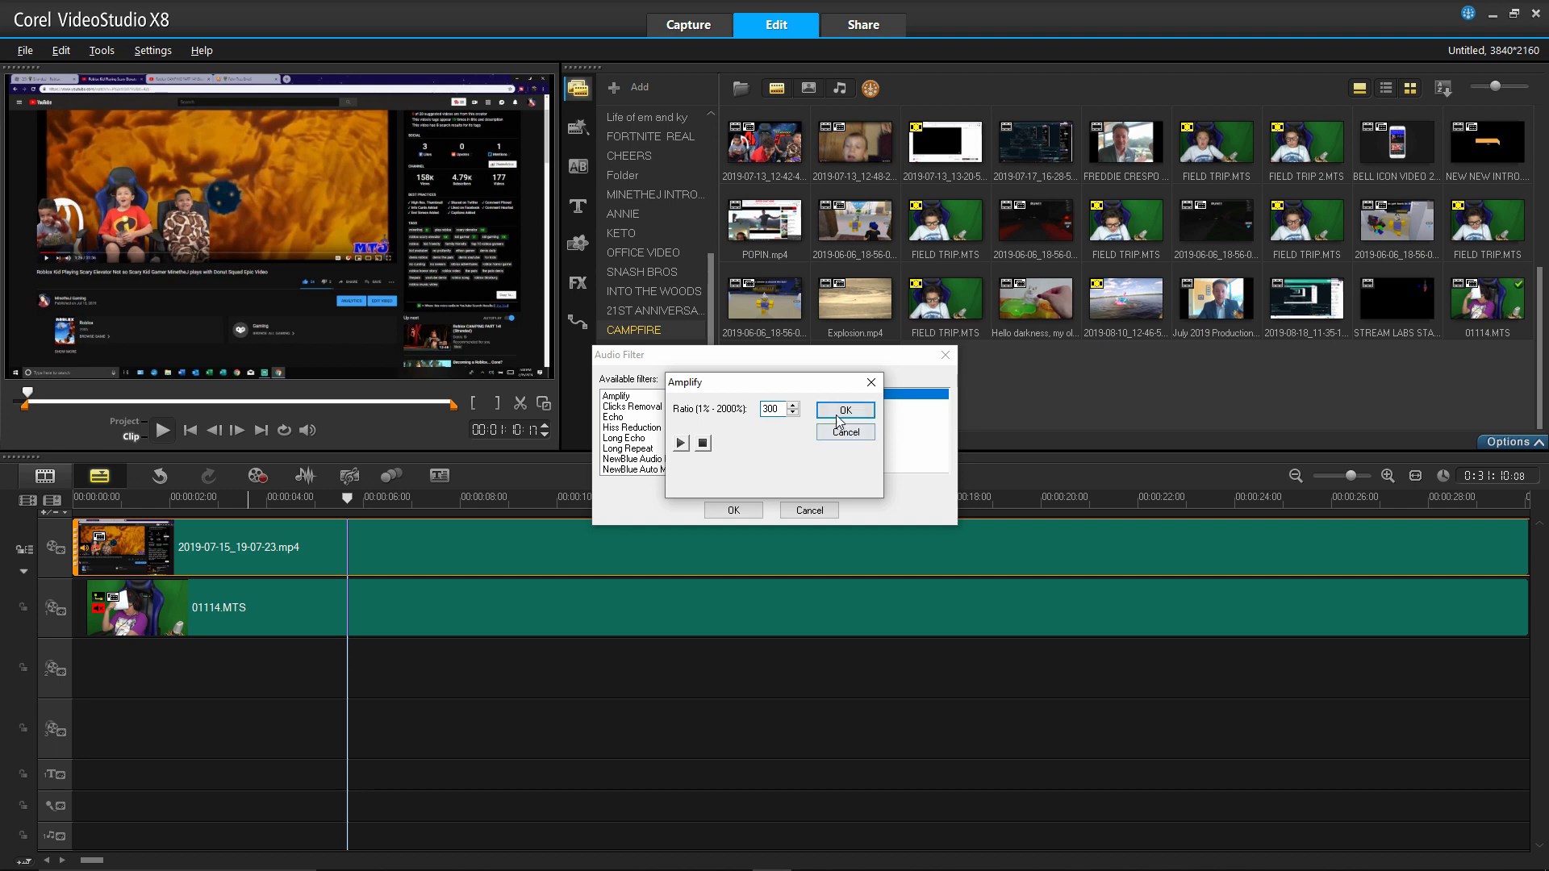
{"action": "left_click", "coordinate": [732, 511]}
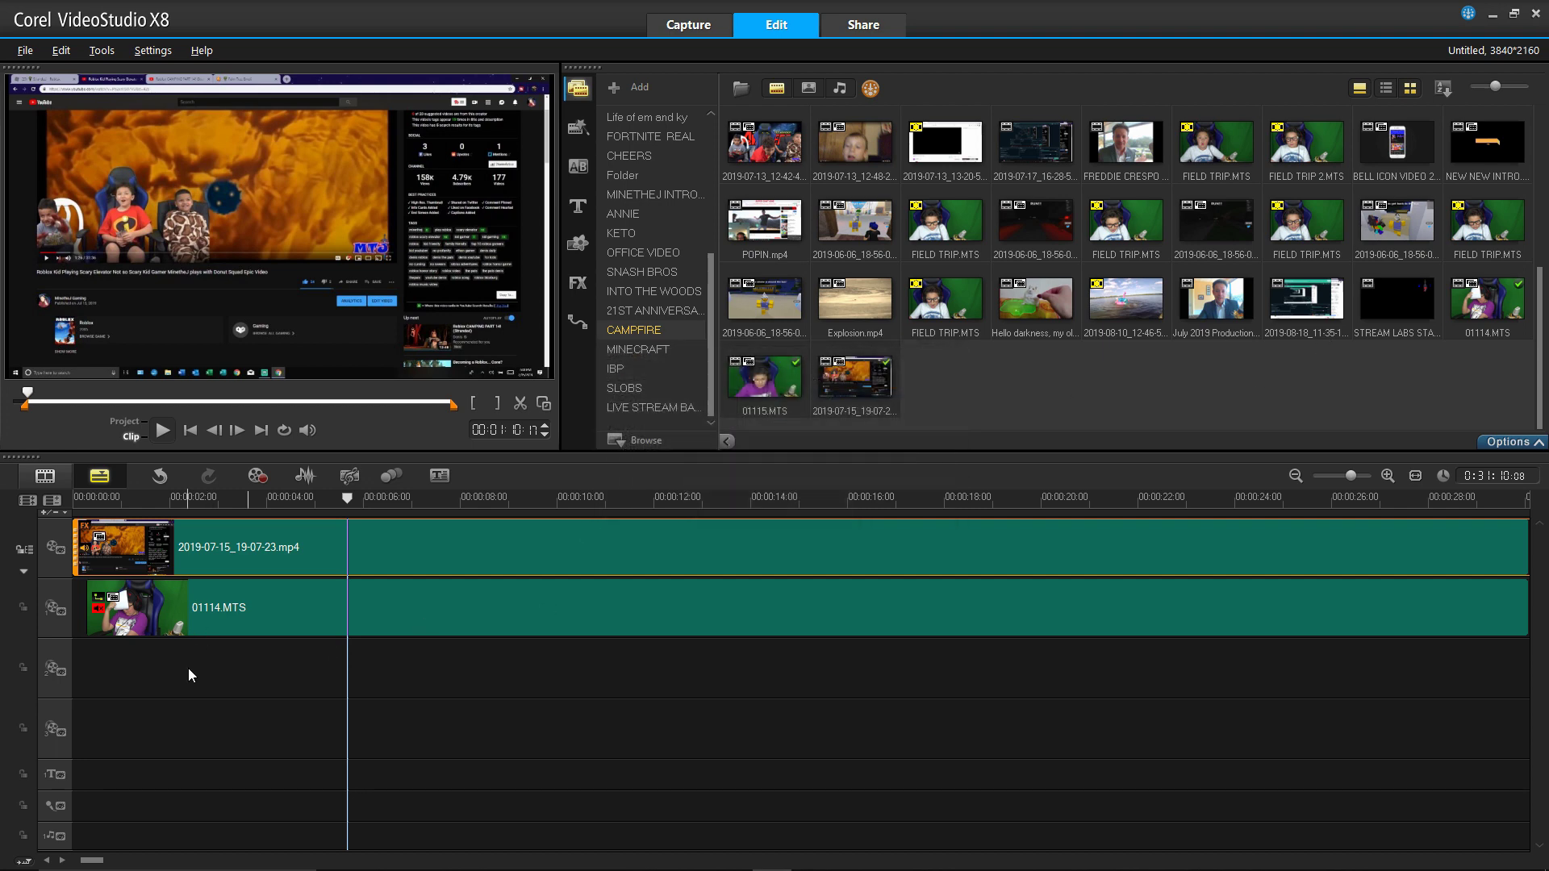
- Play the whole project from the start to check the amplified audio, lowering the preview volume and checking the system speaker volume
{"action": "left_click", "coordinate": [188, 668]}
{"action": "left_click", "coordinate": [129, 422]}
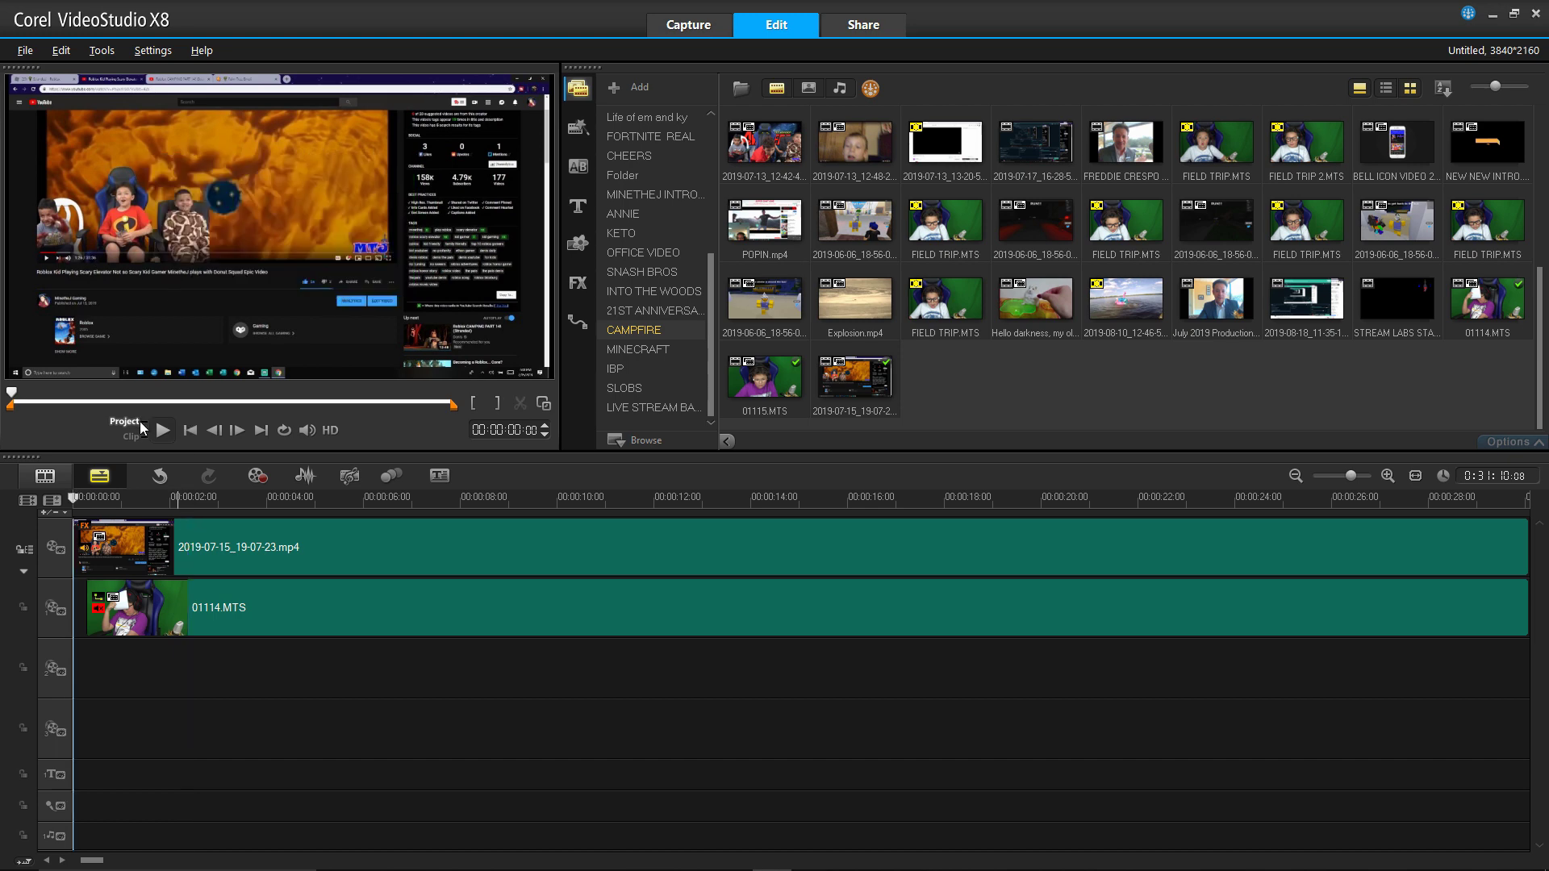
{"action": "left_click", "coordinate": [162, 430]}
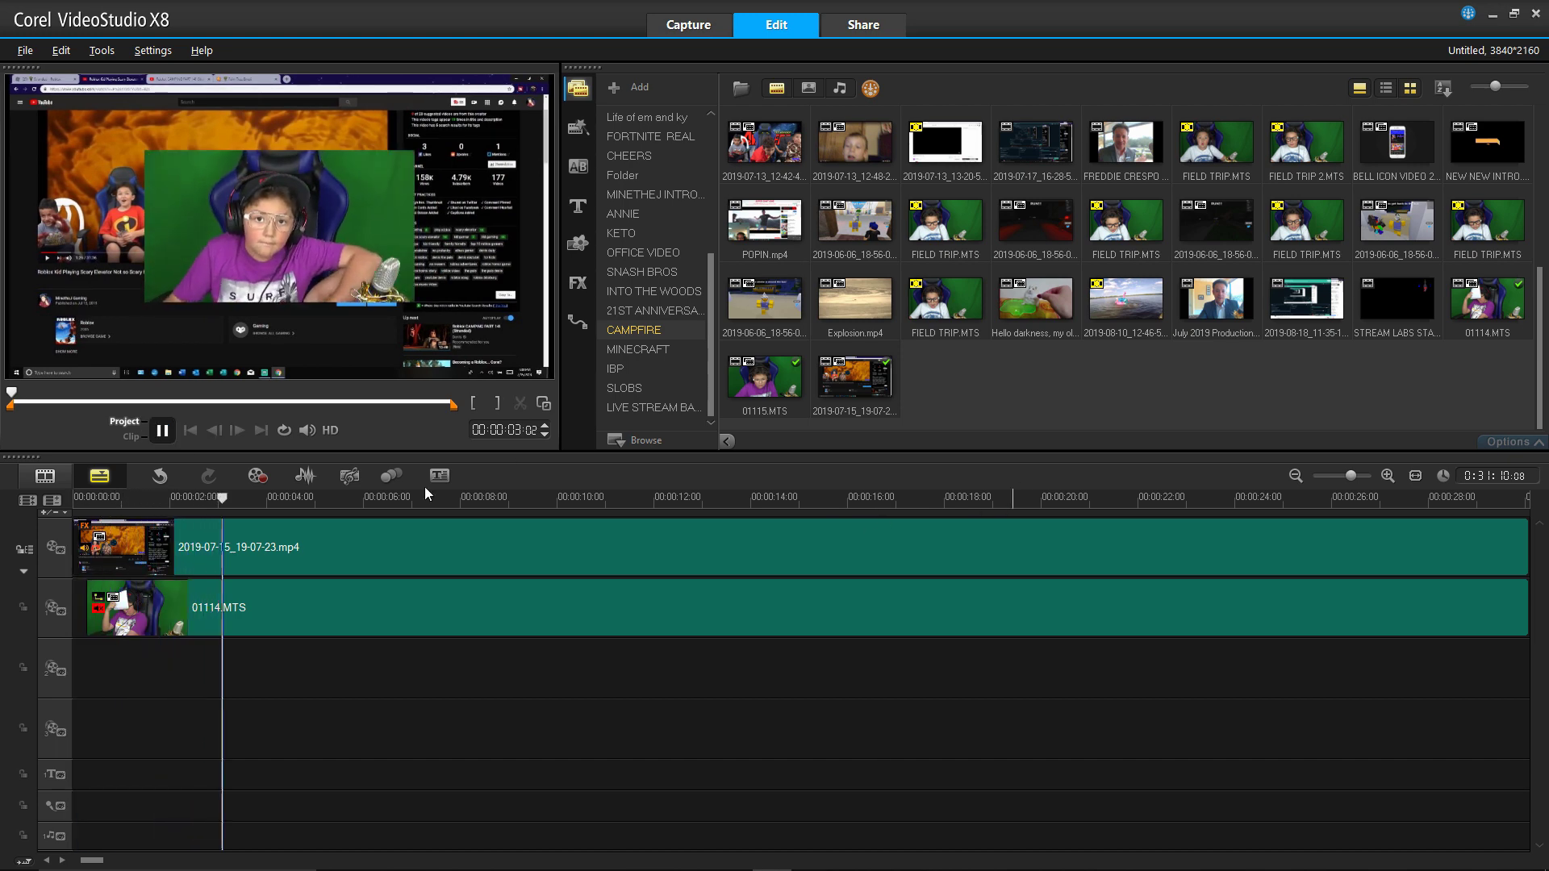
{"action": "left_click", "coordinate": [307, 428]}
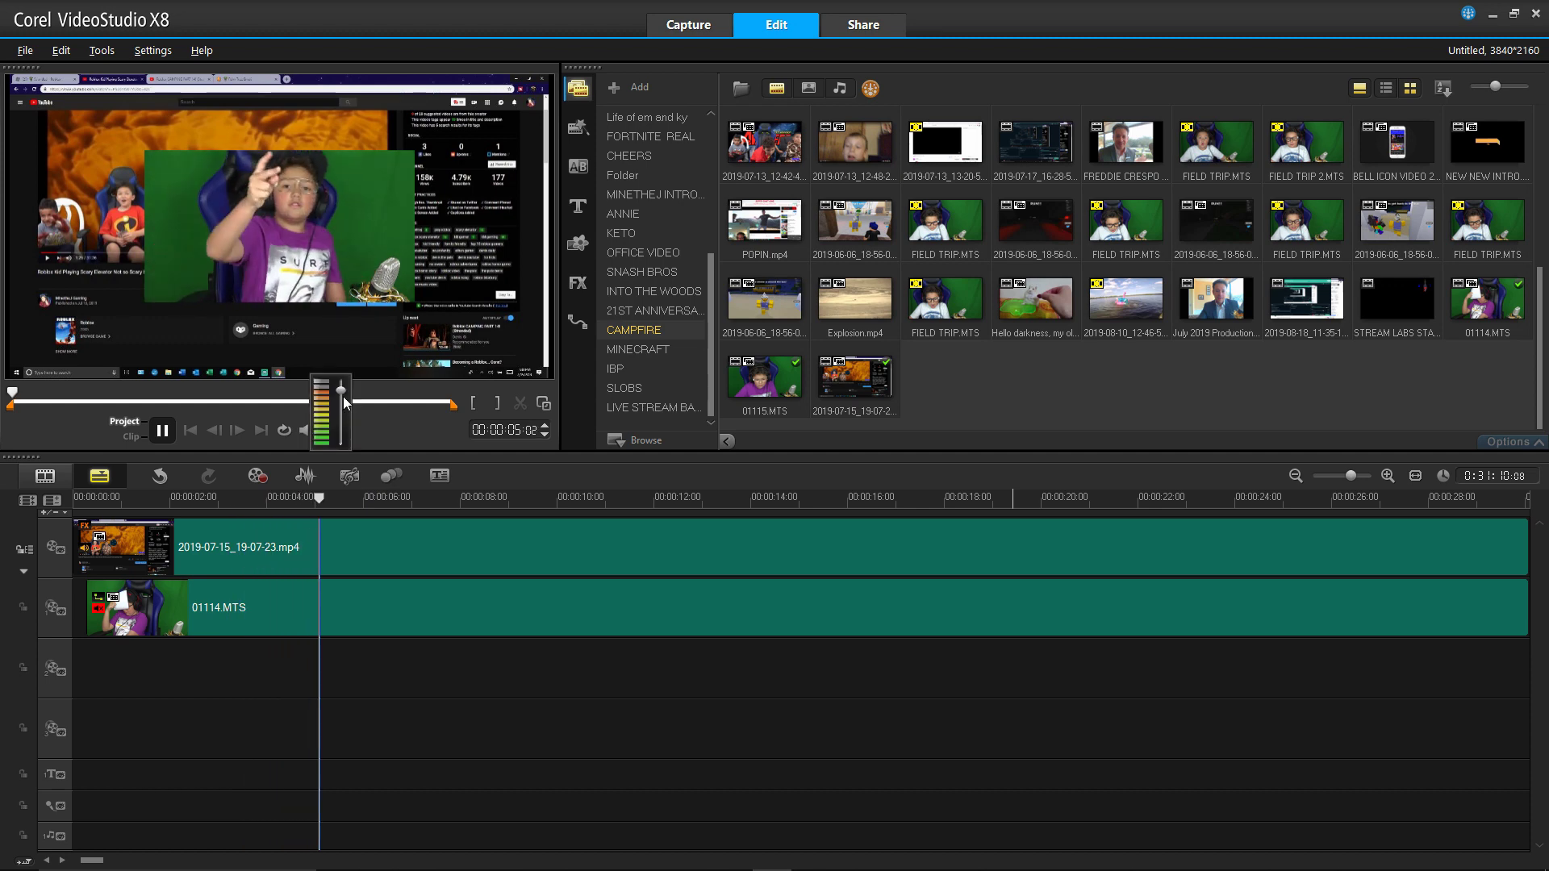
{"action": "left_click_drag", "start_coordinate": [341, 392], "coordinate": [339, 406]}
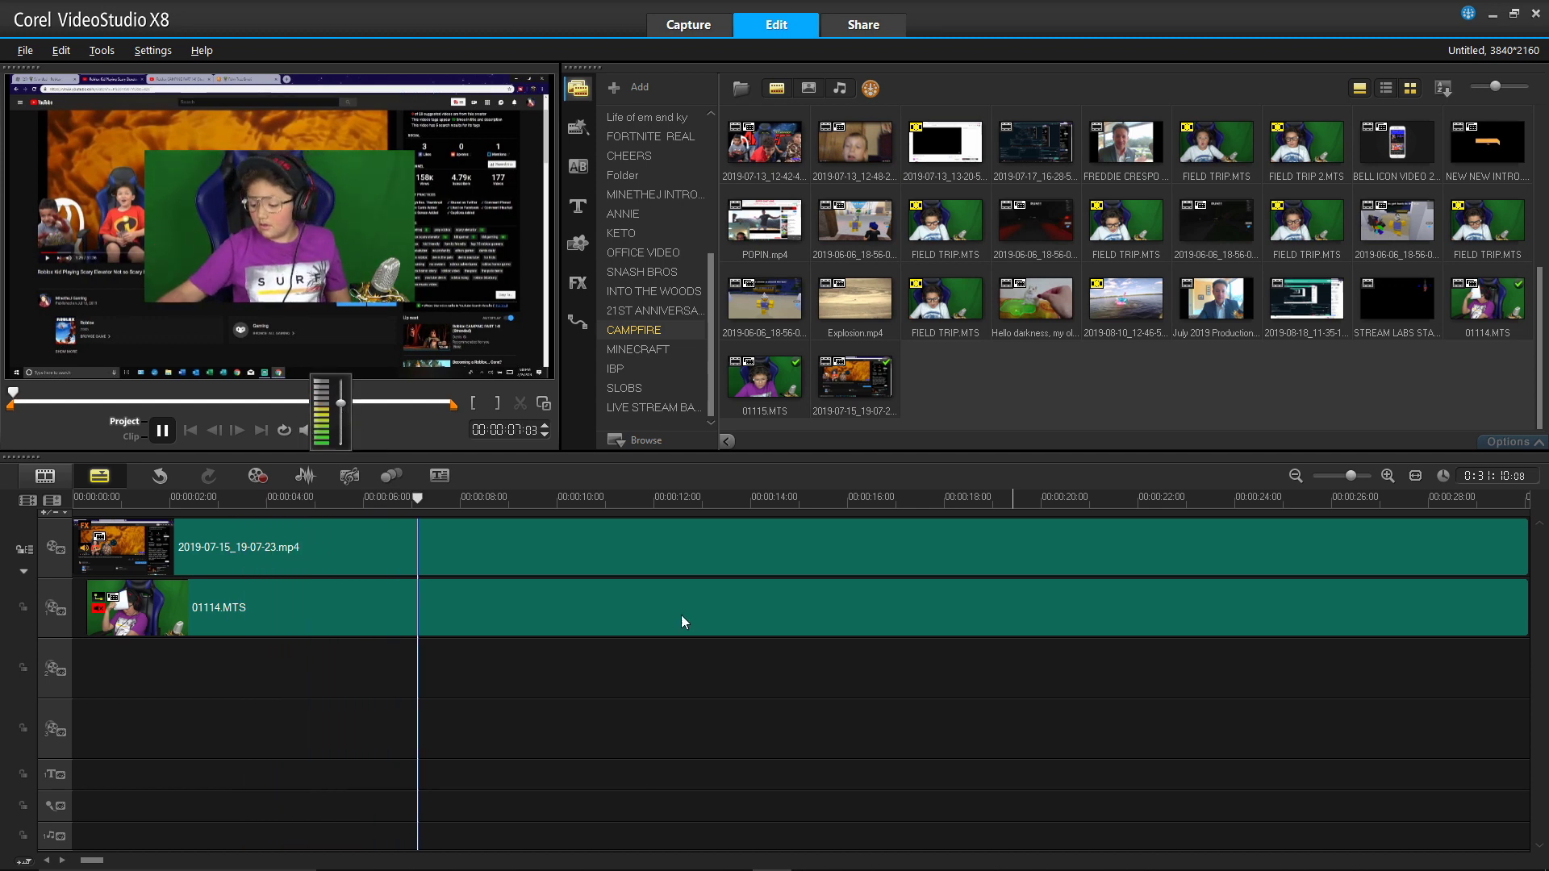
{"action": "left_click", "coordinate": [1382, 857]}
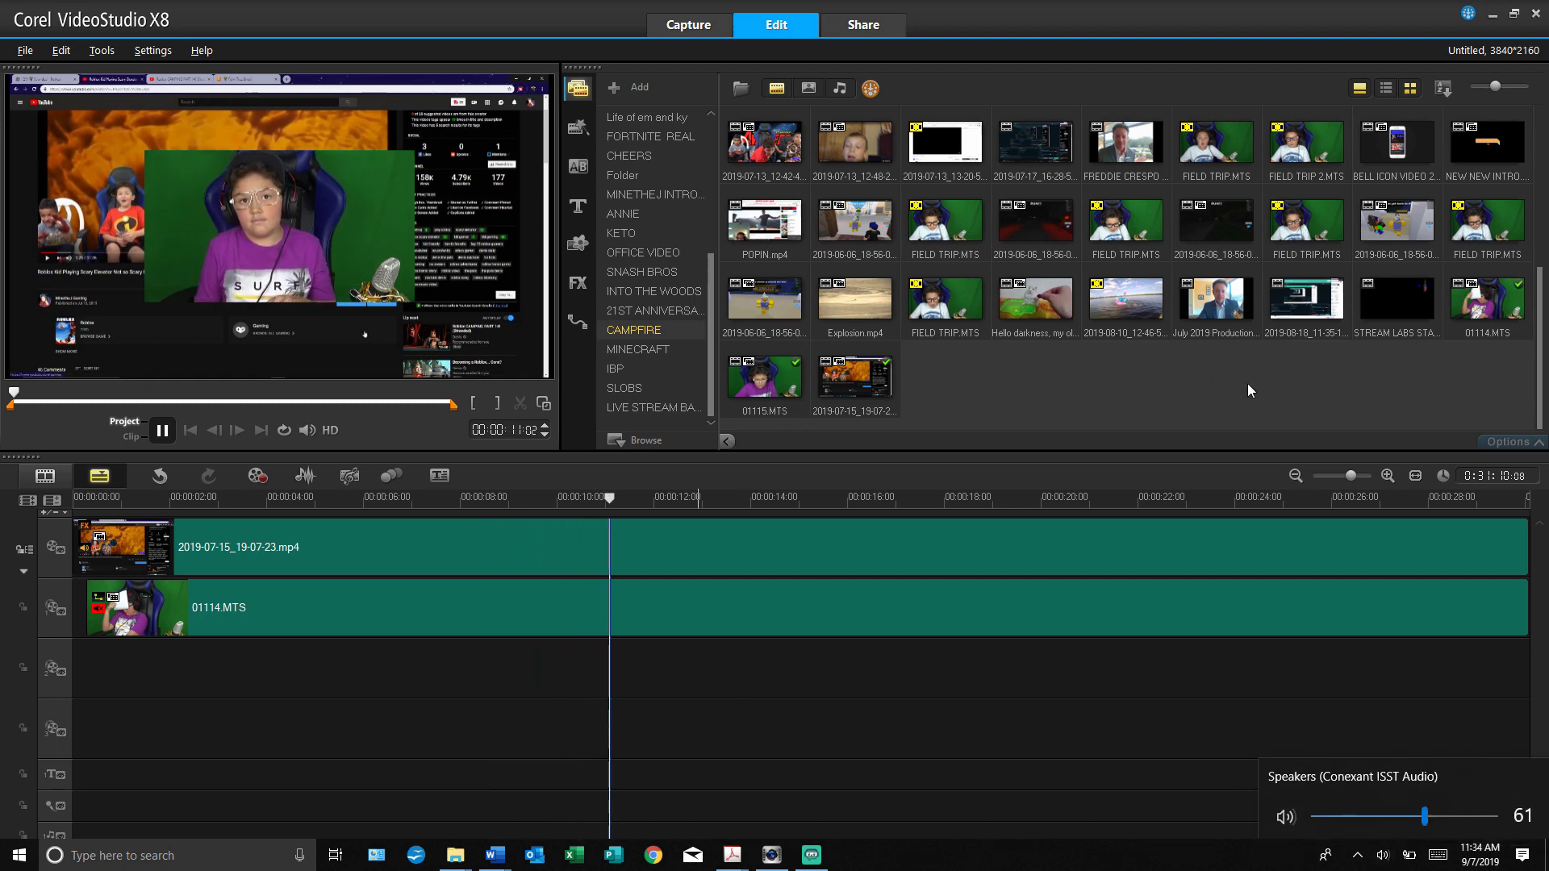
{"action": "left_click", "coordinate": [163, 433]}
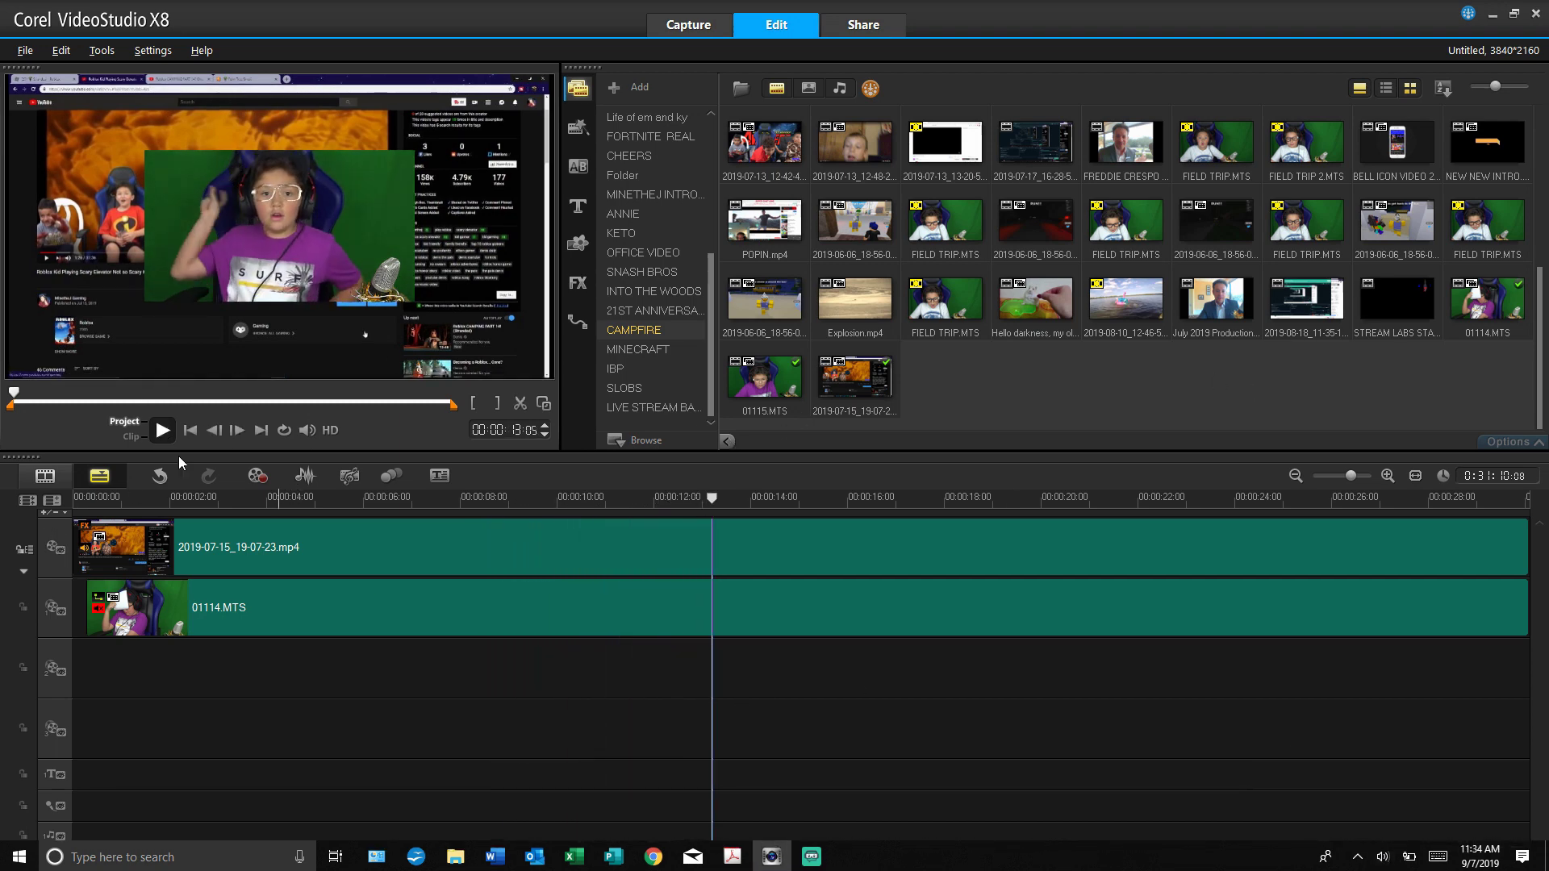
- Enlarge the 01114.MTS overlay in the preview so that it fills the entire frame
{"action": "left_click", "coordinate": [362, 615]}
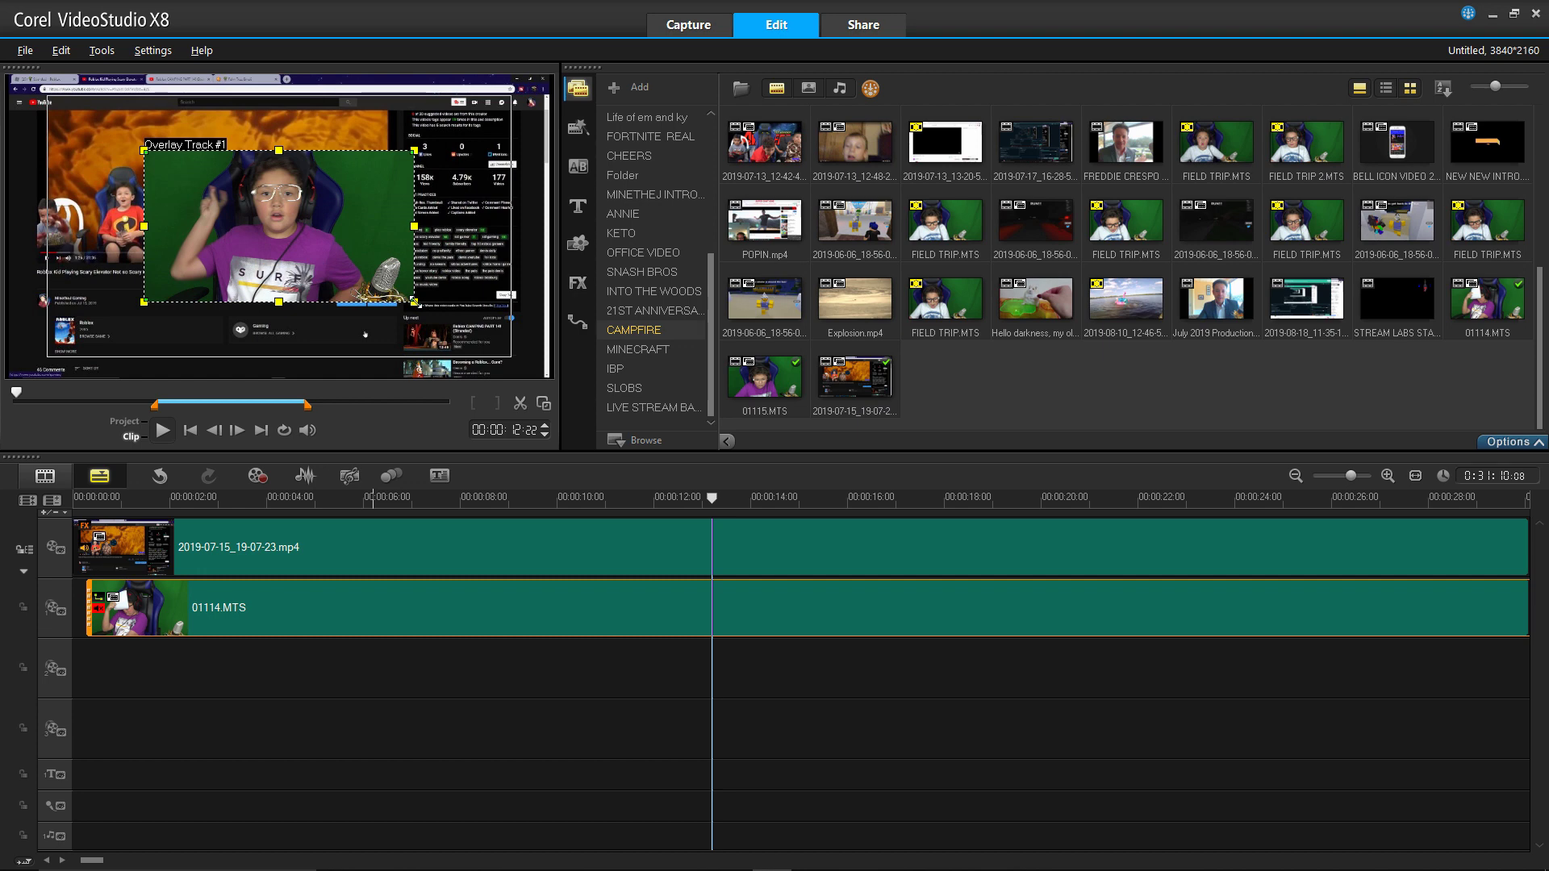
{"action": "left_click_drag", "start_coordinate": [415, 302], "coordinate": [551, 377]}
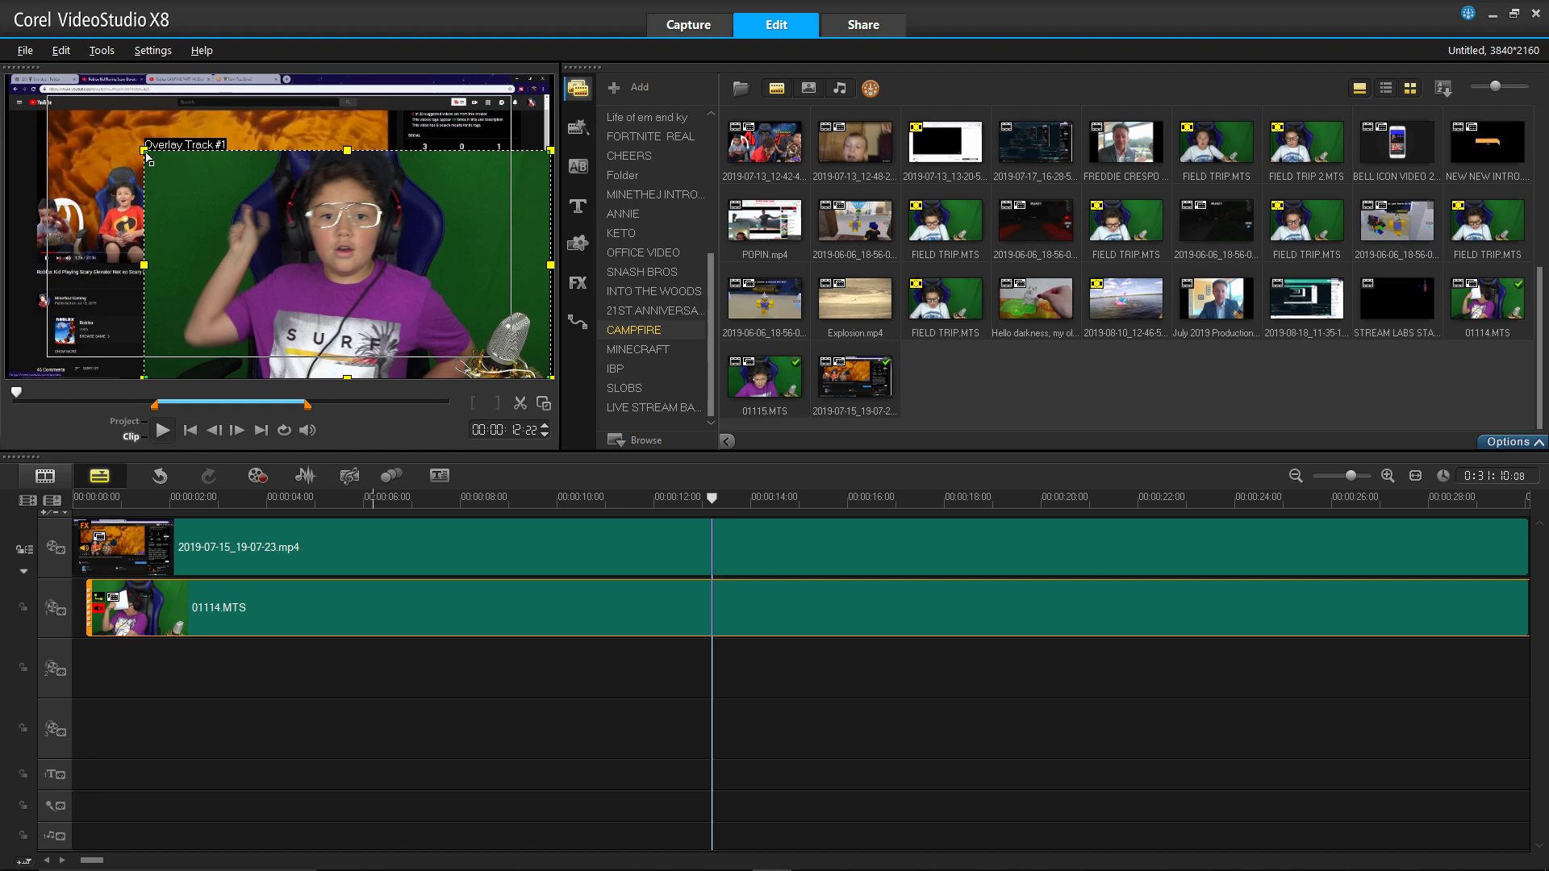
{"action": "left_click_drag", "start_coordinate": [143, 150], "coordinate": [7, 73]}
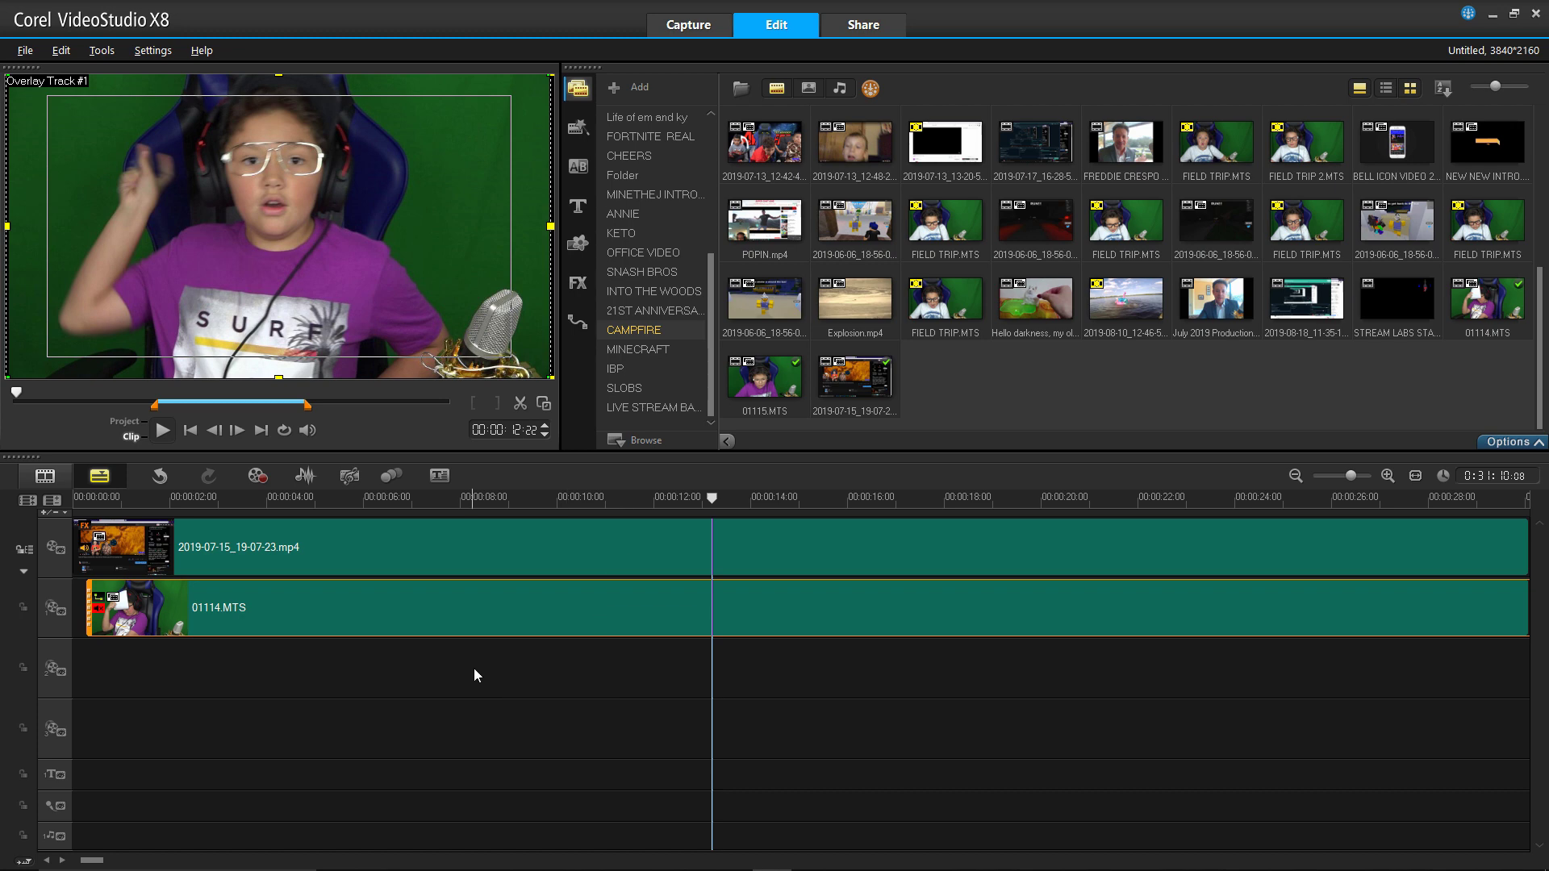
- Set the overlay clip's saturation to 8 in Color Correction, and switch Auto Tone Adjustment off after trying it
{"action": "left_click", "coordinate": [1506, 444]}
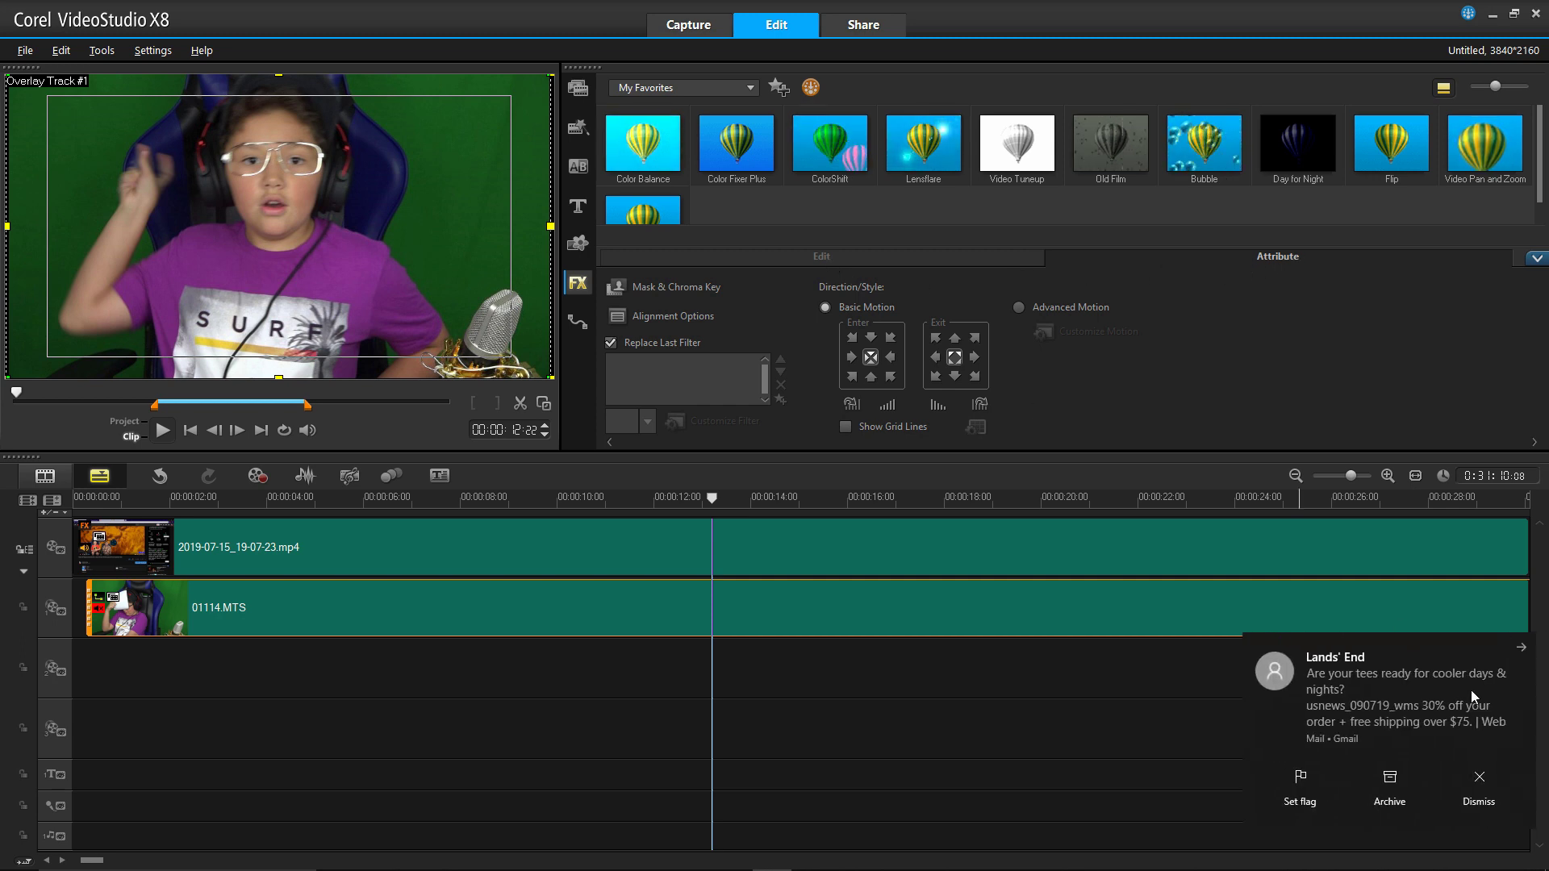
{"action": "left_click", "coordinate": [1479, 781]}
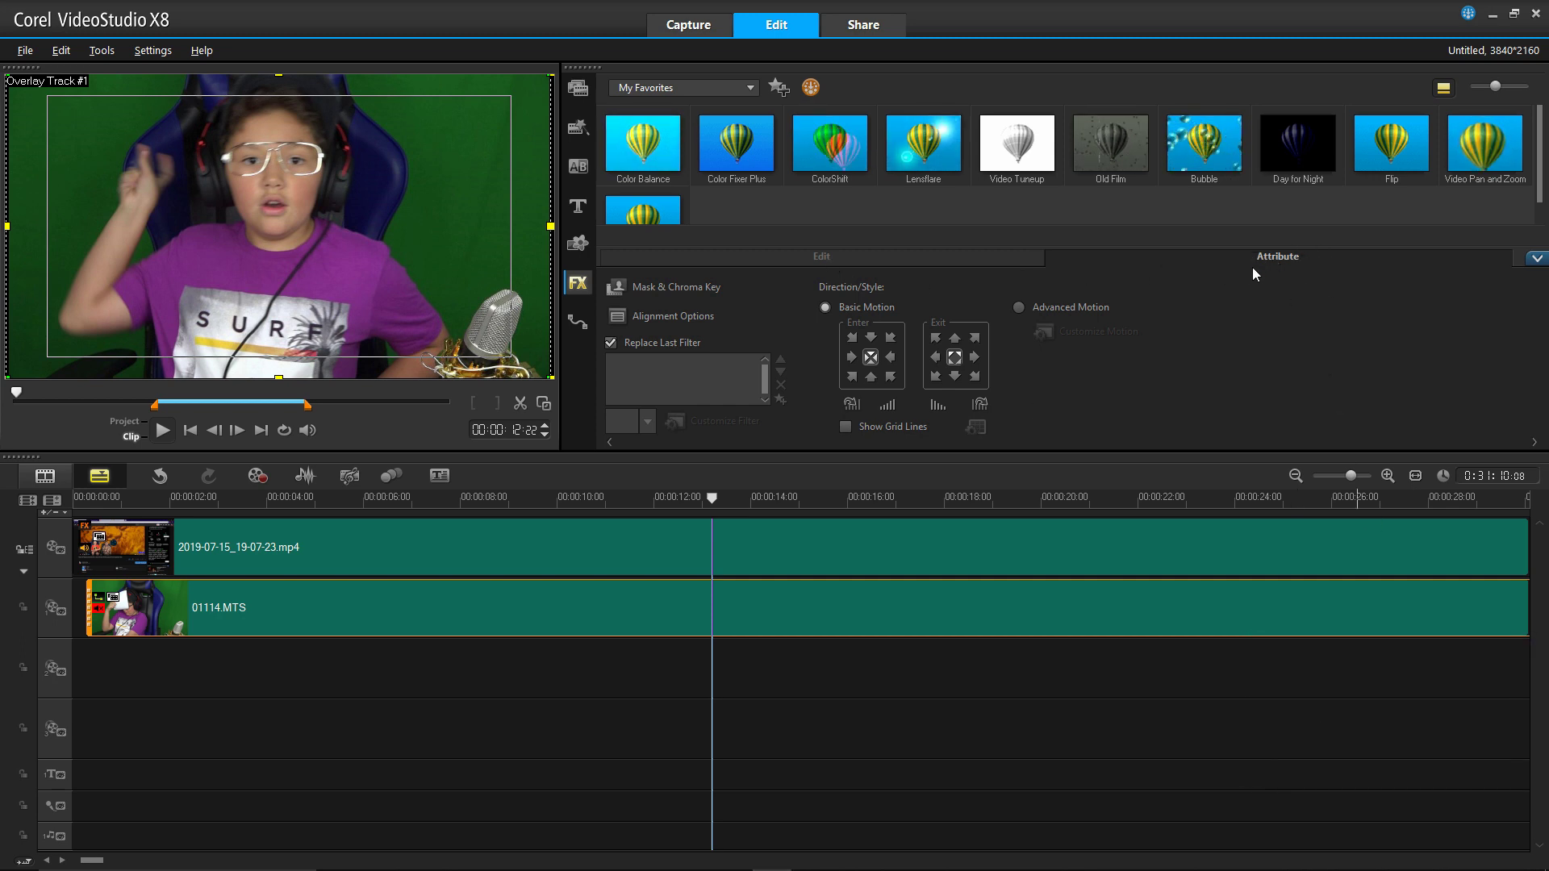
{"action": "left_click", "coordinate": [839, 257]}
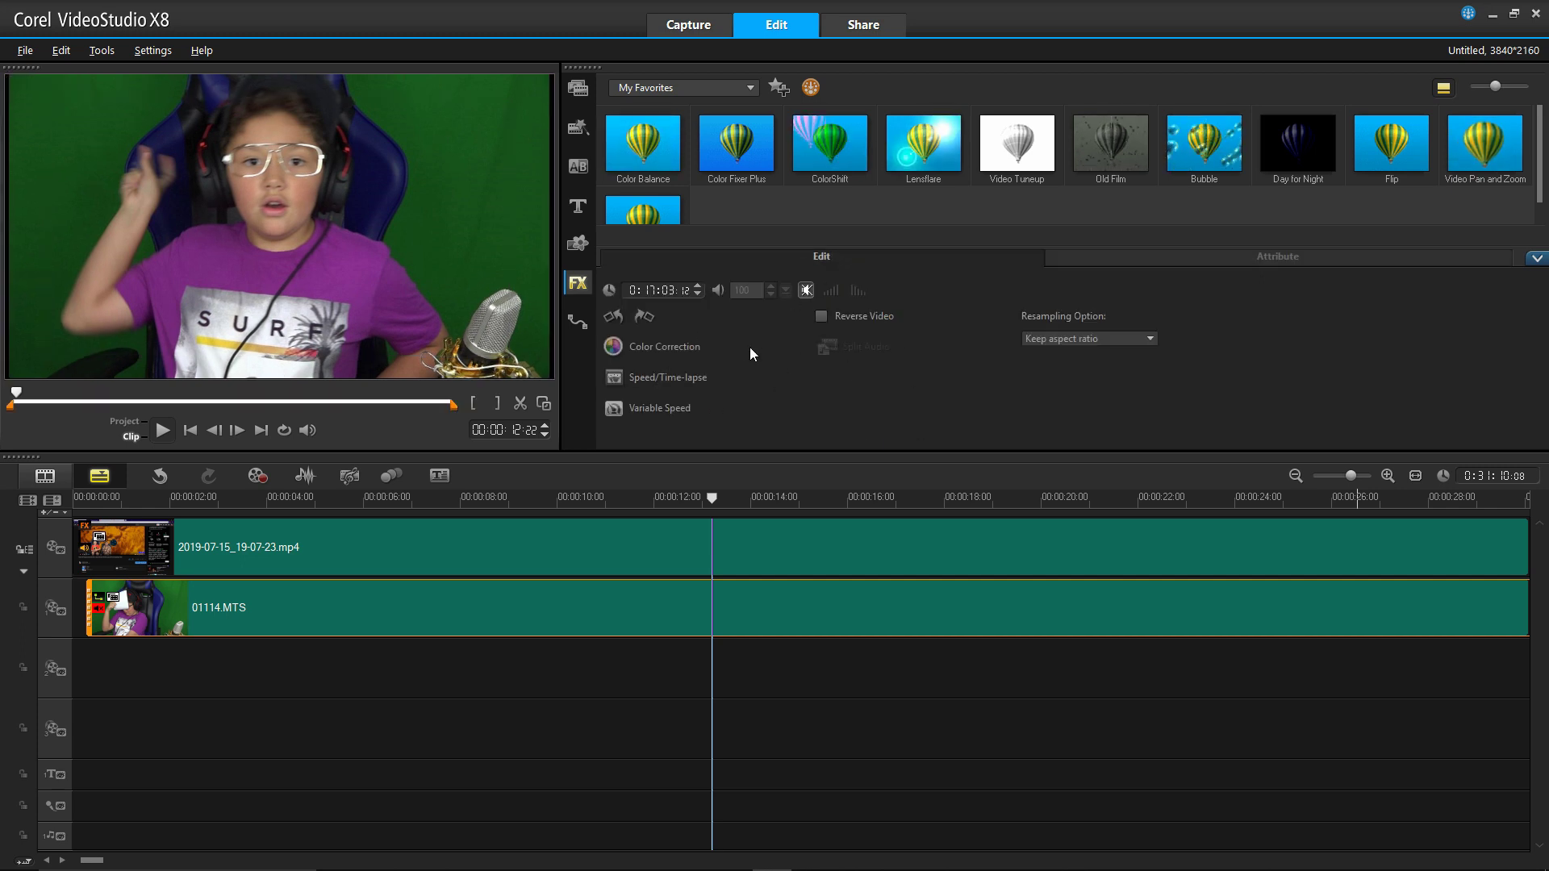
{"action": "left_click", "coordinate": [630, 346]}
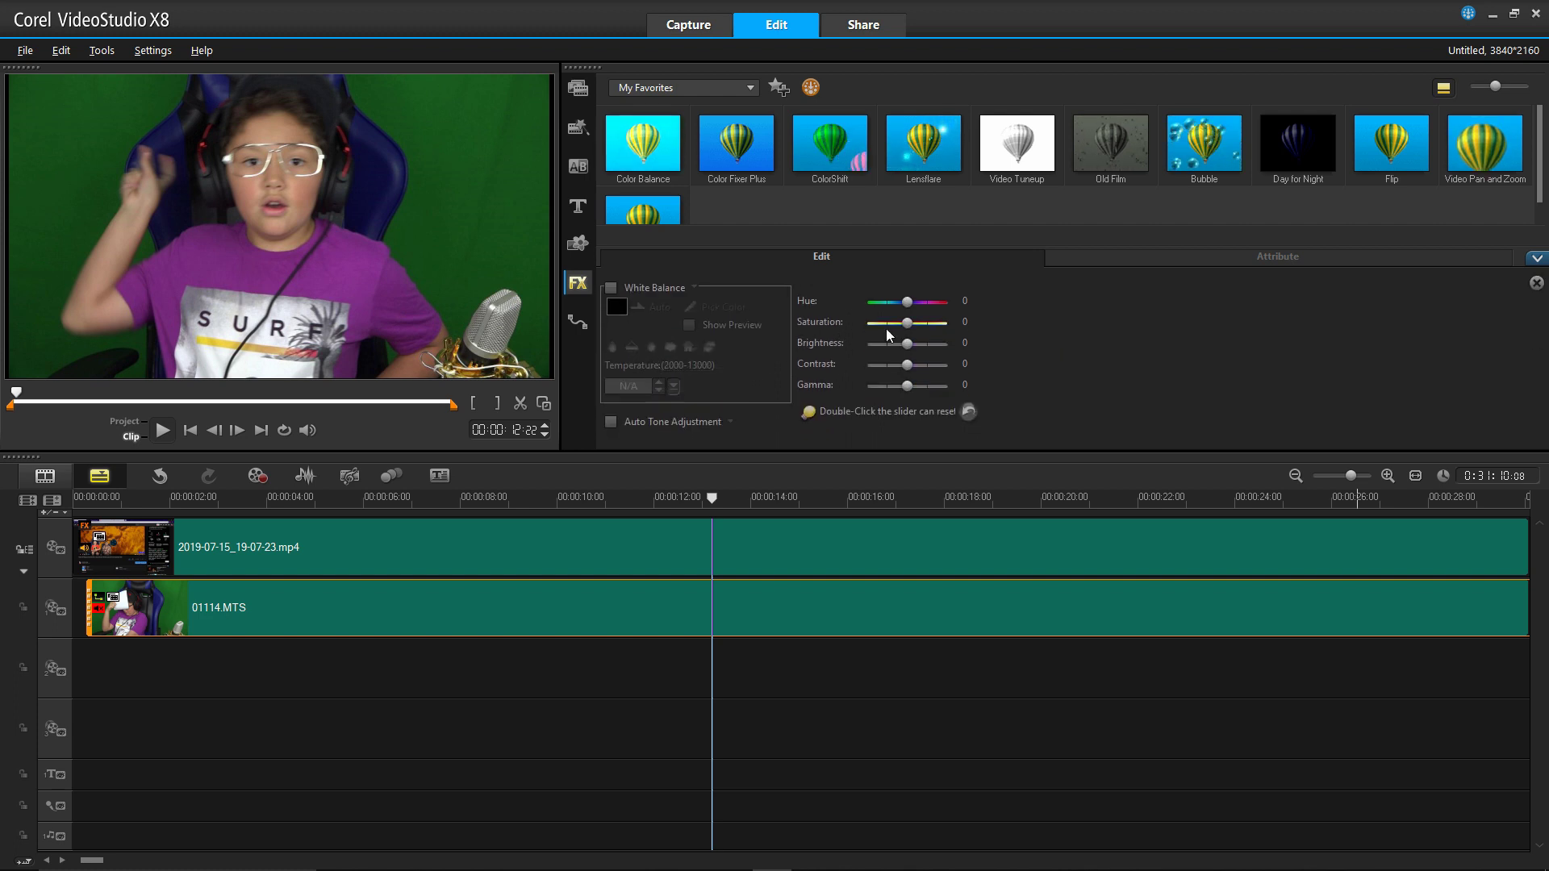
{"action": "left_click", "coordinate": [912, 324]}
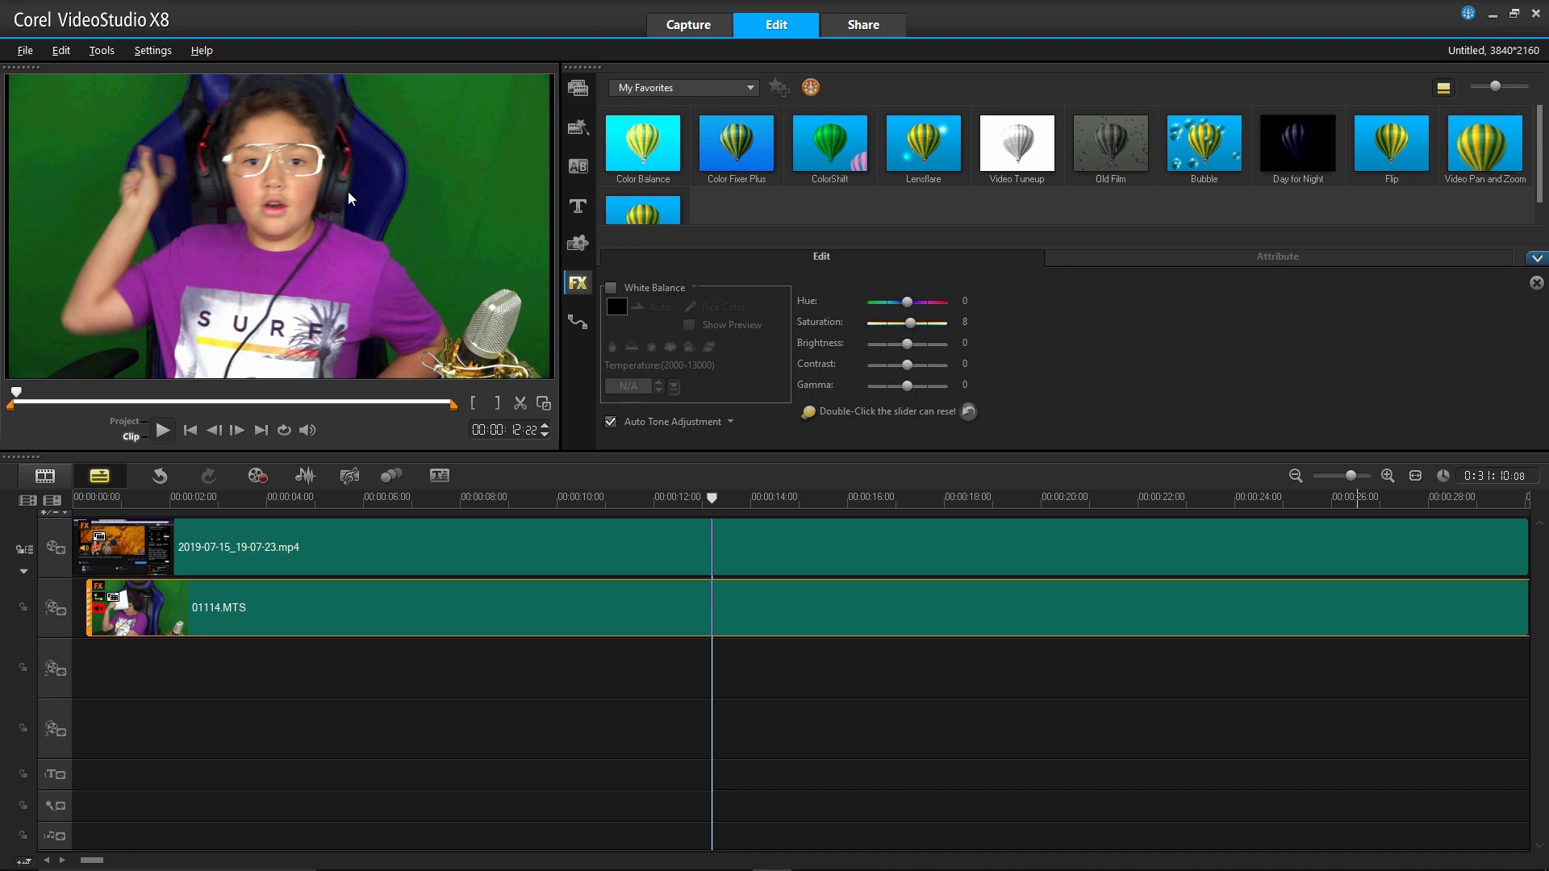
{"action": "left_click", "coordinate": [610, 422]}
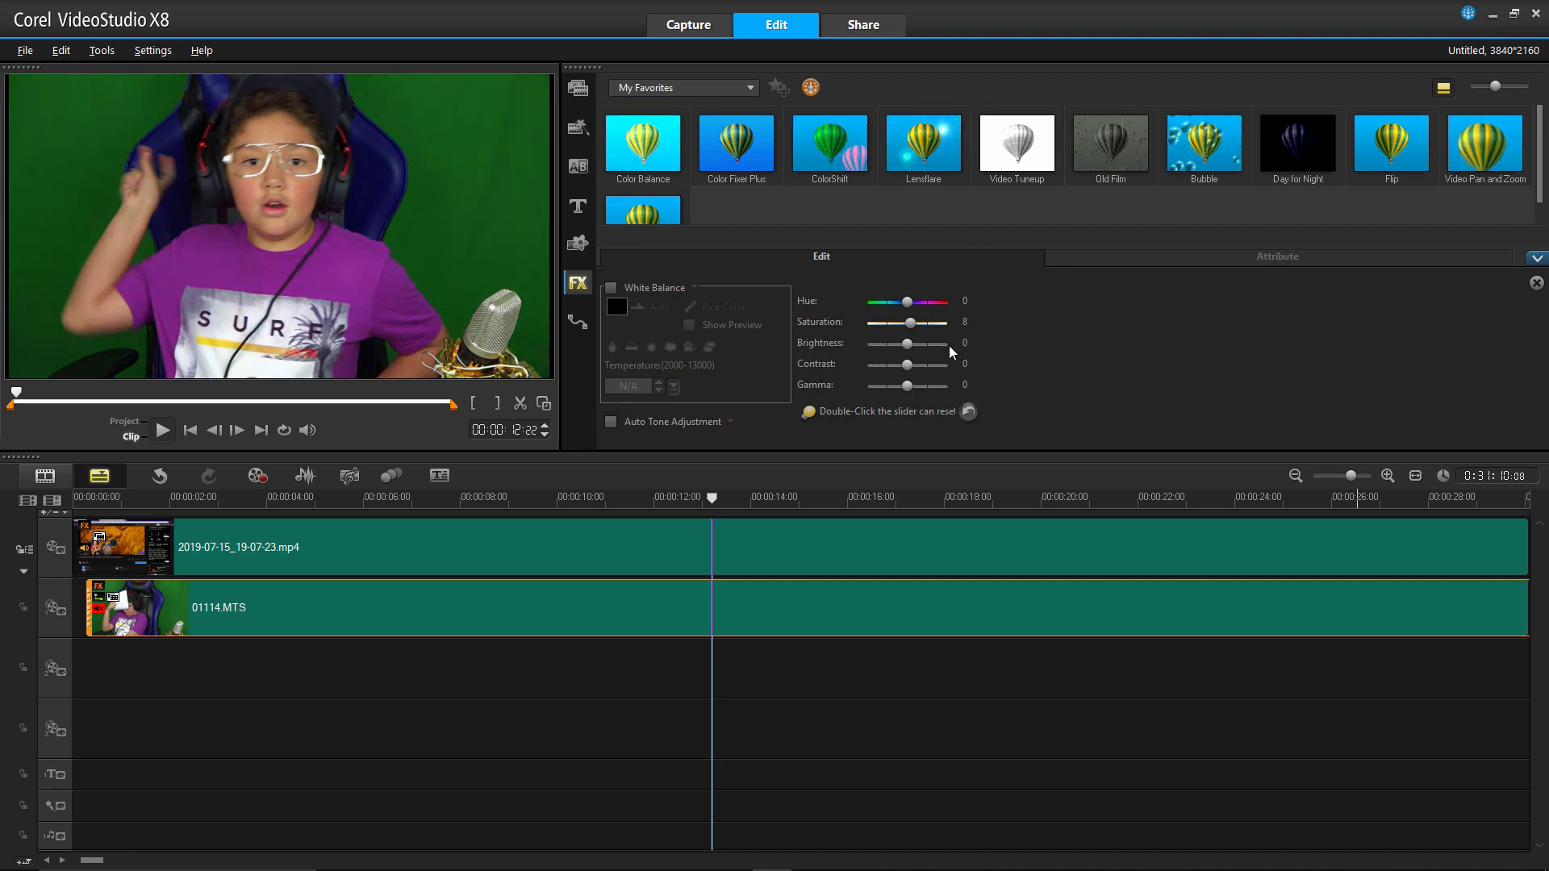
- Set the overlay clip's brightness to 2 and return to its attribute settings
{"action": "left_click", "coordinate": [912, 346]}
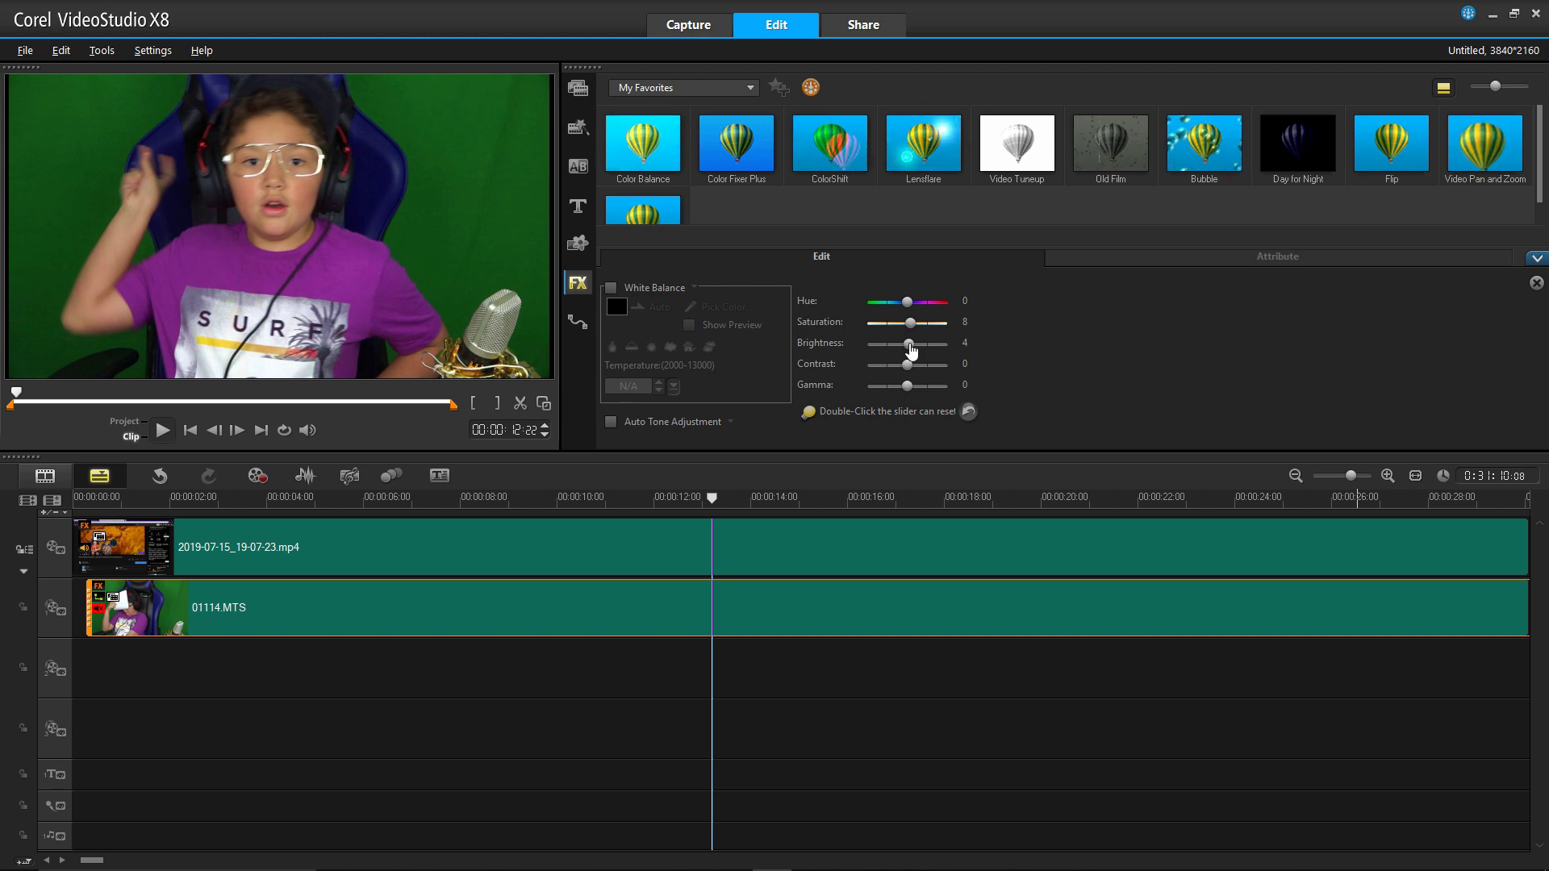
{"action": "left_click_drag", "start_coordinate": [913, 348], "coordinate": [915, 348]}
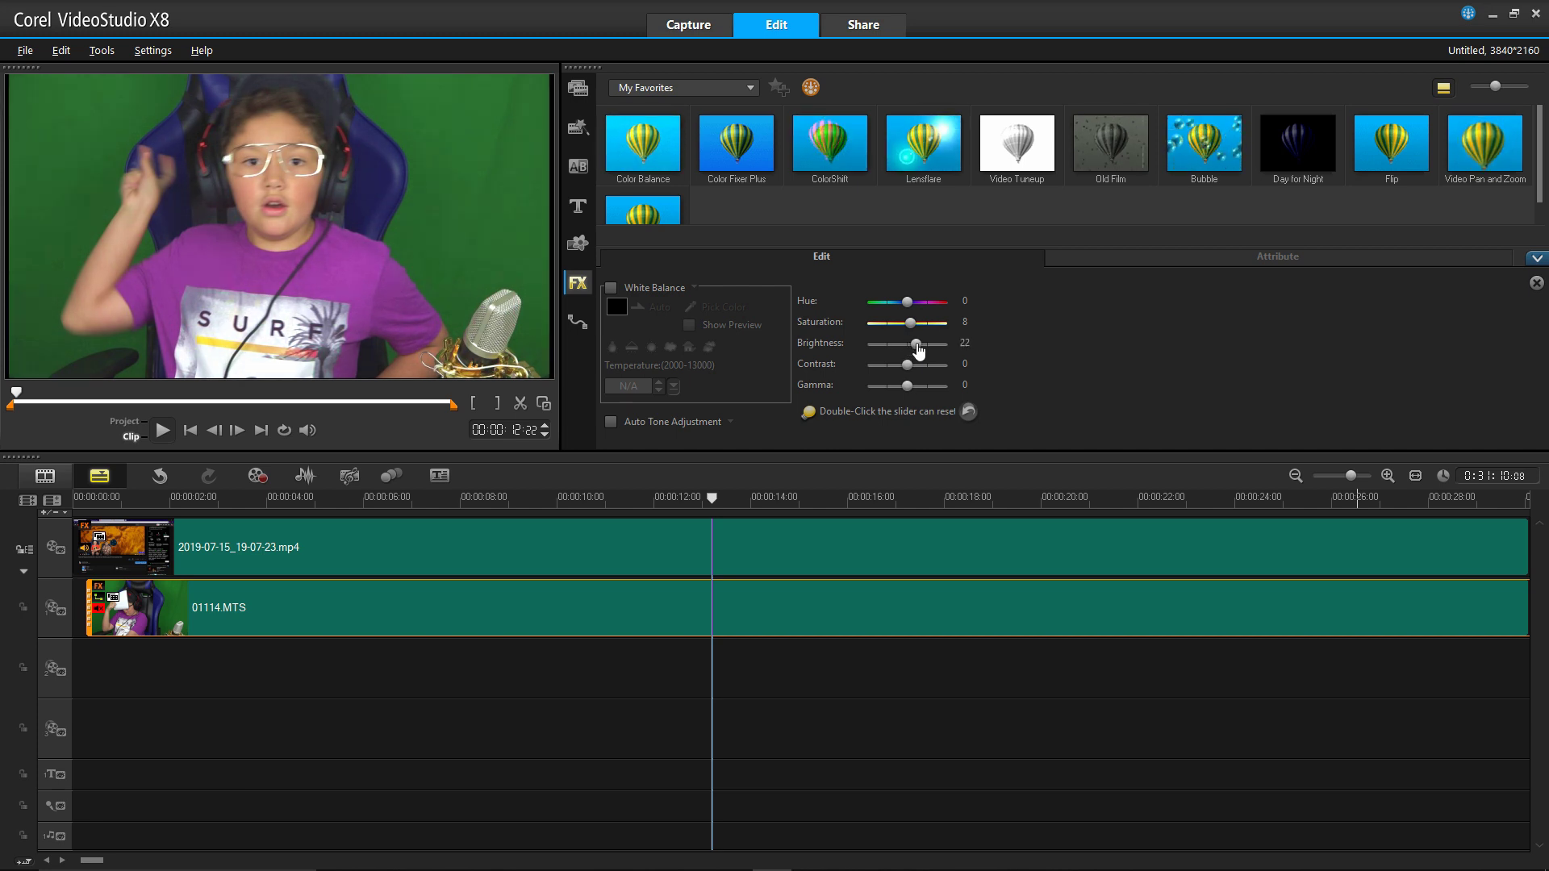
{"action": "left_click", "coordinate": [912, 350]}
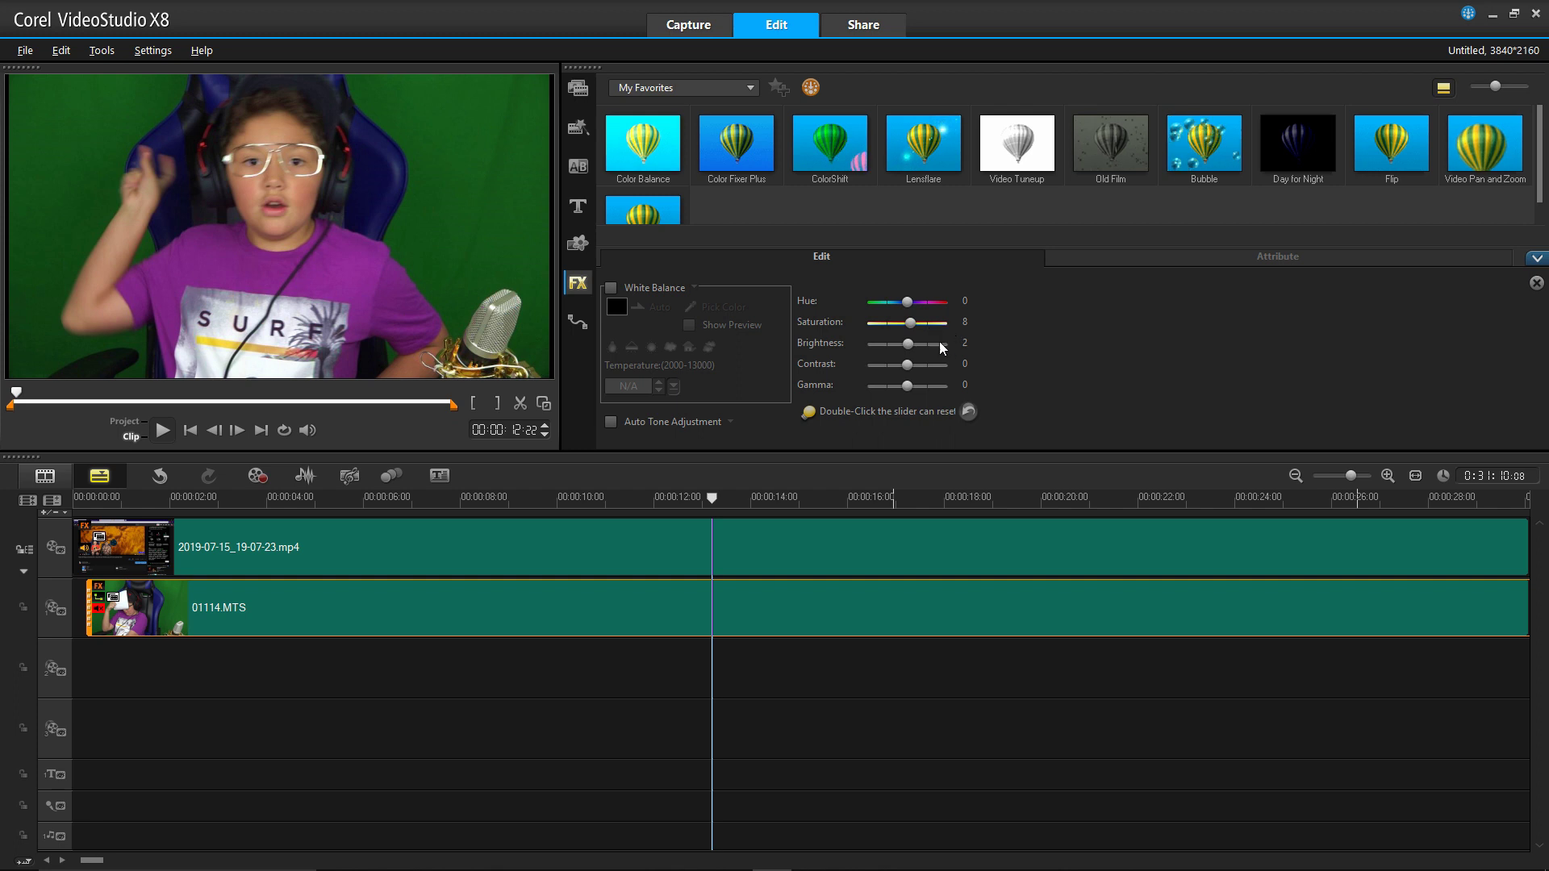
{"action": "left_click", "coordinate": [1116, 260]}
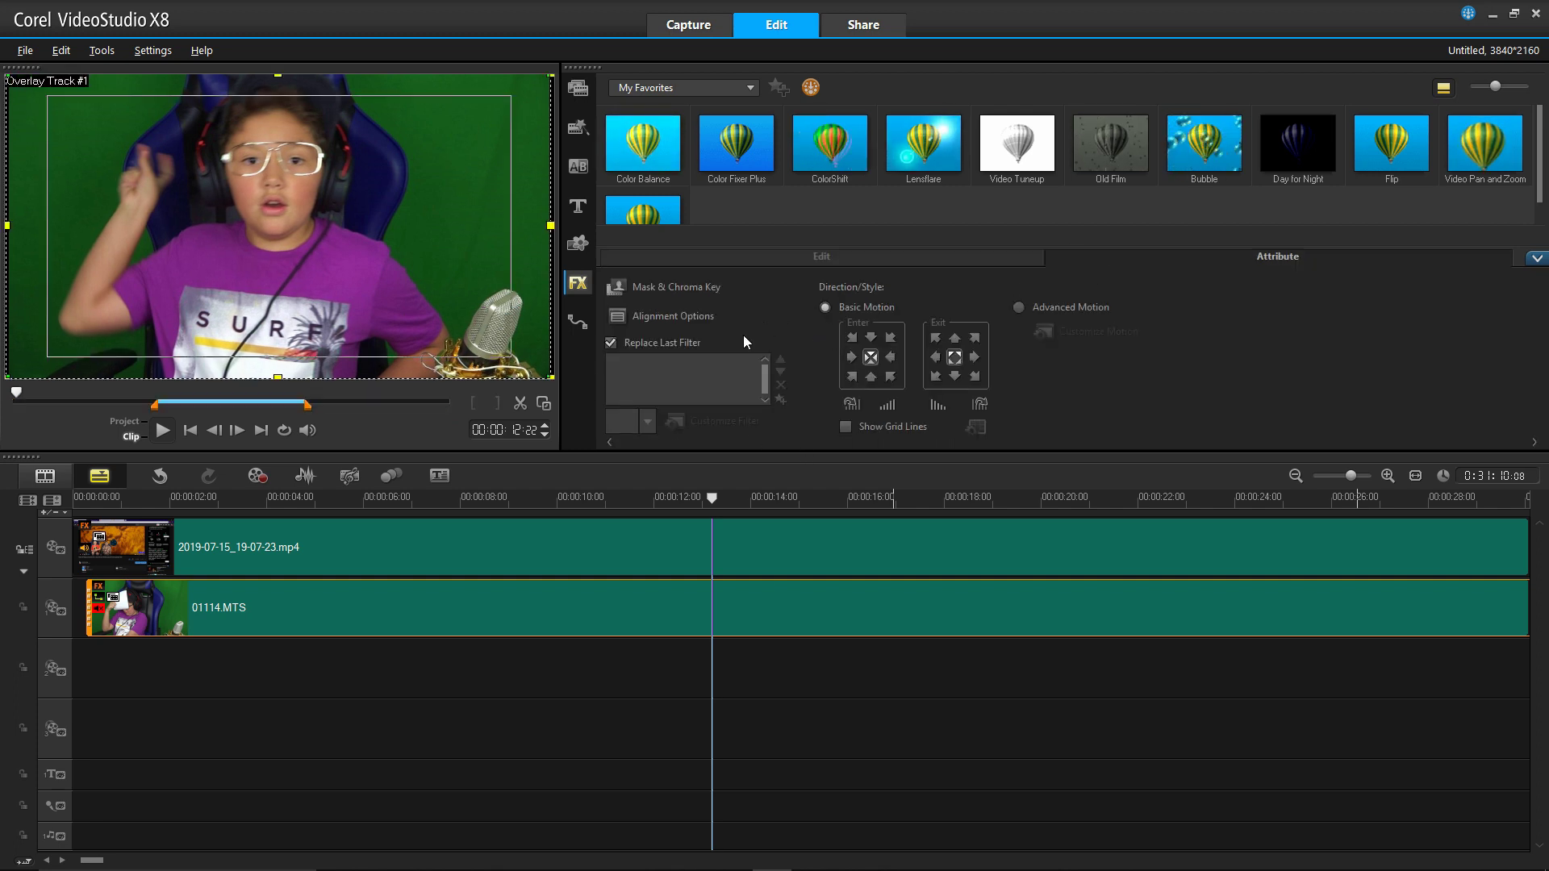
- Apply Chroma Key overlay options to the 01114.MTS clip and sample the green backdrop as the key colour
{"action": "left_click", "coordinate": [615, 286]}
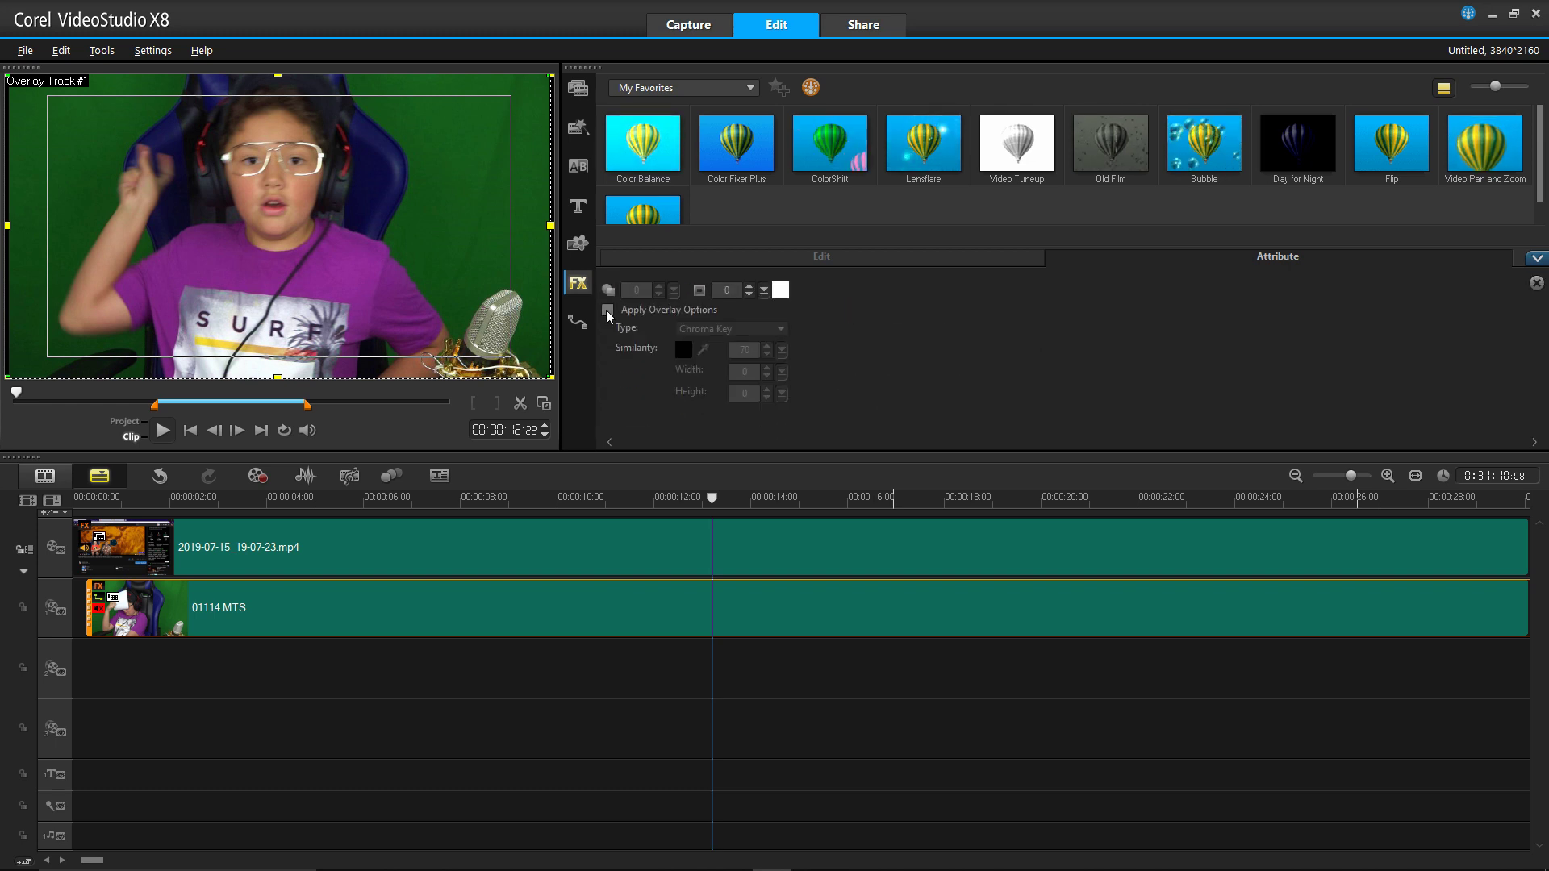
{"action": "left_click", "coordinate": [607, 310]}
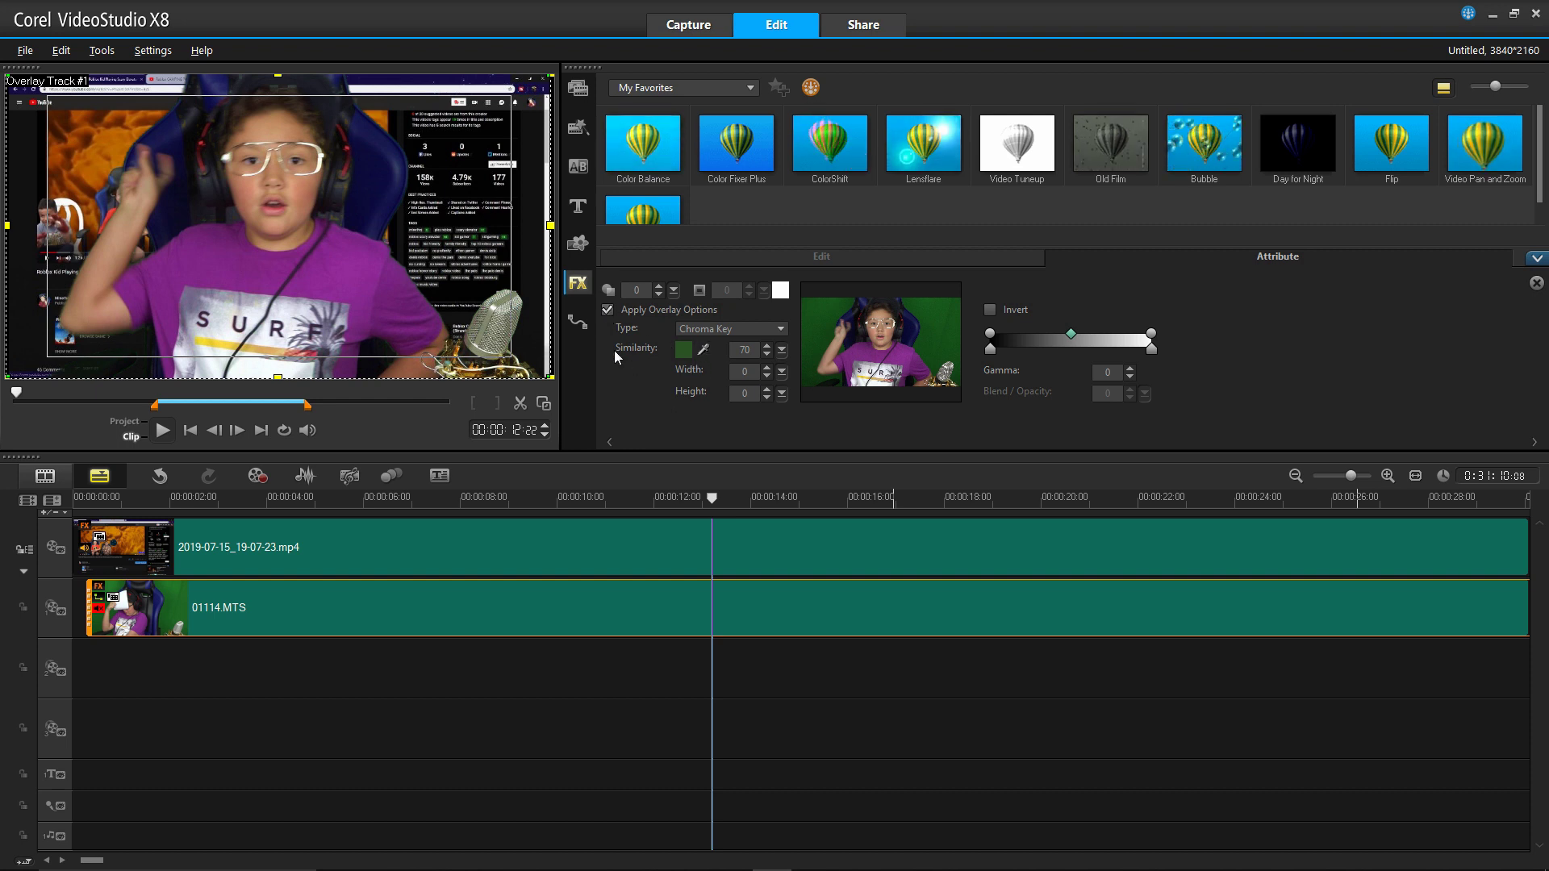
{"action": "left_click", "coordinate": [705, 351]}
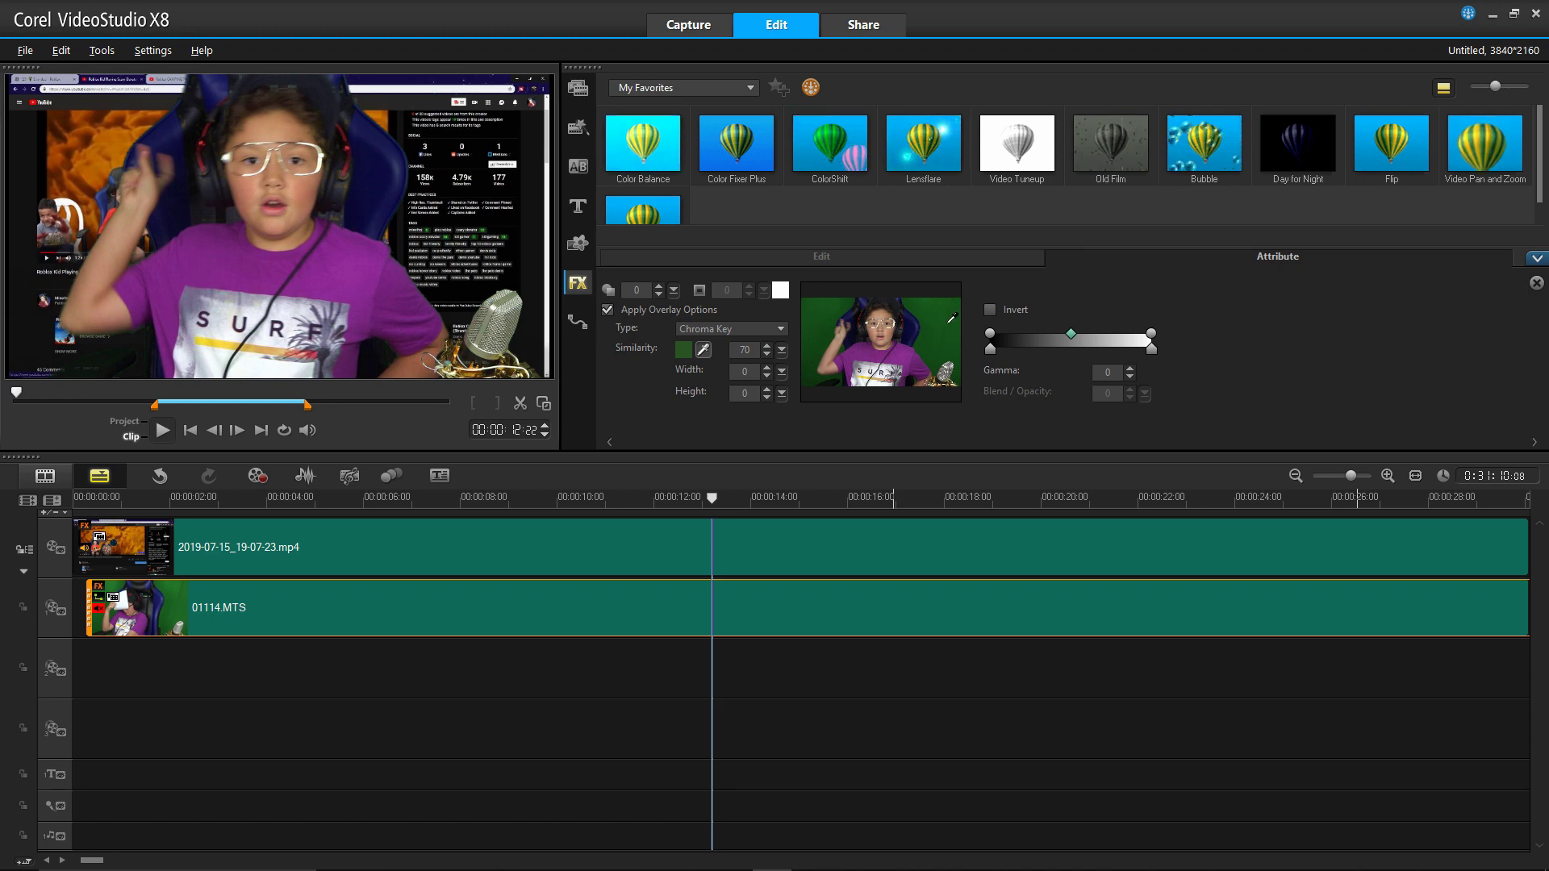
{"action": "left_click", "coordinate": [814, 373]}
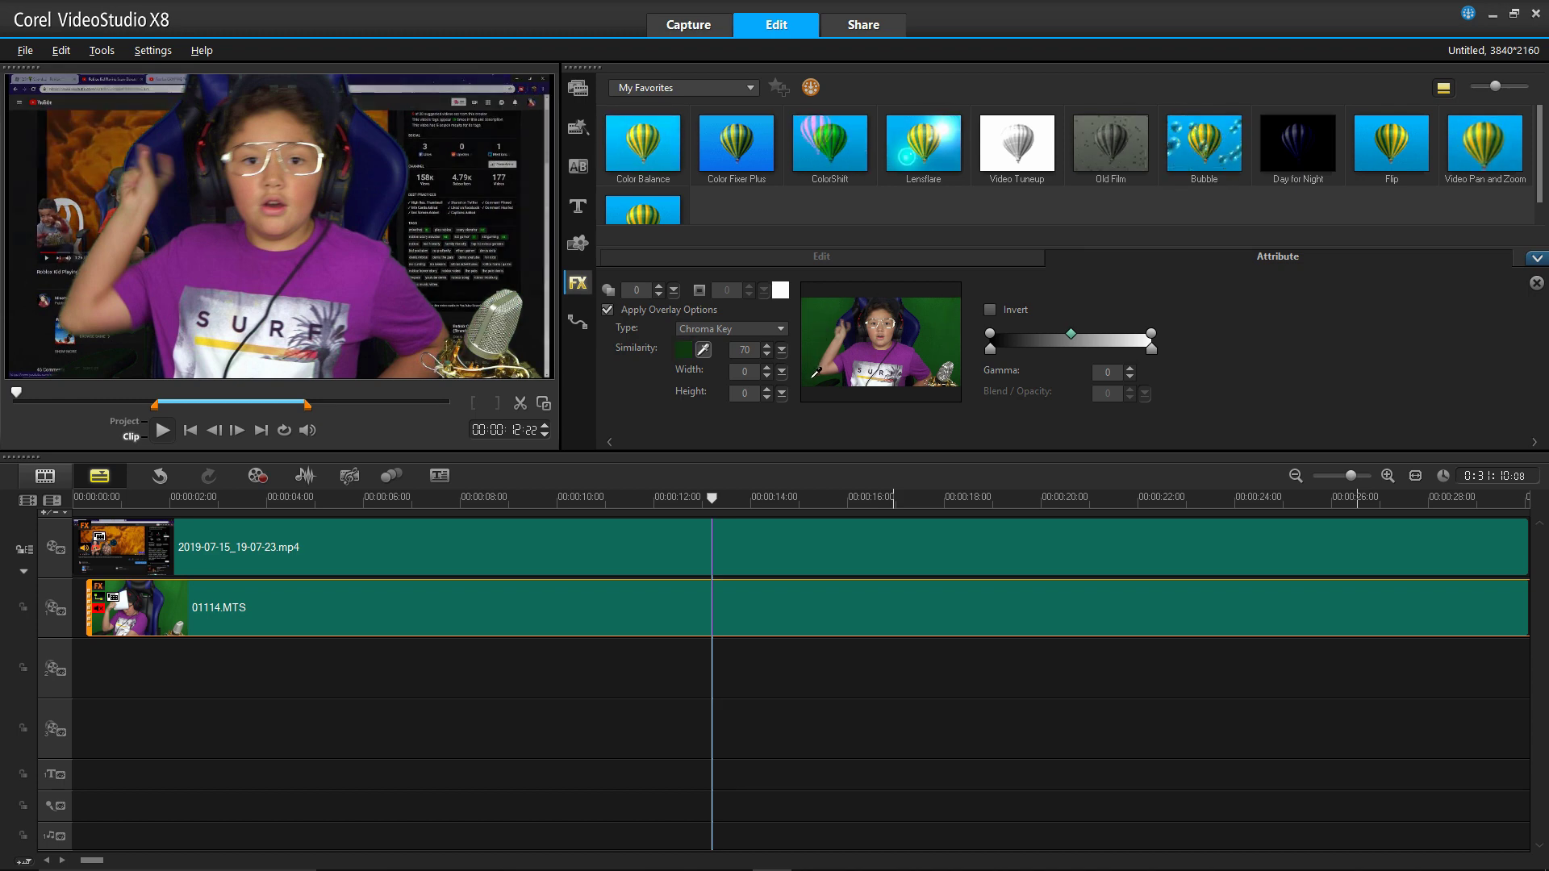
{"action": "left_click", "coordinate": [845, 304]}
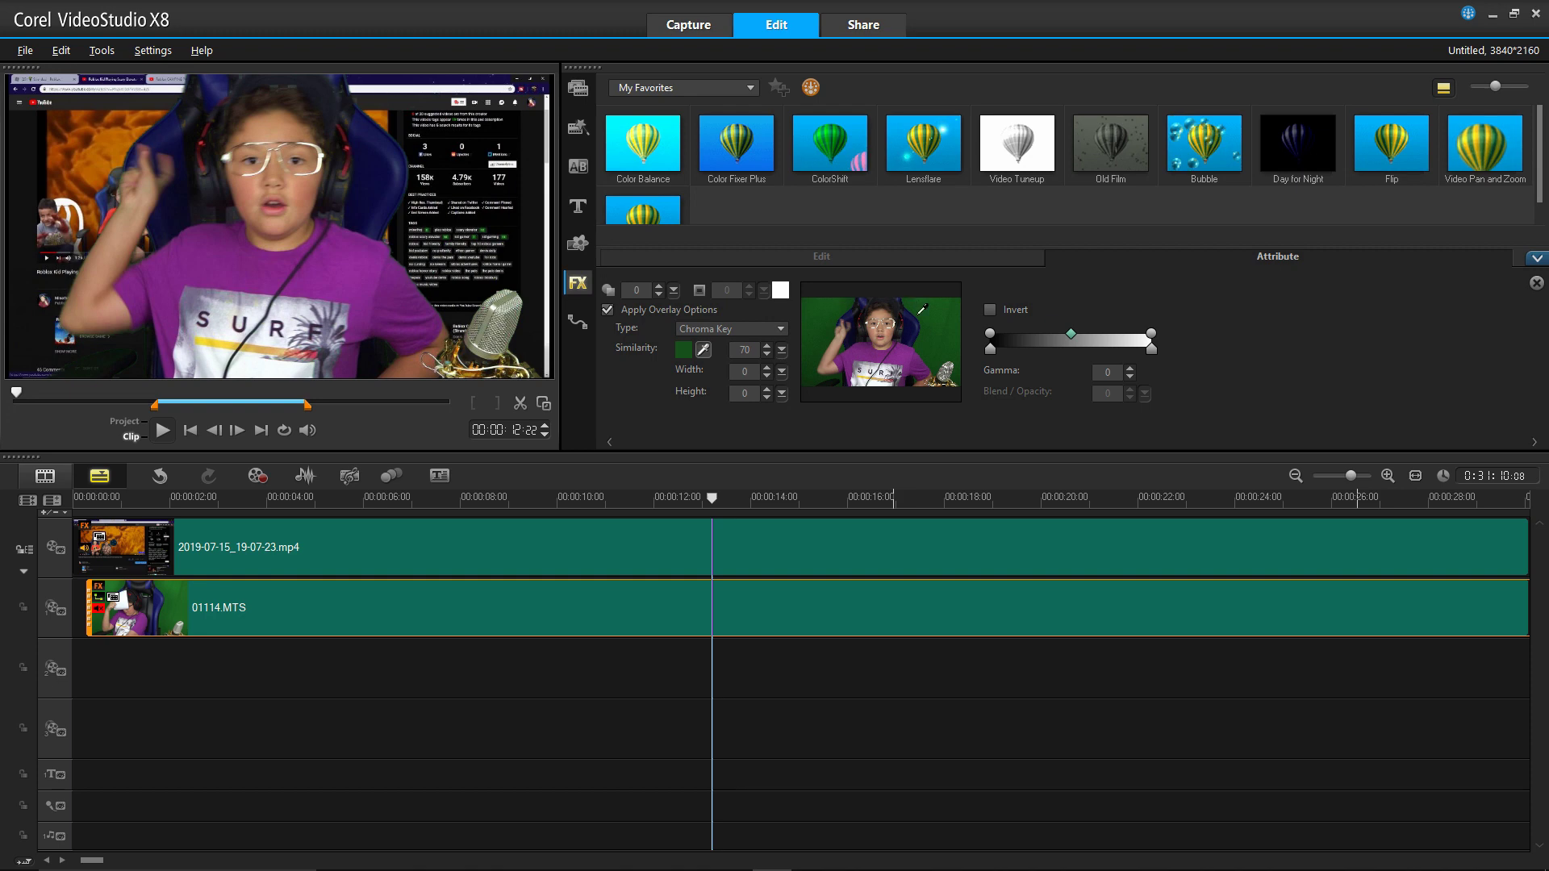
{"action": "left_click", "coordinate": [710, 354]}
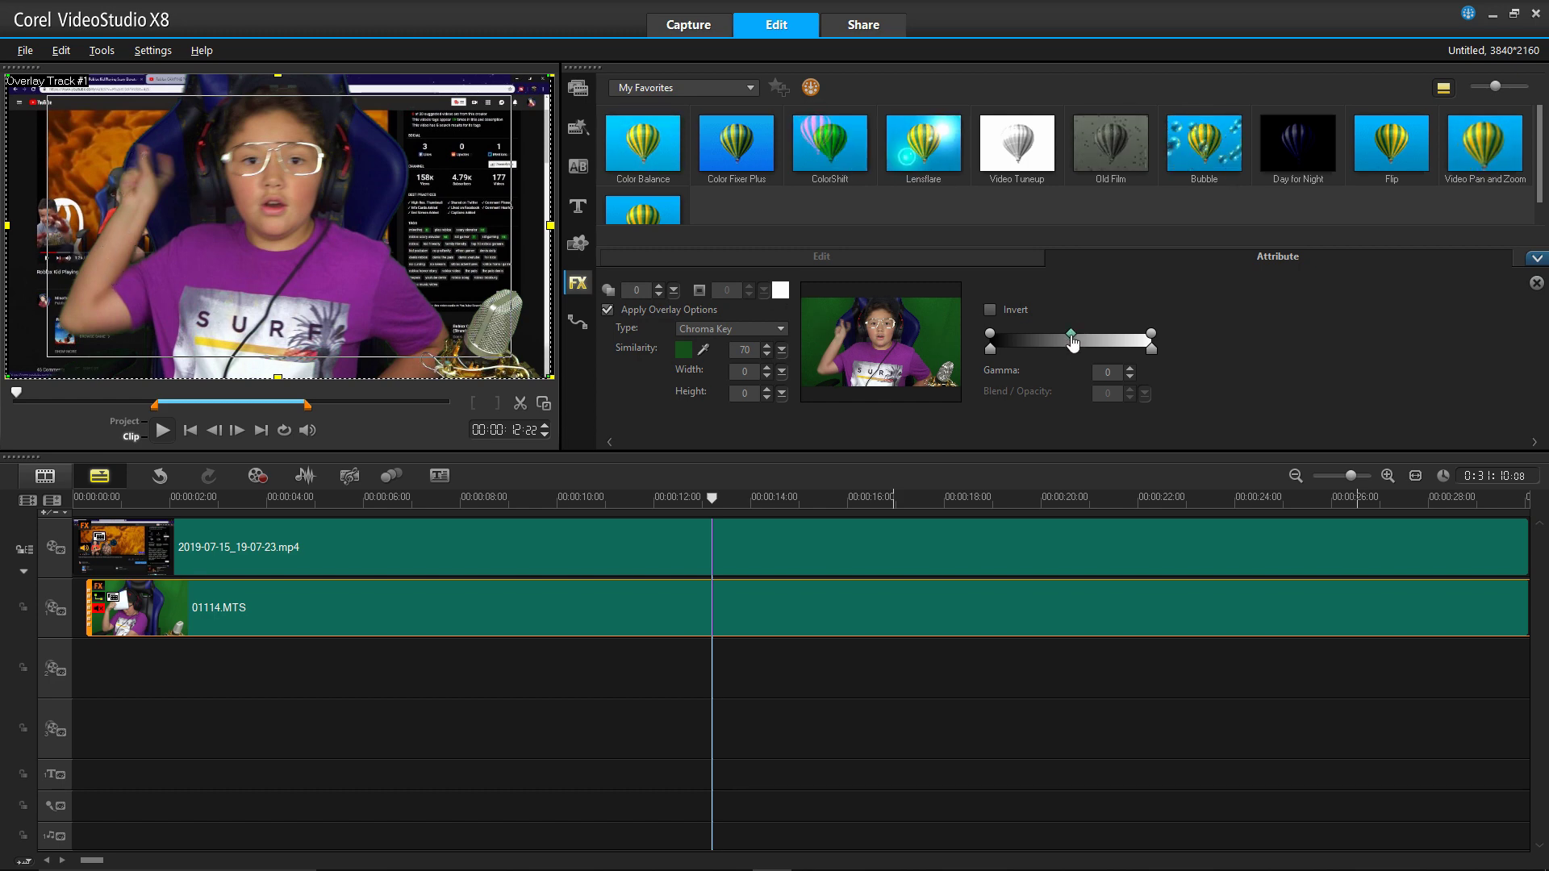
- Try lowering the chroma key's gamma to -100, and restore it to 0
{"action": "mouse_move", "coordinate": [1085, 342]}
{"action": "left_mouse_down"}
{"action": "mouse_move", "coordinate": [1128, 335]}
{"action": "mouse_move", "coordinate": [1067, 340]}
{"action": "left_mouse_up"}
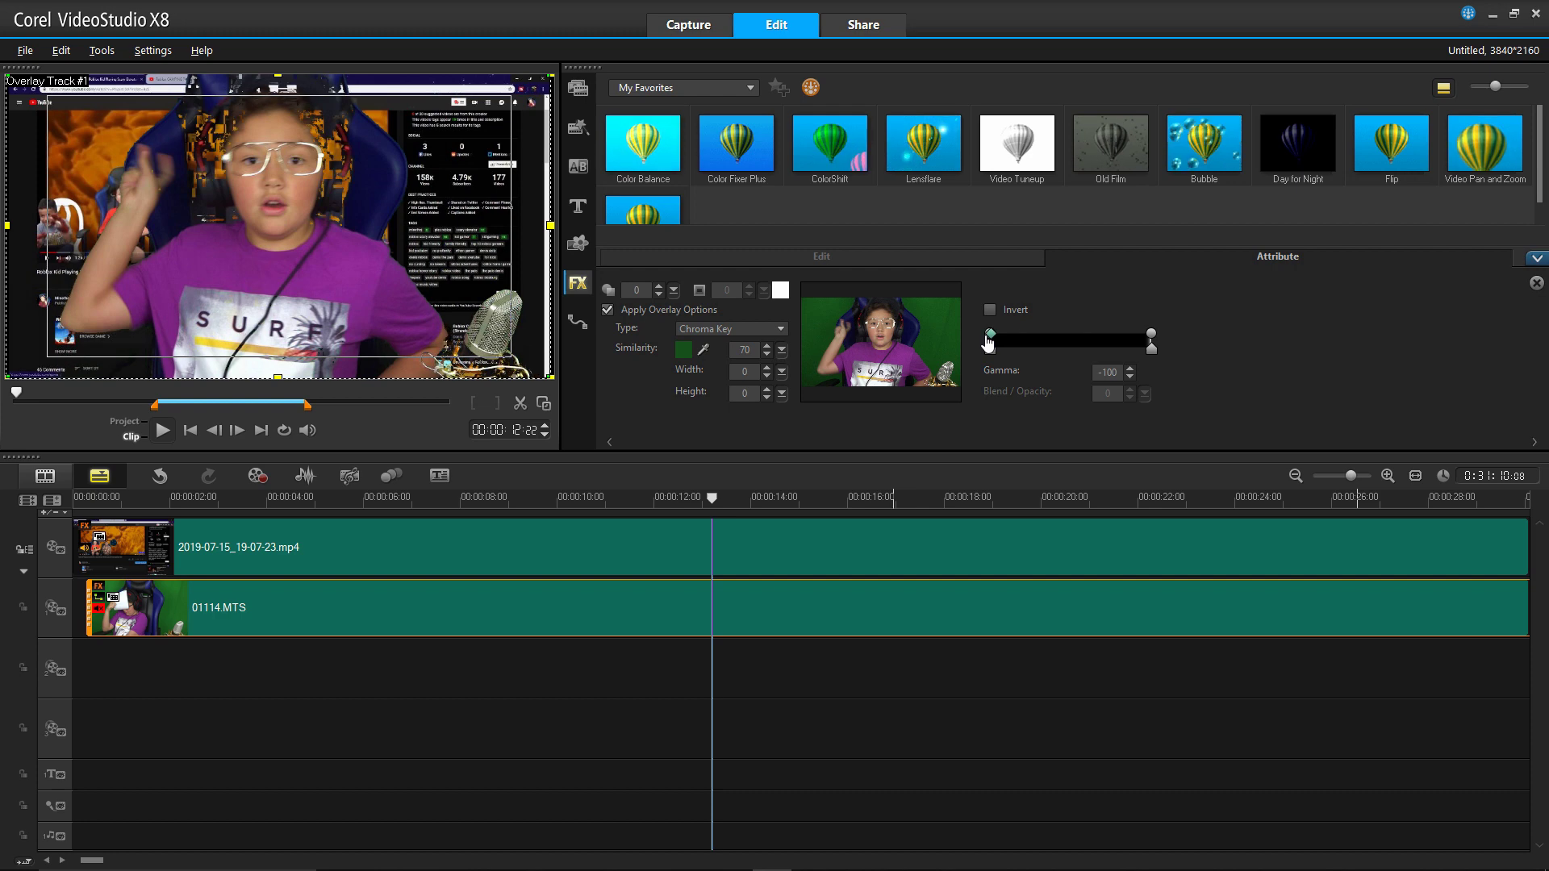
{"action": "left_click_drag", "start_coordinate": [992, 343], "coordinate": [1071, 337]}
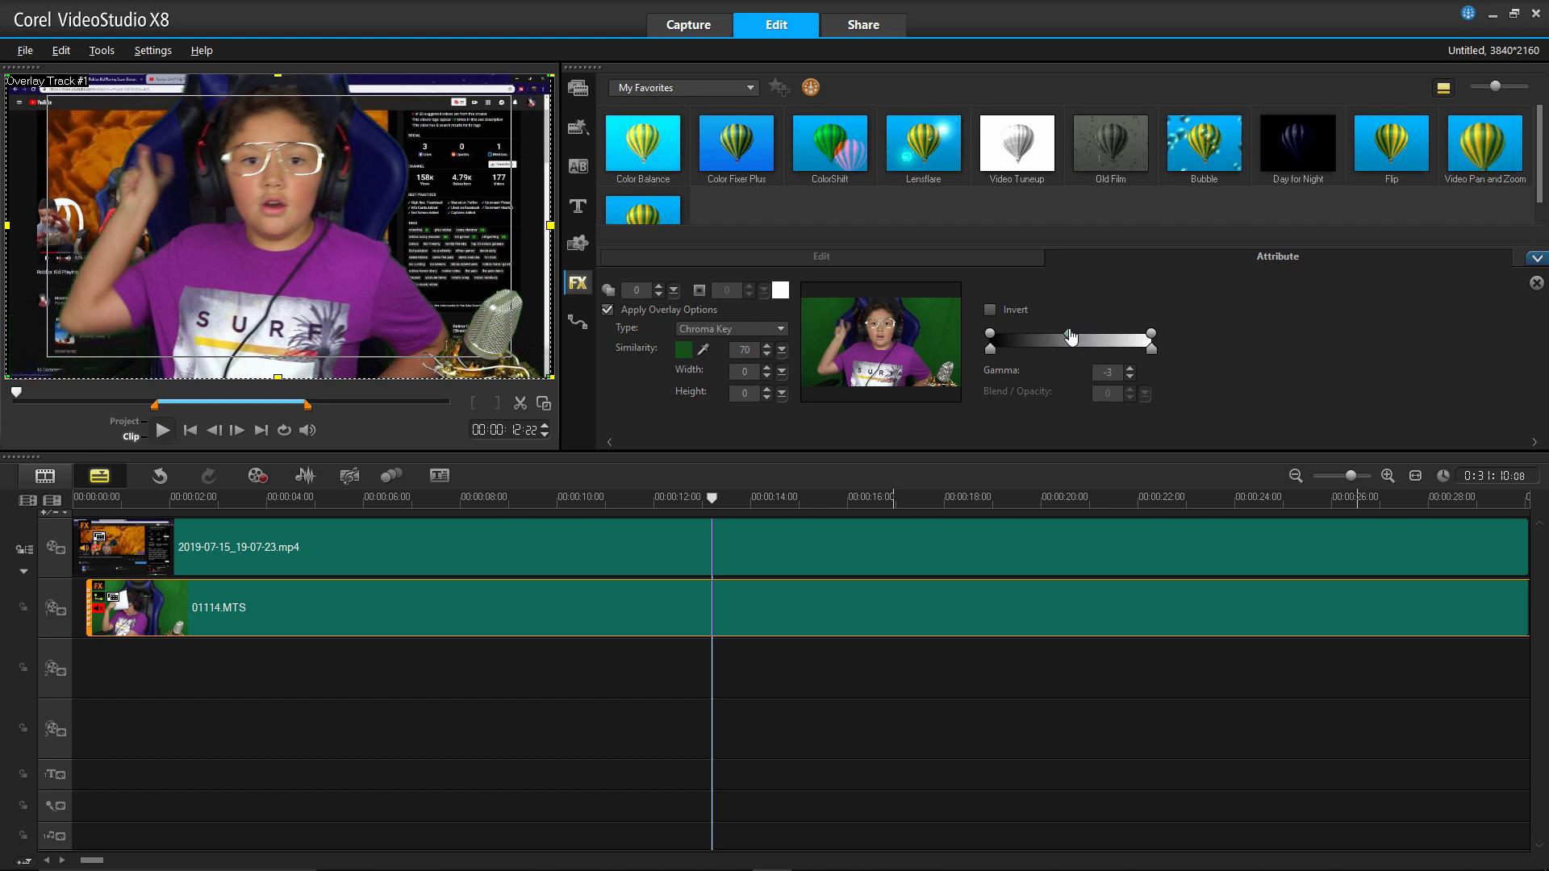
{"action": "left_click", "coordinate": [1131, 377]}
{"action": "left_click", "coordinate": [1130, 376]}
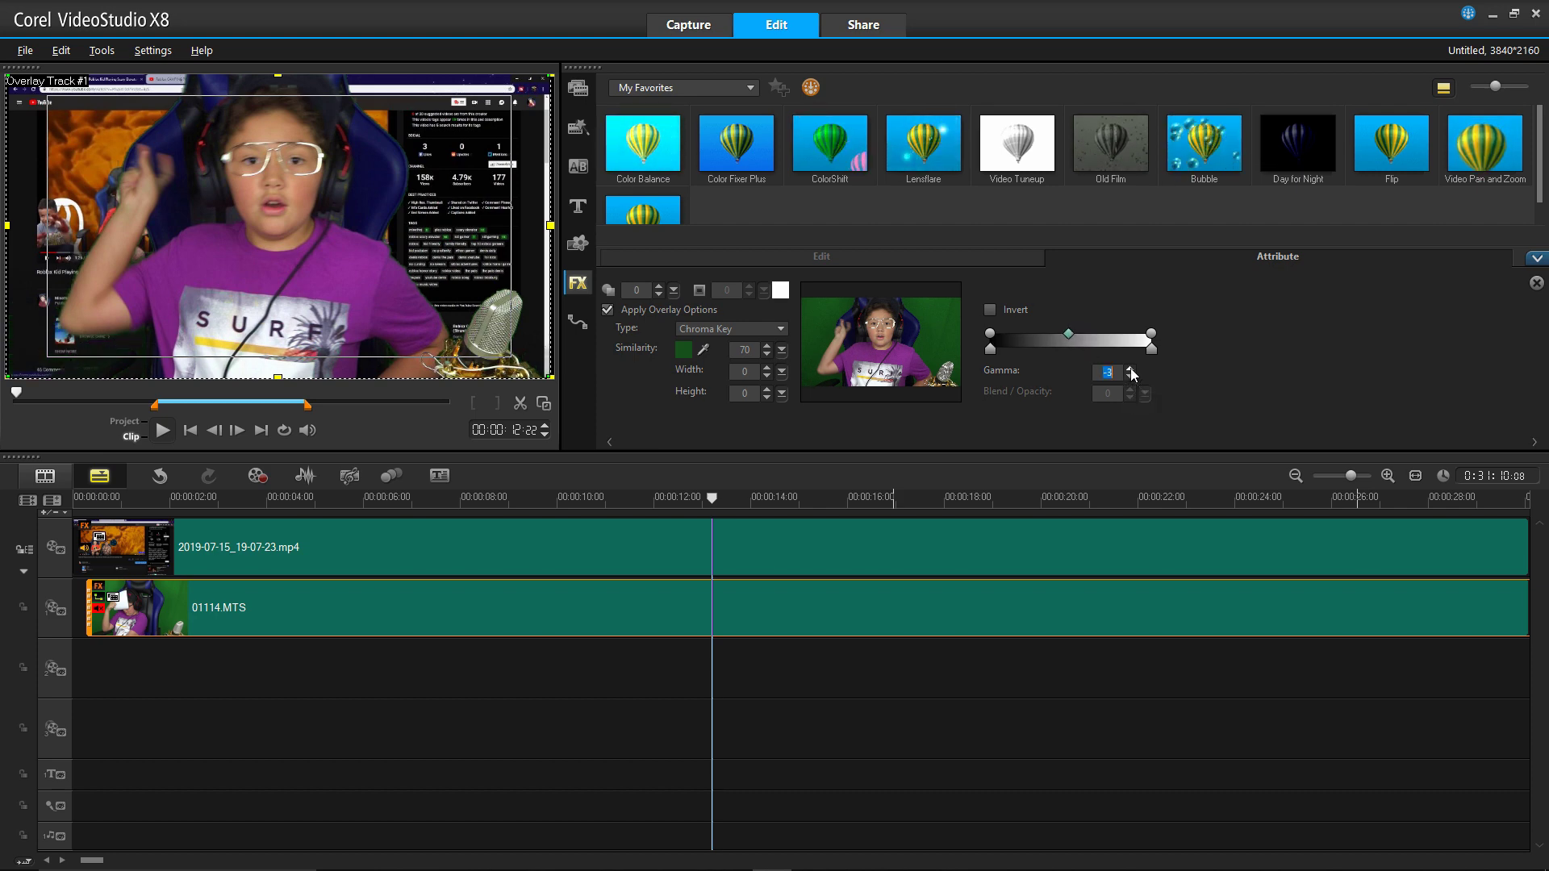
{"action": "left_click", "coordinate": [1130, 368]}
{"action": "left_click", "coordinate": [1131, 368]}
{"action": "left_click", "coordinate": [1131, 368]}
- Set the chroma key's cutoff to 19 and its threshold to 80
{"action": "left_click_drag", "start_coordinate": [1065, 351], "coordinate": [1019, 348]}
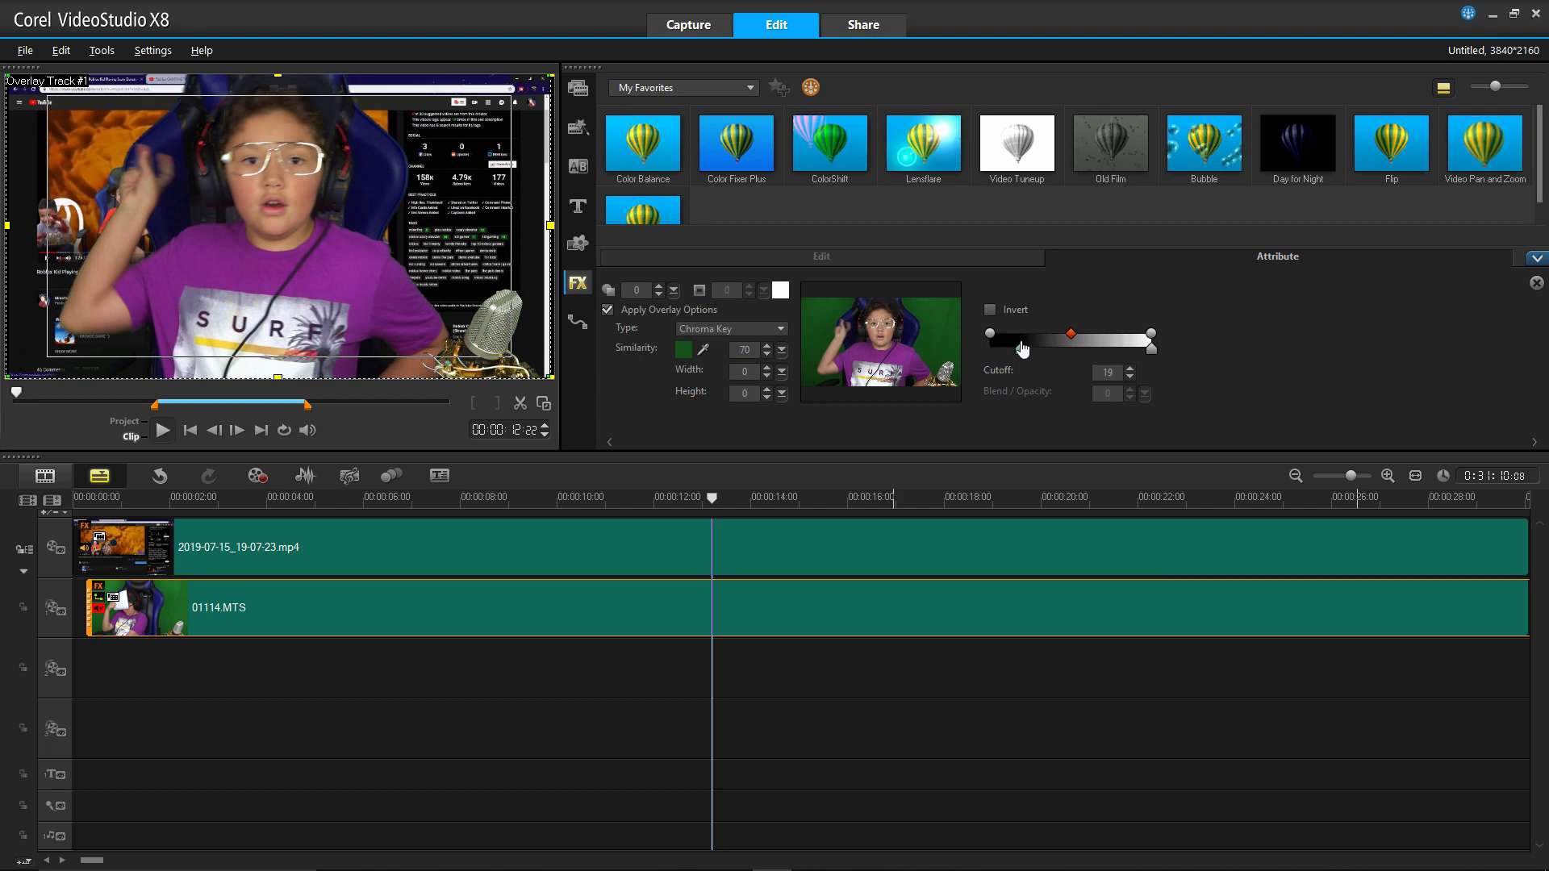
{"action": "left_click", "coordinate": [1154, 353]}
{"action": "left_click_drag", "start_coordinate": [1121, 355], "coordinate": [1166, 351]}
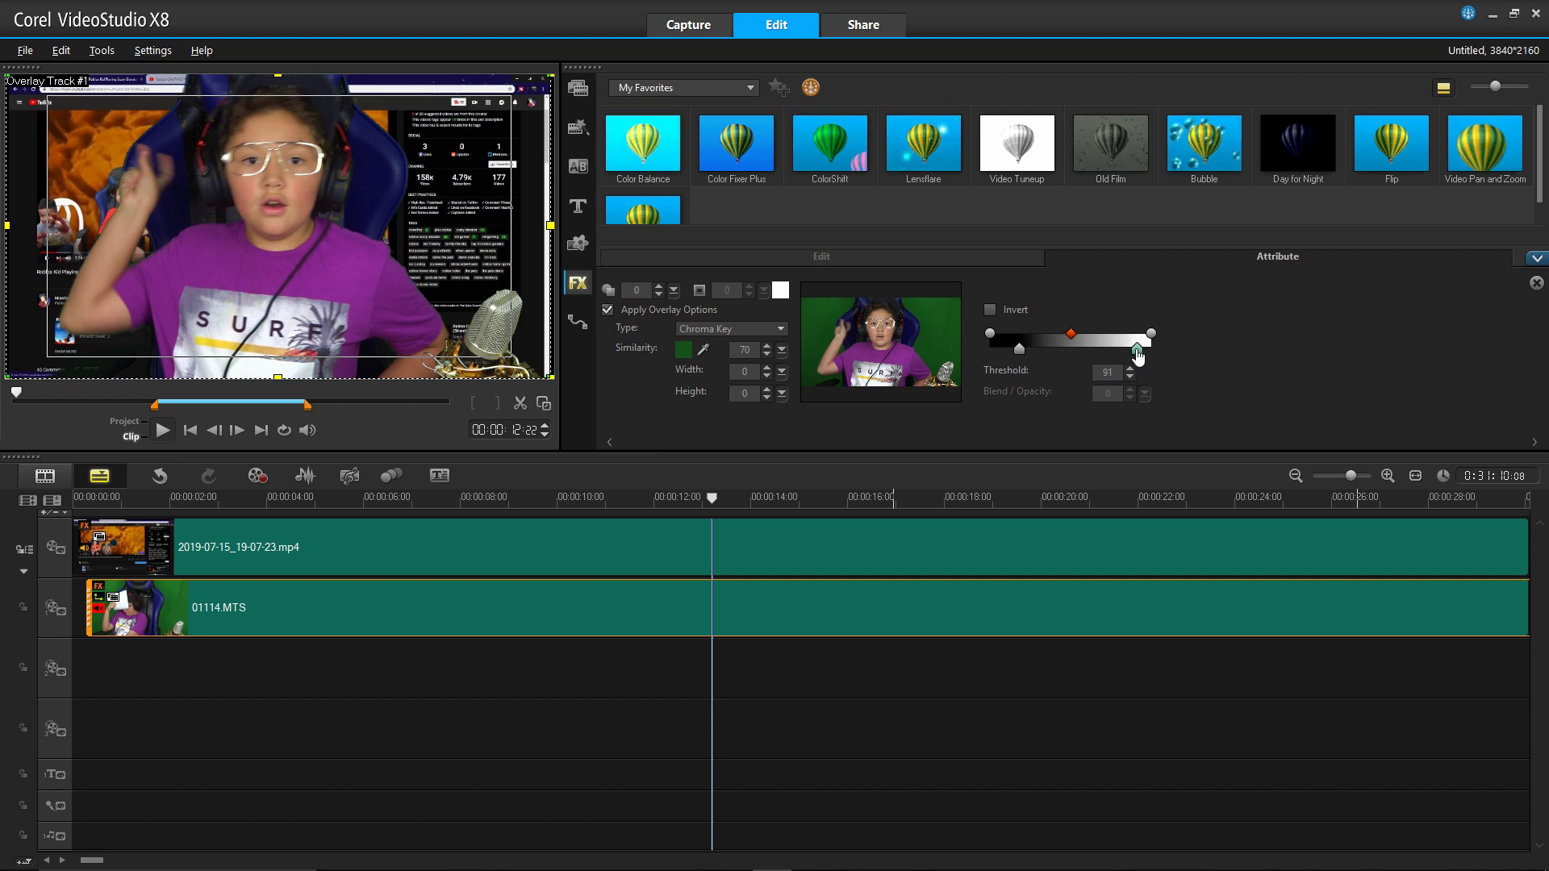
{"action": "mouse_move", "coordinate": [1137, 352]}
{"action": "left_mouse_down"}
{"action": "mouse_move", "coordinate": [1162, 350]}
{"action": "mouse_move", "coordinate": [1122, 357]}
{"action": "left_mouse_up"}
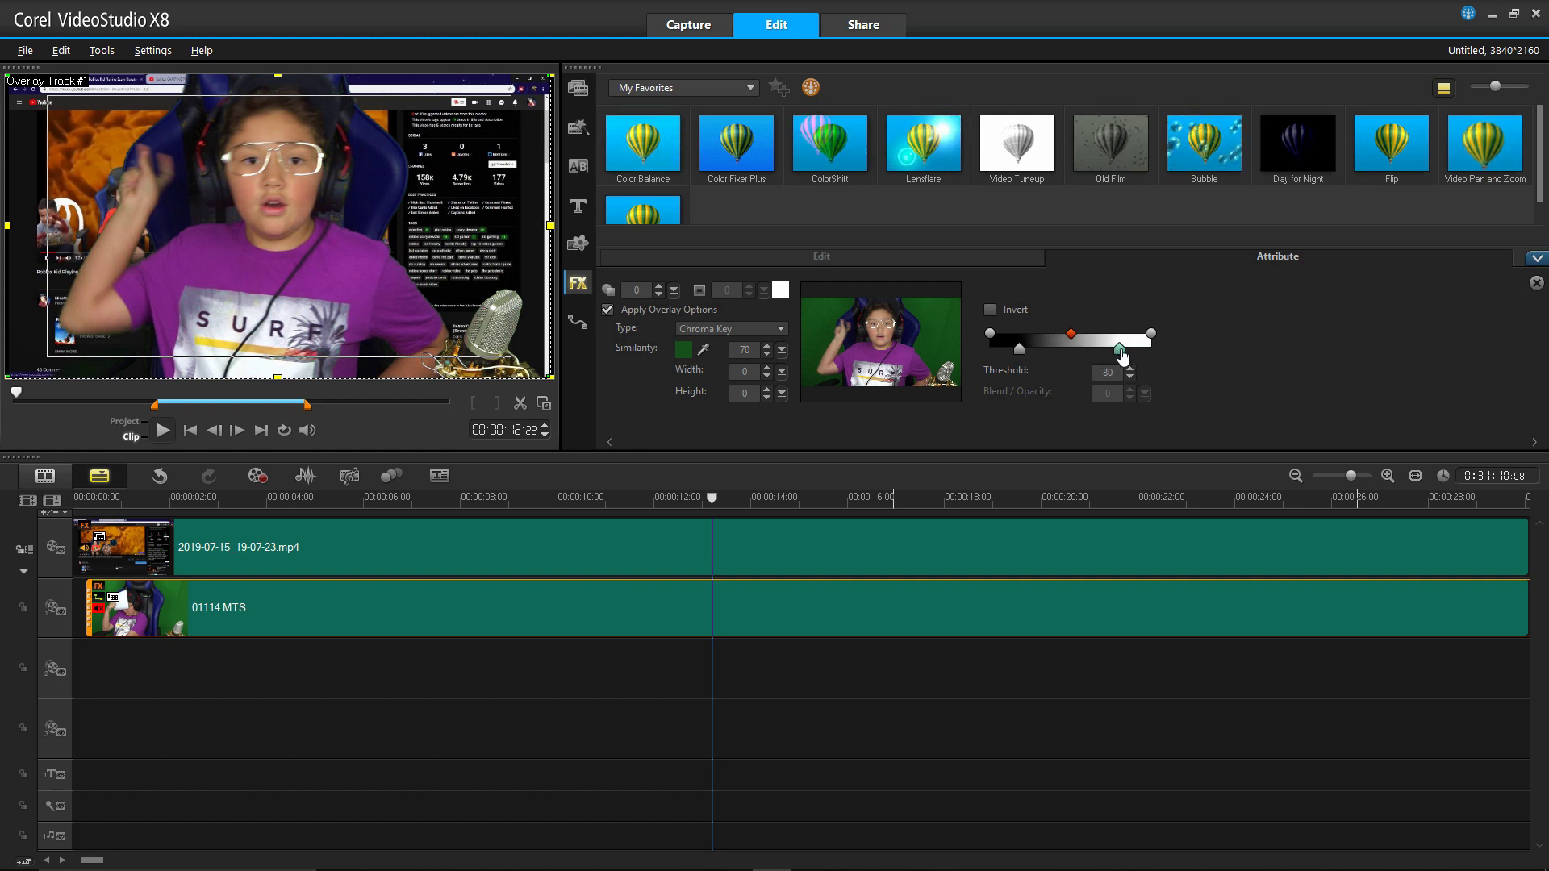
- Play the start of the project to check the keyed overlay, inspect other frames, and return to the beginning
{"action": "left_click", "coordinate": [92, 700]}
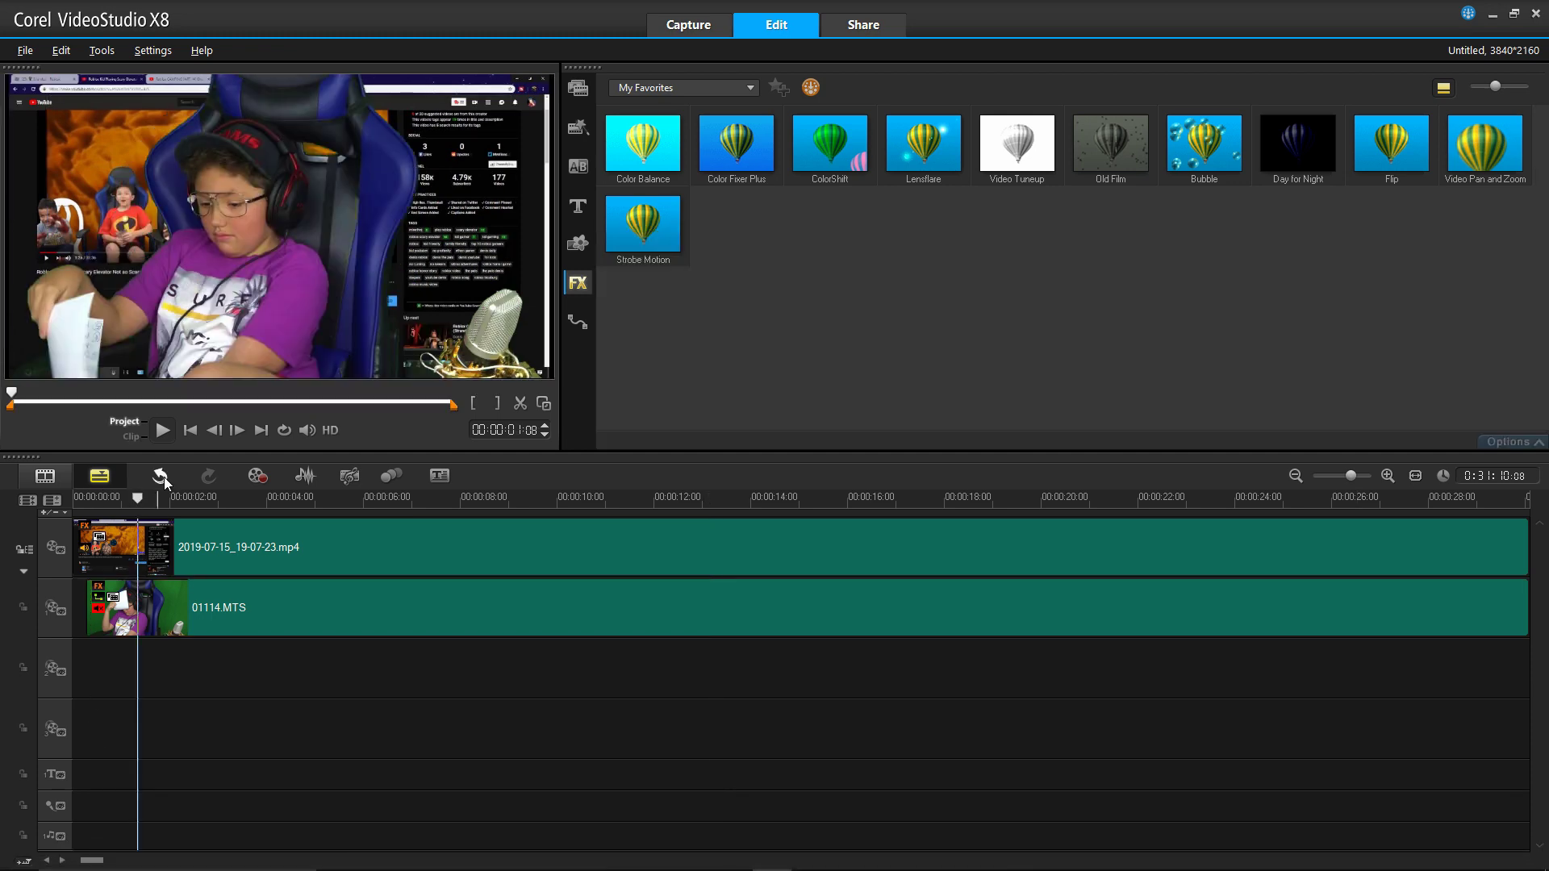
{"action": "left_click", "coordinate": [162, 430]}
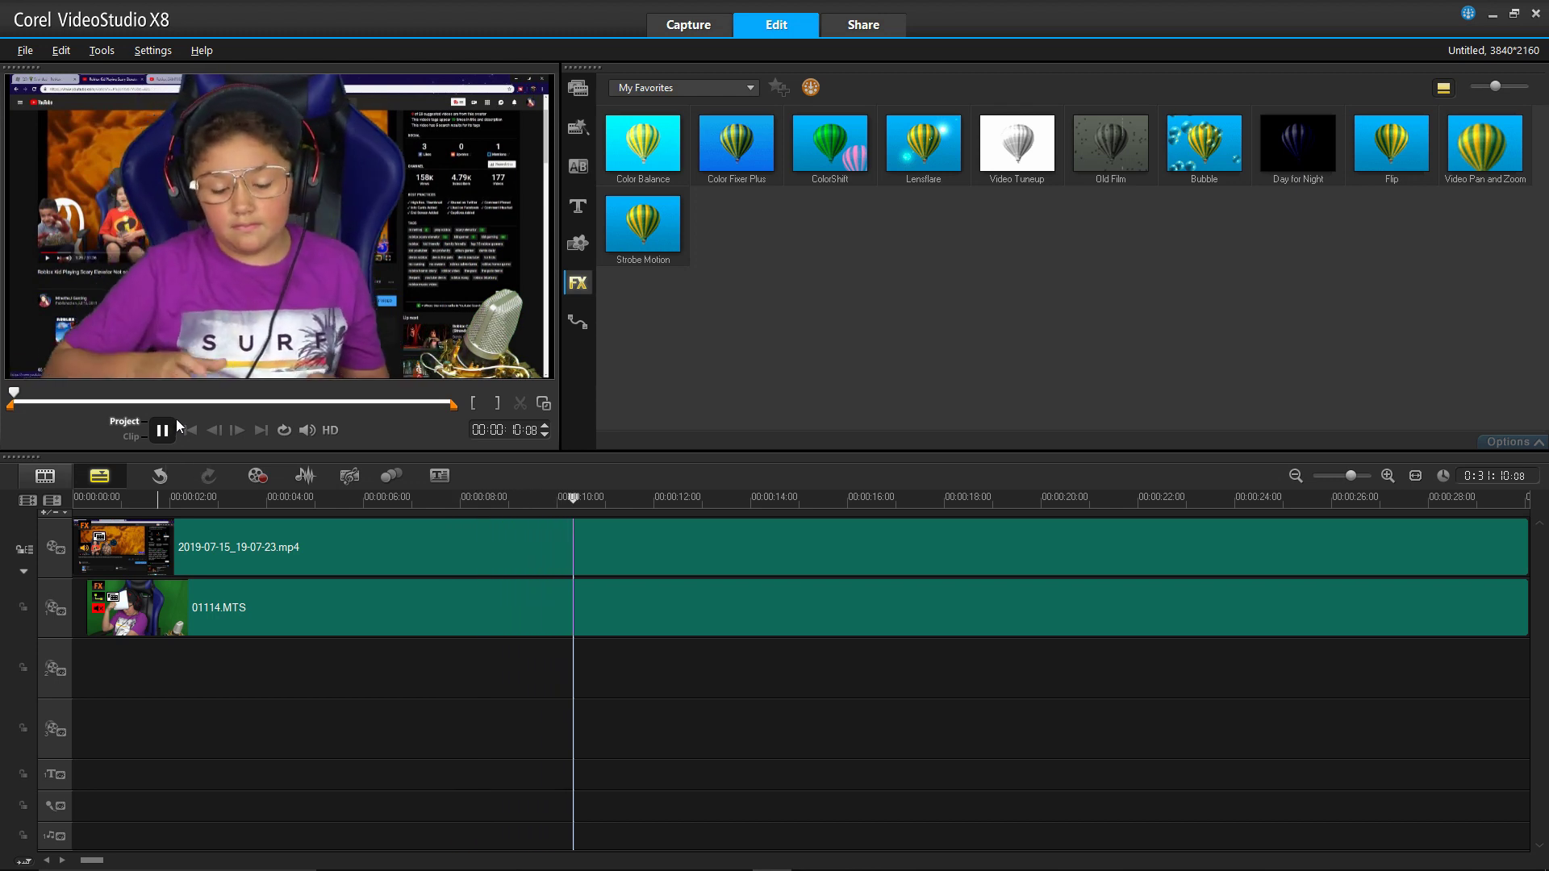
{"action": "left_click", "coordinate": [163, 430]}
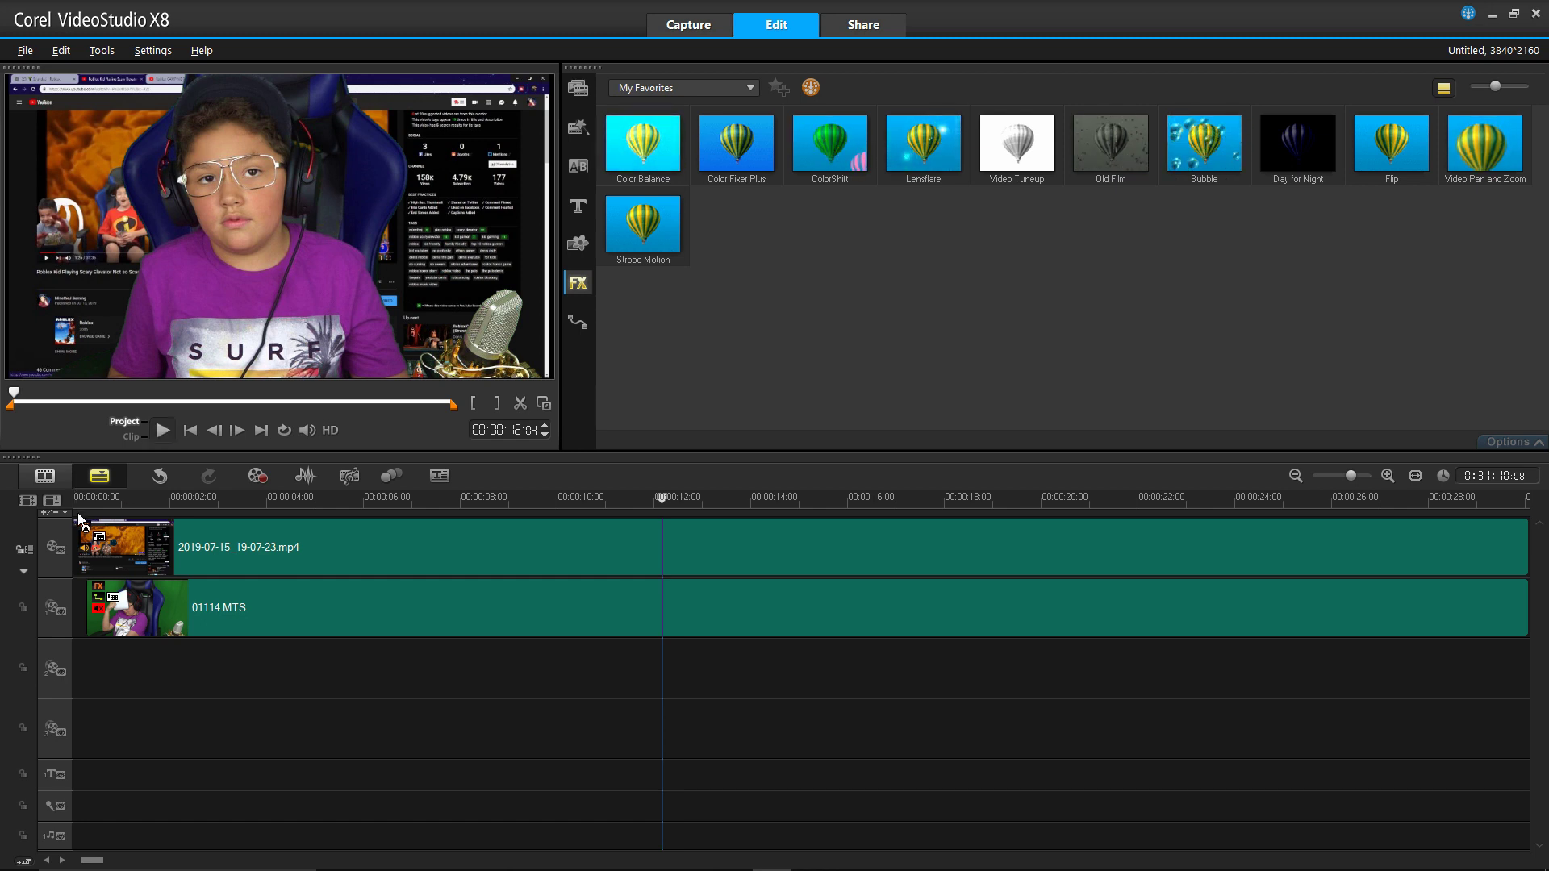
{"action": "left_click", "coordinate": [287, 679]}
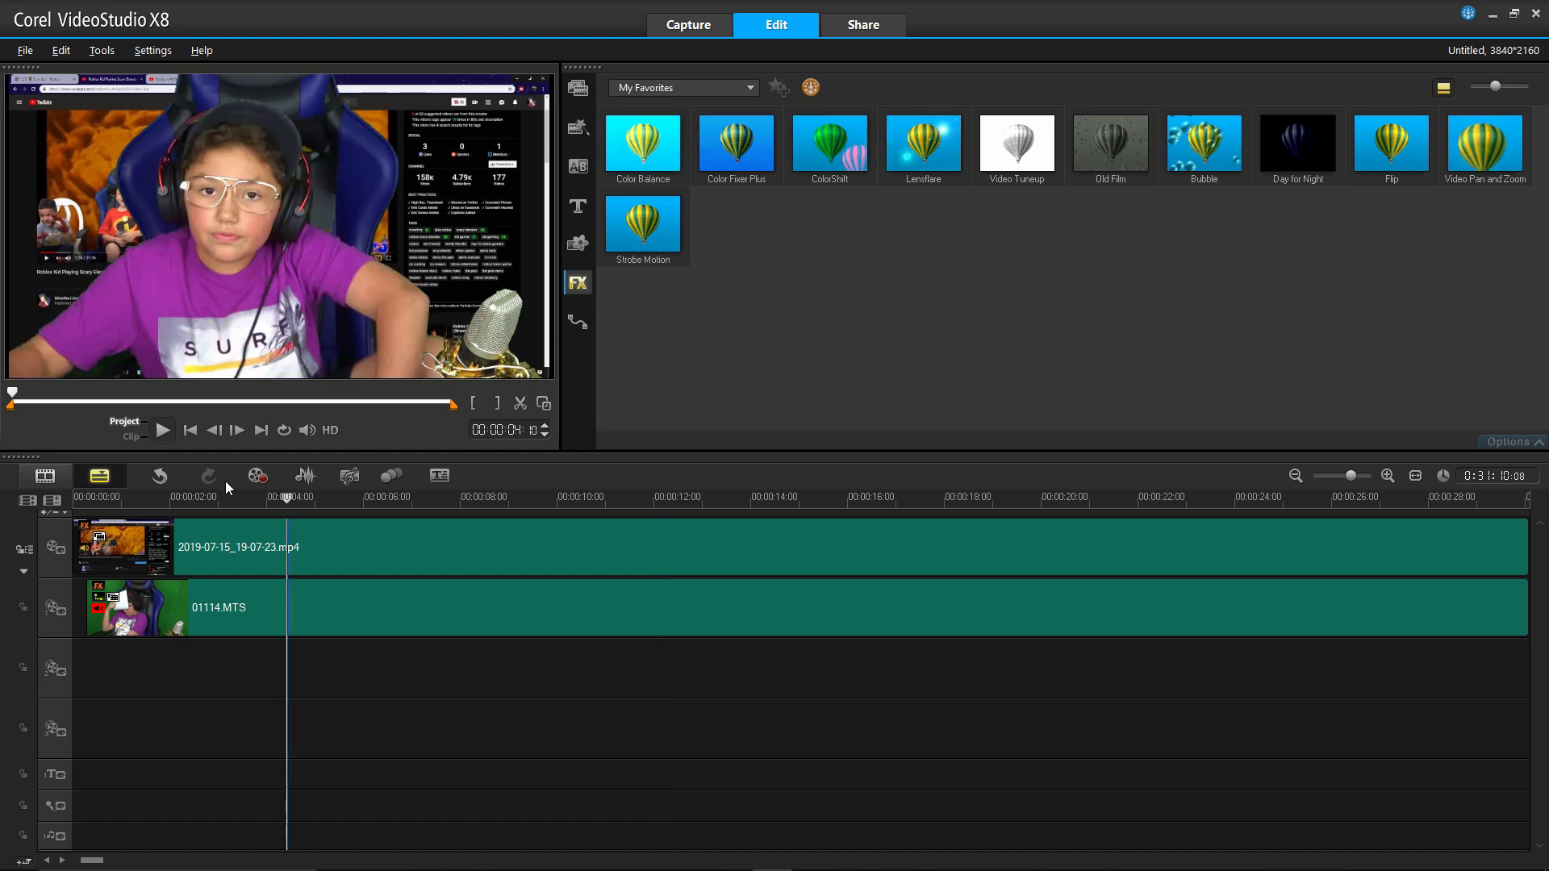
{"action": "left_click", "coordinate": [240, 679]}
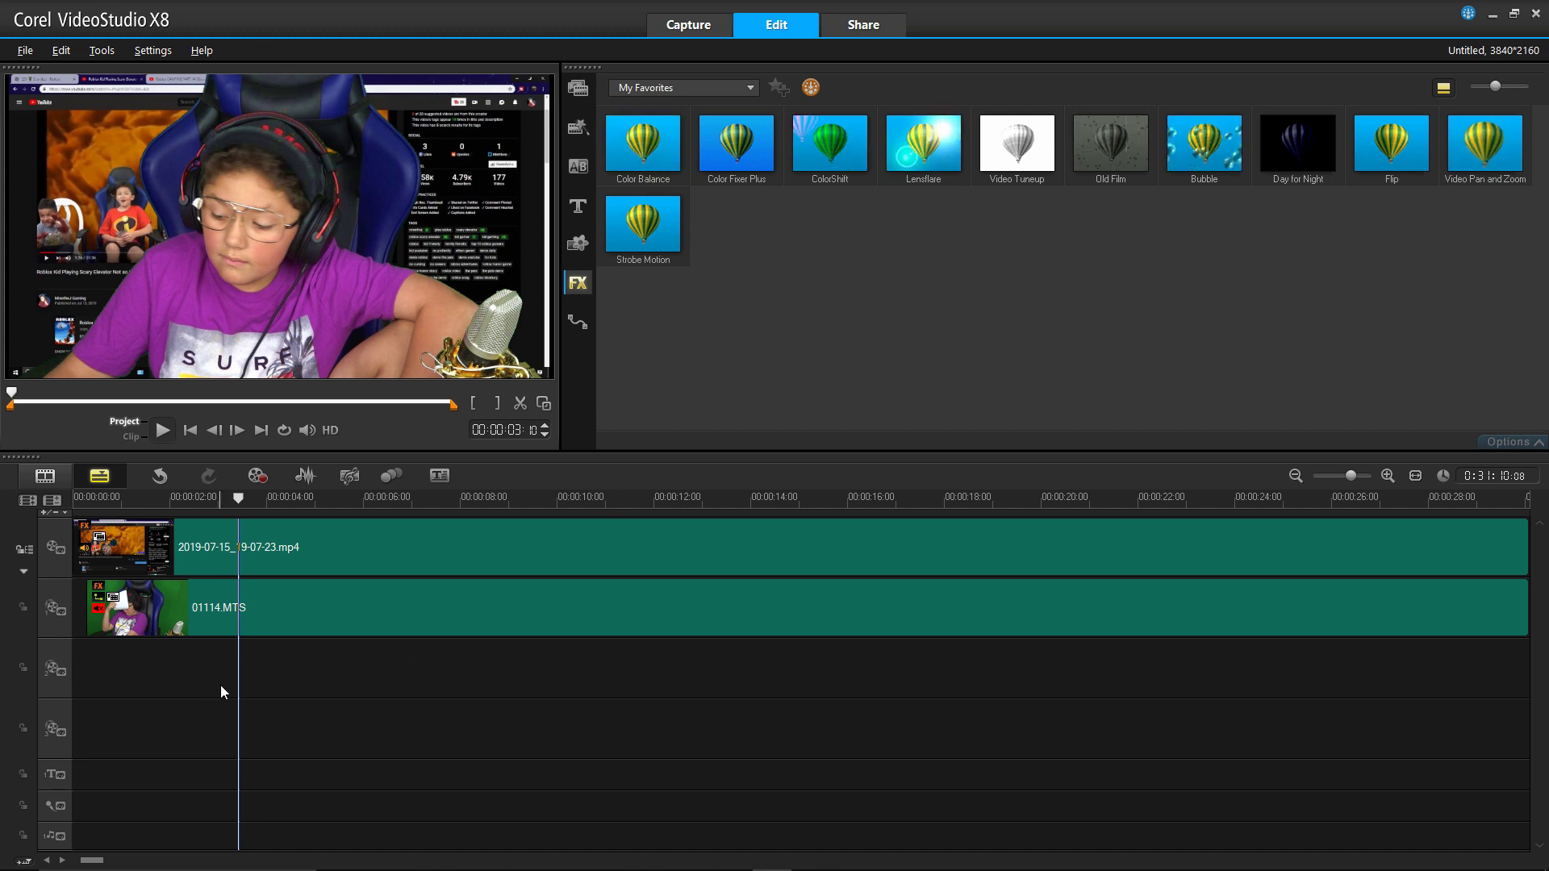
{"action": "left_click", "coordinate": [188, 431]}
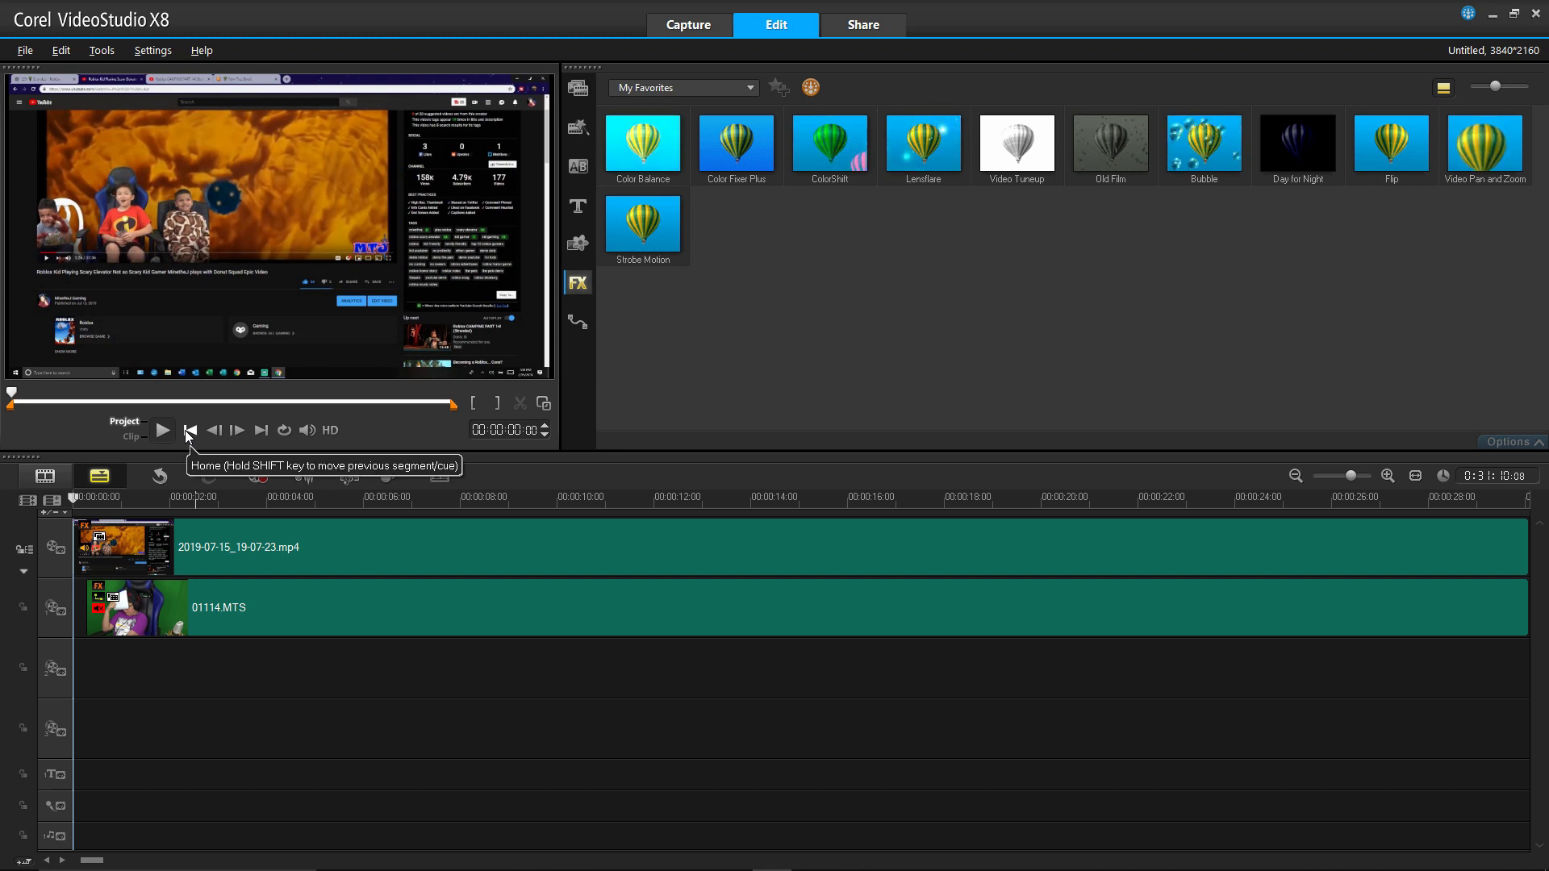
- Look through the media, transition, title, graphic, filter and motion path libraries, listing all filters
{"action": "left_click", "coordinate": [577, 88]}
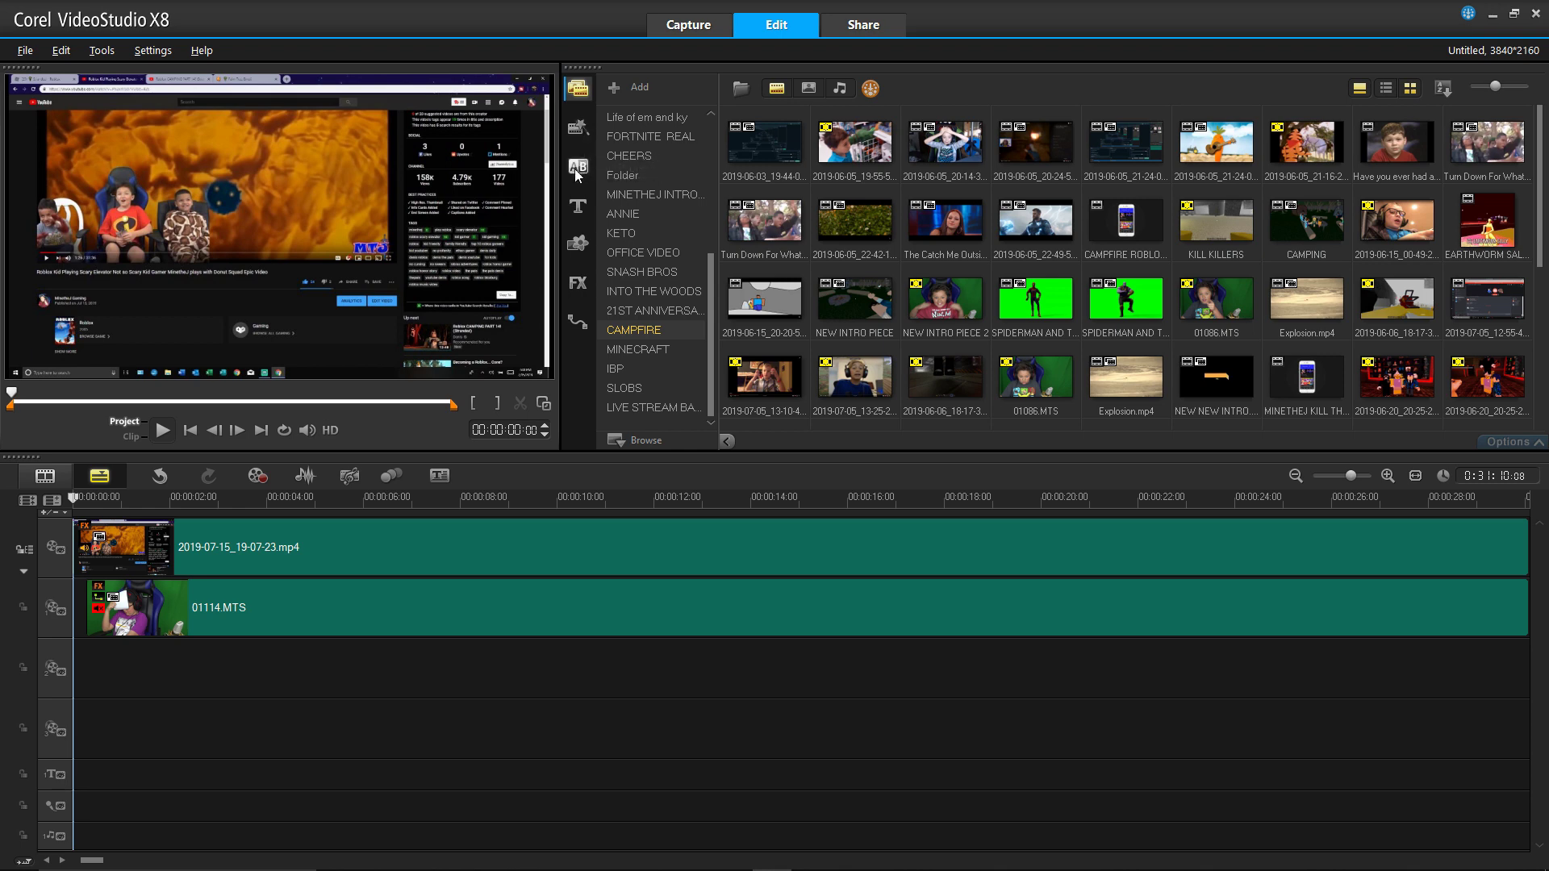
{"action": "left_click", "coordinate": [574, 168]}
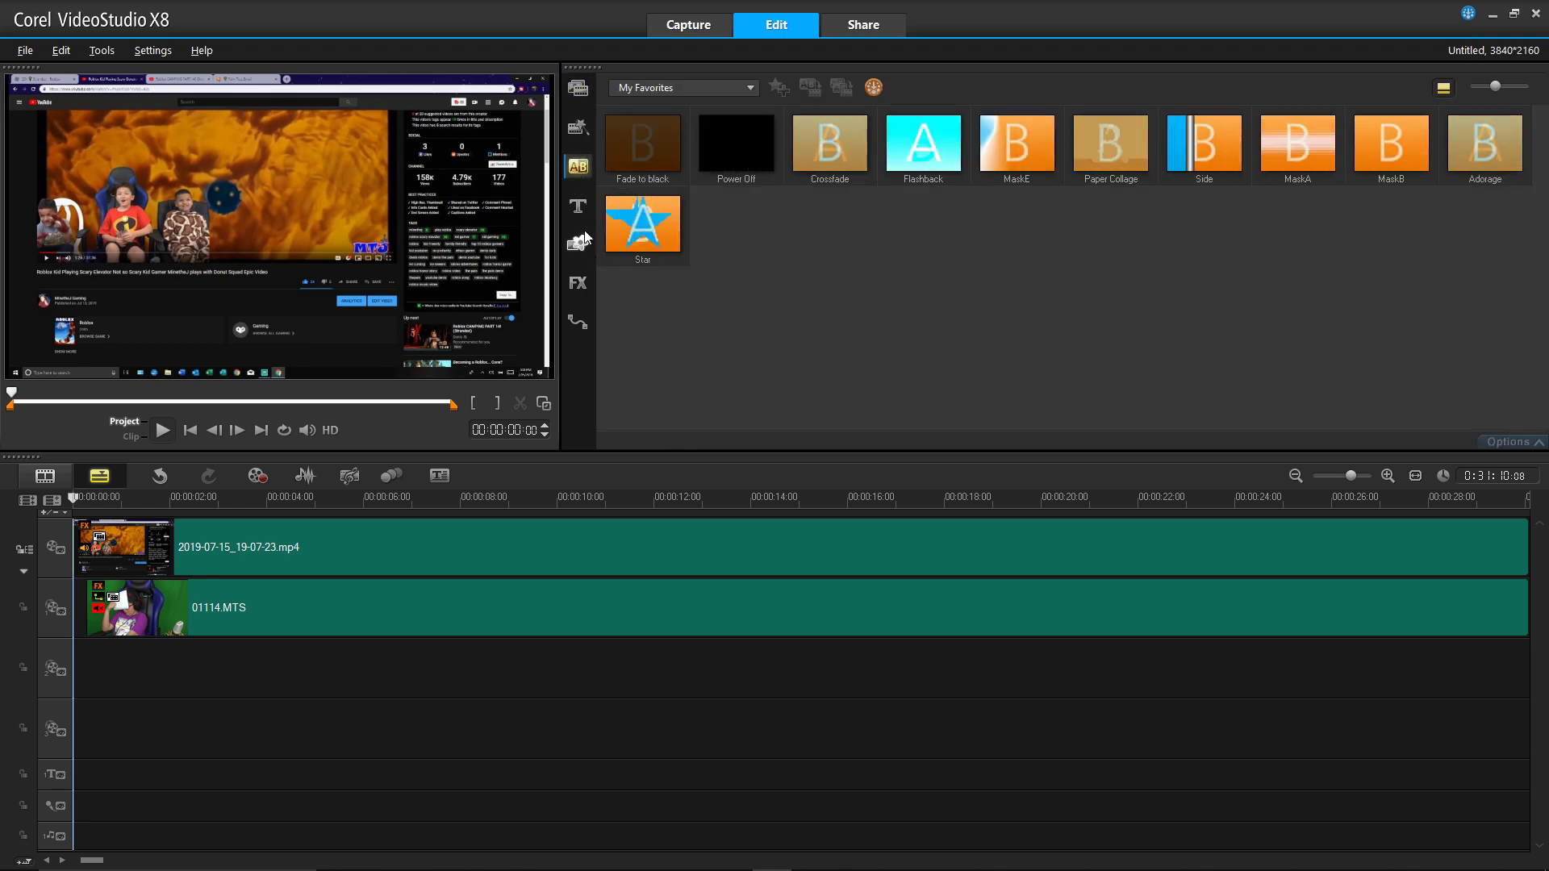
{"action": "left_click", "coordinate": [580, 206]}
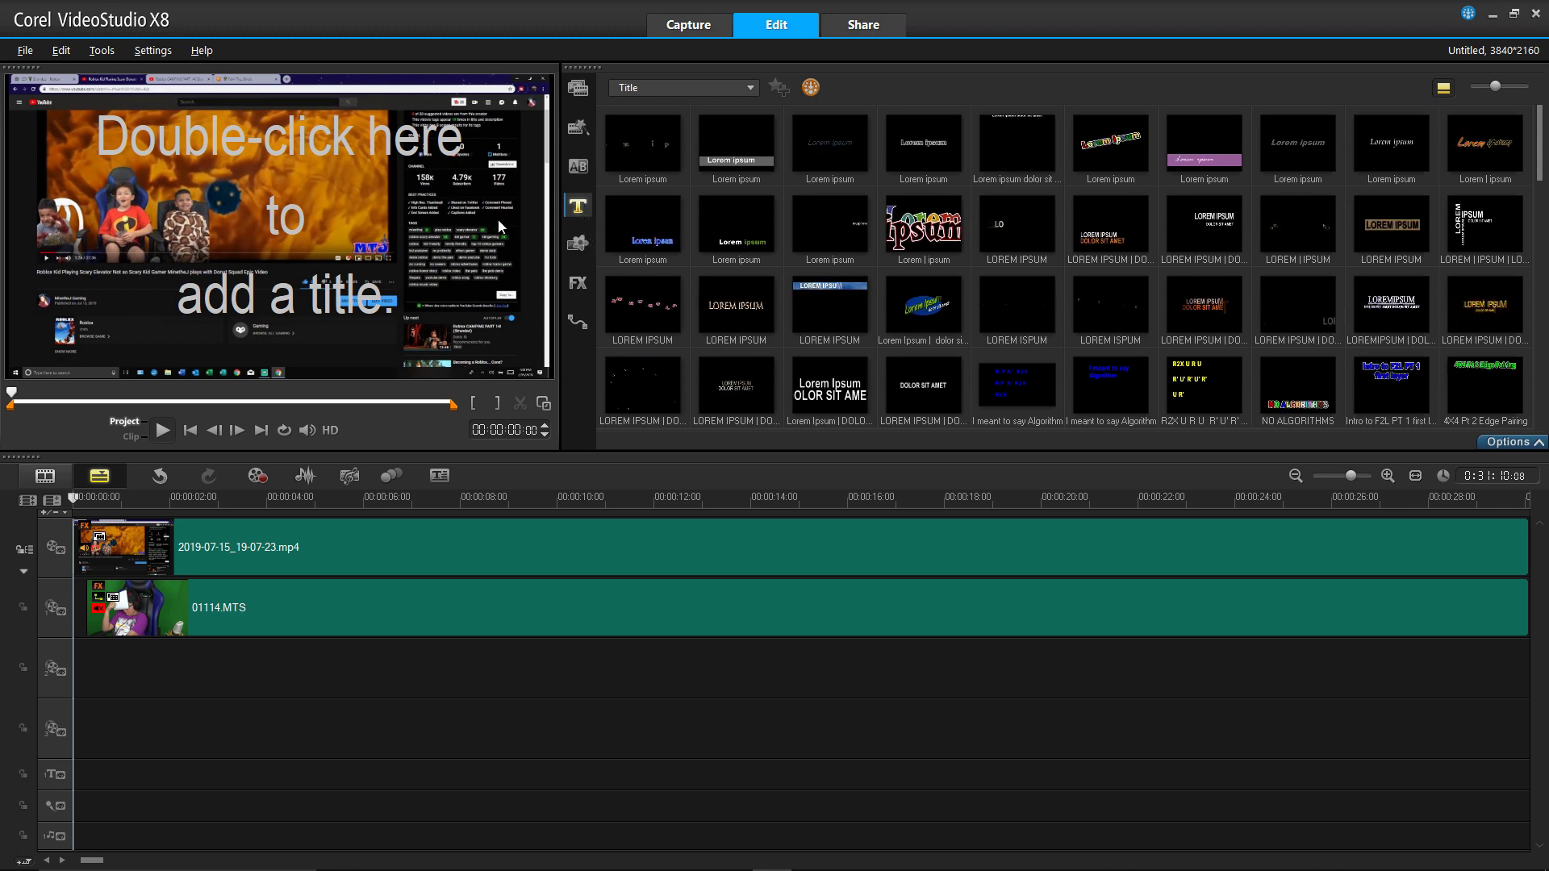
{"action": "left_click", "coordinate": [579, 245]}
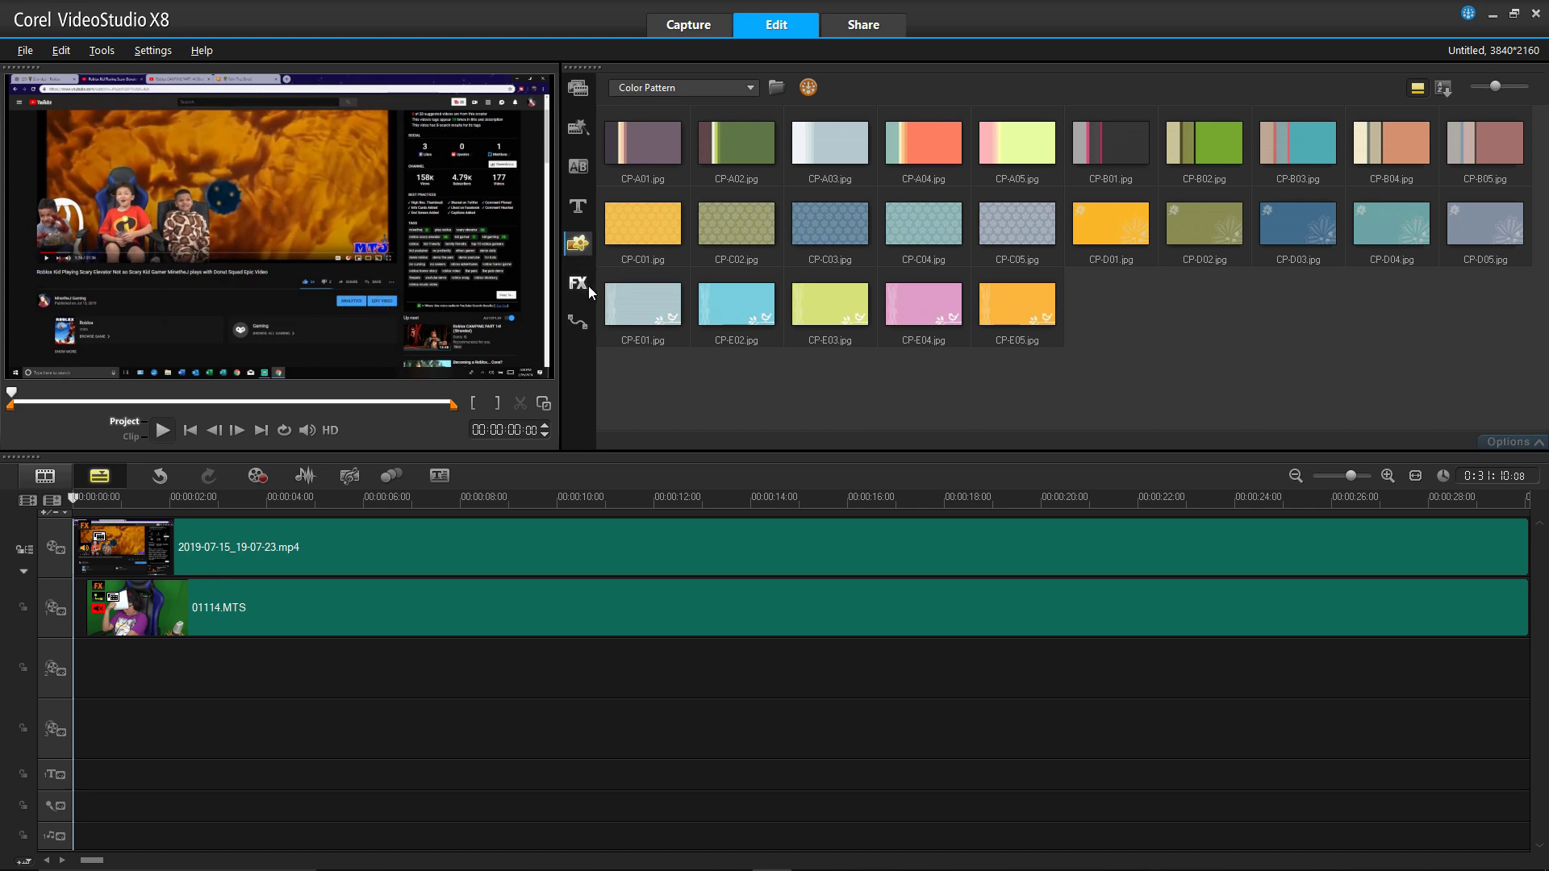
{"action": "left_click", "coordinate": [585, 284]}
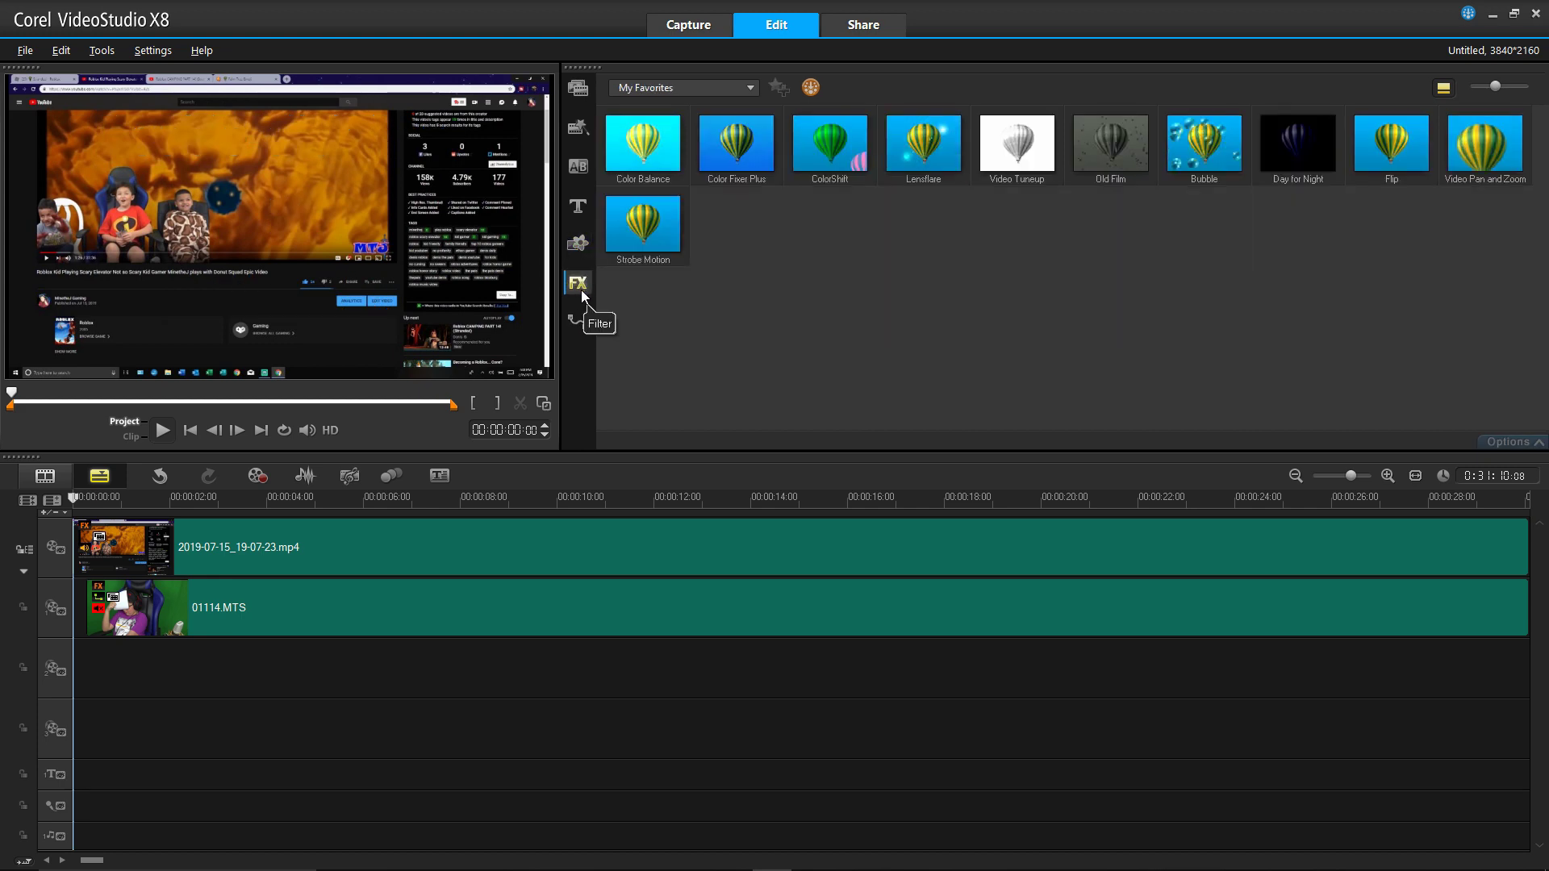
{"action": "left_click", "coordinate": [739, 88]}
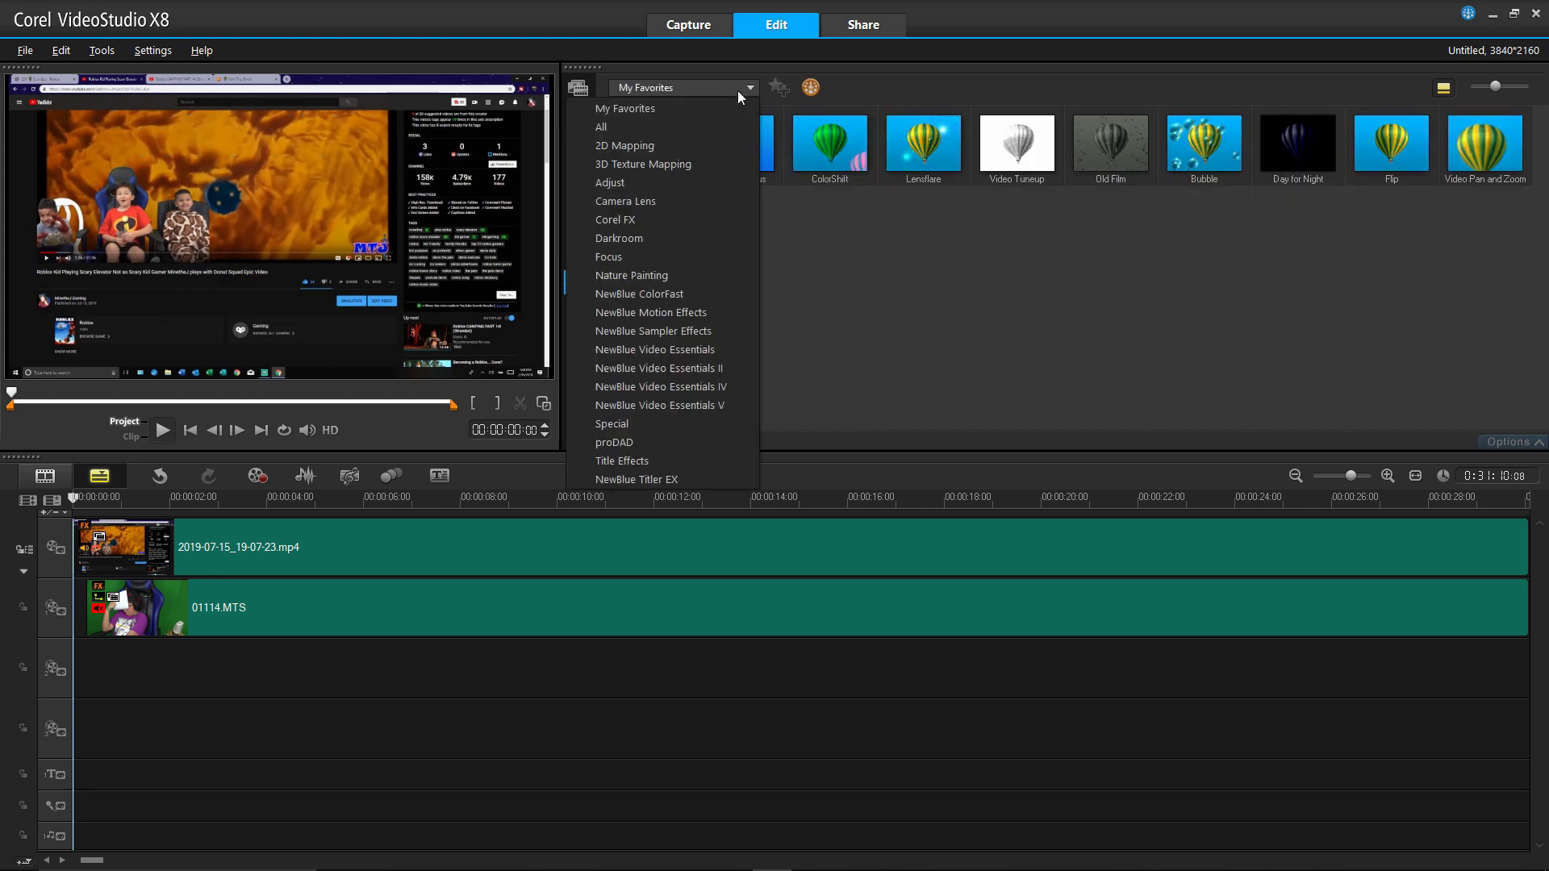
{"action": "left_click", "coordinate": [650, 125]}
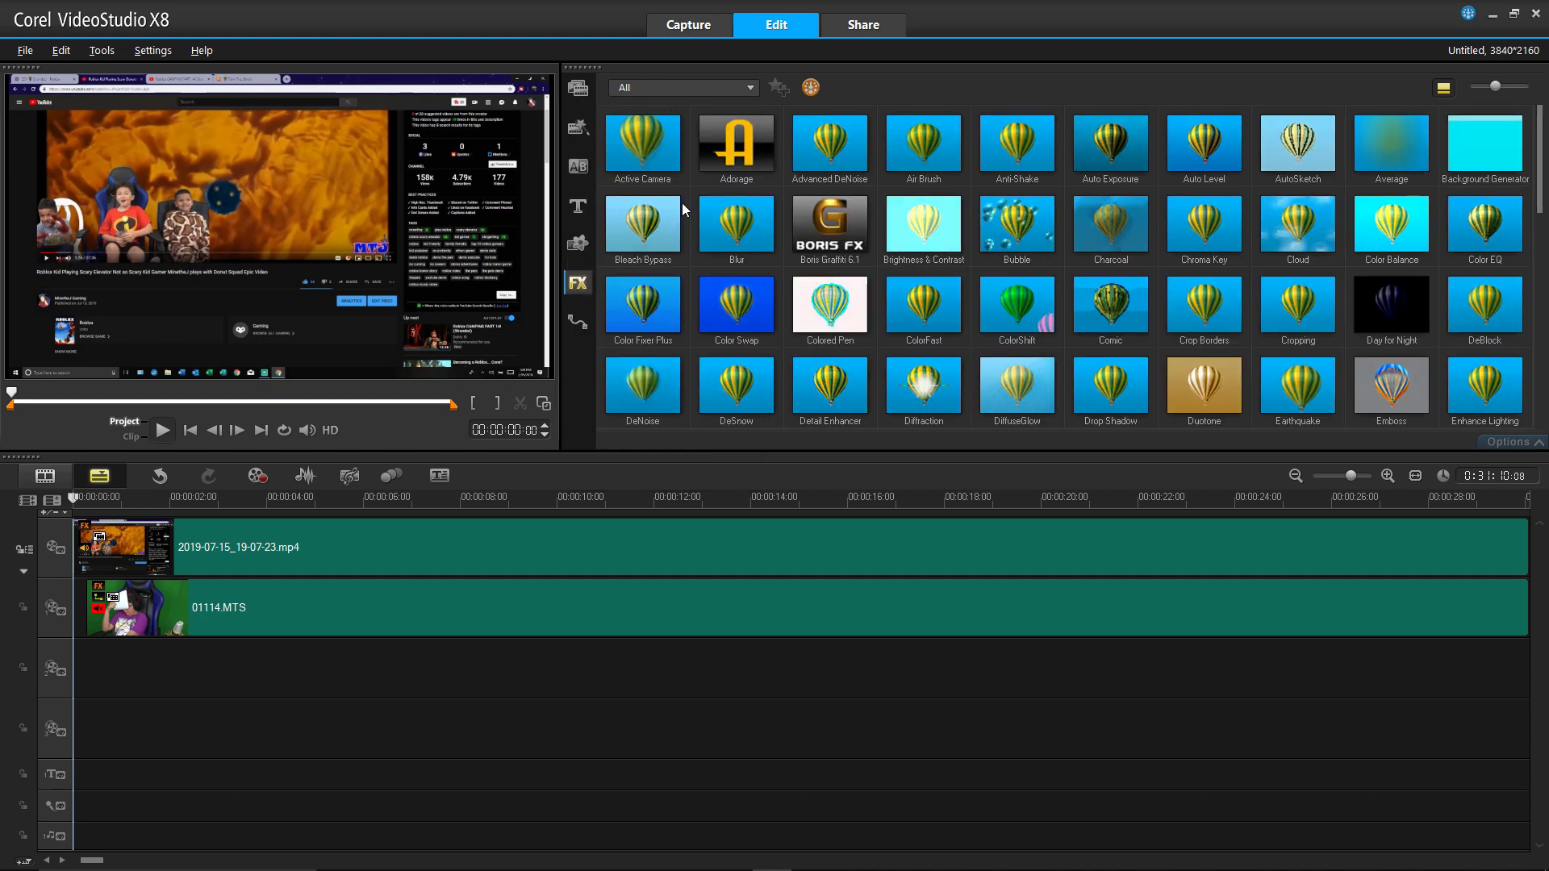
{"action": "scroll", "coordinate": [669, 242], "scroll_direction": "down", "scroll_amount": 10}
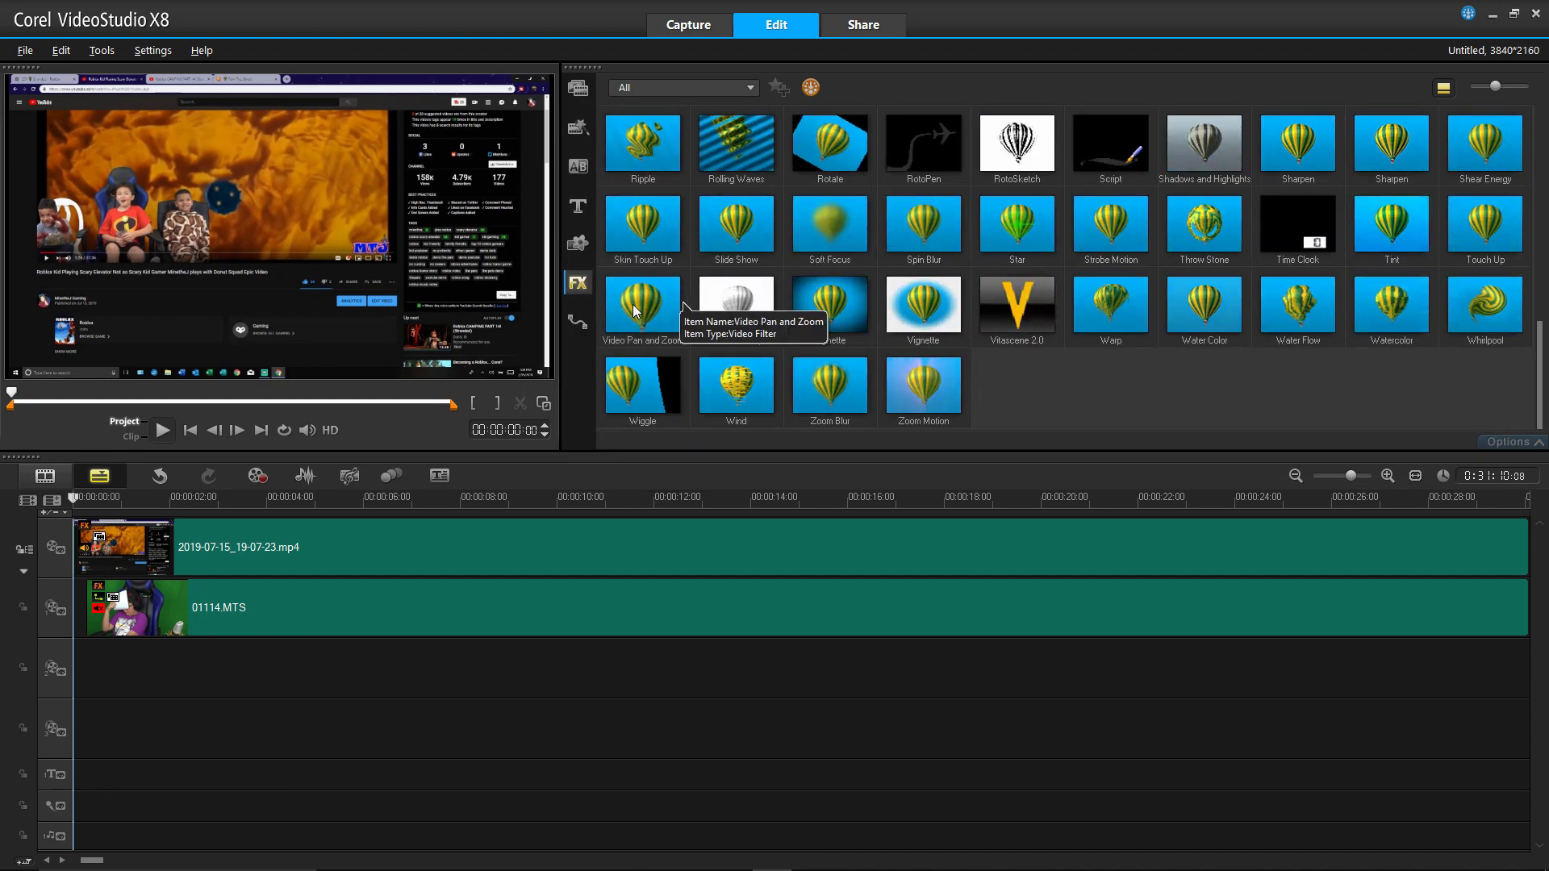
{"action": "left_click", "coordinate": [578, 322]}
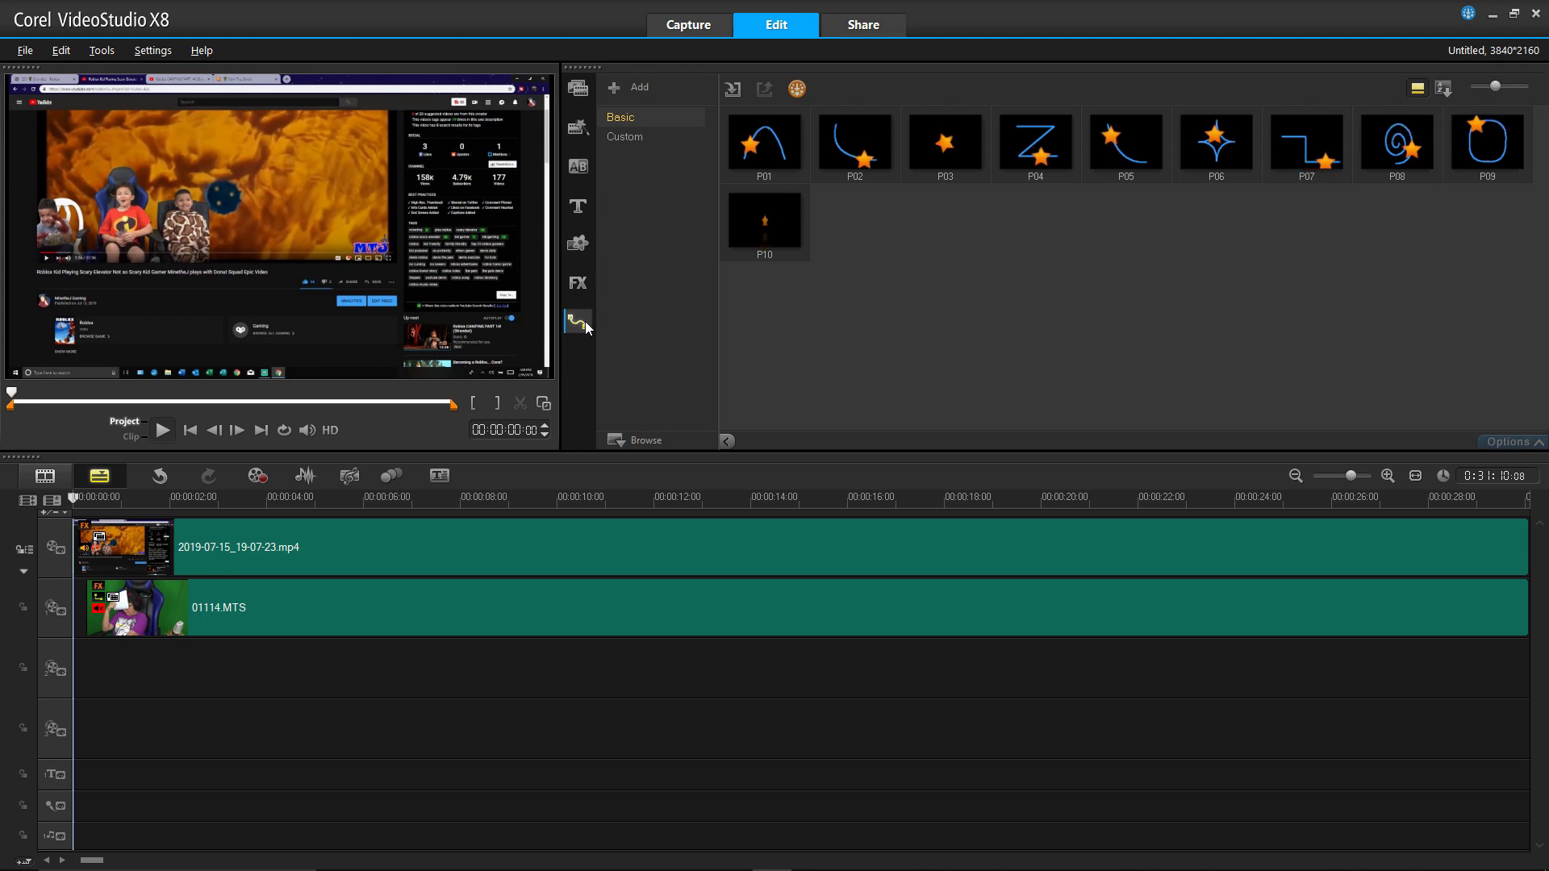
- Enable ripple editing and insert BELL ICON VIDEO 2019.mp4 and NEW NEW INTRO.mp4 on the main video track, ahead of the screen recording
{"action": "left_click", "coordinate": [574, 89]}
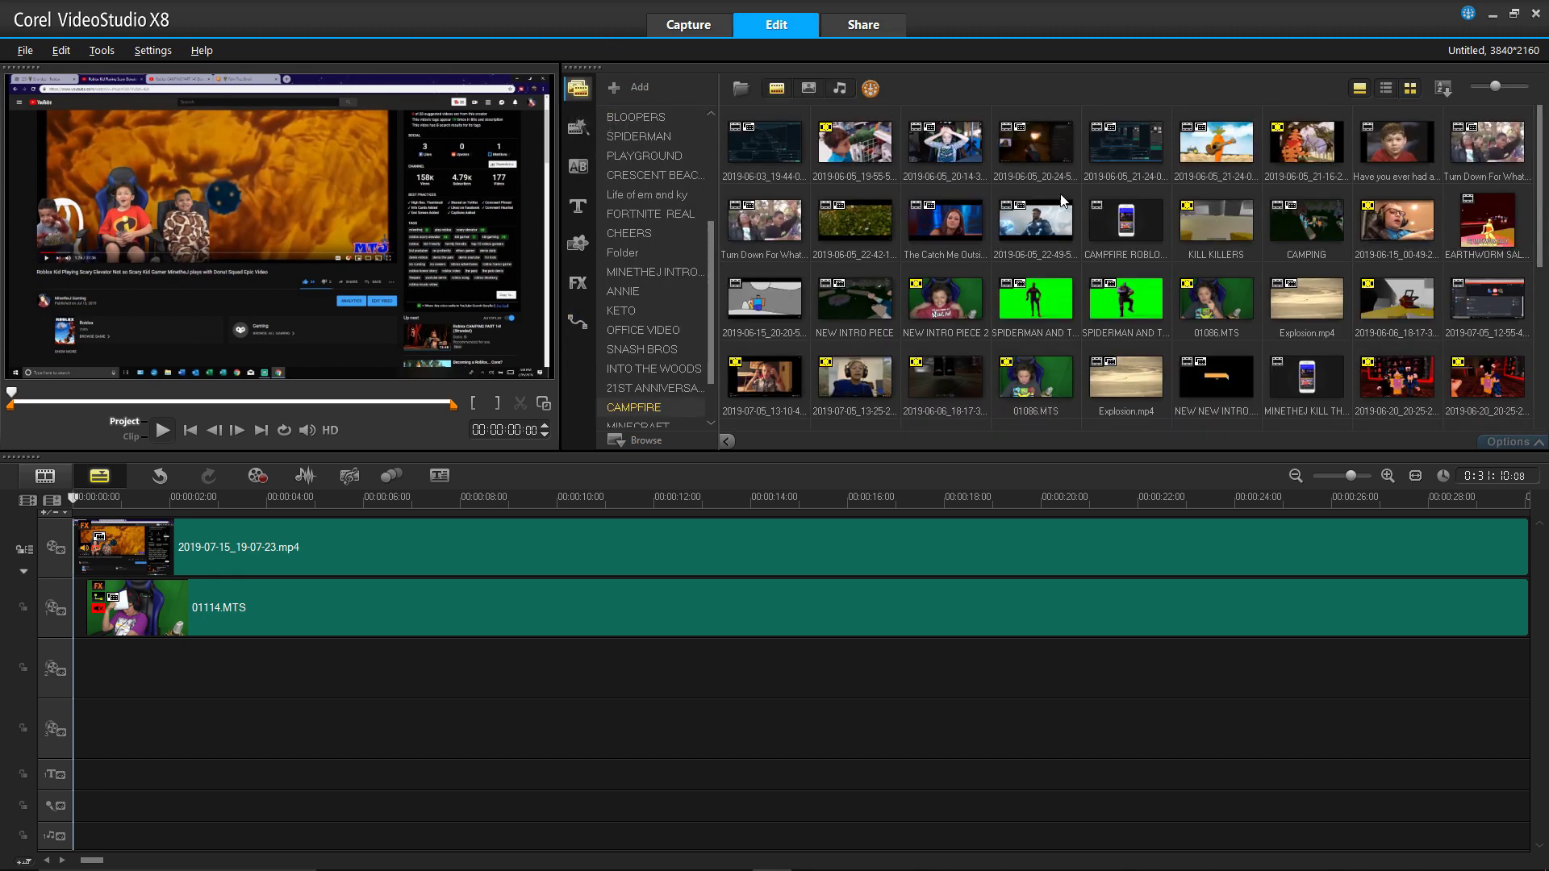
{"action": "scroll", "coordinate": [1219, 191], "scroll_direction": "down", "scroll_amount": 5}
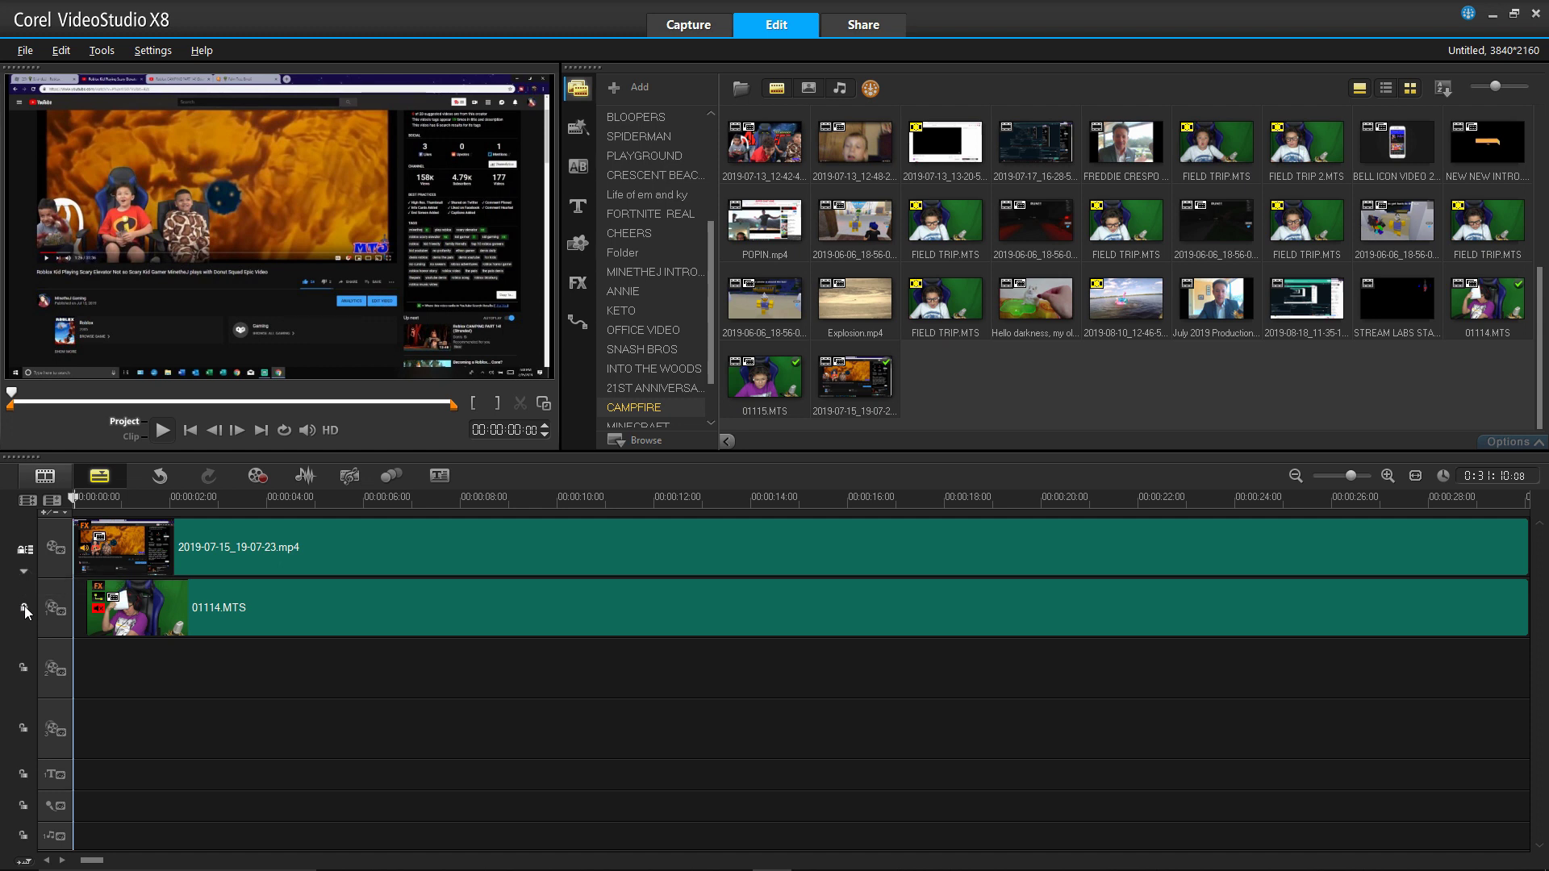
{"action": "left_click", "coordinate": [23, 554]}
{"action": "mouse_move", "coordinate": [1397, 148]}
{"action": "left_mouse_down"}
{"action": "mouse_move", "coordinate": [121, 617]}
{"action": "mouse_move", "coordinate": [110, 571]}
{"action": "left_mouse_up"}
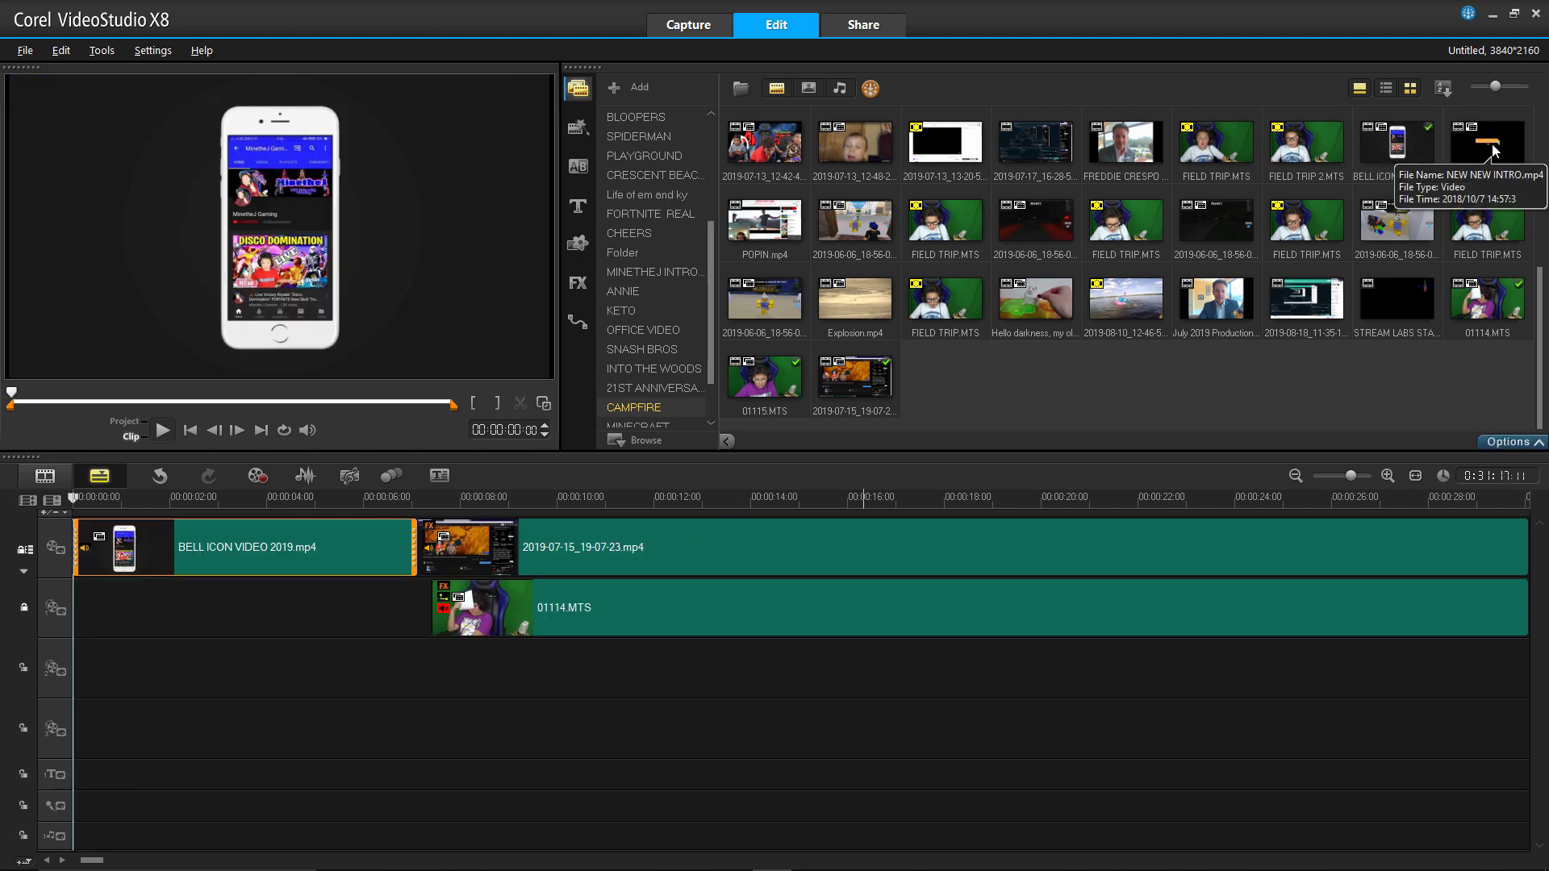
{"action": "mouse_move", "coordinate": [1496, 143]}
{"action": "left_mouse_down"}
{"action": "mouse_move", "coordinate": [485, 569]}
{"action": "mouse_move", "coordinate": [513, 576]}
{"action": "left_mouse_up"}
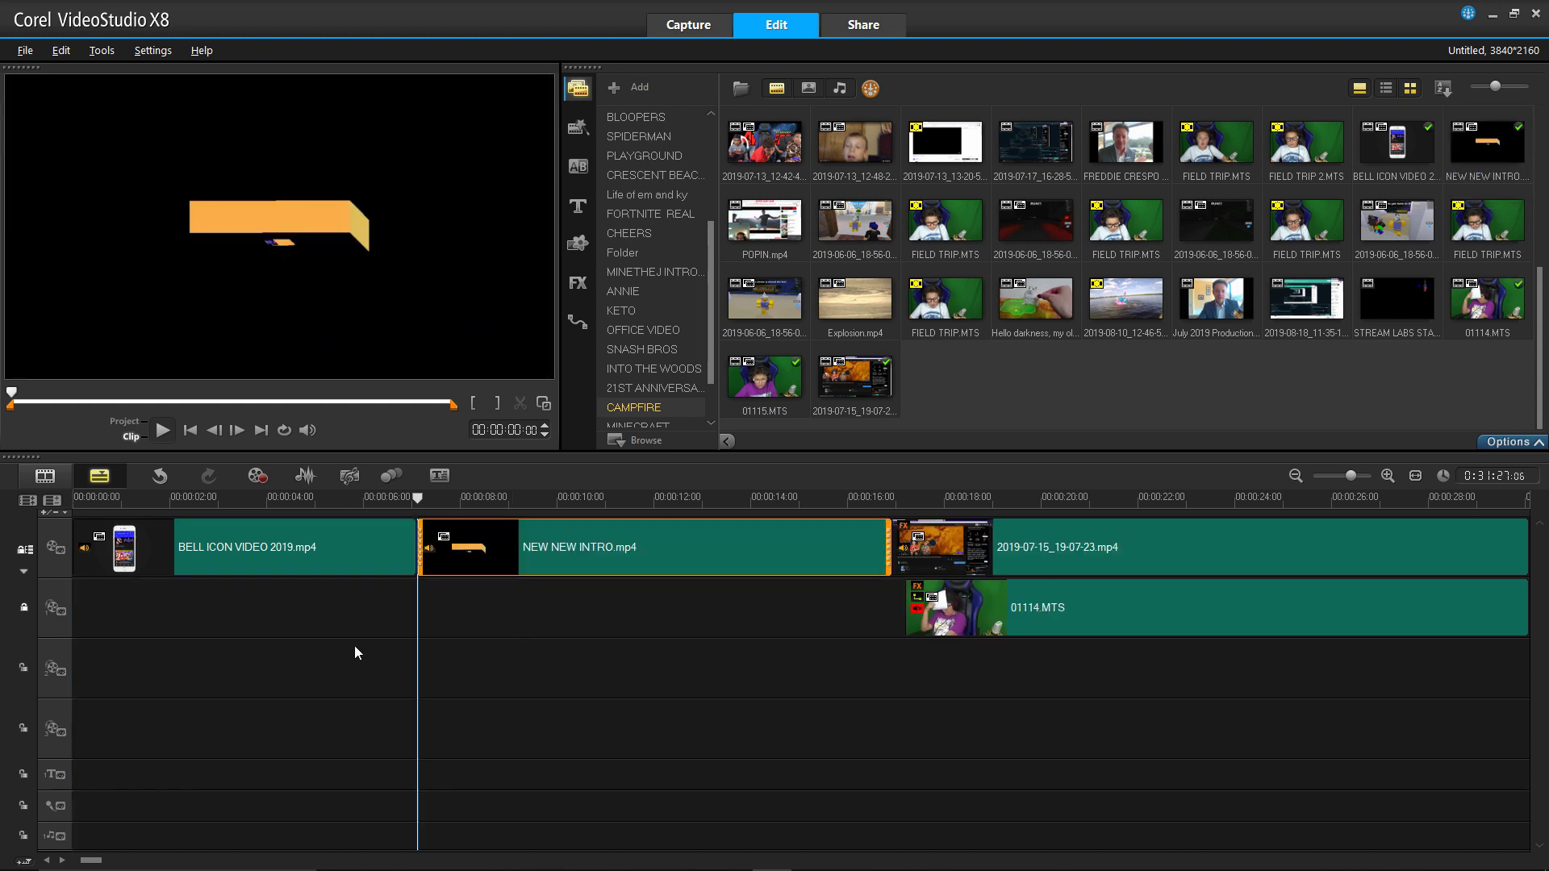
{"action": "left_click", "coordinate": [294, 628]}
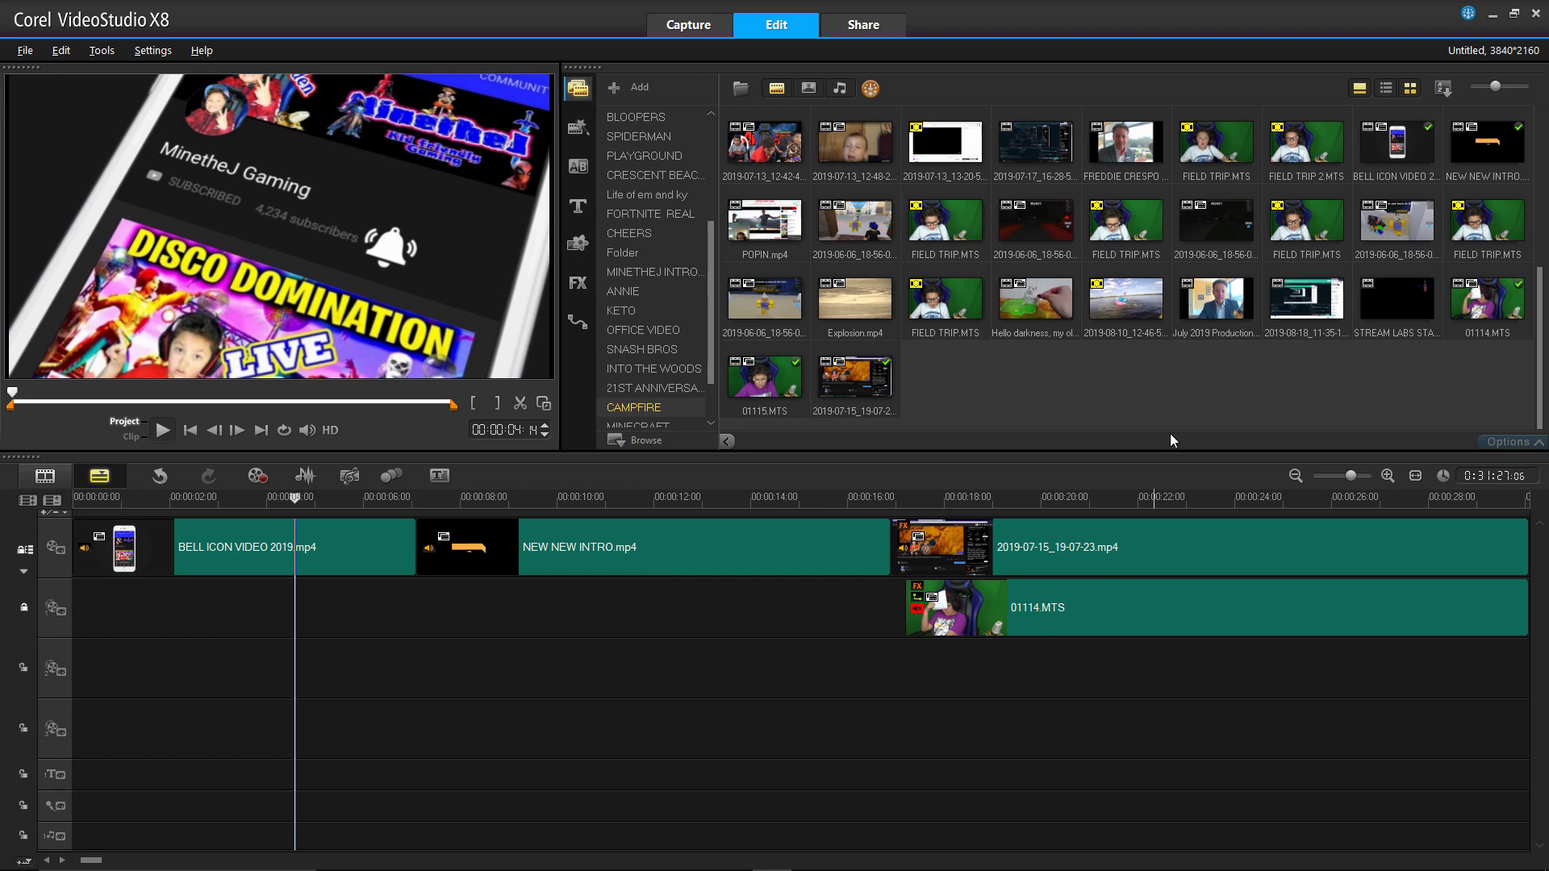
- Try inserting the July 2019 Production clip directly after the bell icon video, and undo the insertion
{"action": "left_click", "coordinate": [1223, 298]}
{"action": "left_click_drag", "start_coordinate": [1223, 298], "coordinate": [1004, 380]}
{"action": "mouse_move", "coordinate": [766, 418]}
{"action": "left_mouse_down"}
{"action": "mouse_move", "coordinate": [594, 456]}
{"action": "mouse_move", "coordinate": [526, 487]}
{"action": "mouse_move", "coordinate": [492, 531]}
{"action": "left_mouse_up"}
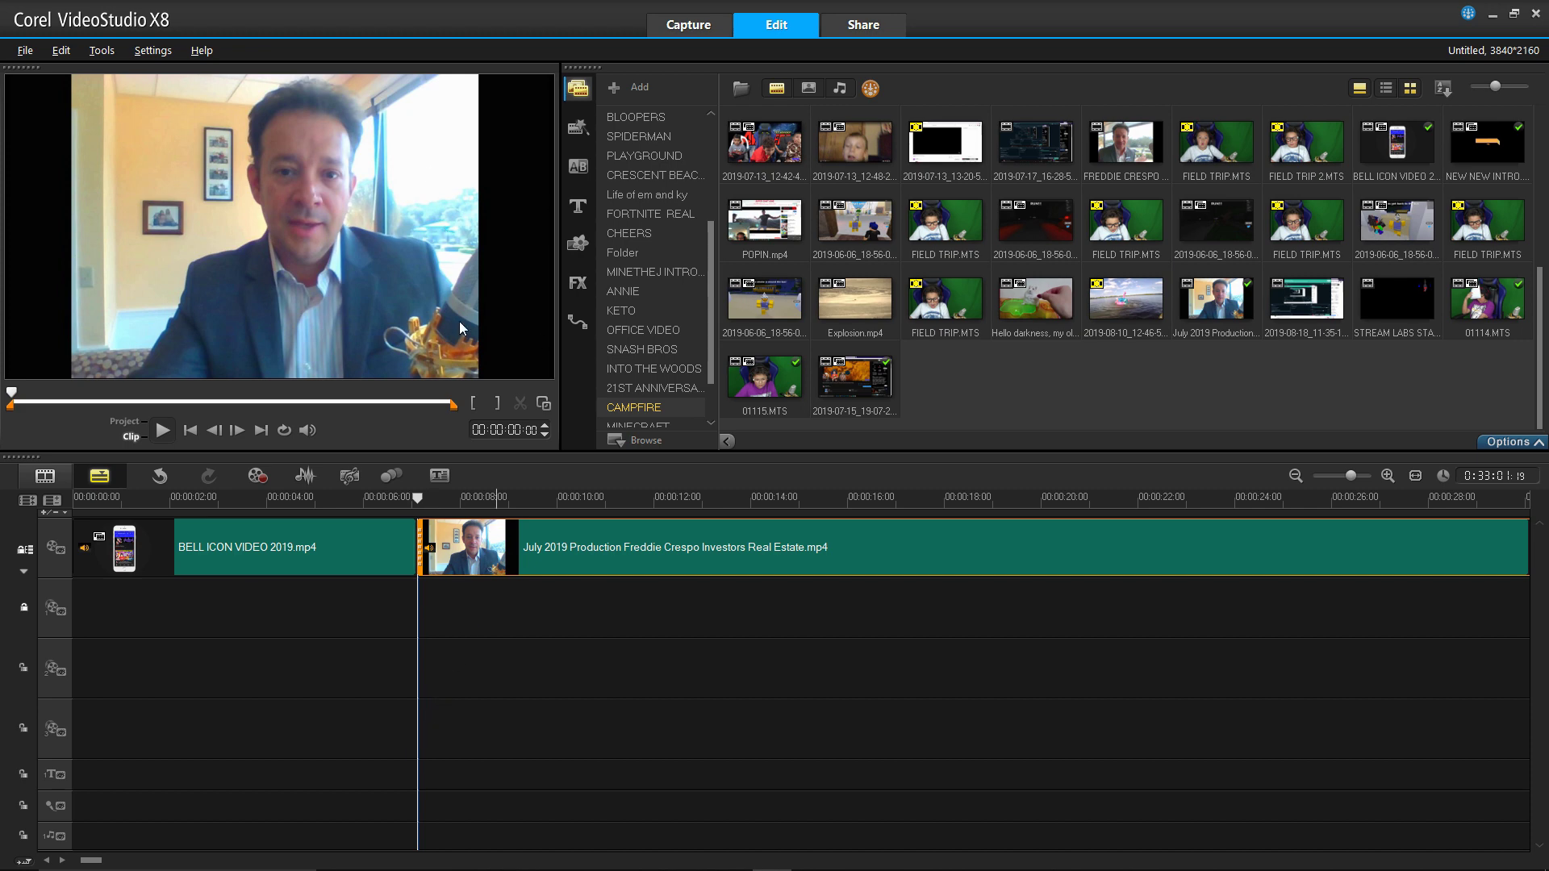
{"action": "left_click", "coordinate": [61, 52]}
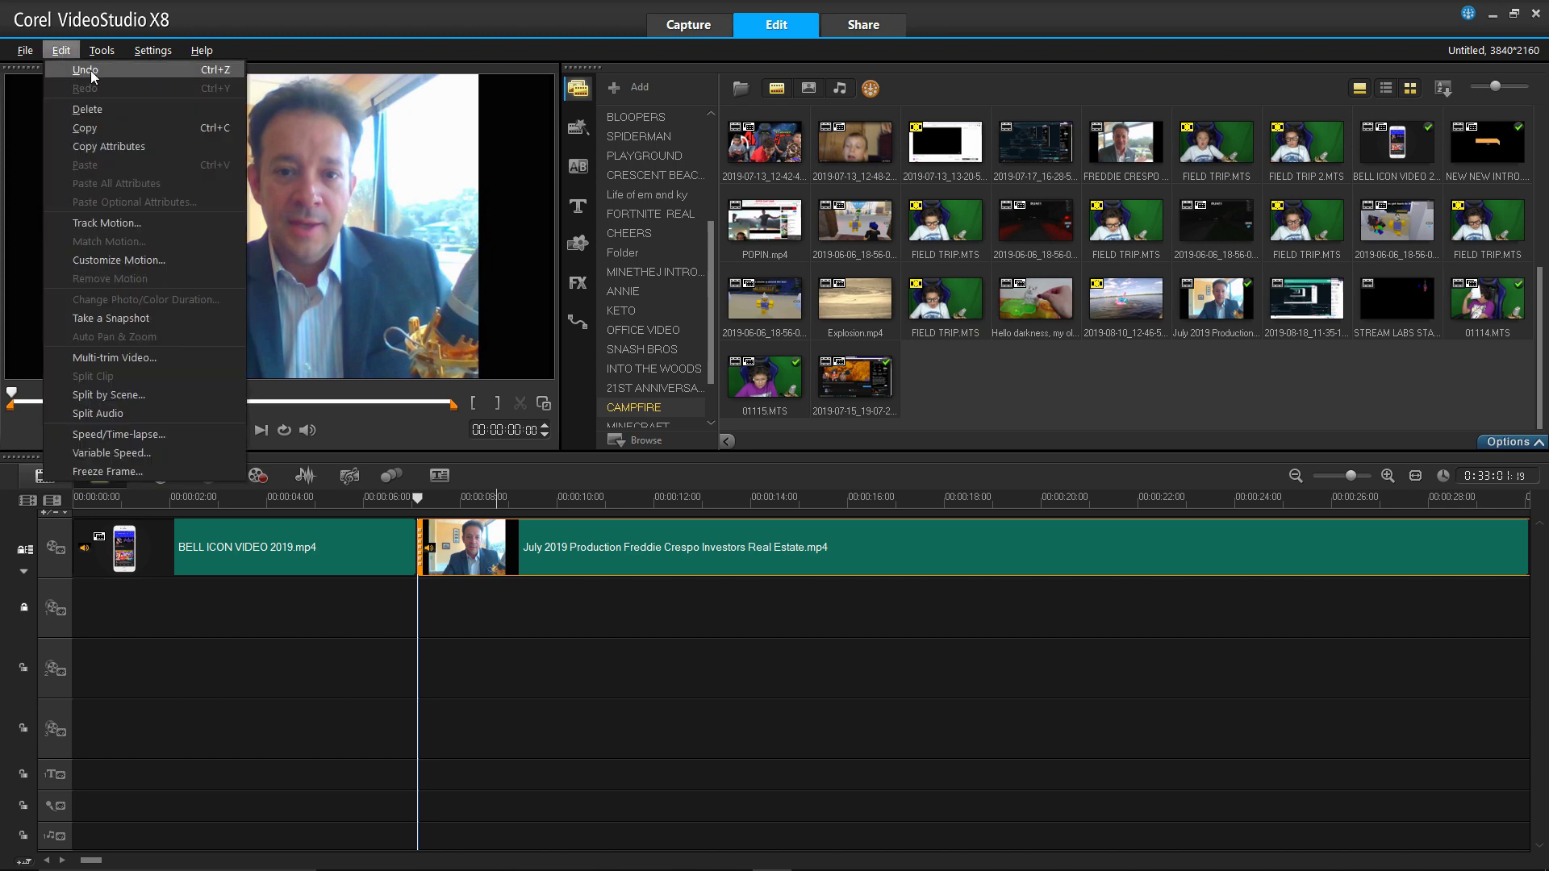
{"action": "left_click", "coordinate": [90, 70]}
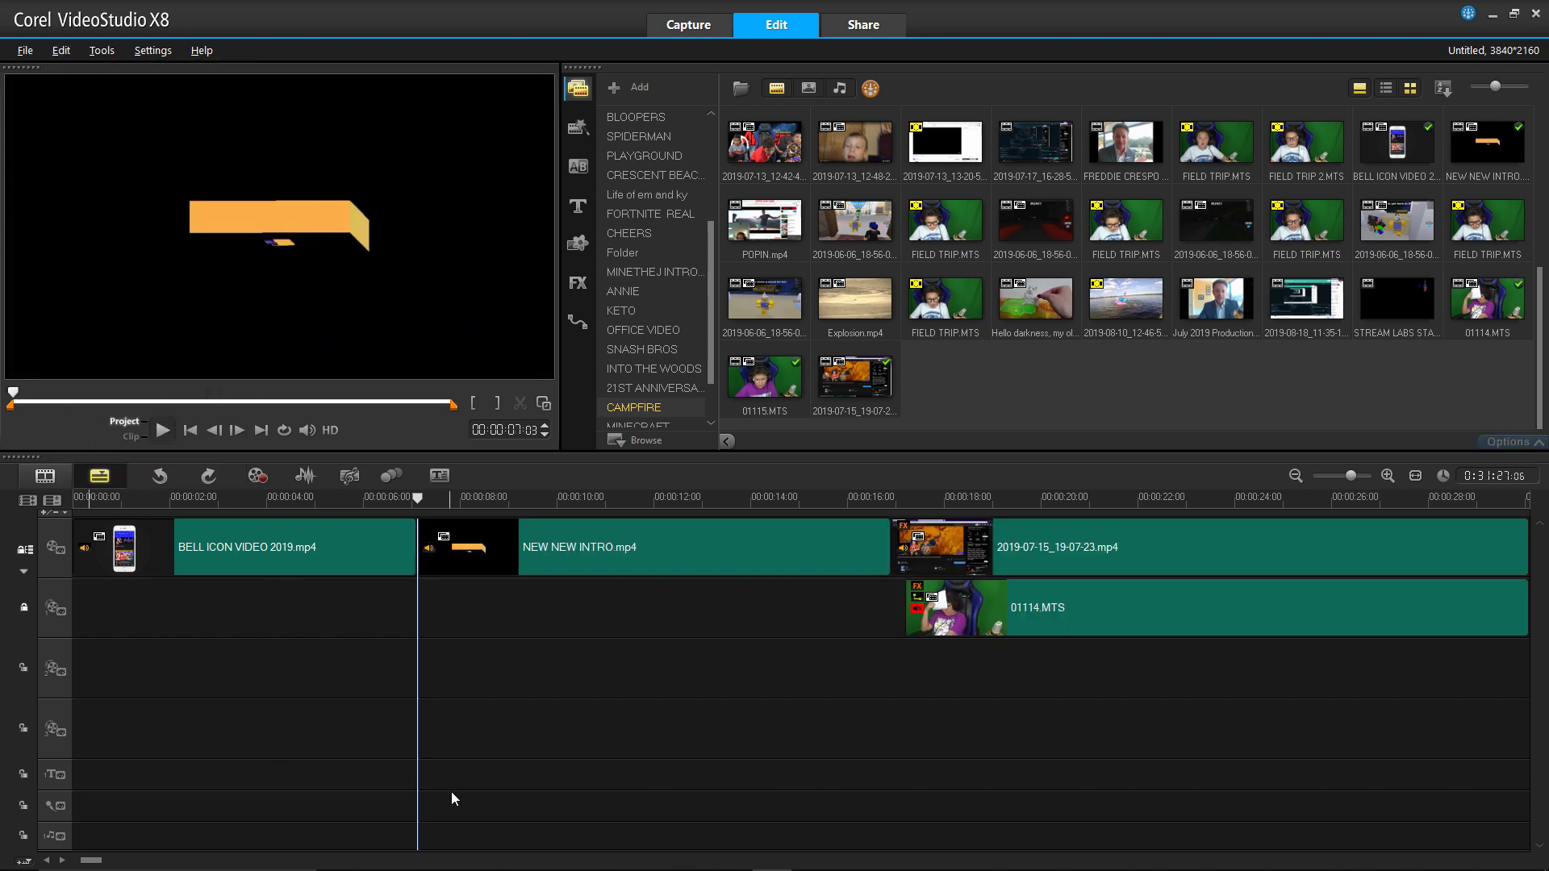
- Save the project as ROBLOX MINETHEJ in the My Projects folder
{"action": "left_click", "coordinate": [25, 51]}
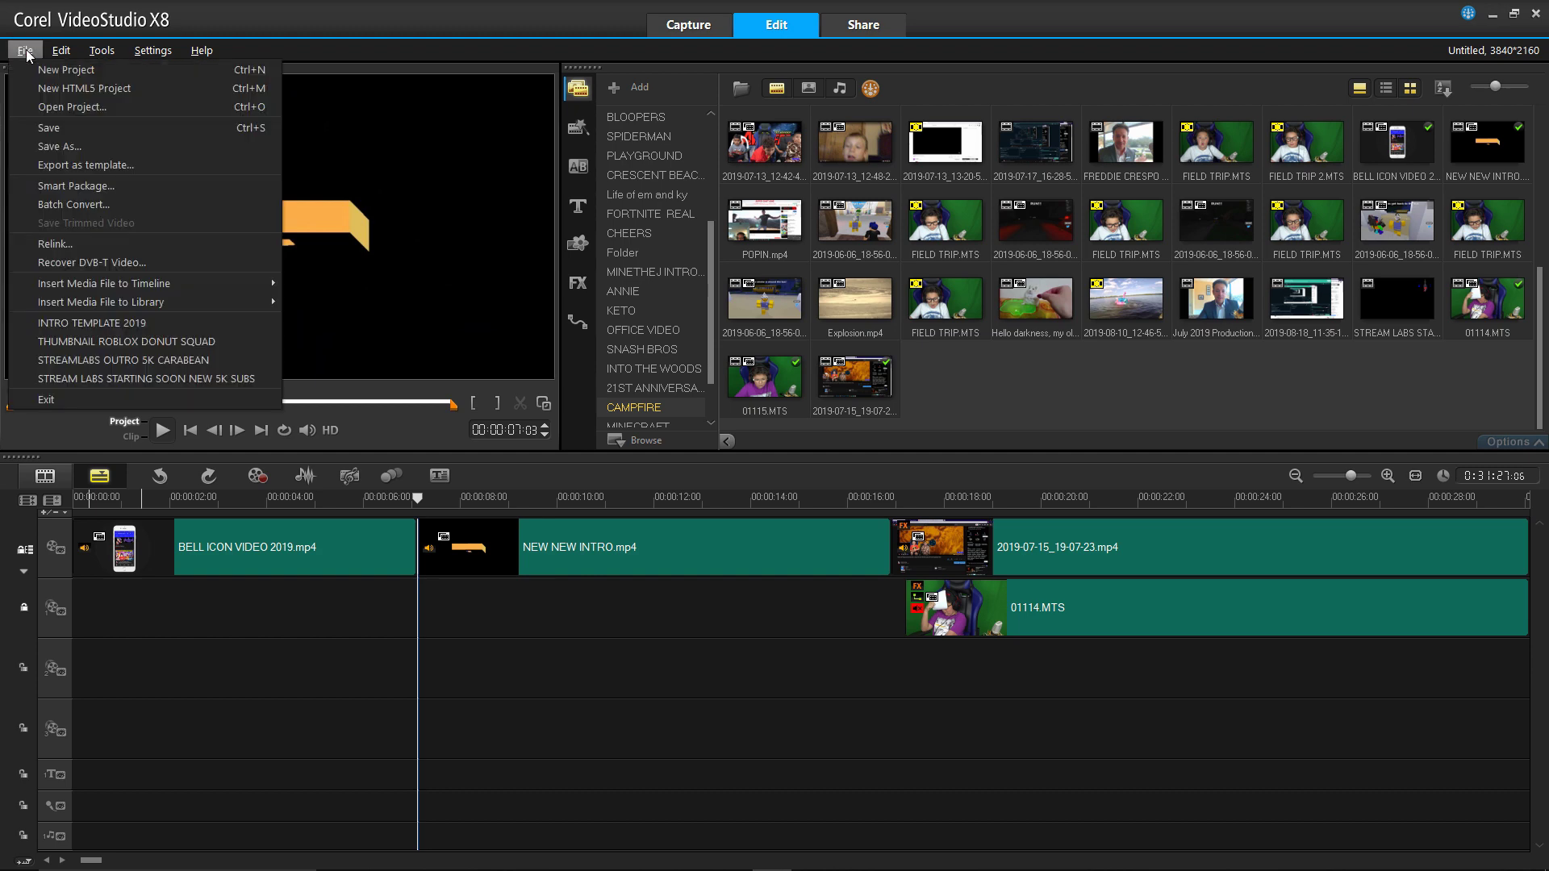
{"action": "left_click", "coordinate": [61, 127]}
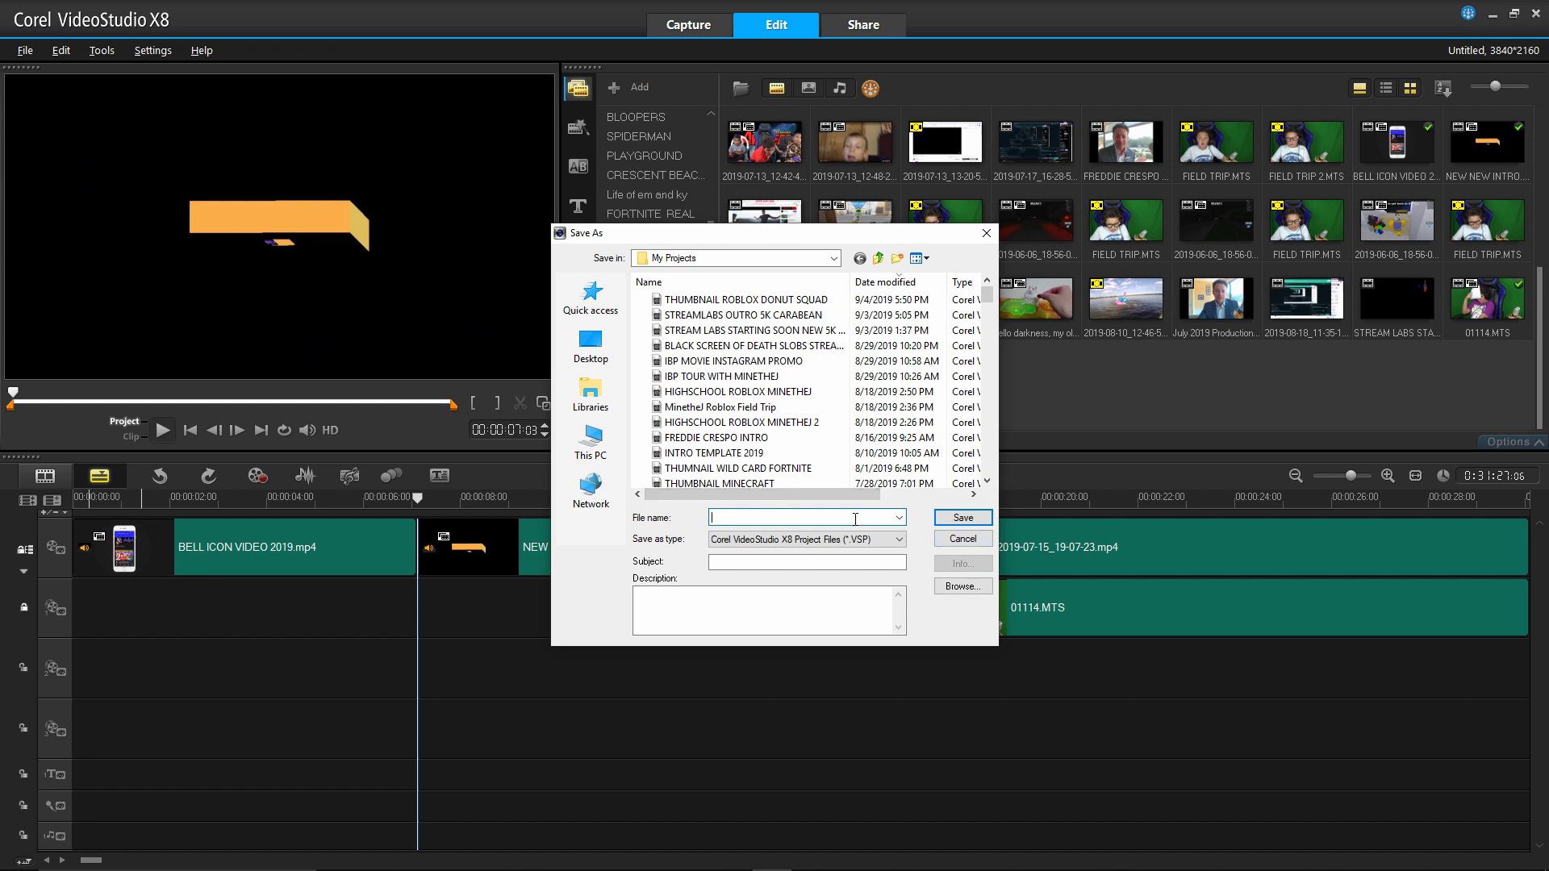
{"action": "type", "text": "ROBL"}
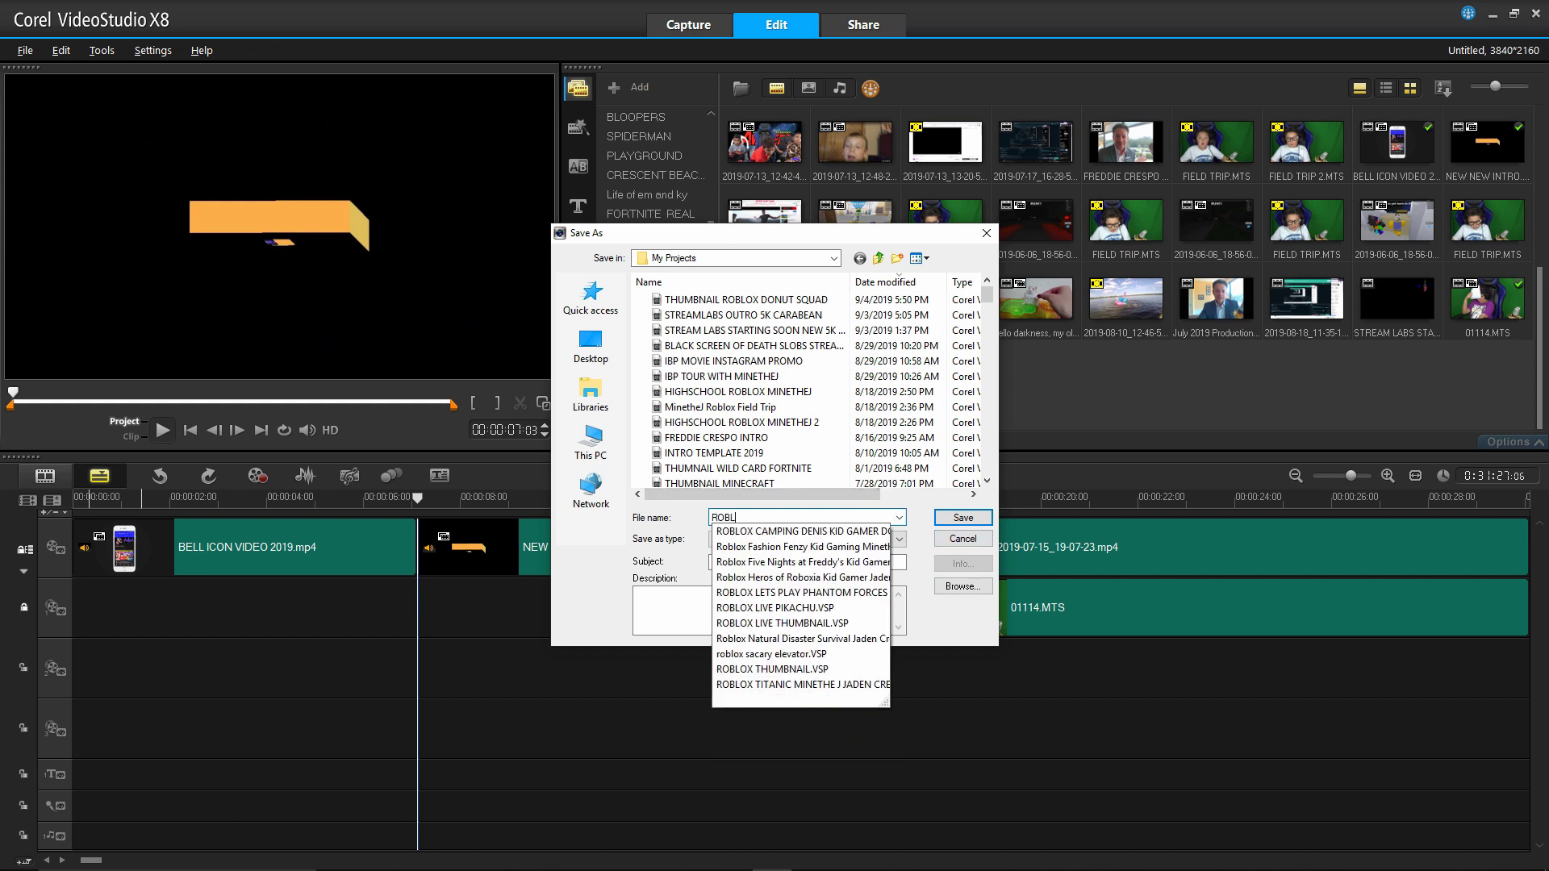
{"action": "type", "text": "OX MINETHEJ"}
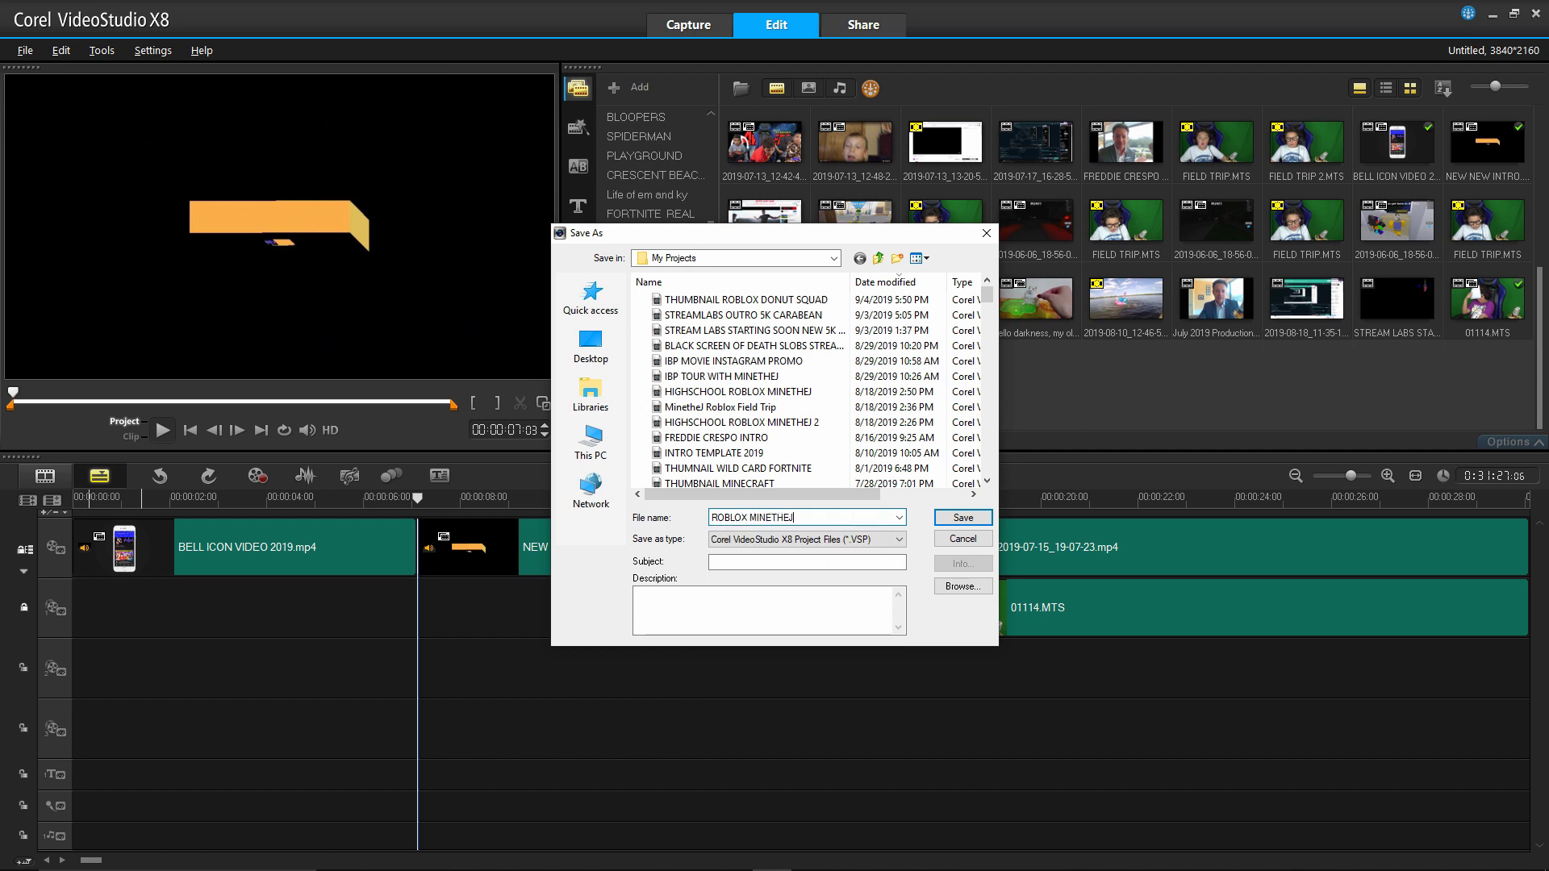
{"action": "left_click", "coordinate": [965, 518]}
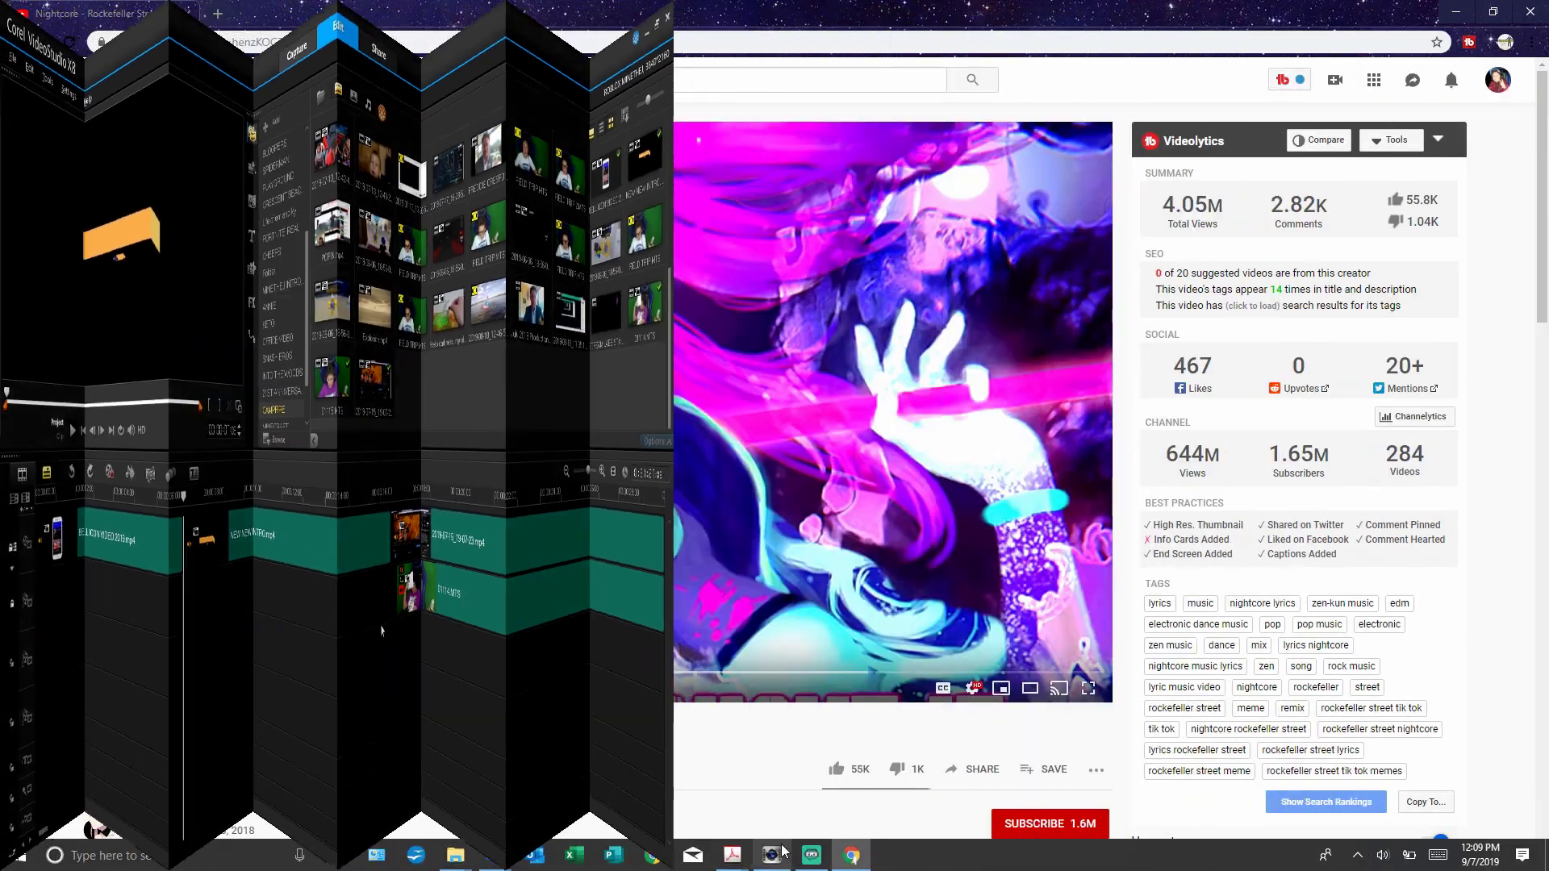
- Switch to VideoStudio and review the music and overlay track count options in the Track Manager, keeping three music tracks
{"action": "left_click", "coordinate": [775, 856]}
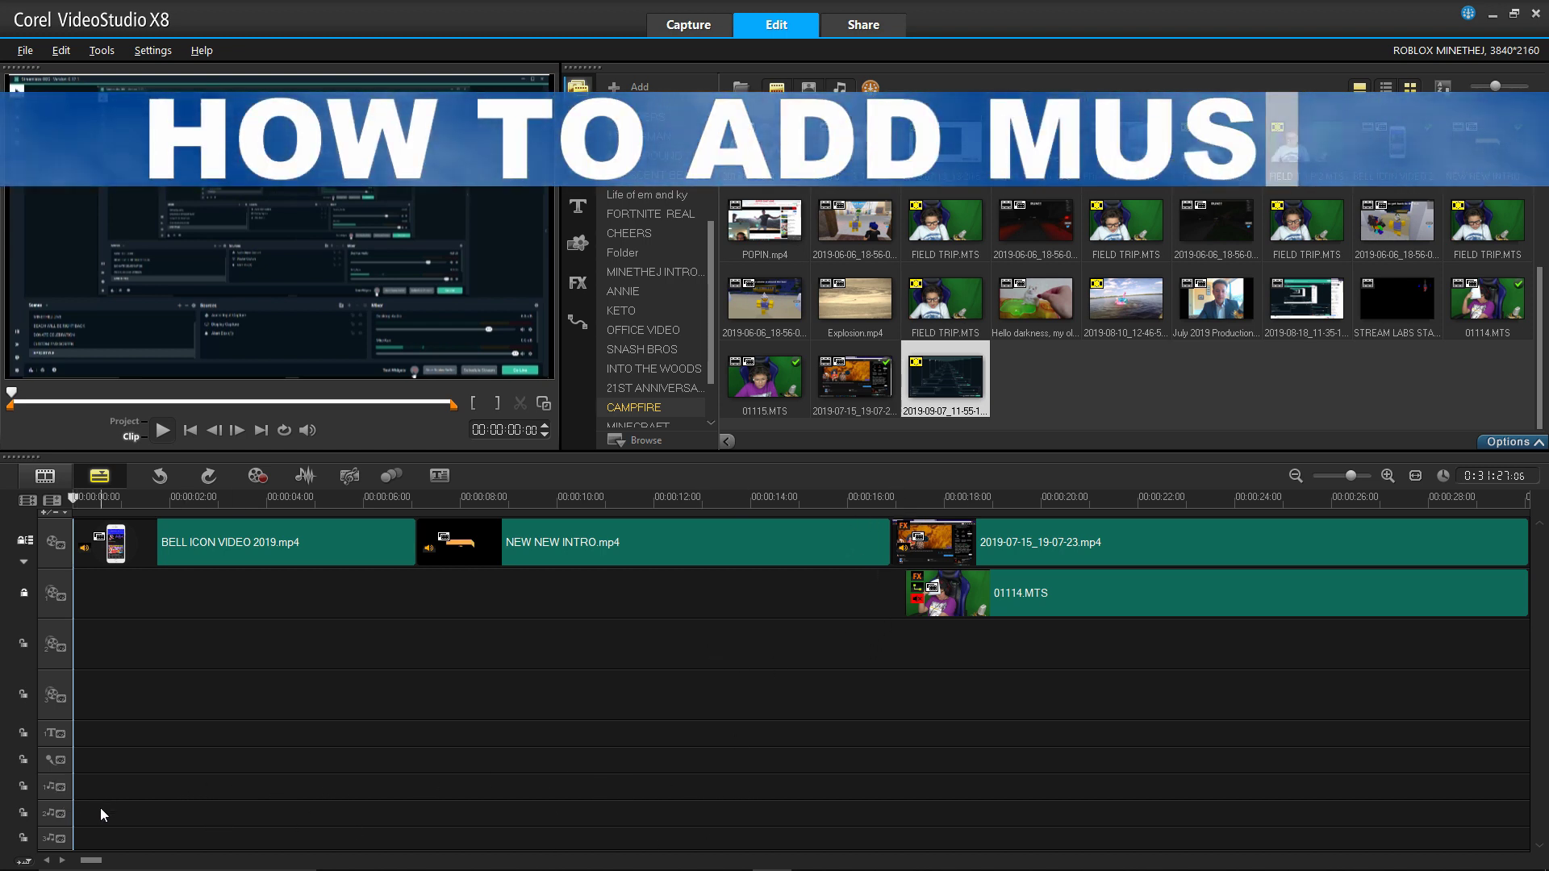
{"action": "left_click", "coordinate": [50, 502]}
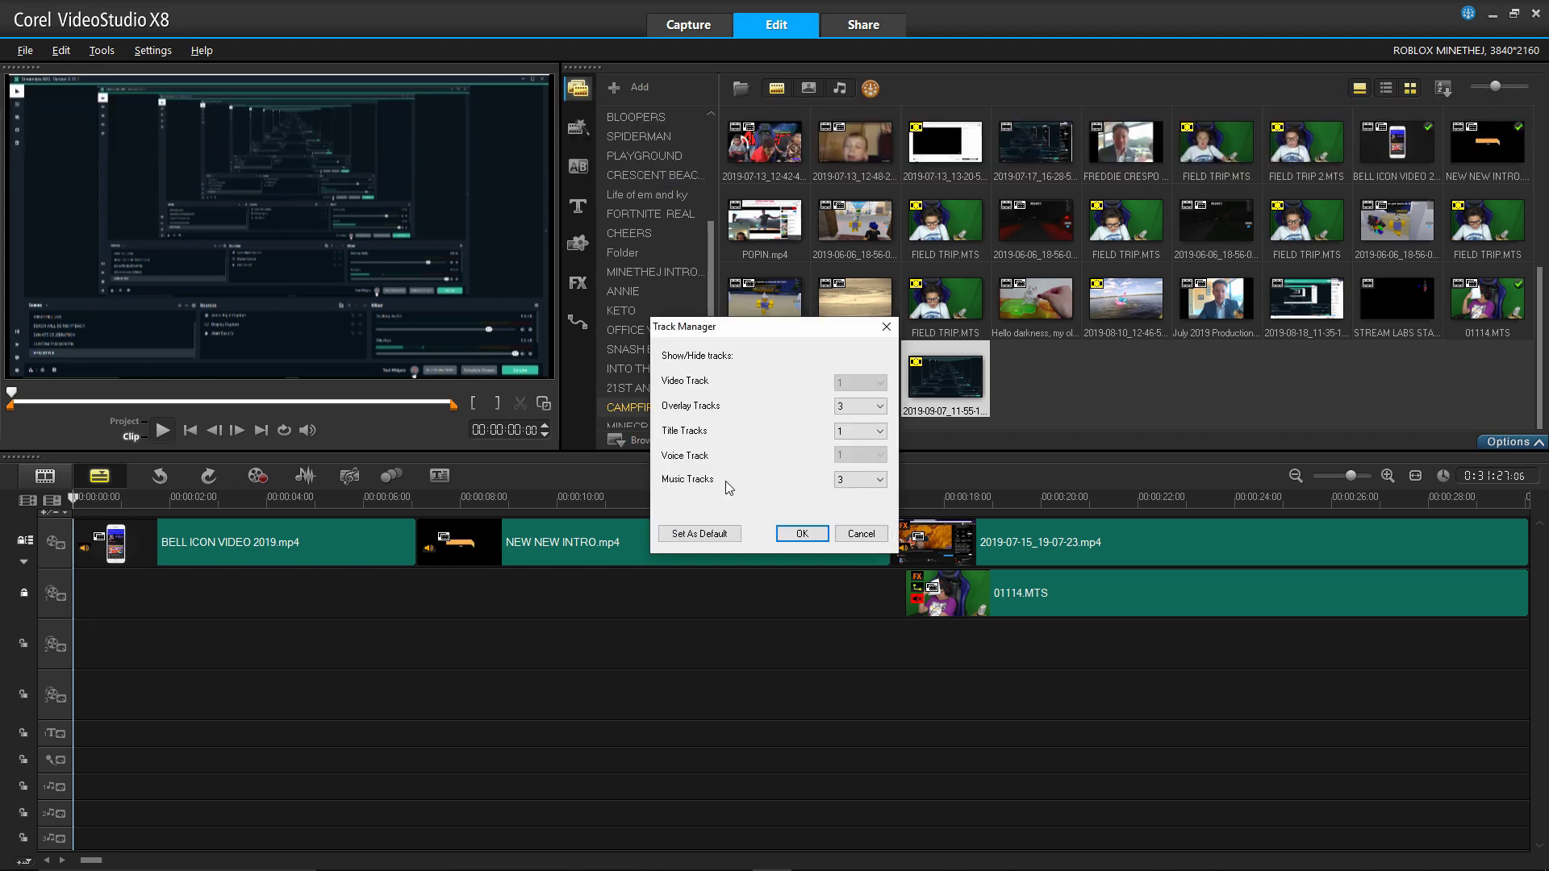
{"action": "left_click", "coordinate": [880, 481]}
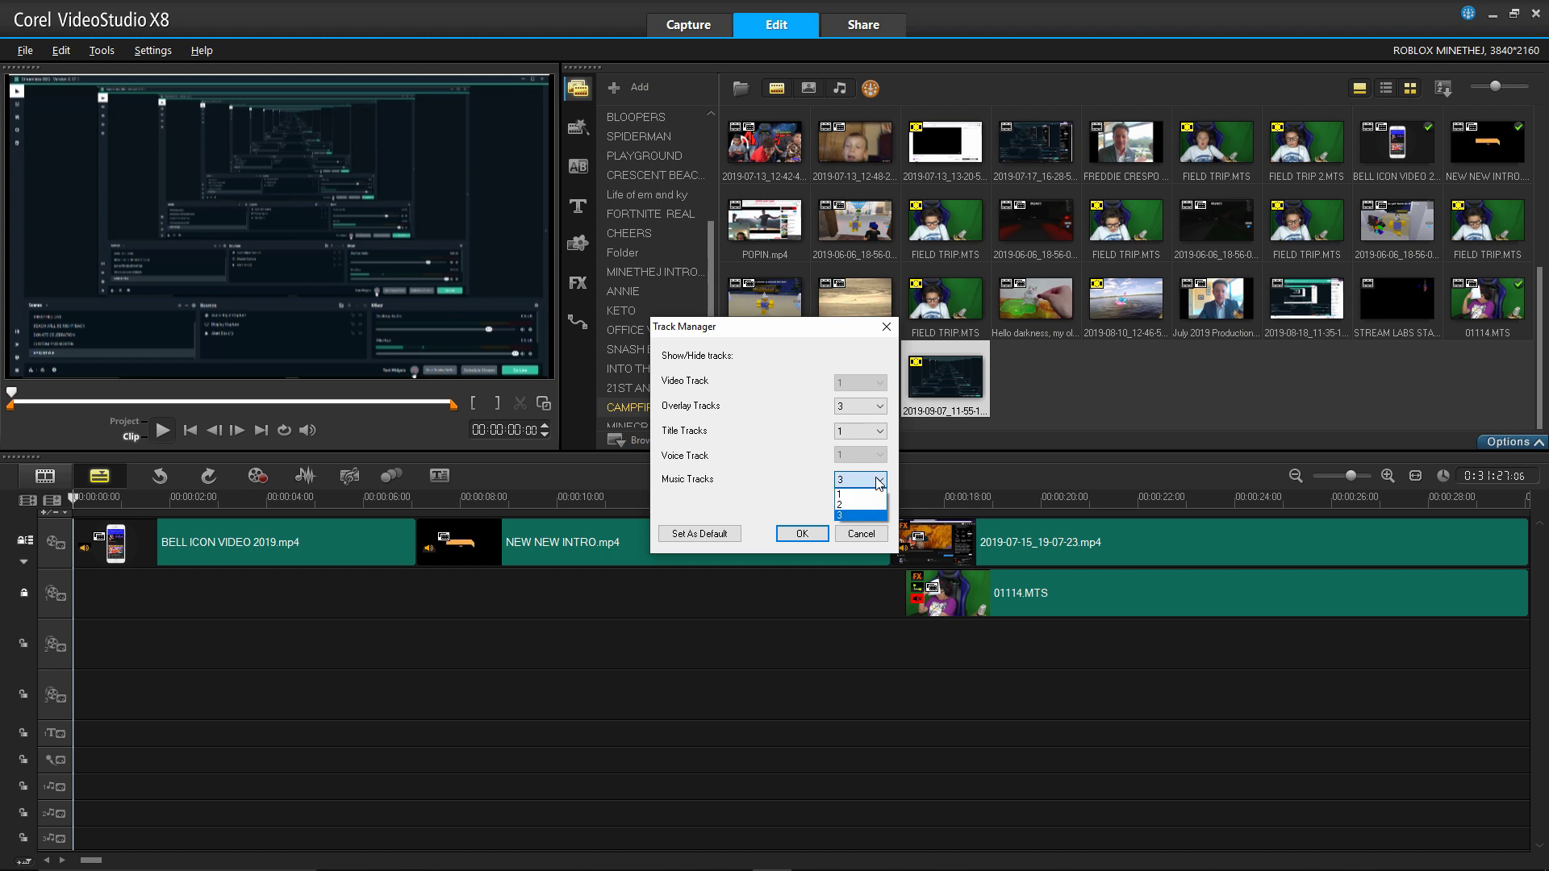
{"action": "left_click", "coordinate": [852, 520]}
{"action": "left_click", "coordinate": [803, 534]}
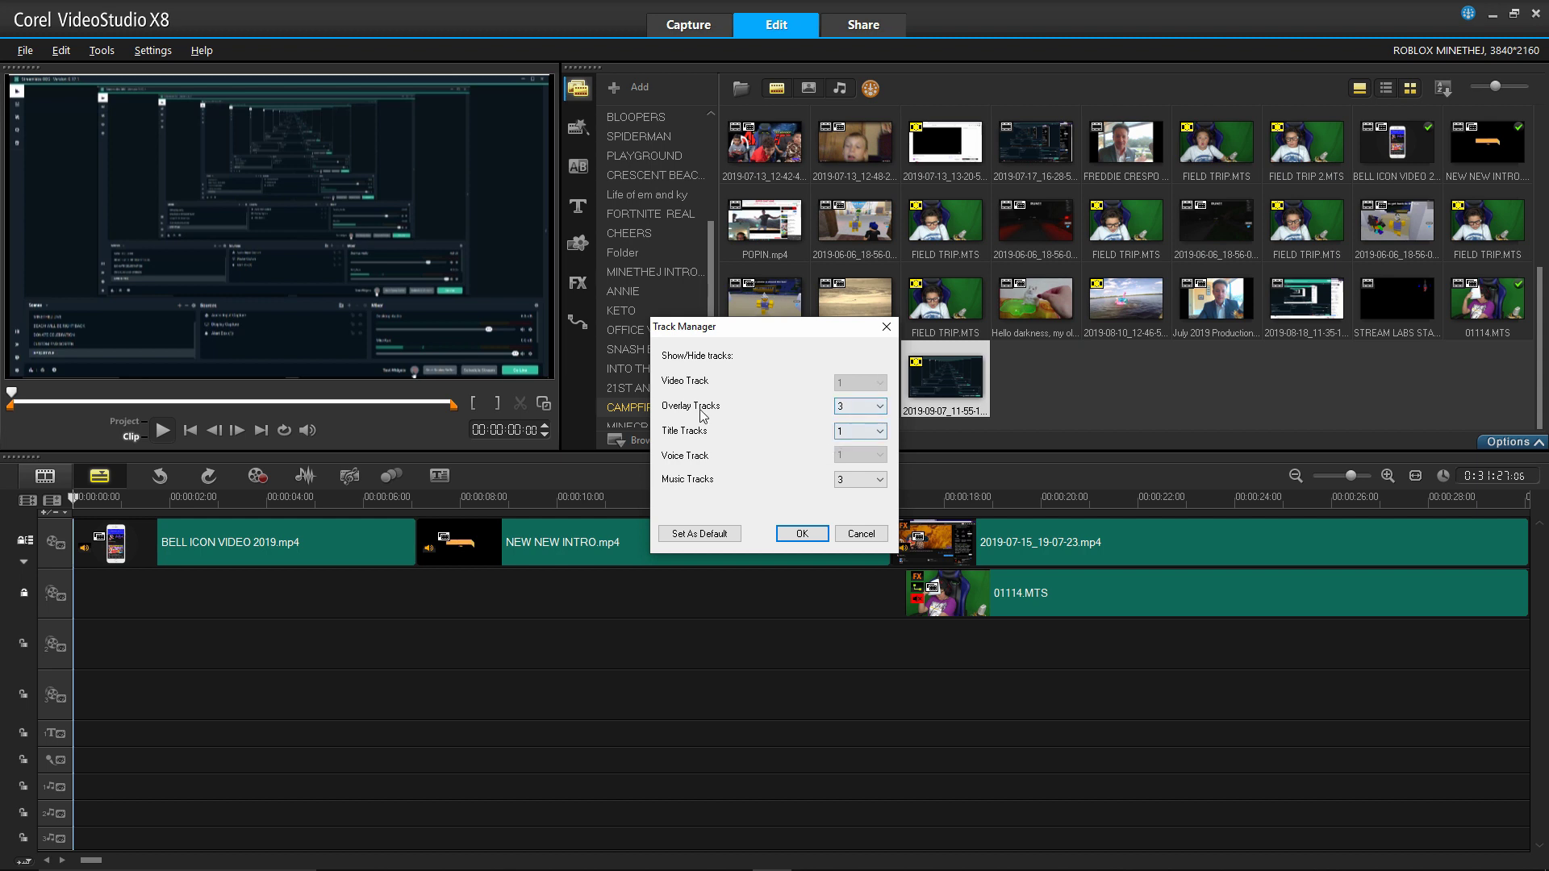
{"action": "left_click", "coordinate": [879, 406]}
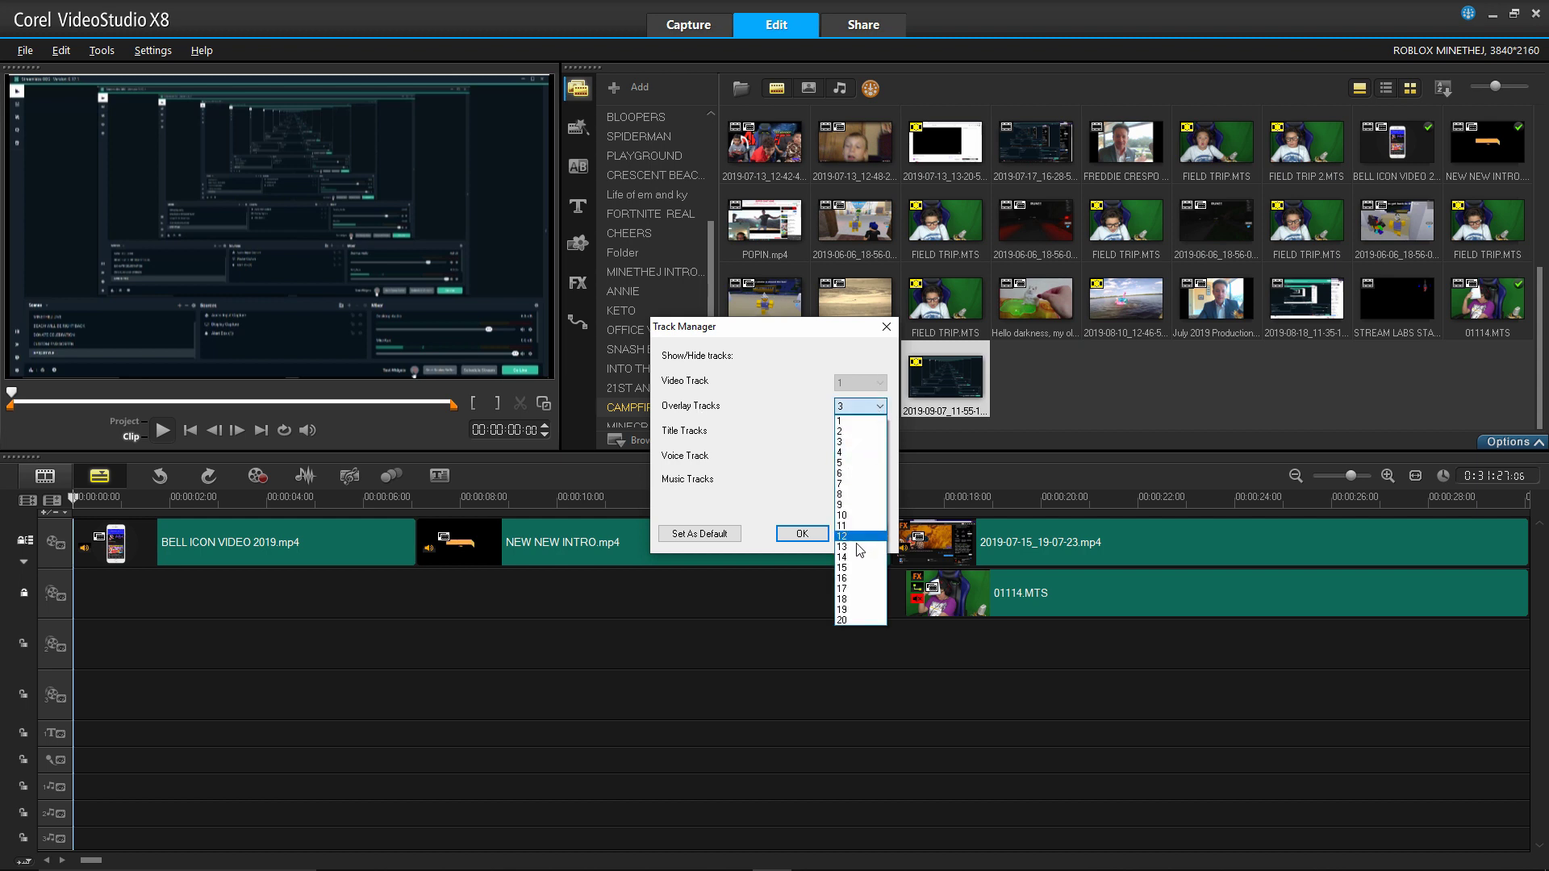
{"action": "left_click", "coordinate": [806, 342]}
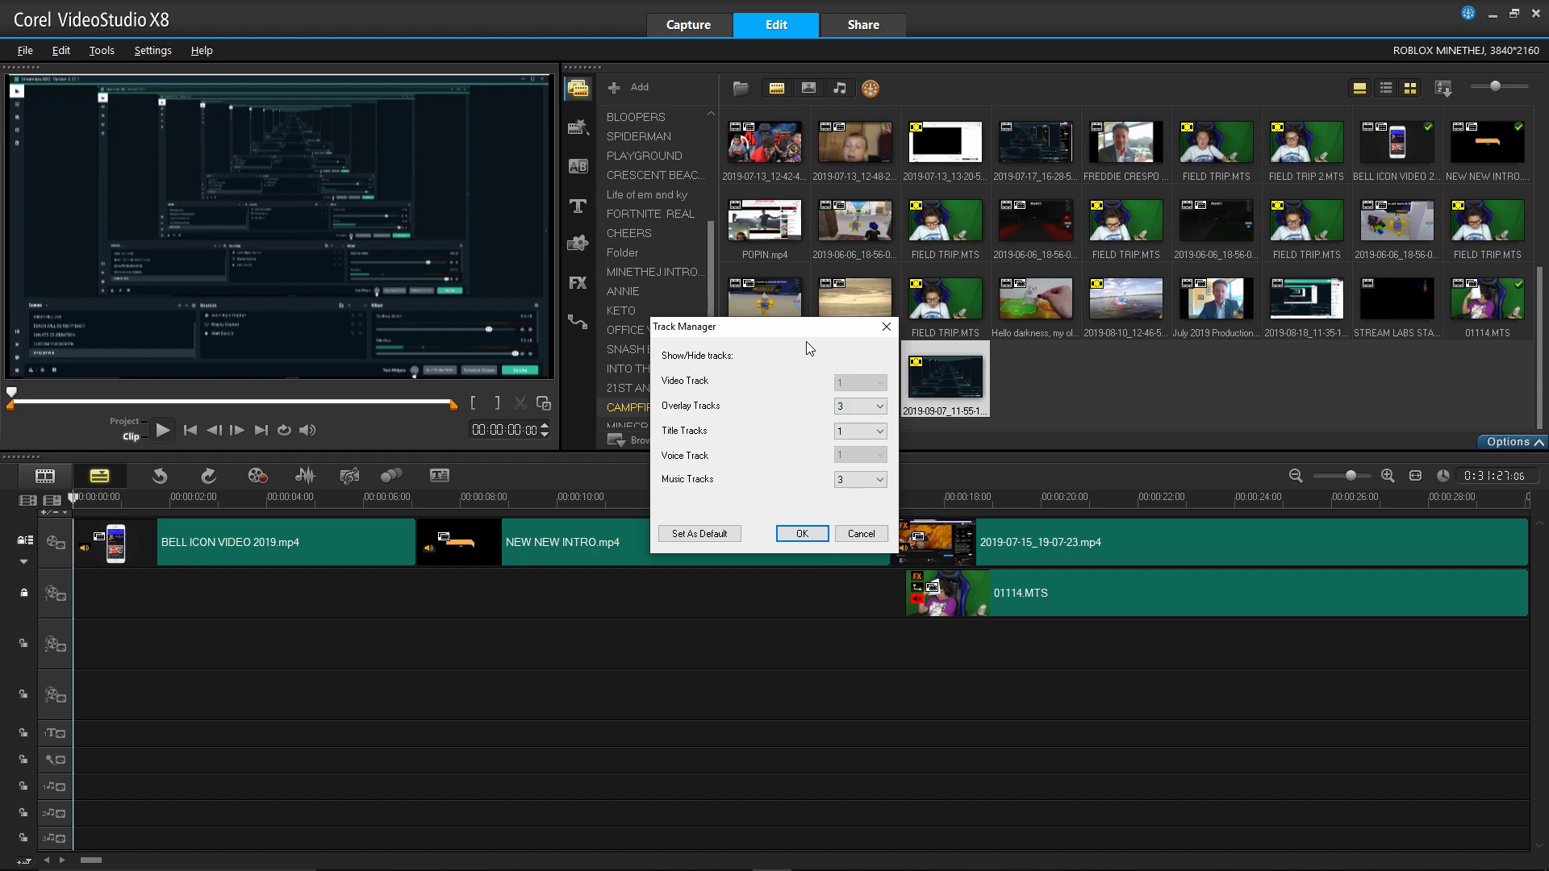
{"action": "left_click", "coordinate": [787, 535]}
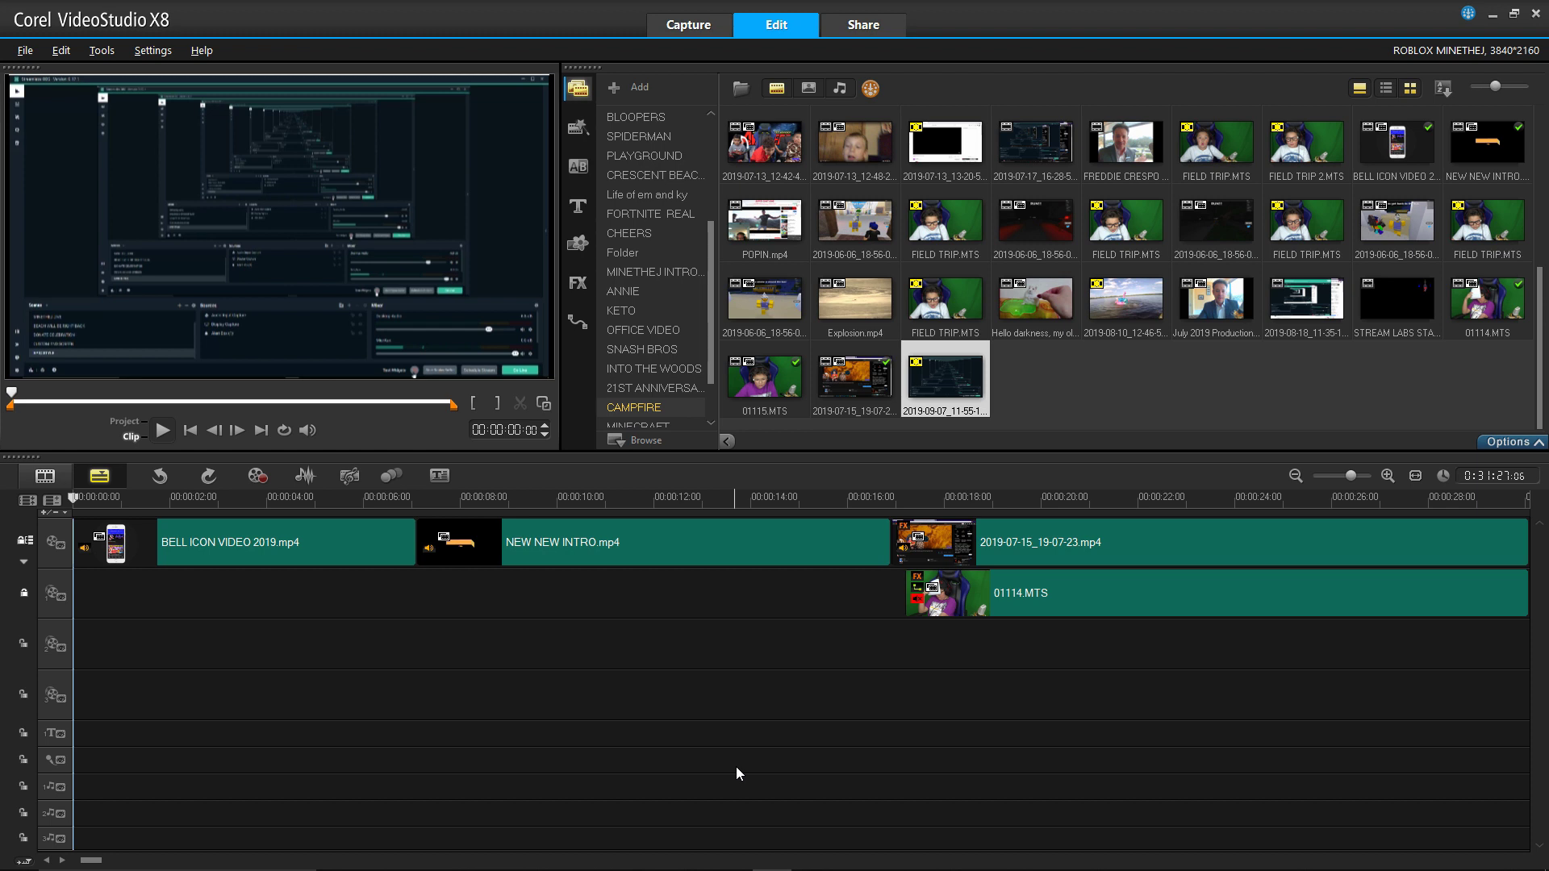
- Switch to the browser with the Nightcore - Rockefeller Street video and turn its player volume up to maximum
{"action": "mouse_move", "coordinate": [730, 868]}
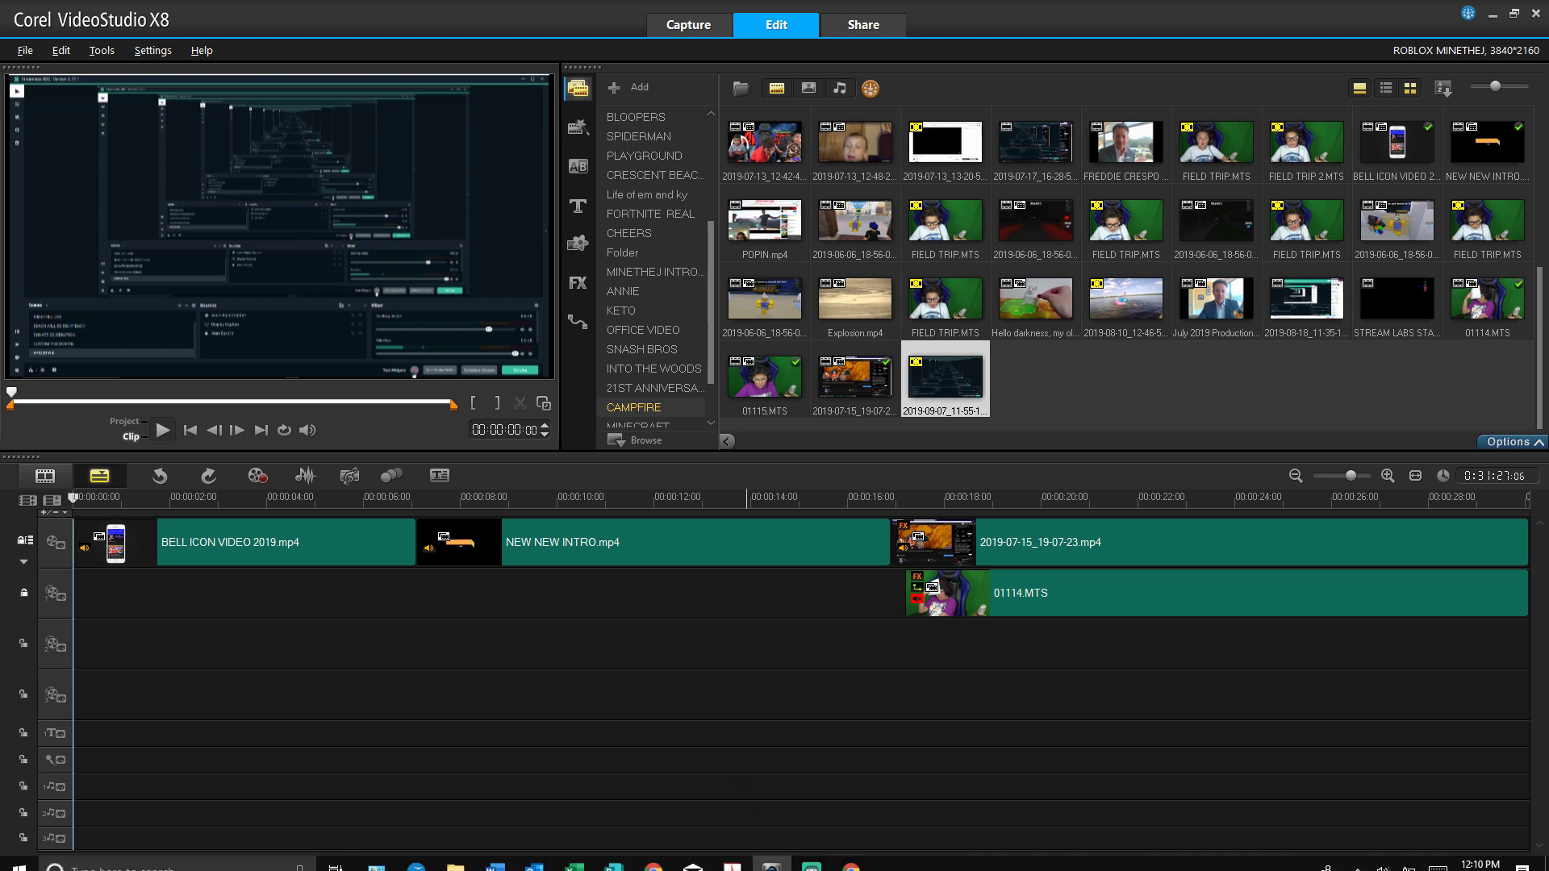
{"action": "left_click", "coordinate": [854, 859]}
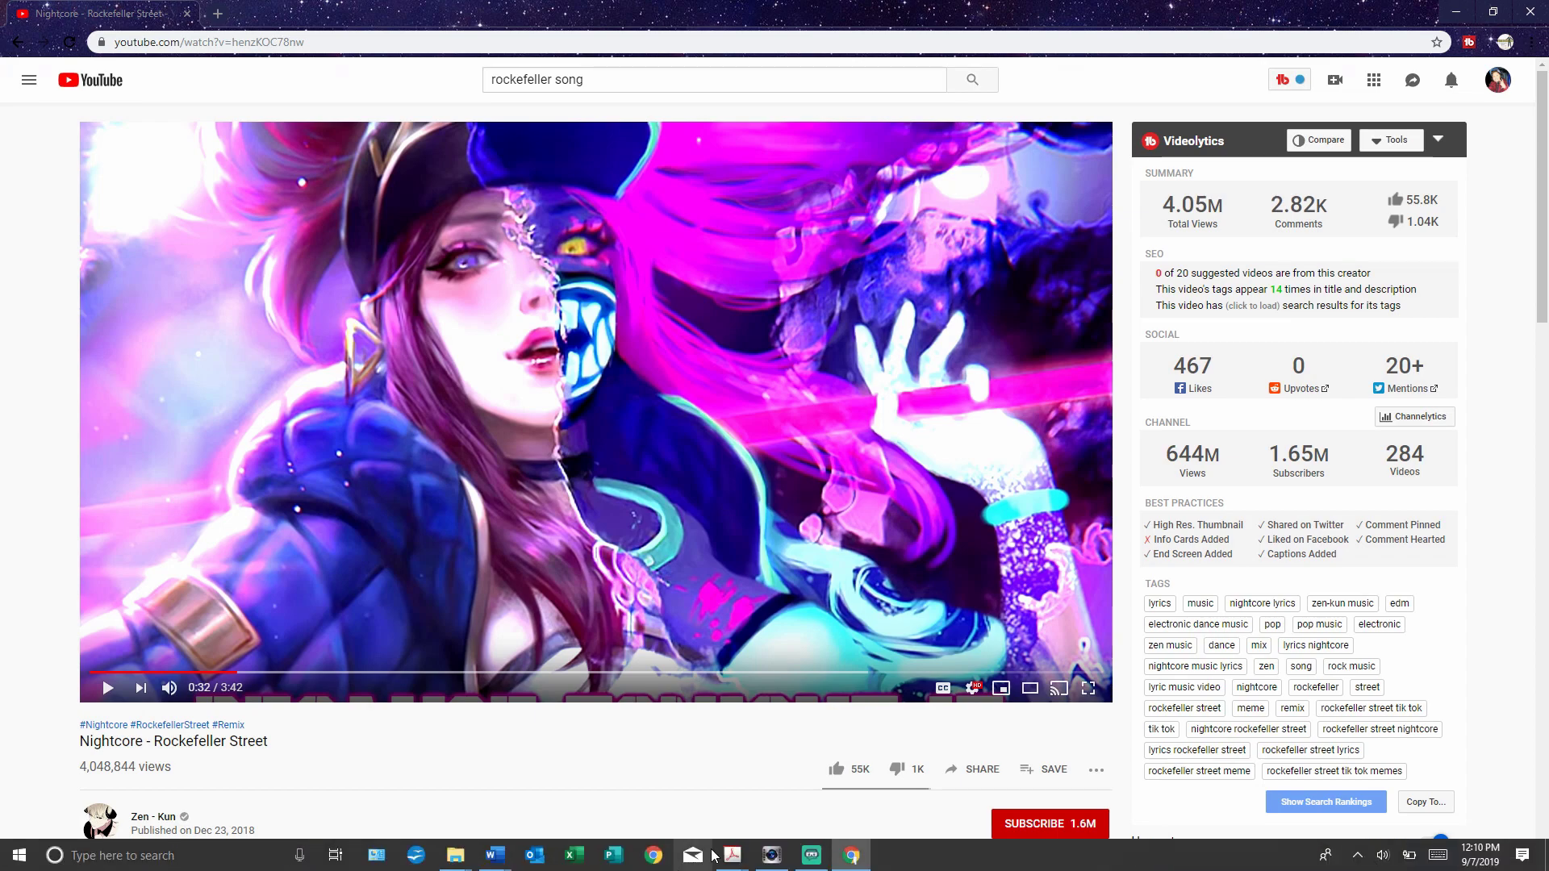
{"action": "left_click", "coordinate": [811, 857]}
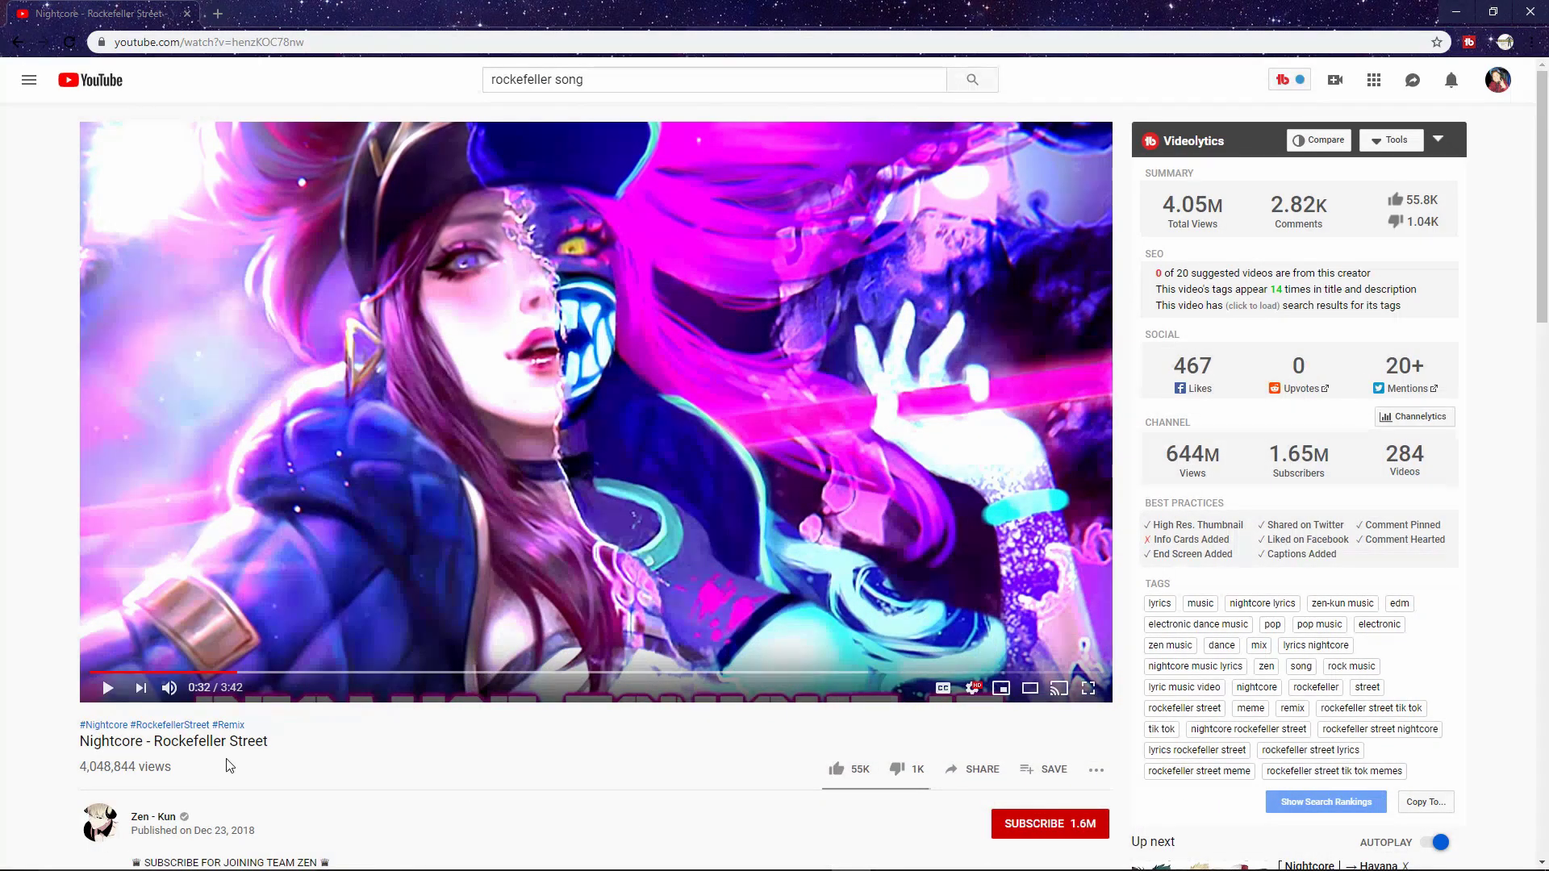
{"action": "mouse_move", "coordinate": [206, 692]}
{"action": "left_click_drag", "start_coordinate": [206, 693], "coordinate": [222, 689]}
- In Streamlabs OBS, raise the Desktop Audio level to 0.0 dB, and return to the YouTube video in the browser
{"action": "mouse_move", "coordinate": [1433, 869]}
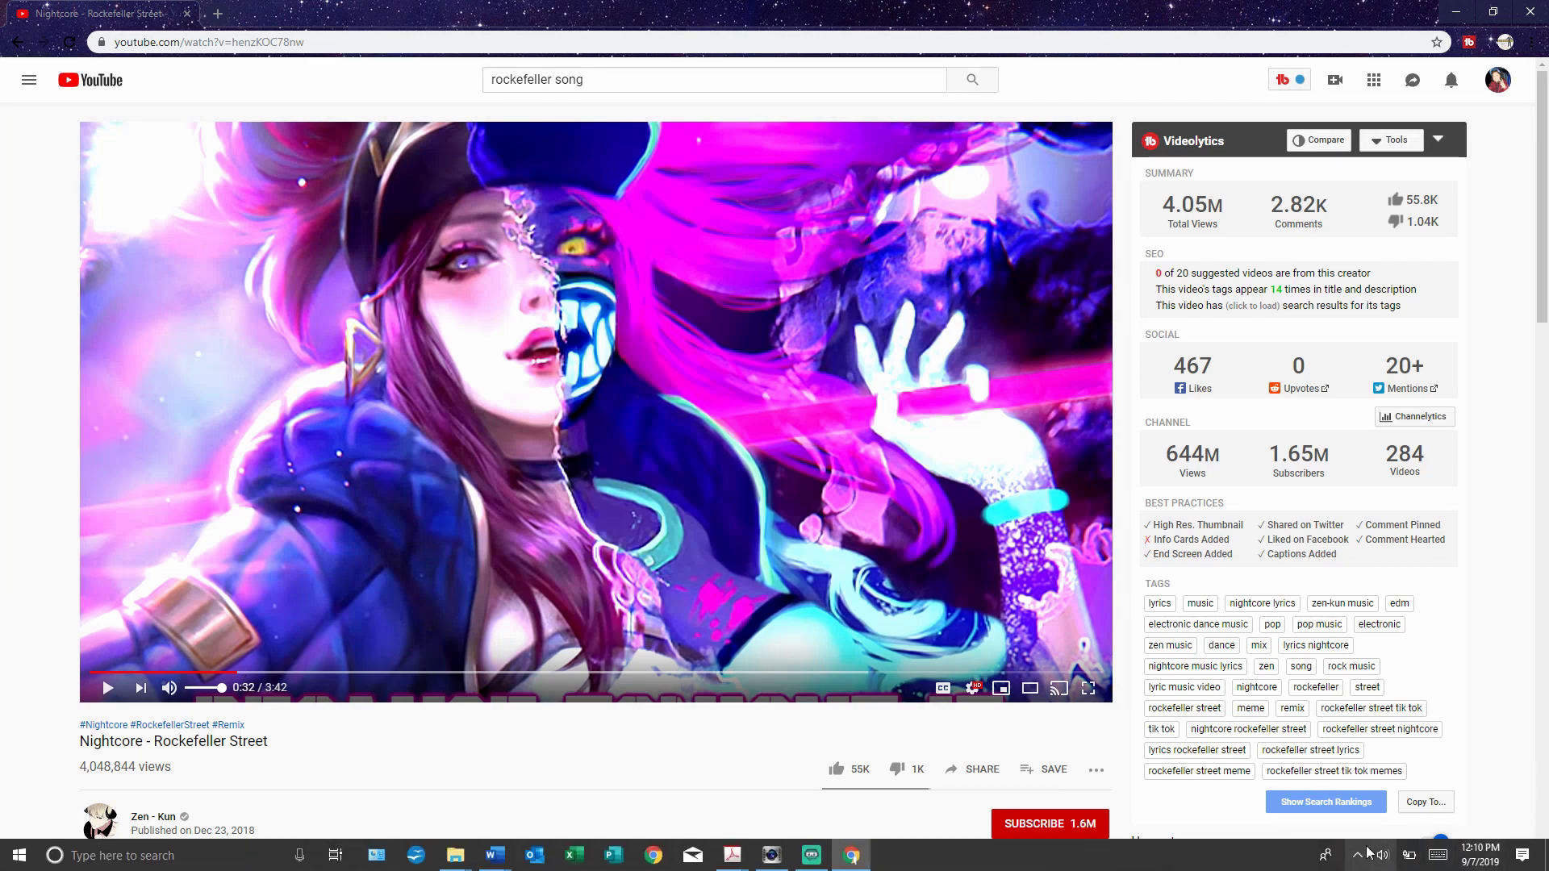
{"action": "left_click", "coordinate": [815, 861]}
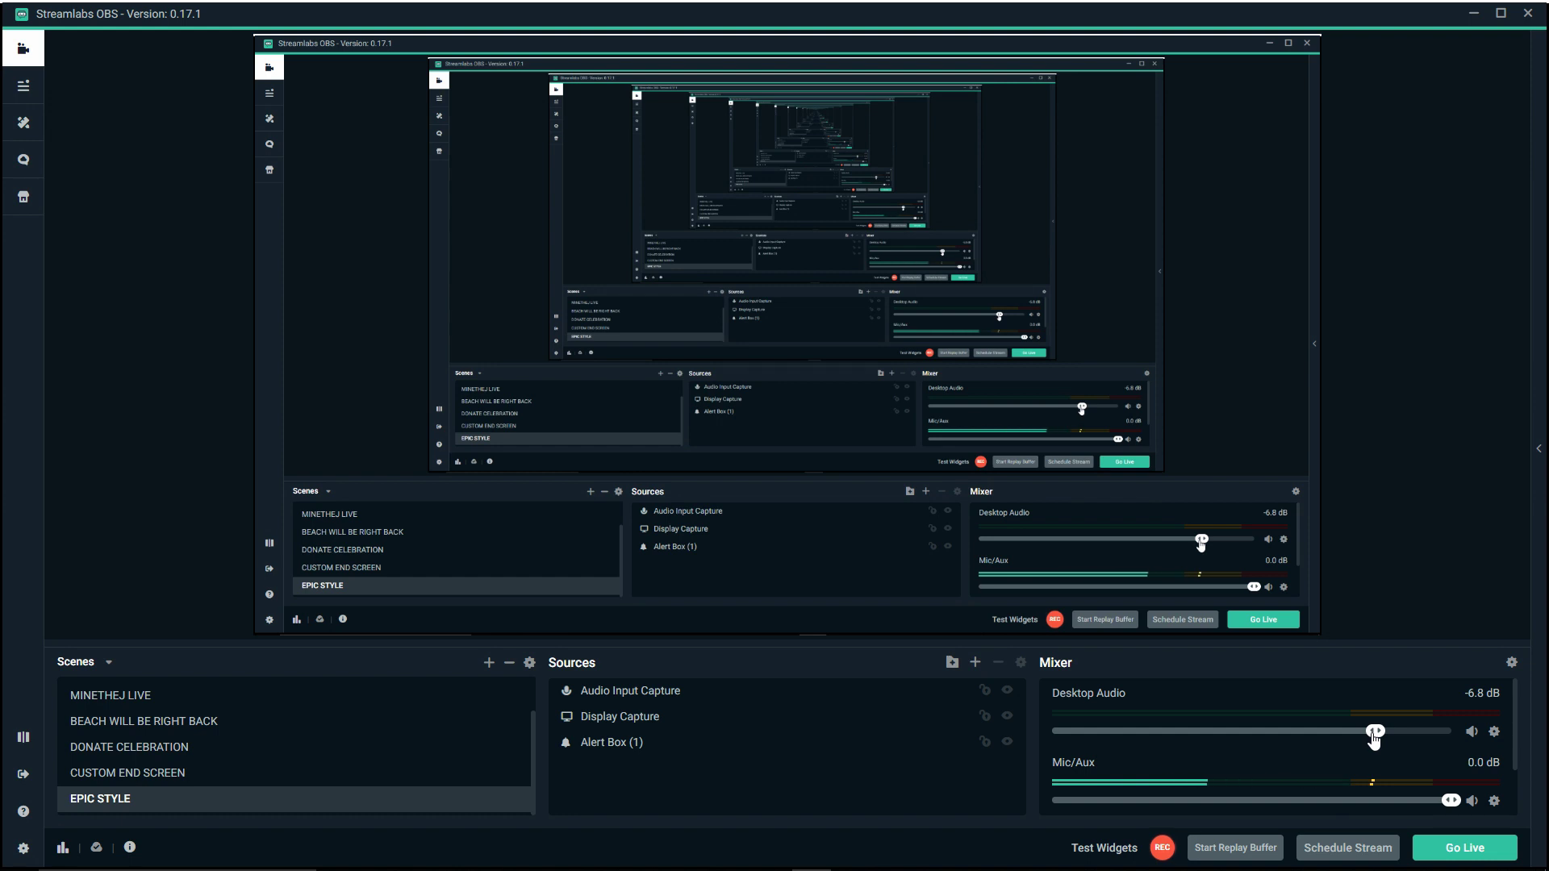
{"action": "left_click_drag", "start_coordinate": [1374, 738], "coordinate": [1457, 734]}
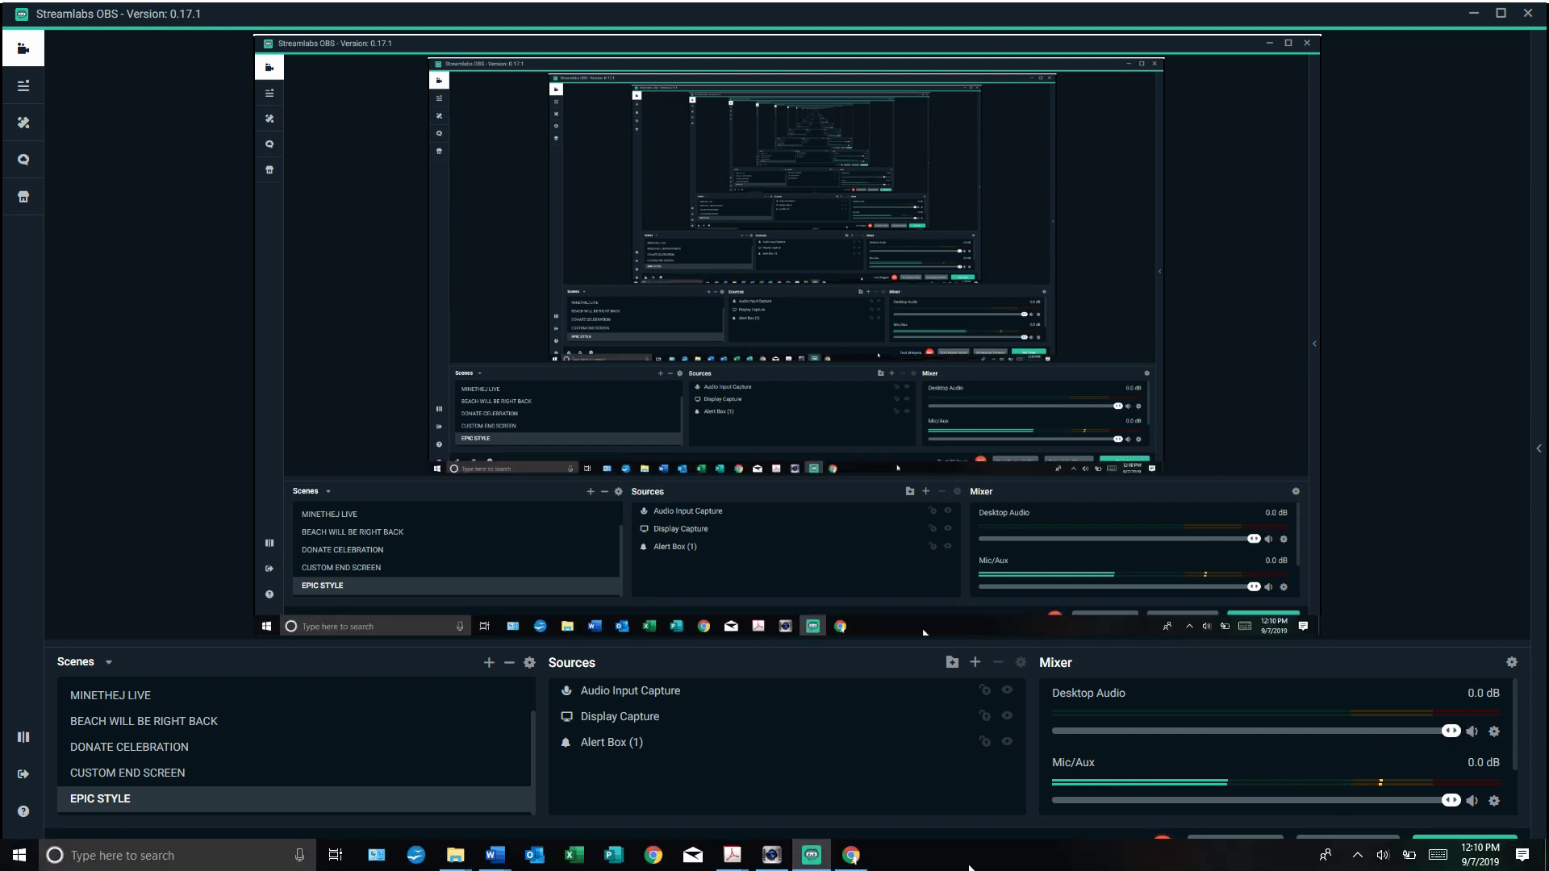
{"action": "left_click", "coordinate": [1472, 18]}
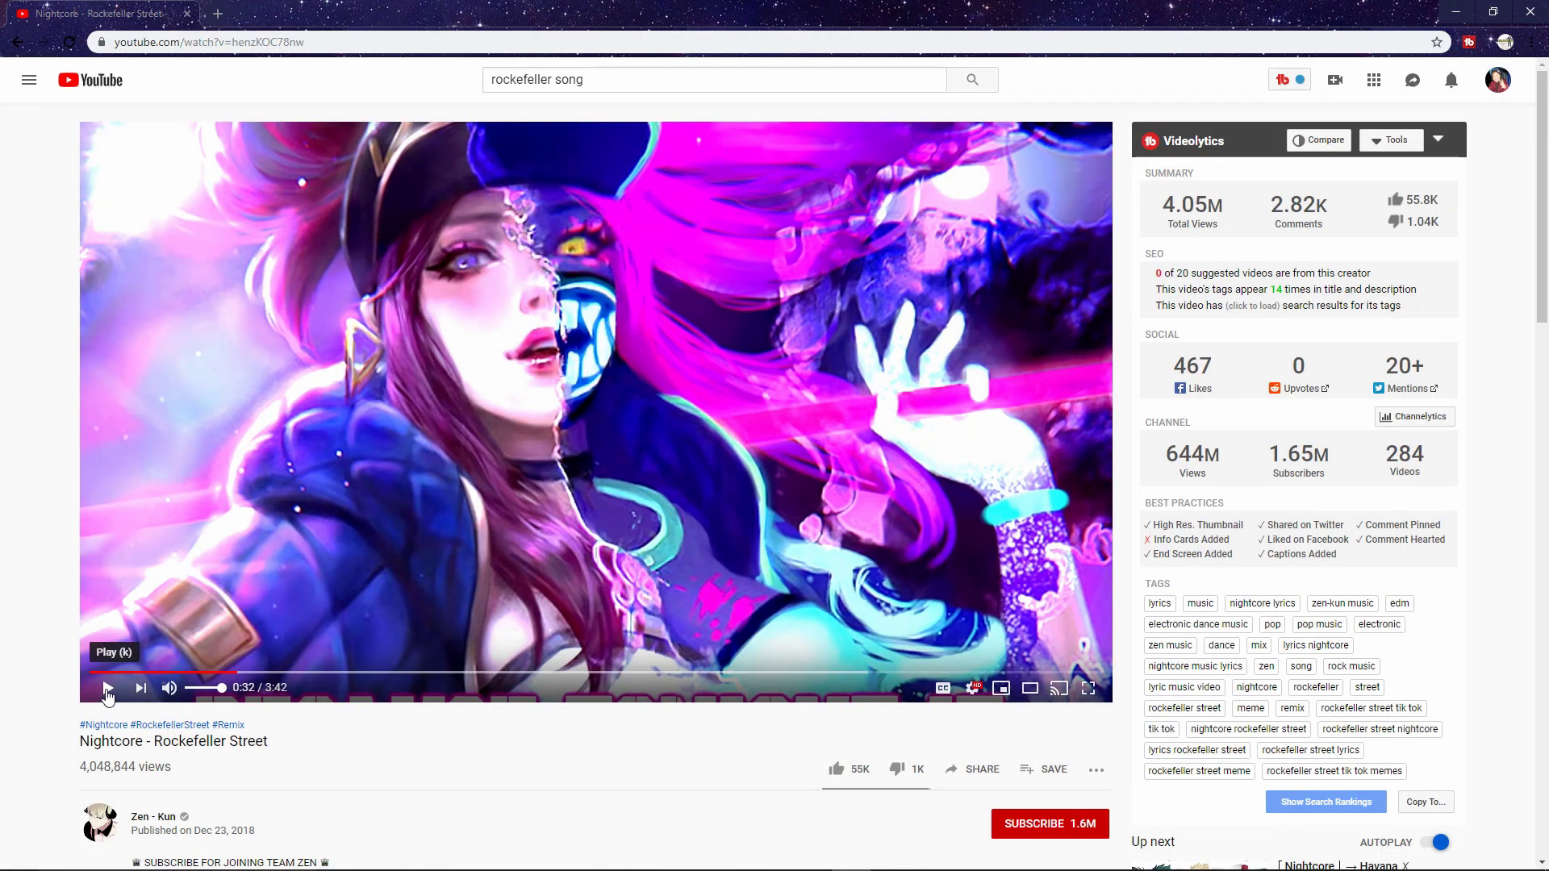
- Play the Rockefeller Street song from 0:32 to 0:45, pause it, and switch to Streamlabs OBS
{"action": "left_click", "coordinate": [108, 690]}
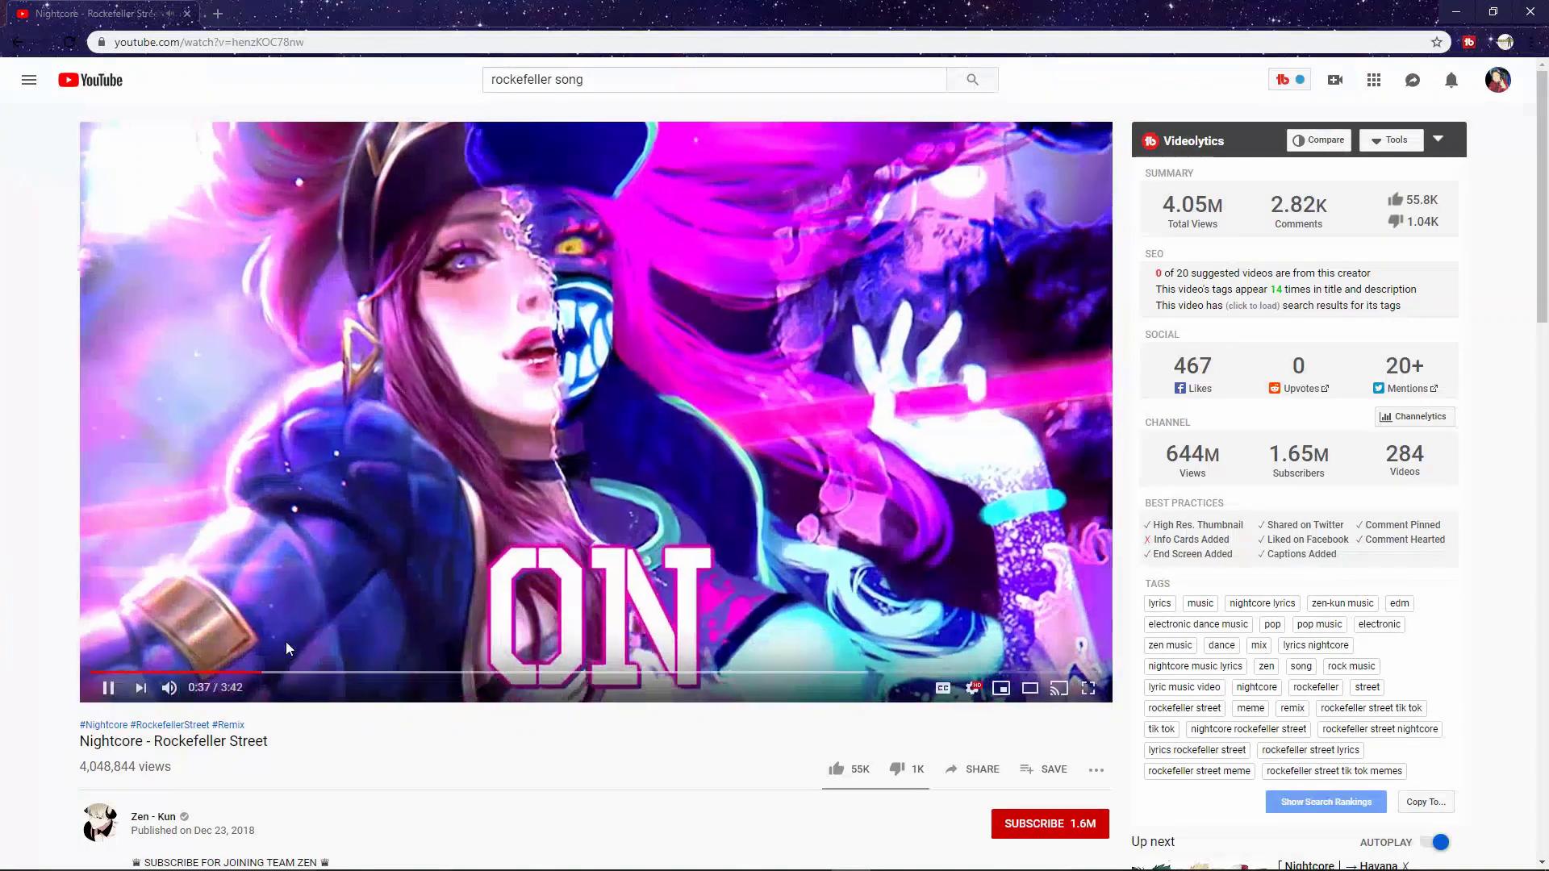
{"action": "left_click", "coordinate": [286, 642]}
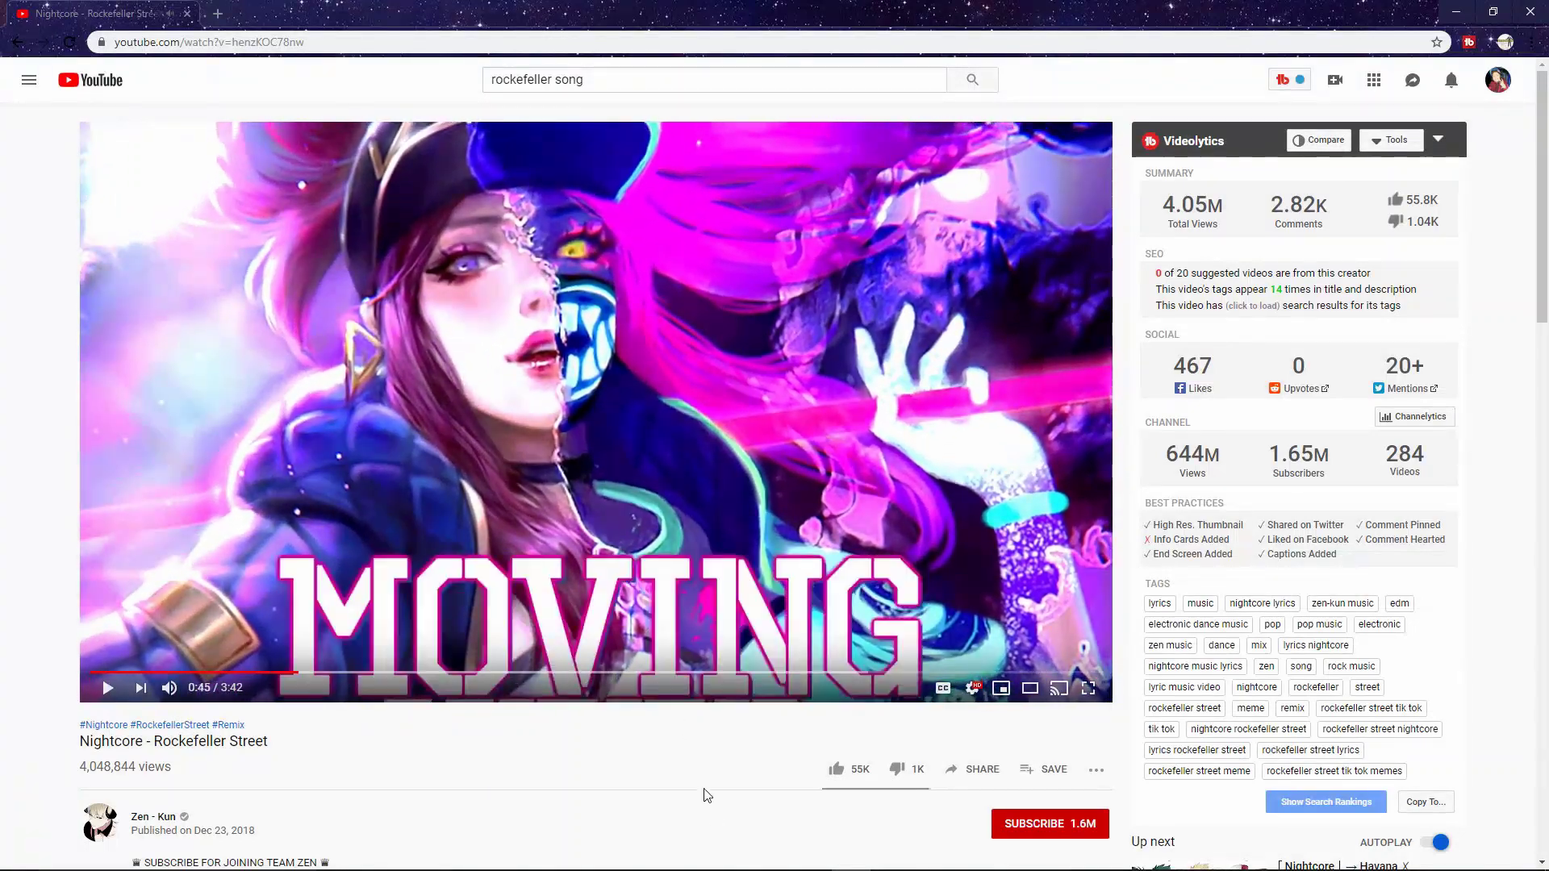
{"action": "left_click", "coordinate": [810, 862]}
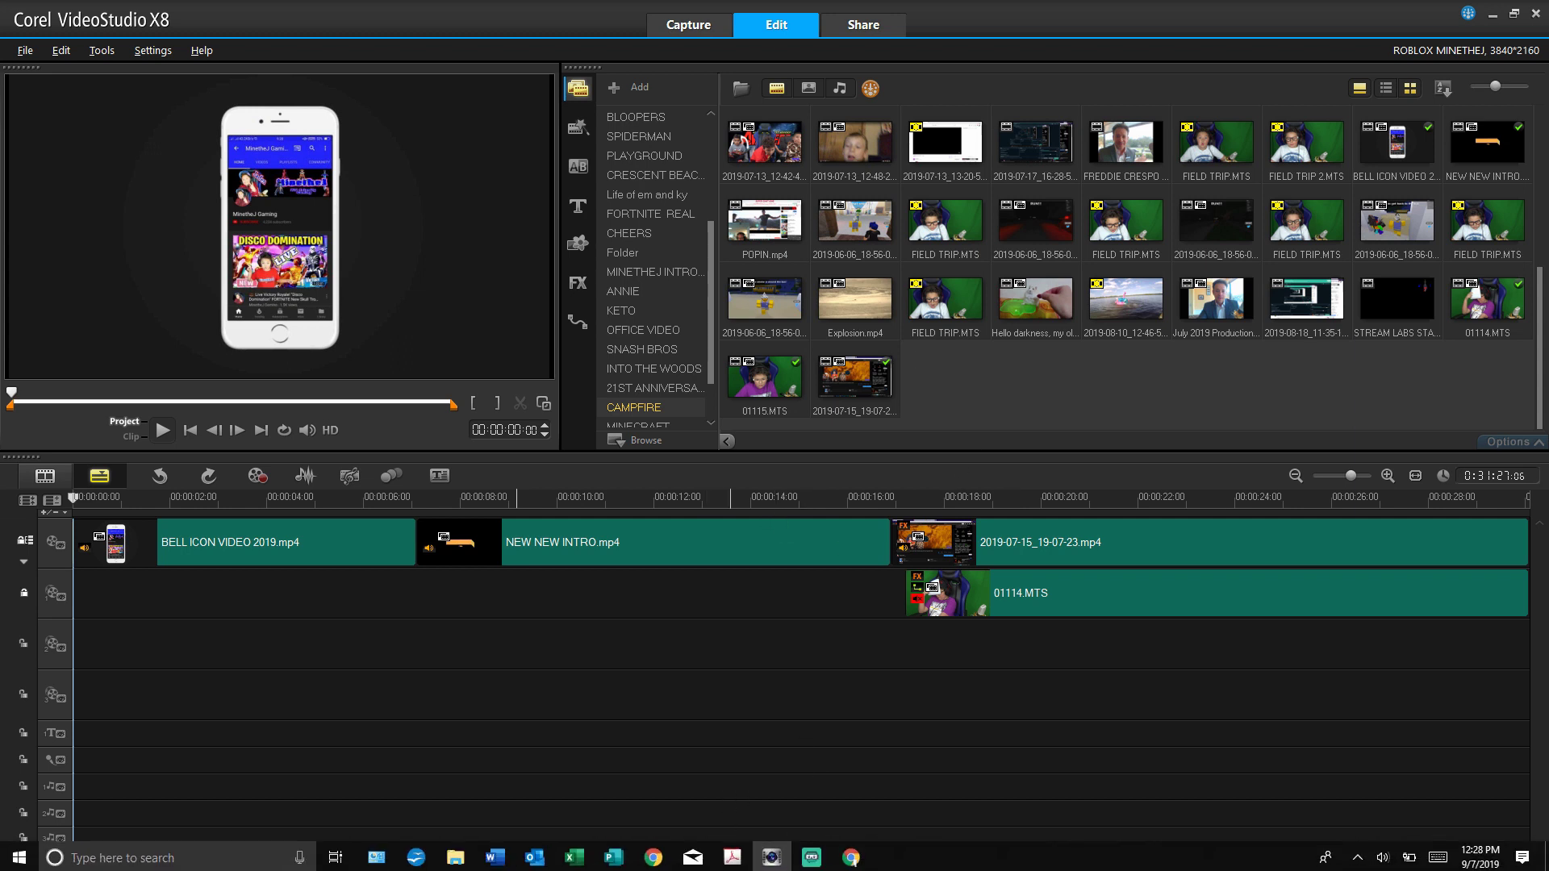
- Import the recording 2019-09-07_12-09-38 from the 1 NEW PC SCREENS folder into VideoStudio's CAMPFIRE library folder
{"action": "mouse_move", "coordinate": [455, 855]}
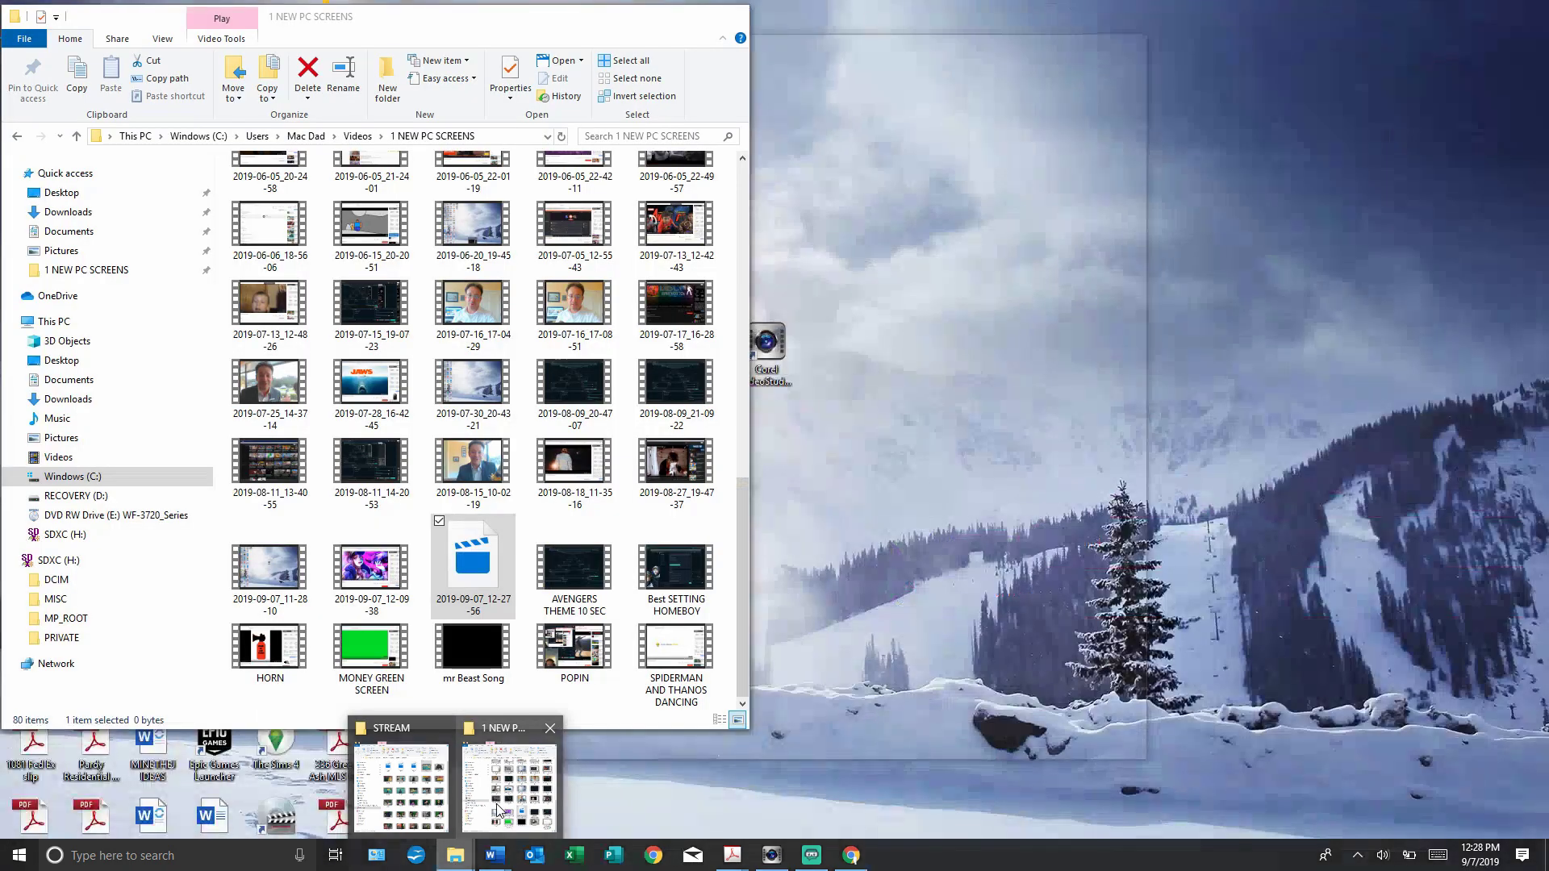
{"action": "left_click", "coordinate": [498, 811]}
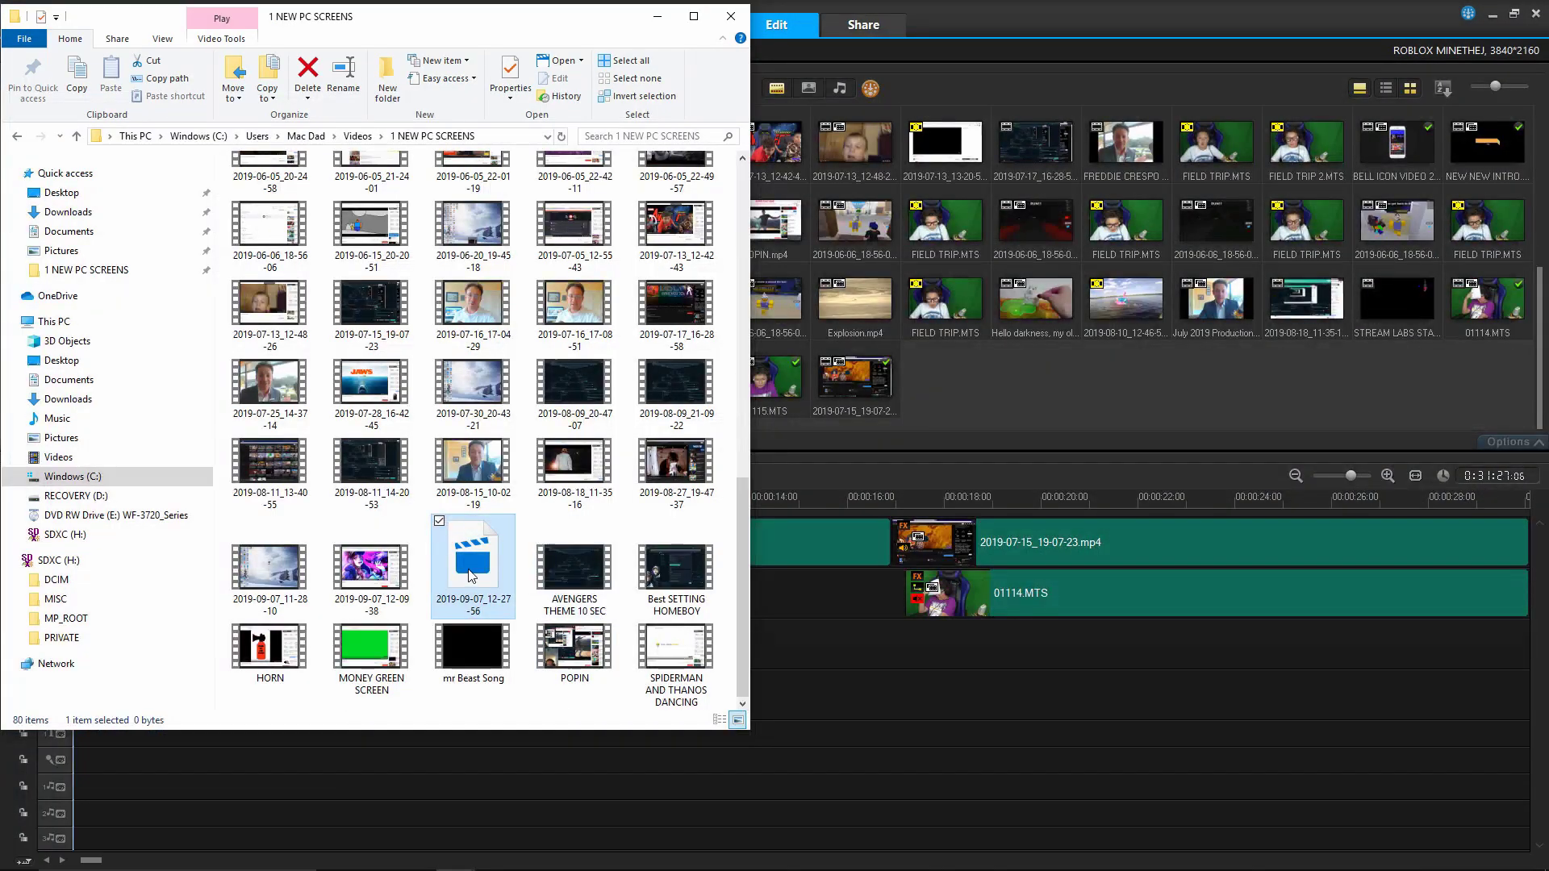
{"action": "left_click", "coordinate": [368, 572]}
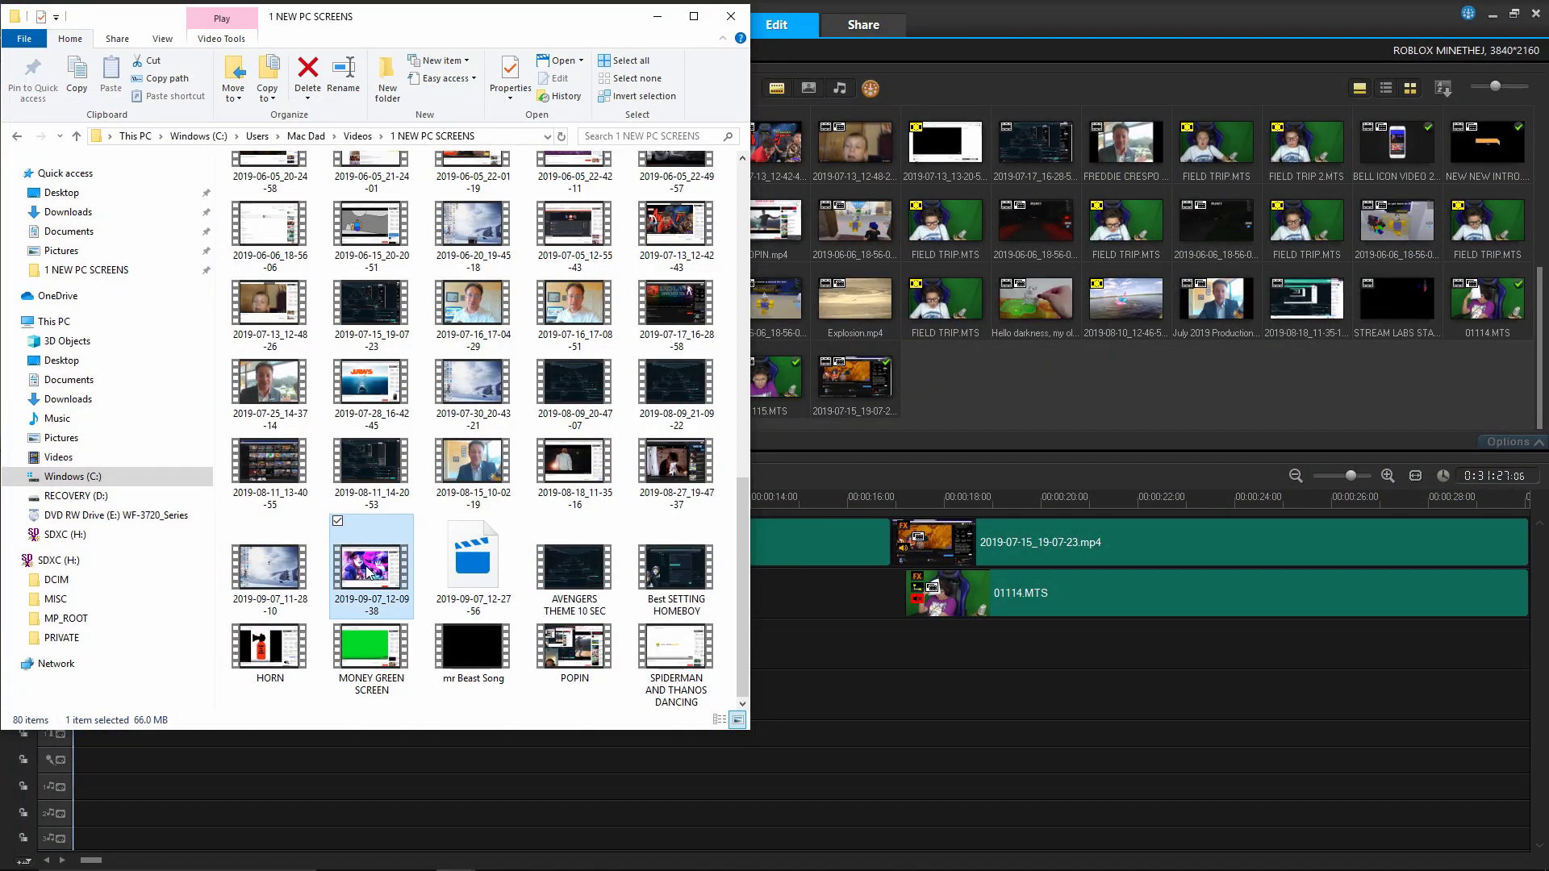
{"action": "mouse_move", "coordinate": [368, 571]}
{"action": "left_mouse_down"}
{"action": "mouse_move", "coordinate": [509, 496]}
{"action": "mouse_move", "coordinate": [839, 469]}
{"action": "mouse_move", "coordinate": [998, 380]}
{"action": "left_mouse_up"}
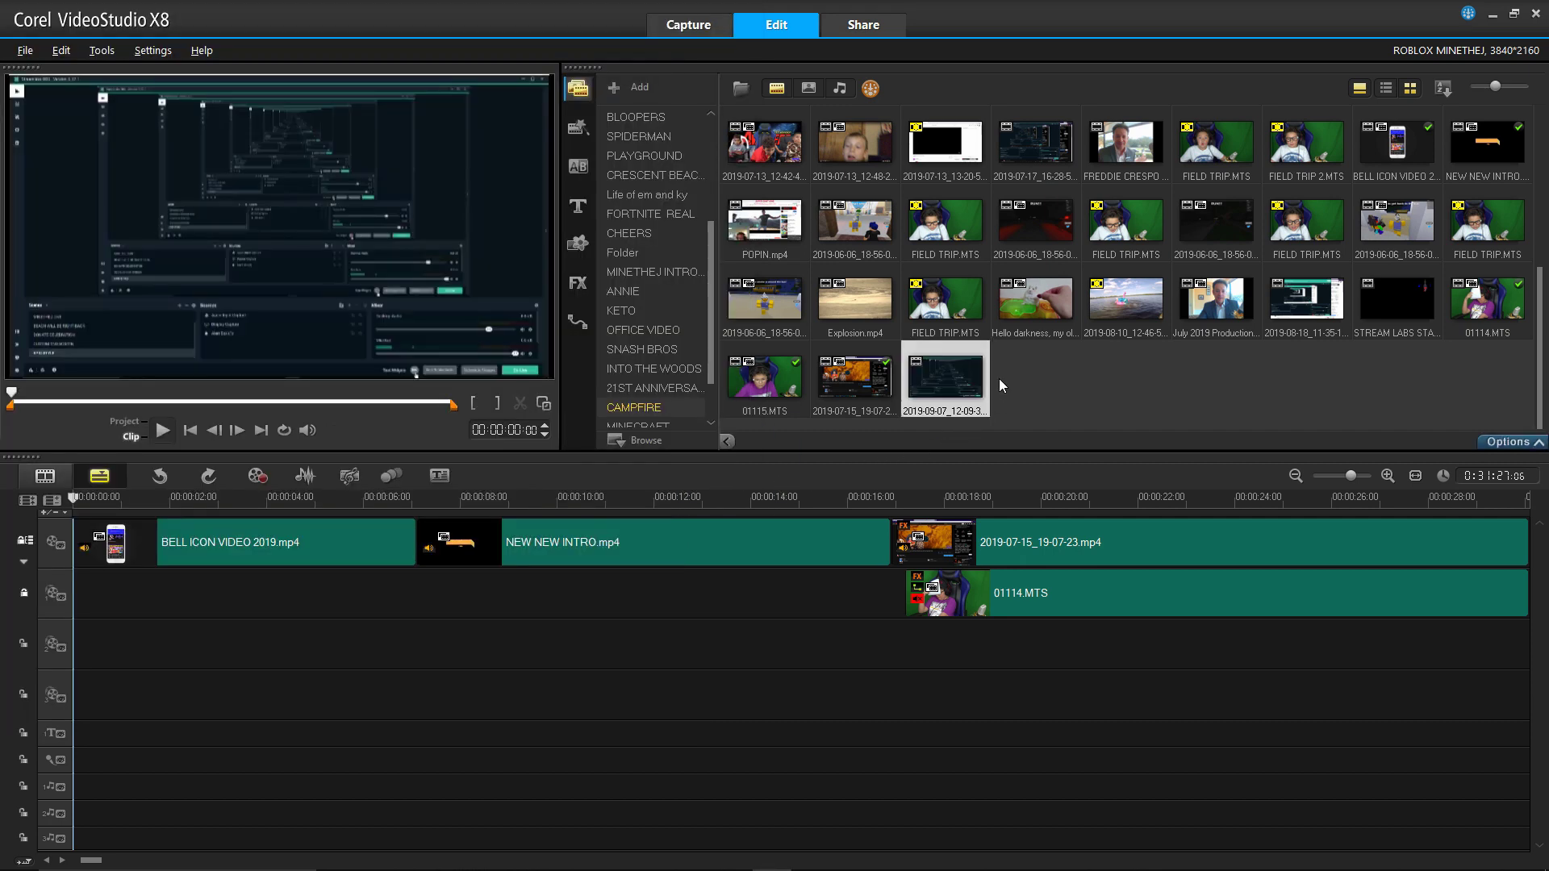
- Open the imported song recording in Single Clip Trim and set its mark-in point to 0:01:18:22
{"action": "double_click", "coordinate": [965, 389]}
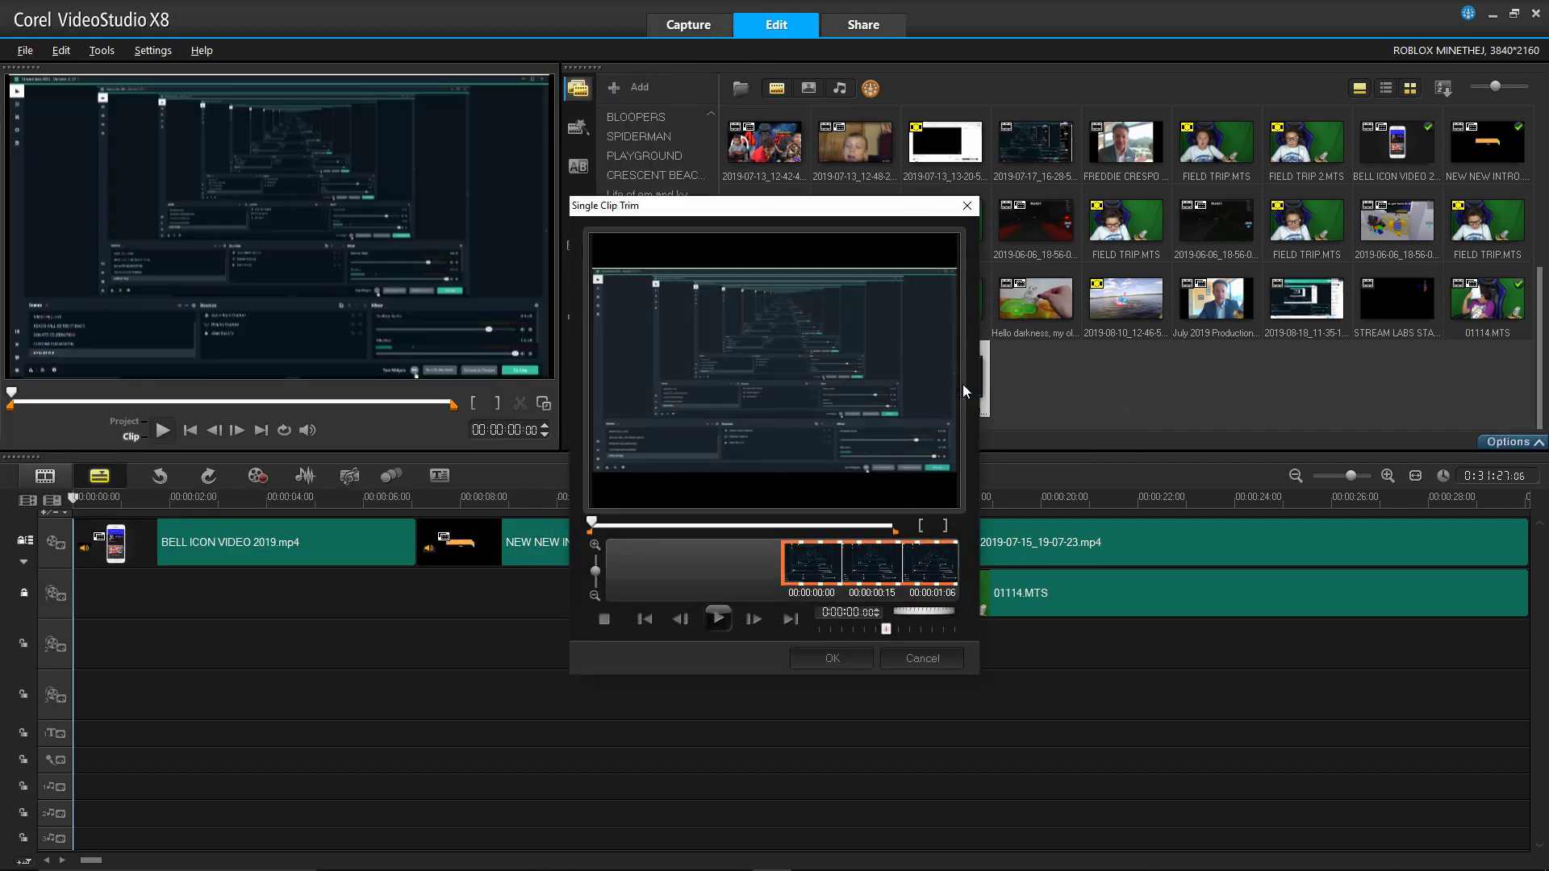
{"action": "left_click_drag", "start_coordinate": [676, 529], "coordinate": [725, 526]}
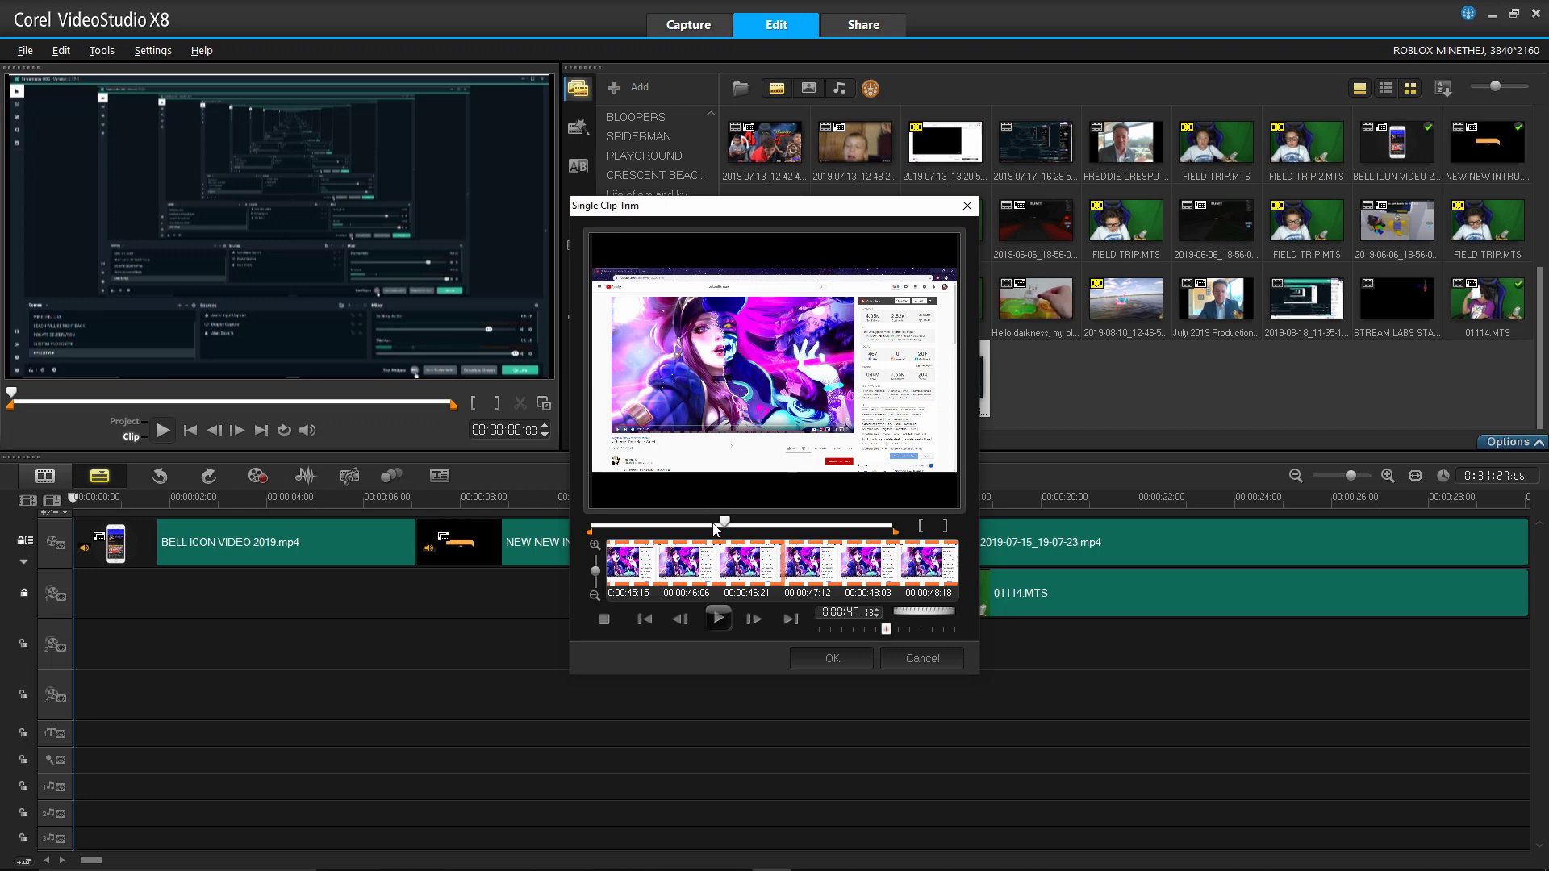
{"action": "left_click_drag", "start_coordinate": [703, 525], "coordinate": [727, 521]}
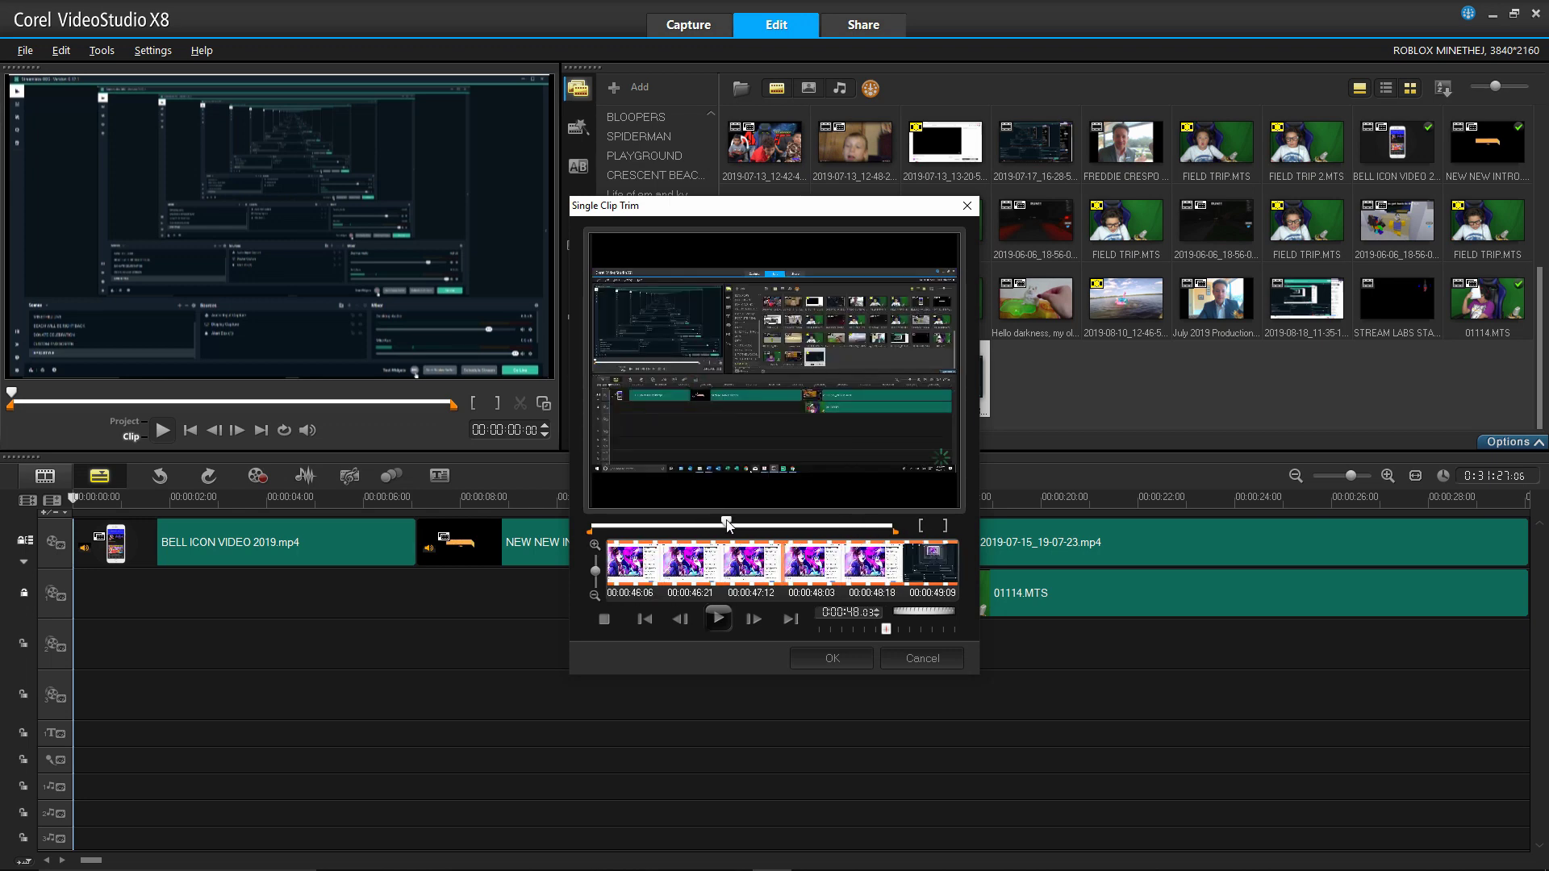
{"action": "left_click", "coordinate": [921, 527]}
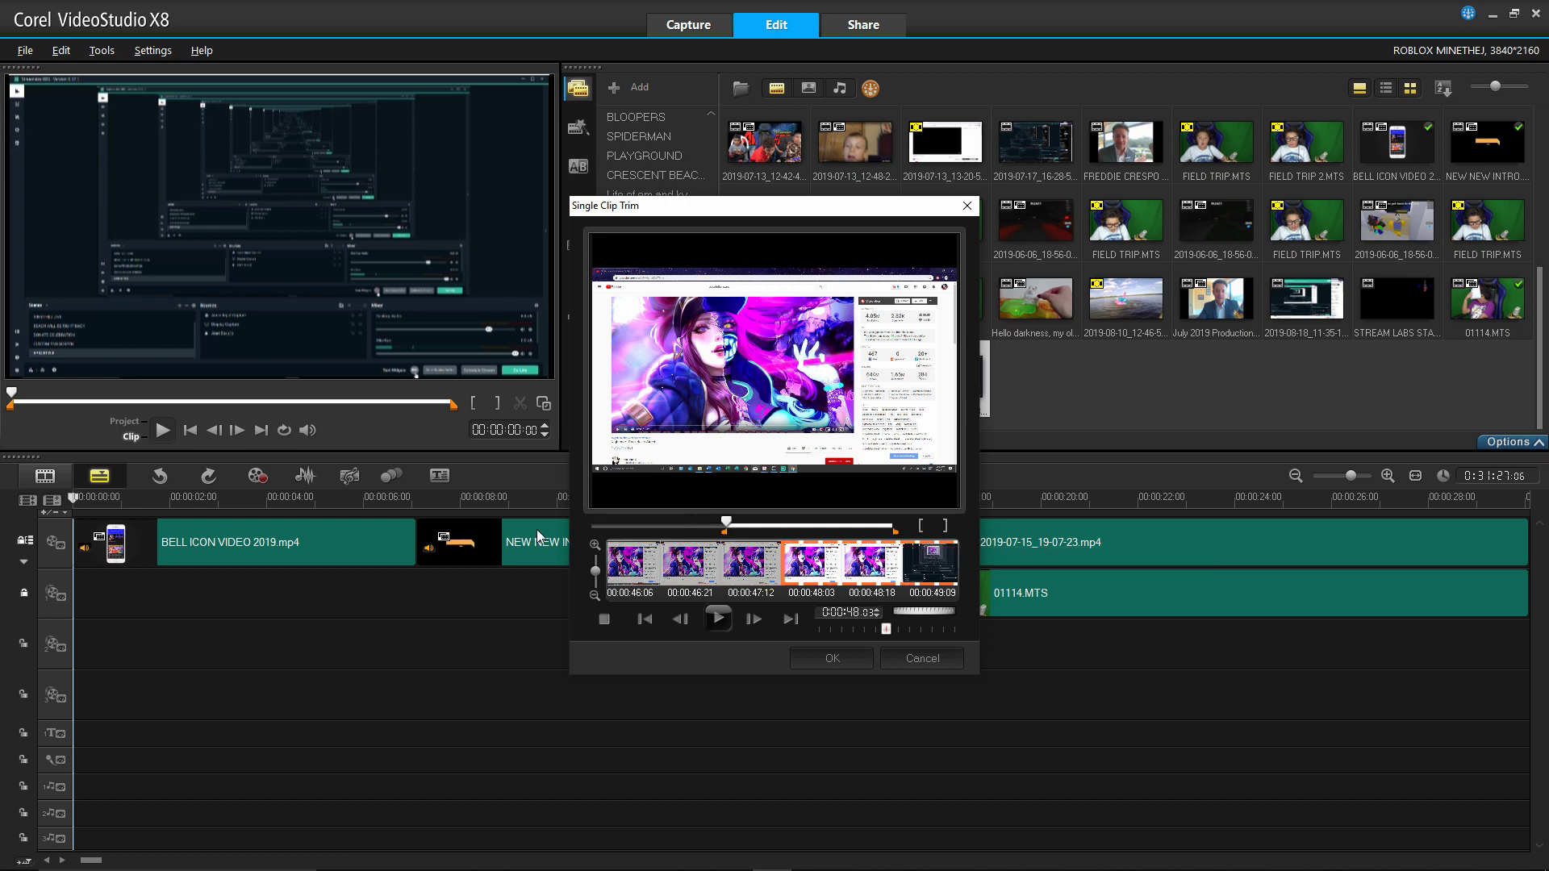
{"action": "left_click", "coordinate": [719, 620]}
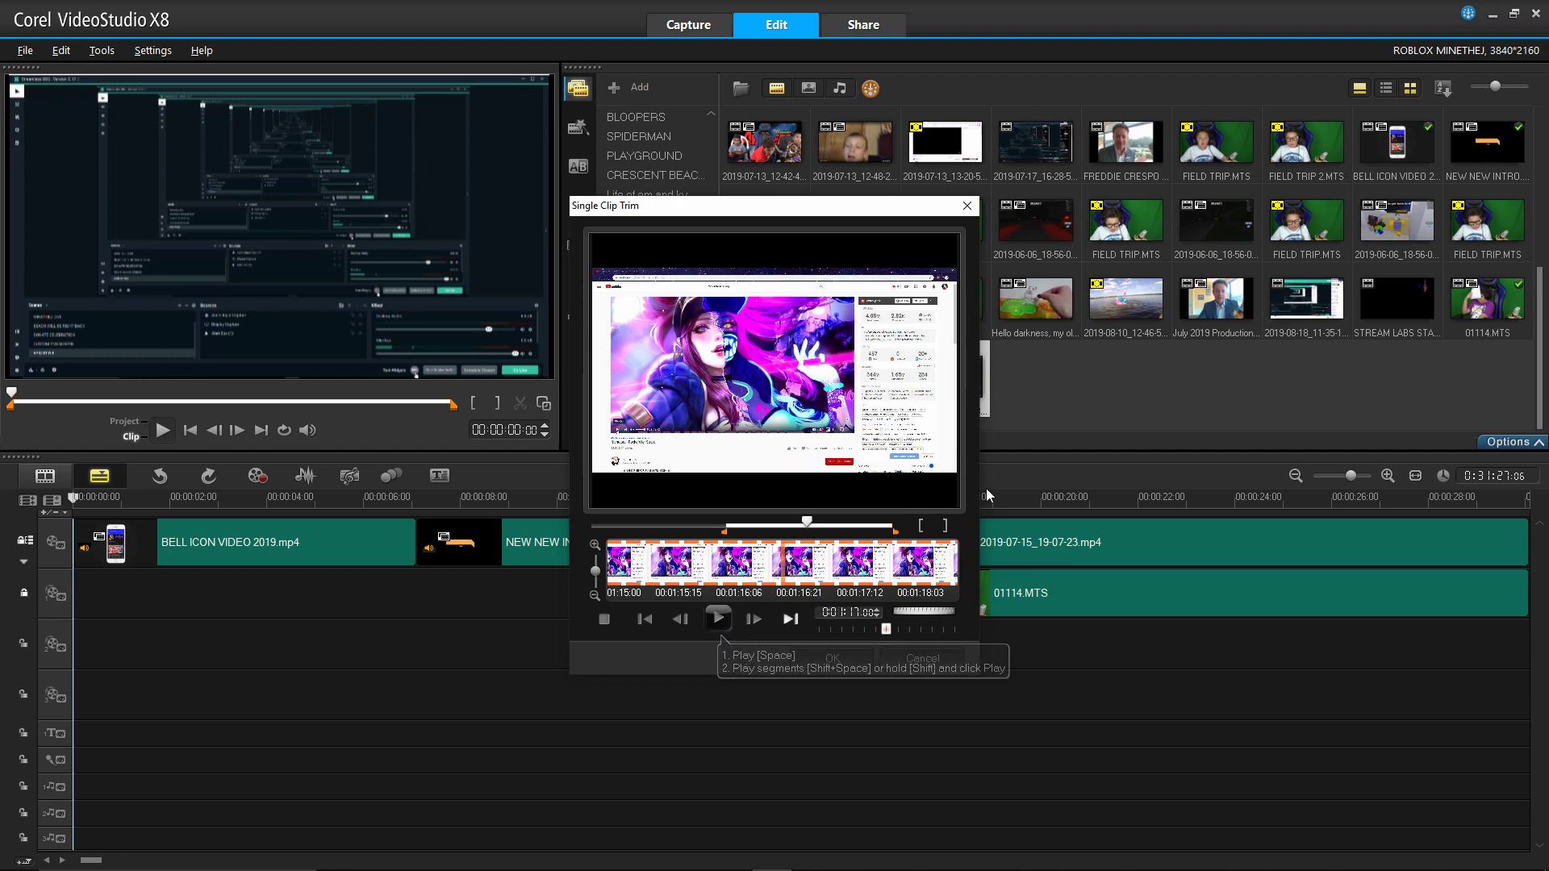
{"action": "left_click", "coordinate": [921, 527]}
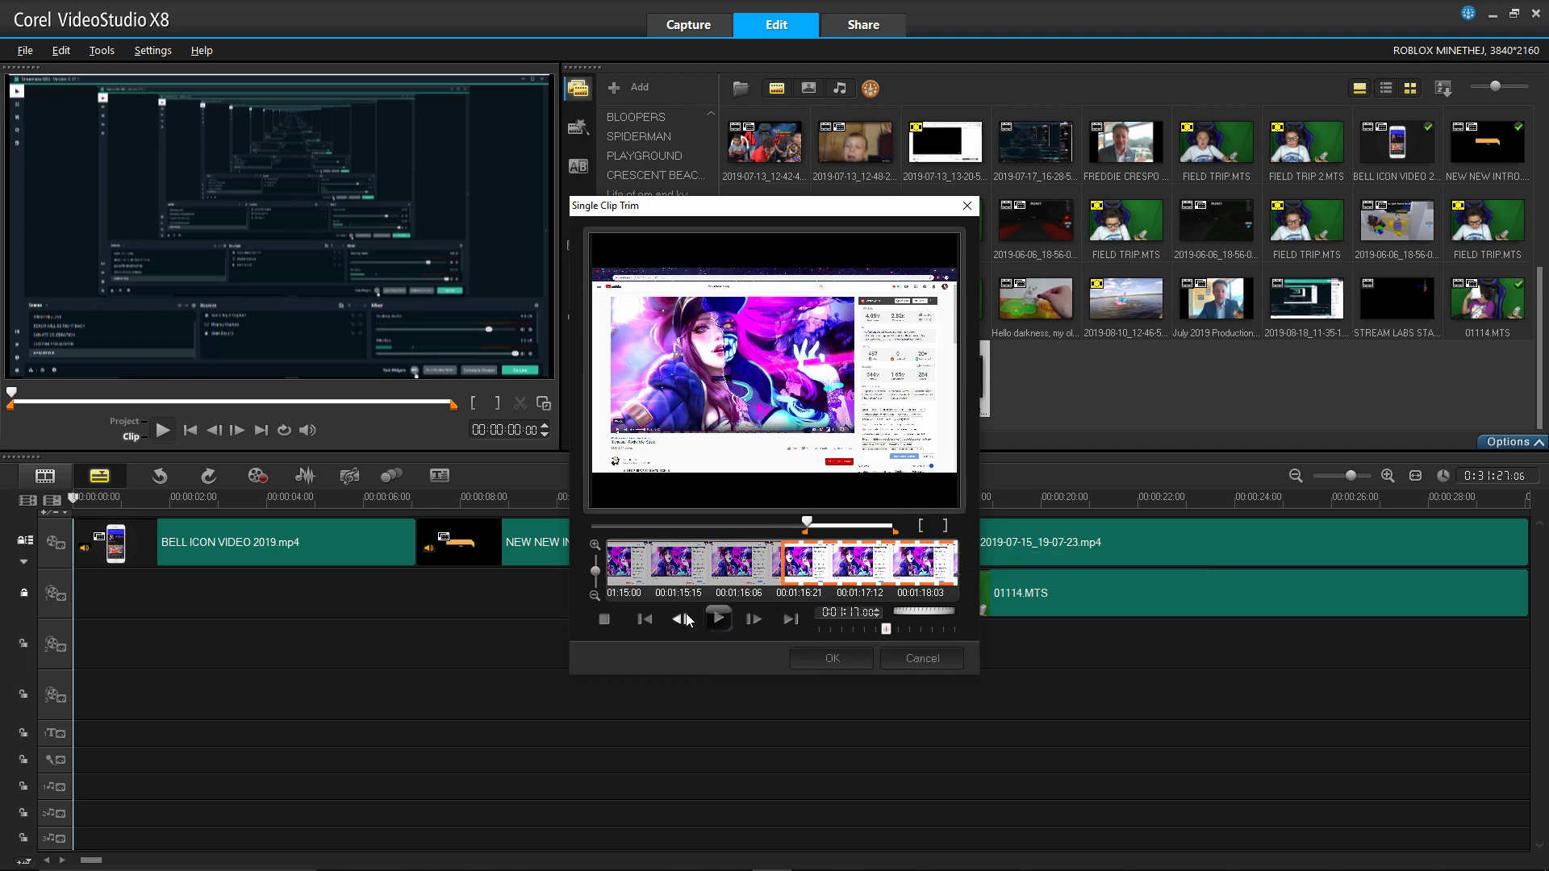
{"action": "left_click", "coordinate": [719, 620]}
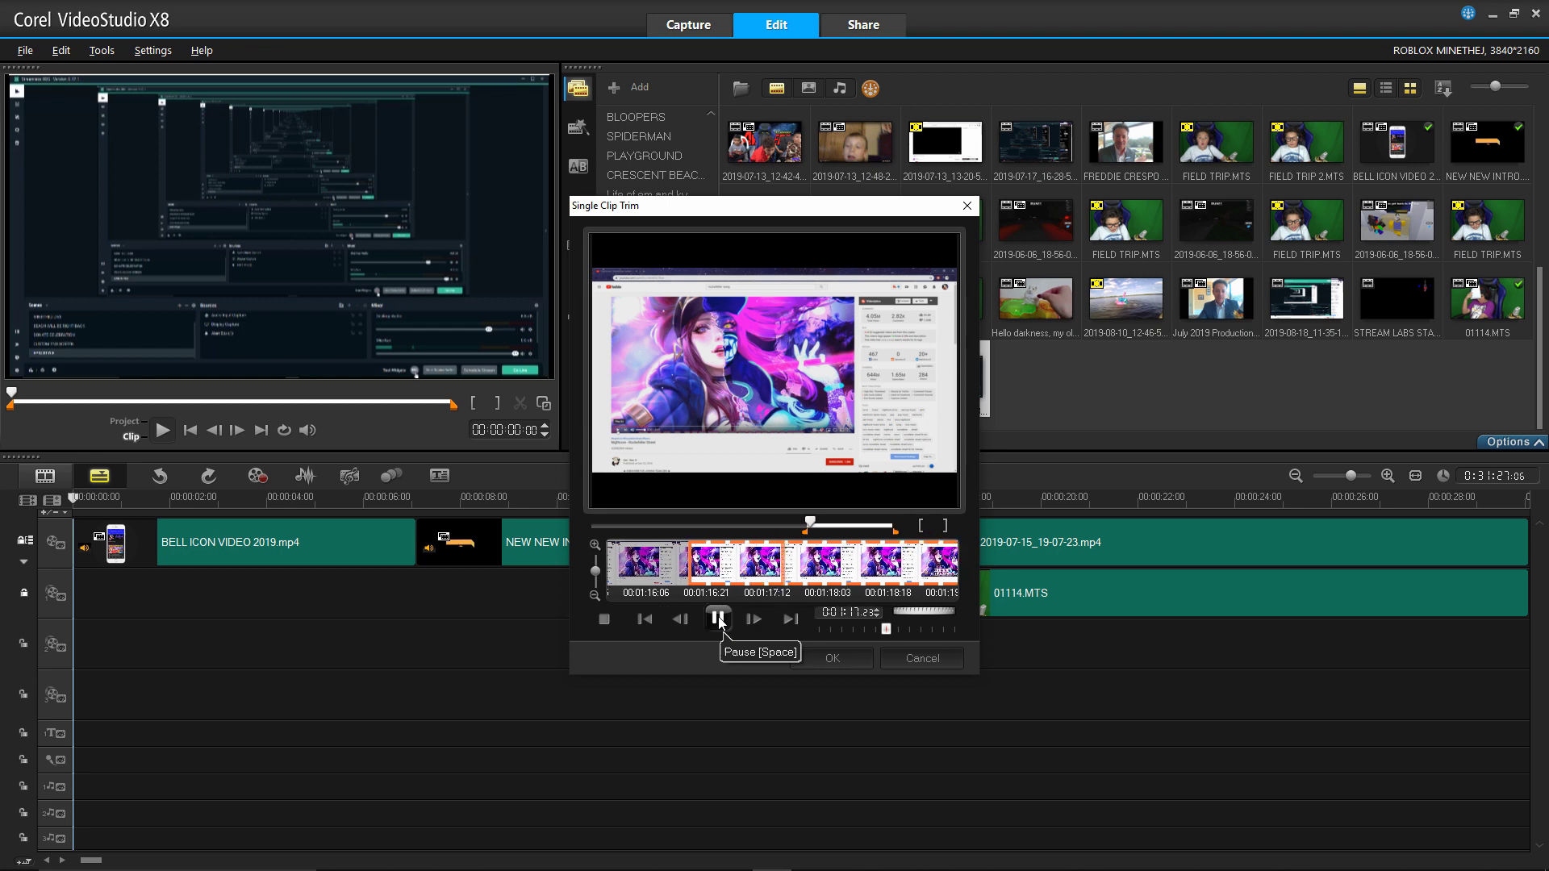
{"action": "left_click", "coordinate": [719, 619]}
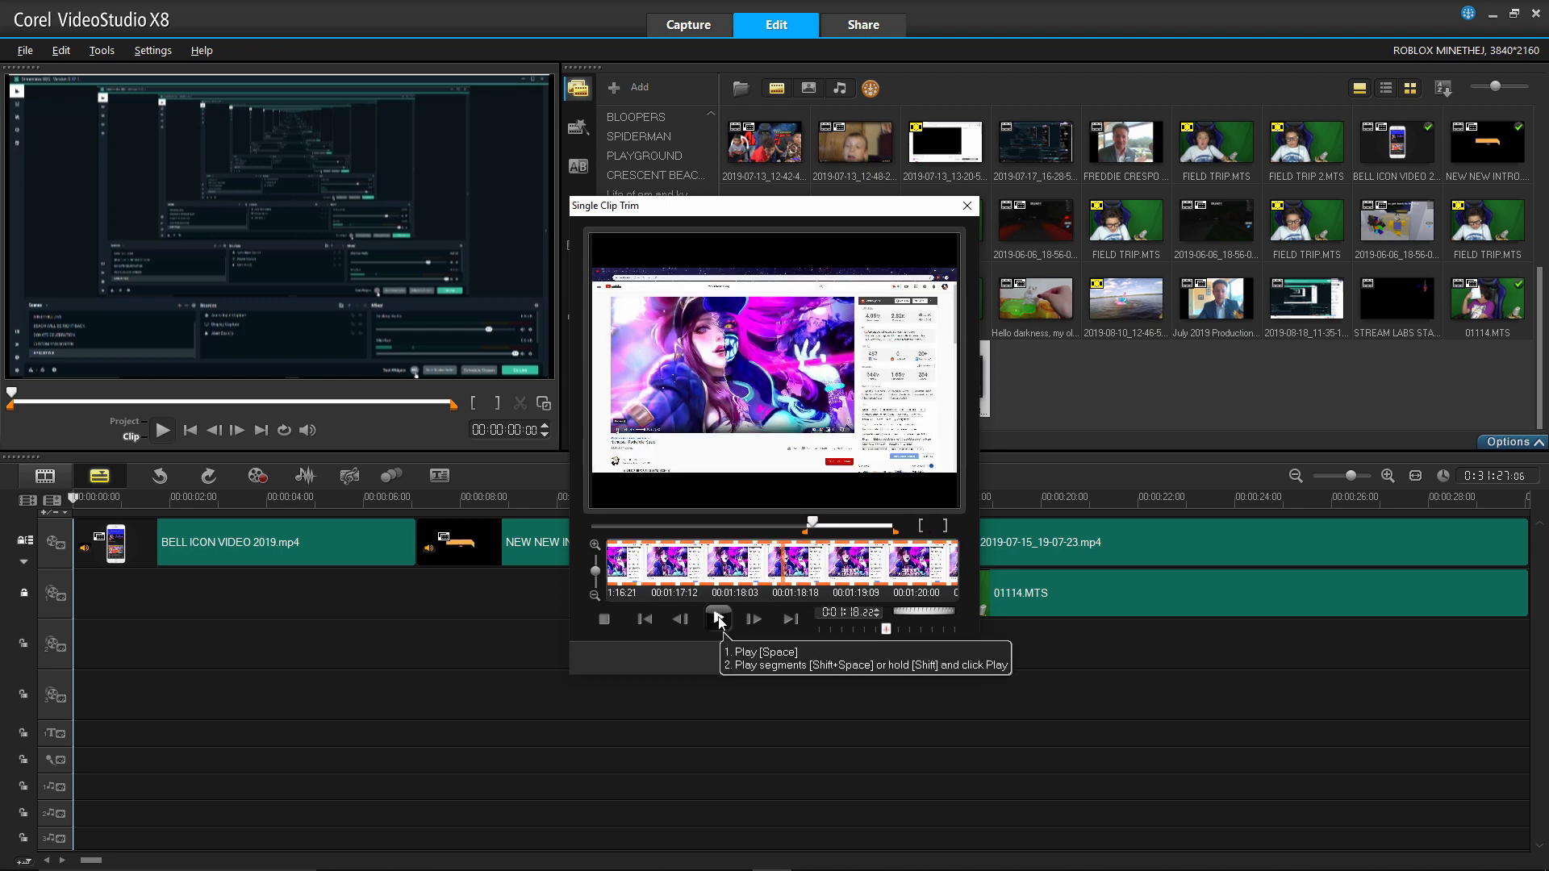
{"action": "left_click", "coordinate": [921, 527]}
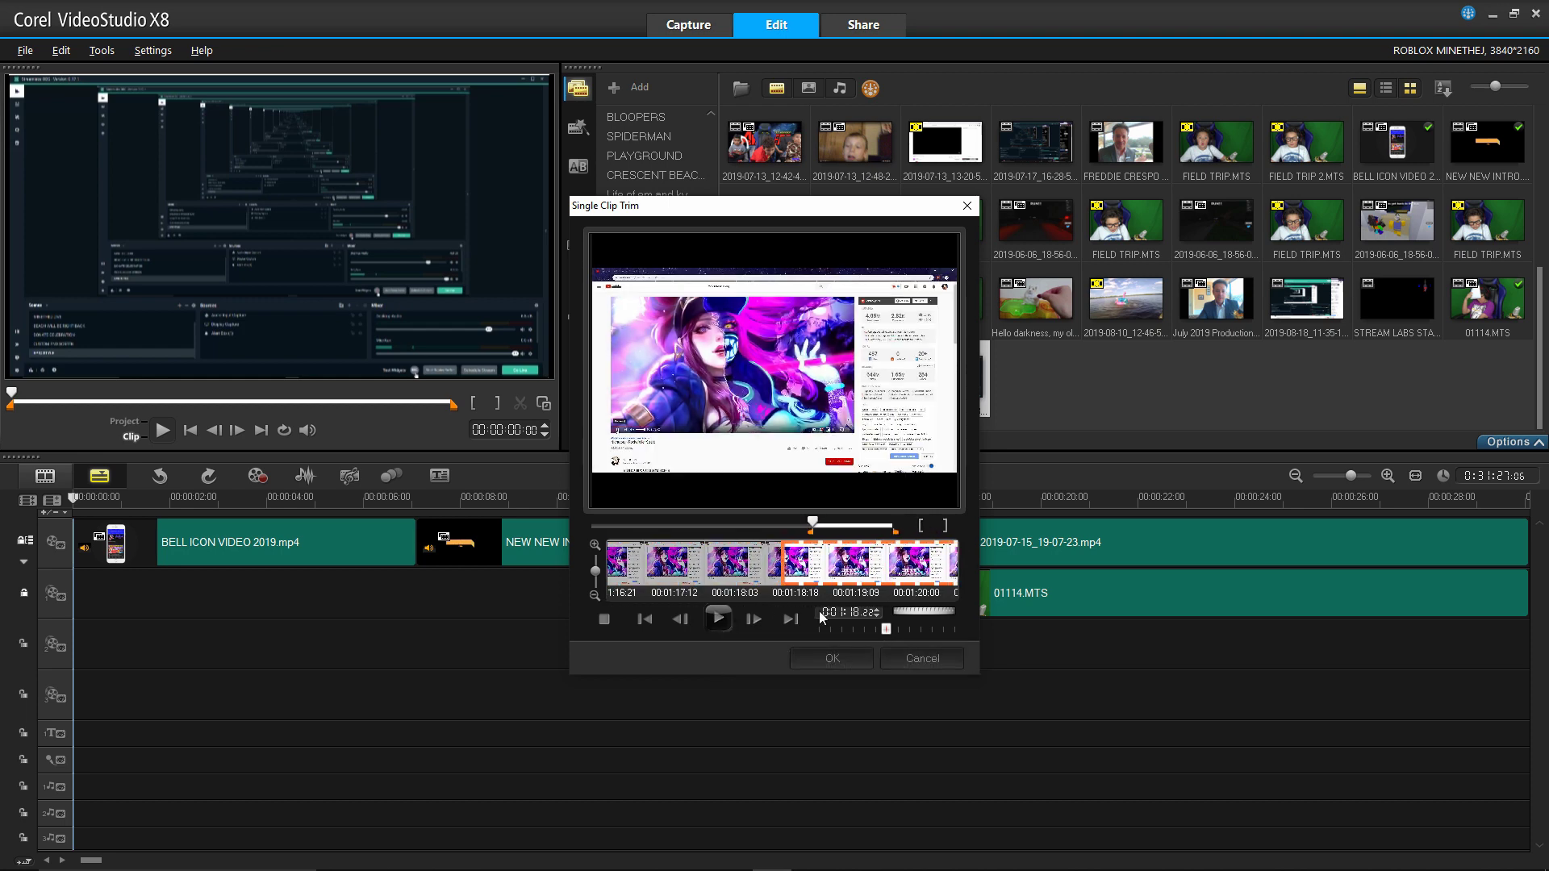
- Play the song recording in short passages, step to 0:01:20:09 and set the mark-in point there
{"action": "left_click", "coordinate": [721, 623]}
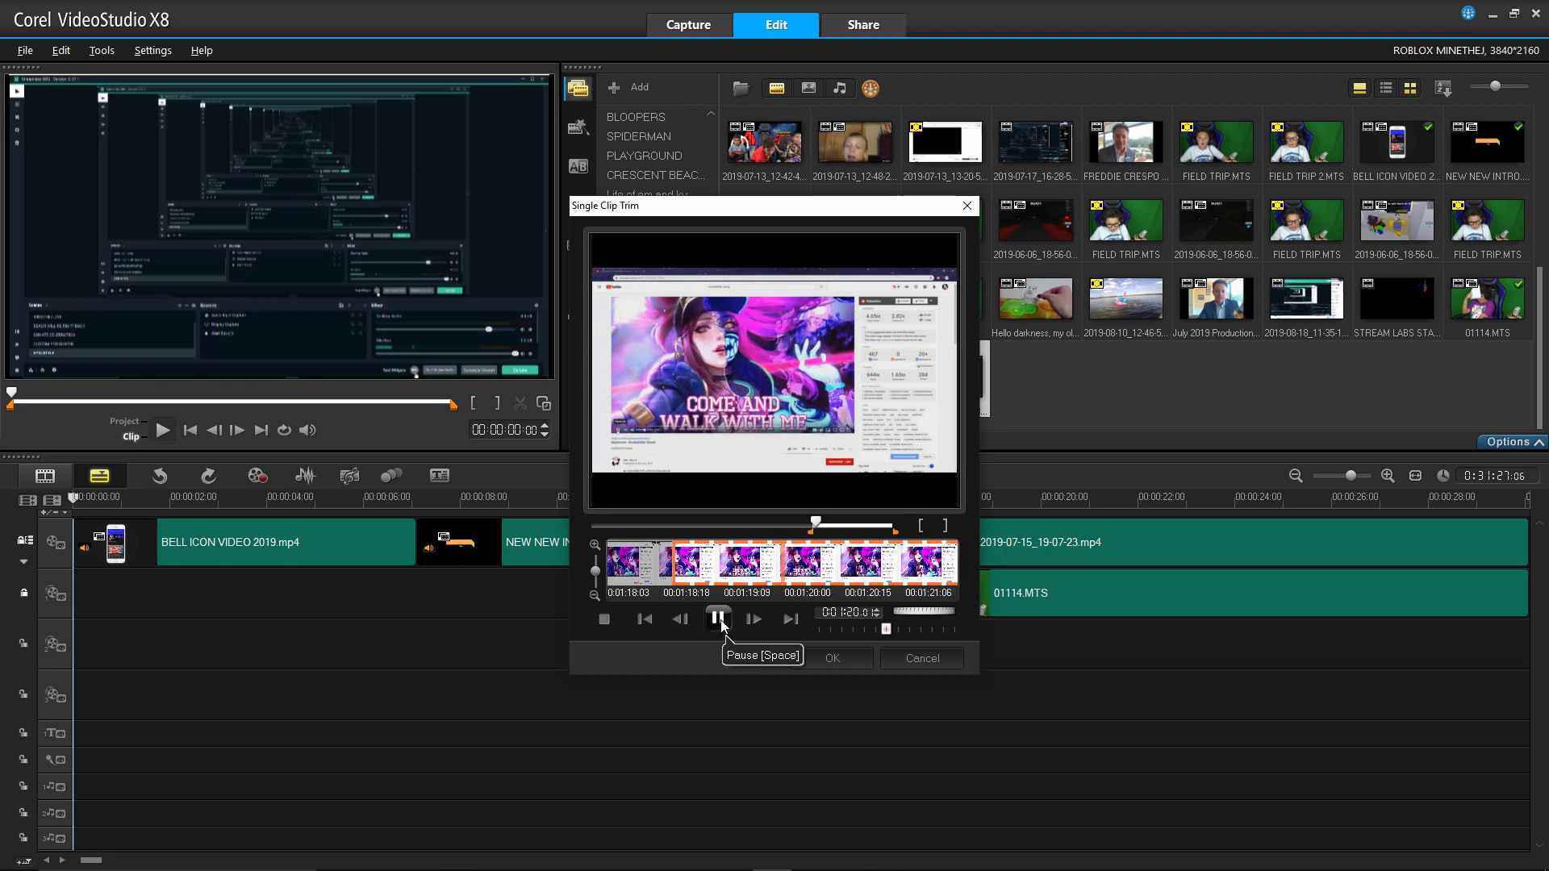
{"action": "left_click", "coordinate": [720, 619]}
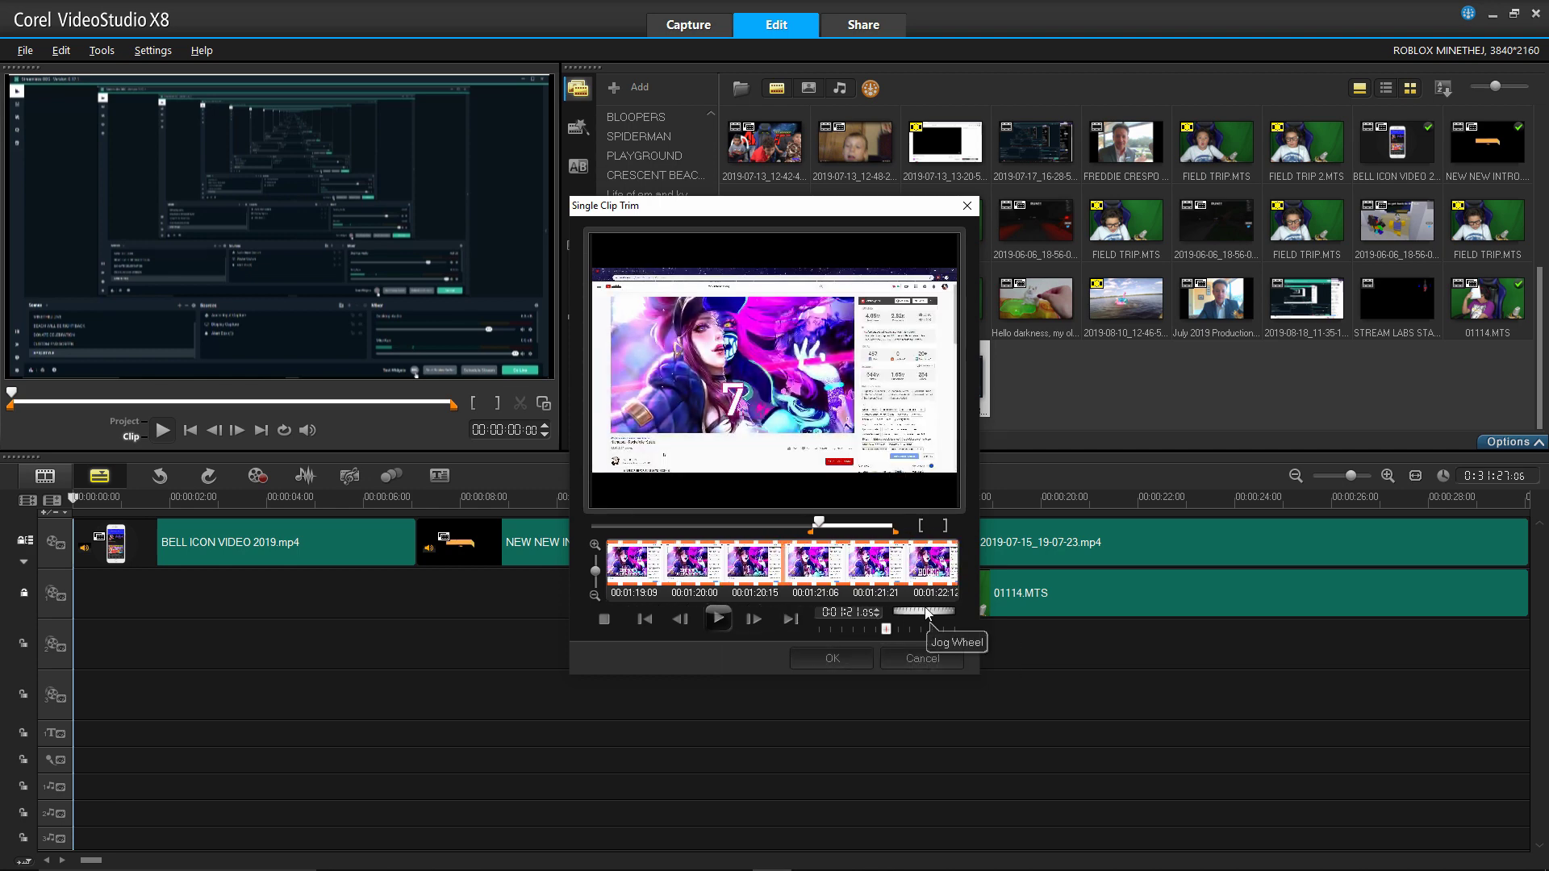
{"action": "left_click_drag", "start_coordinate": [928, 612], "coordinate": [907, 617]}
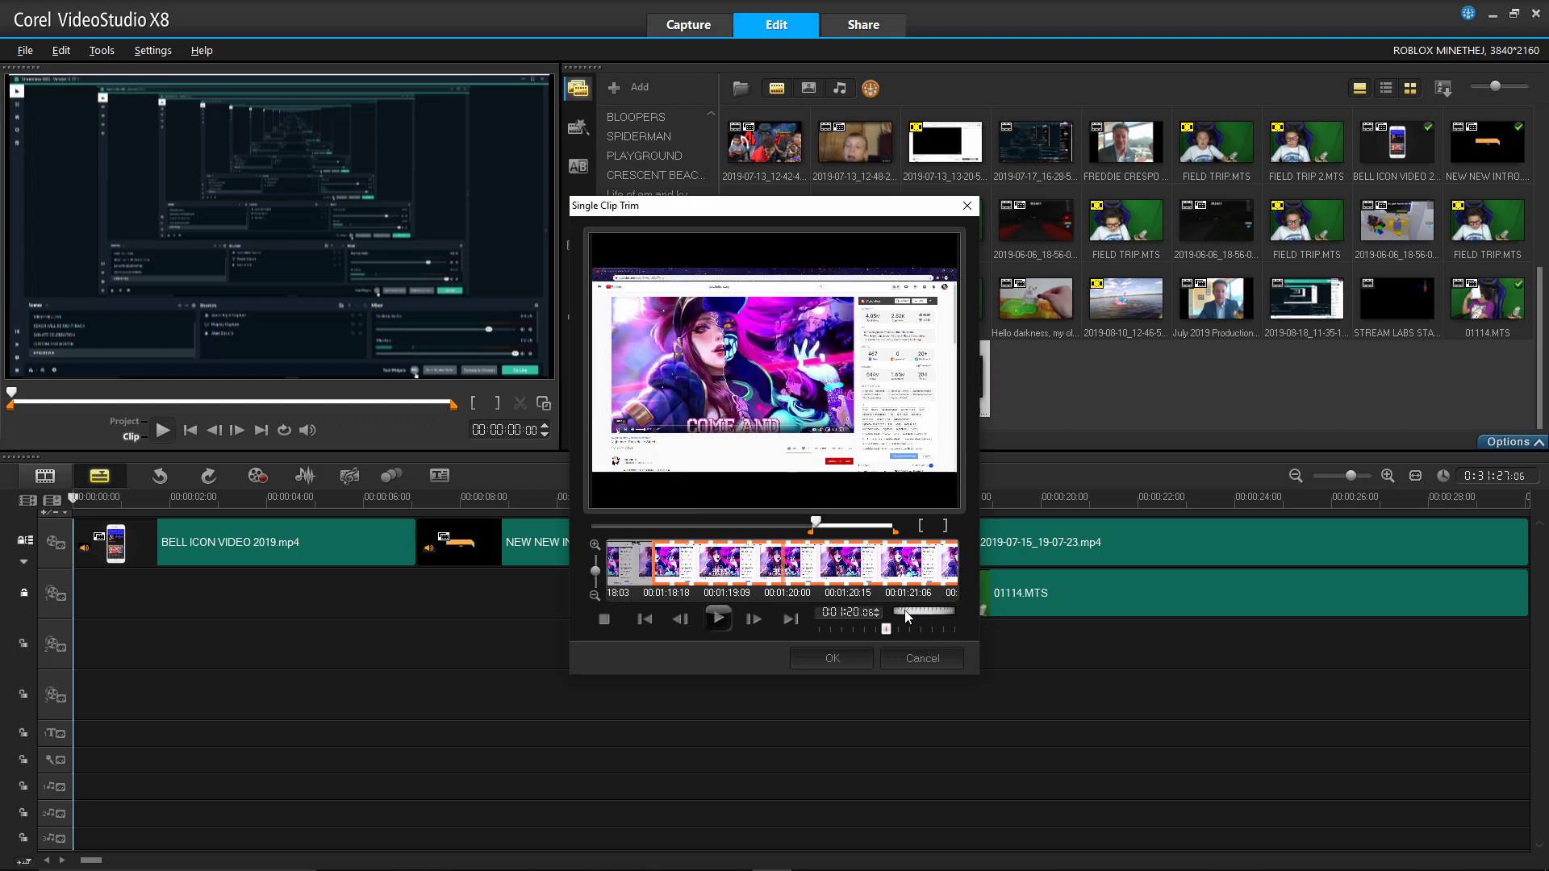
{"action": "left_click", "coordinate": [718, 619]}
{"action": "left_click", "coordinate": [718, 618]}
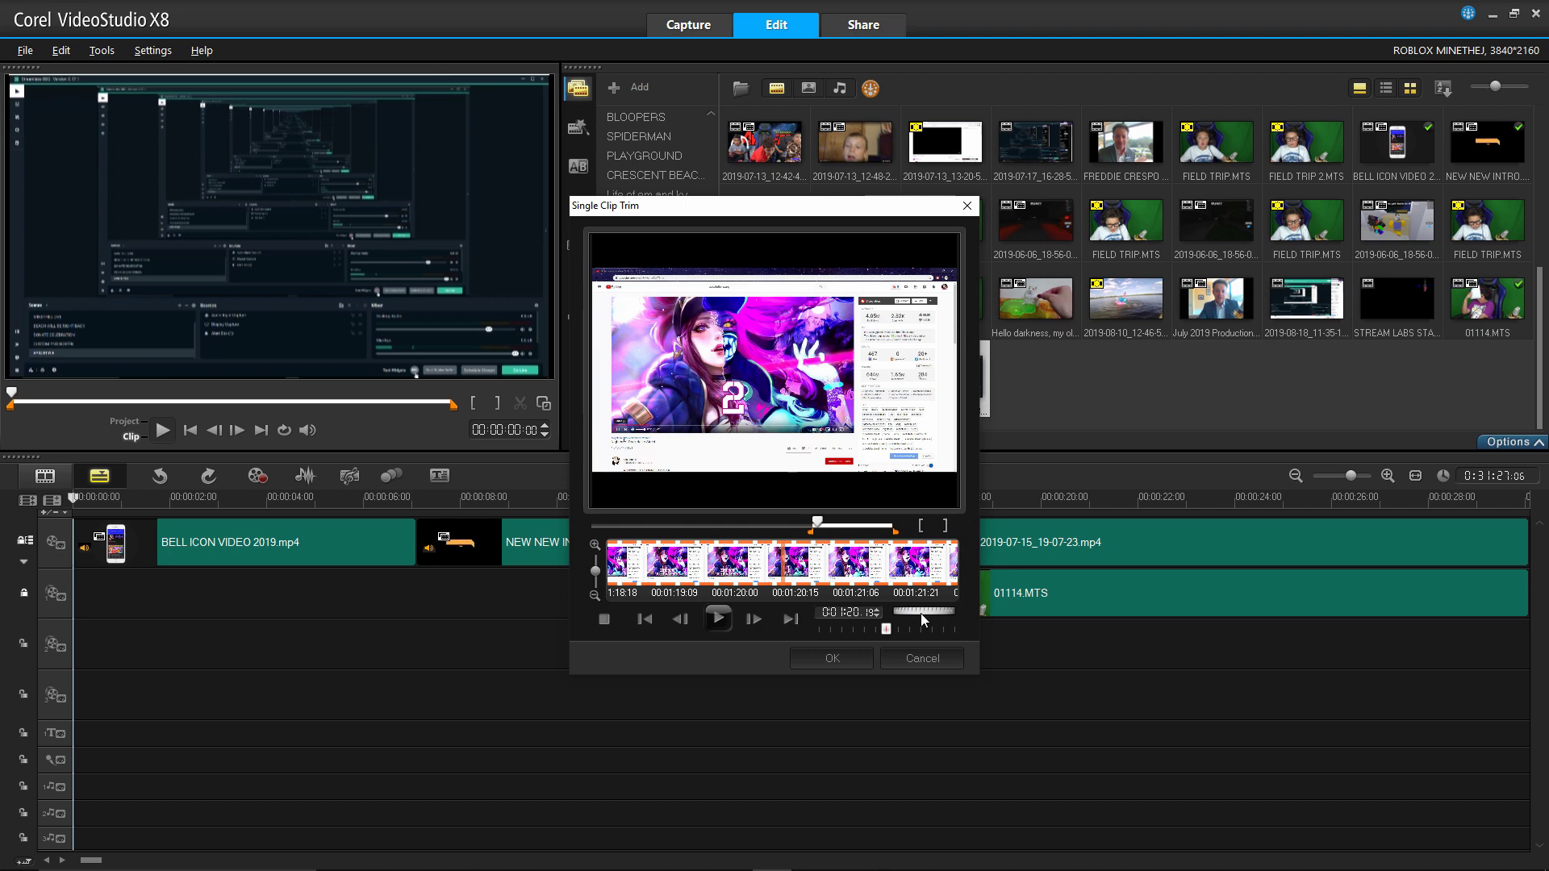
{"action": "left_click_drag", "start_coordinate": [925, 620], "coordinate": [923, 617]}
{"action": "left_click", "coordinate": [921, 526]}
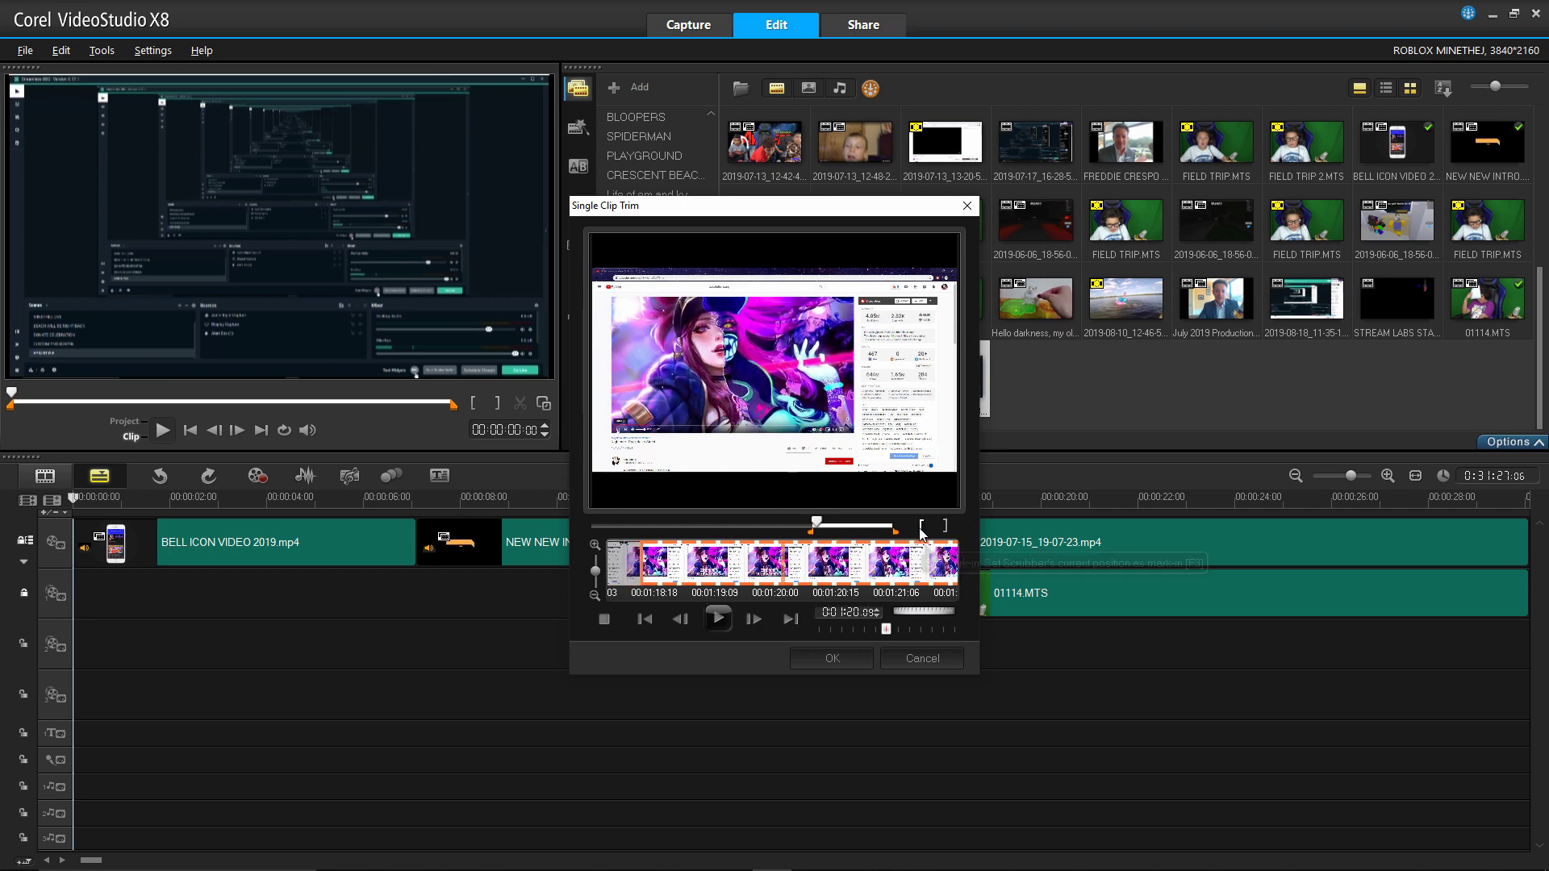
- Replay the trimmed opening of the song and reset the mark-in point to 0:01:20:19
{"action": "left_click", "coordinate": [725, 623]}
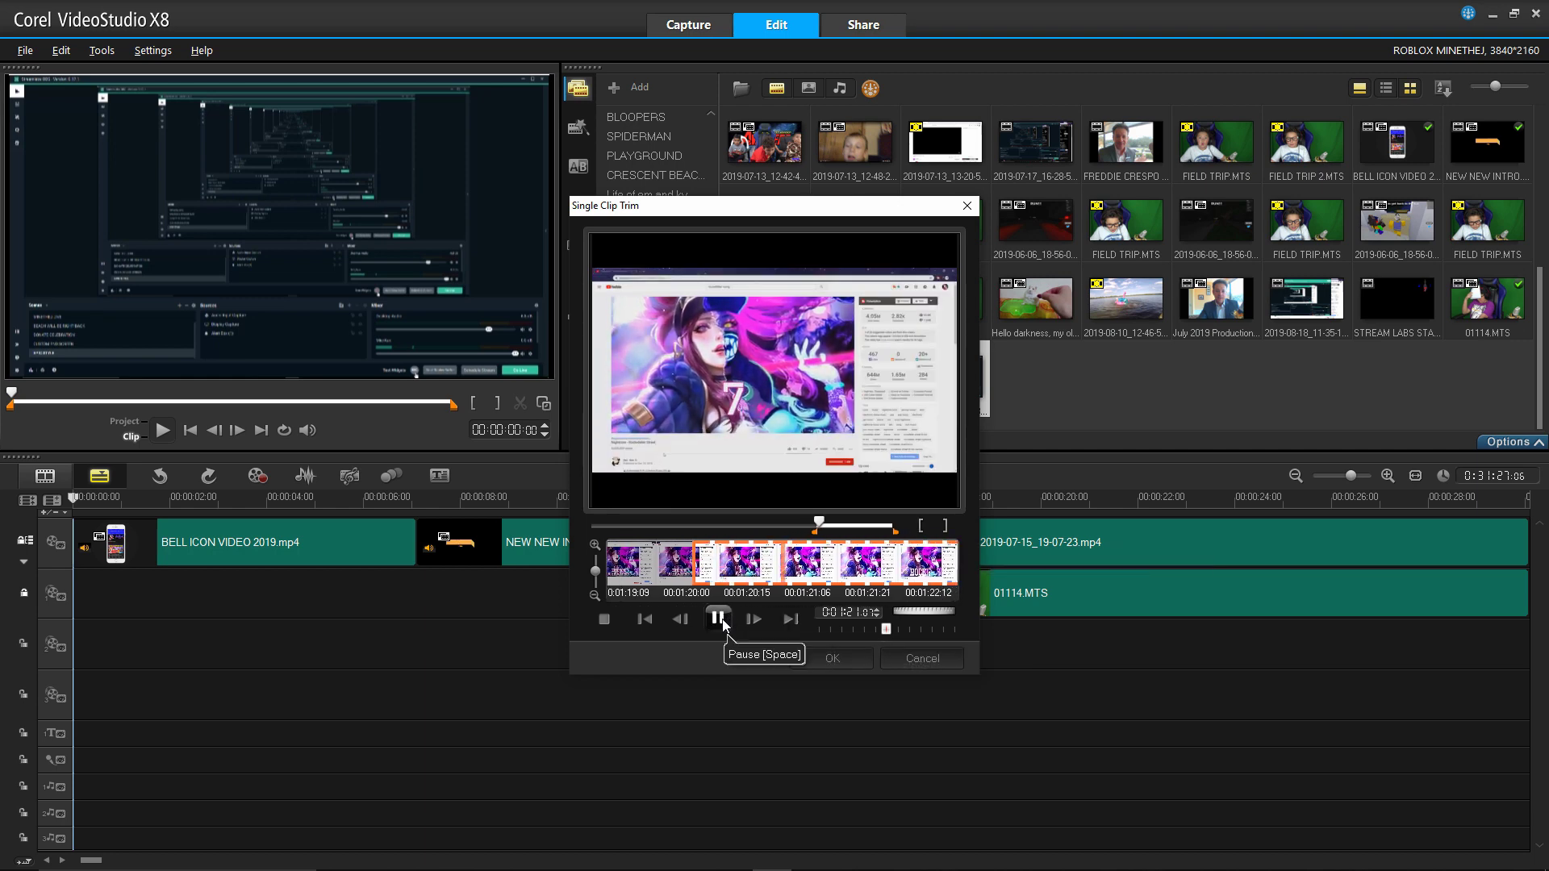
{"action": "left_click", "coordinate": [719, 620]}
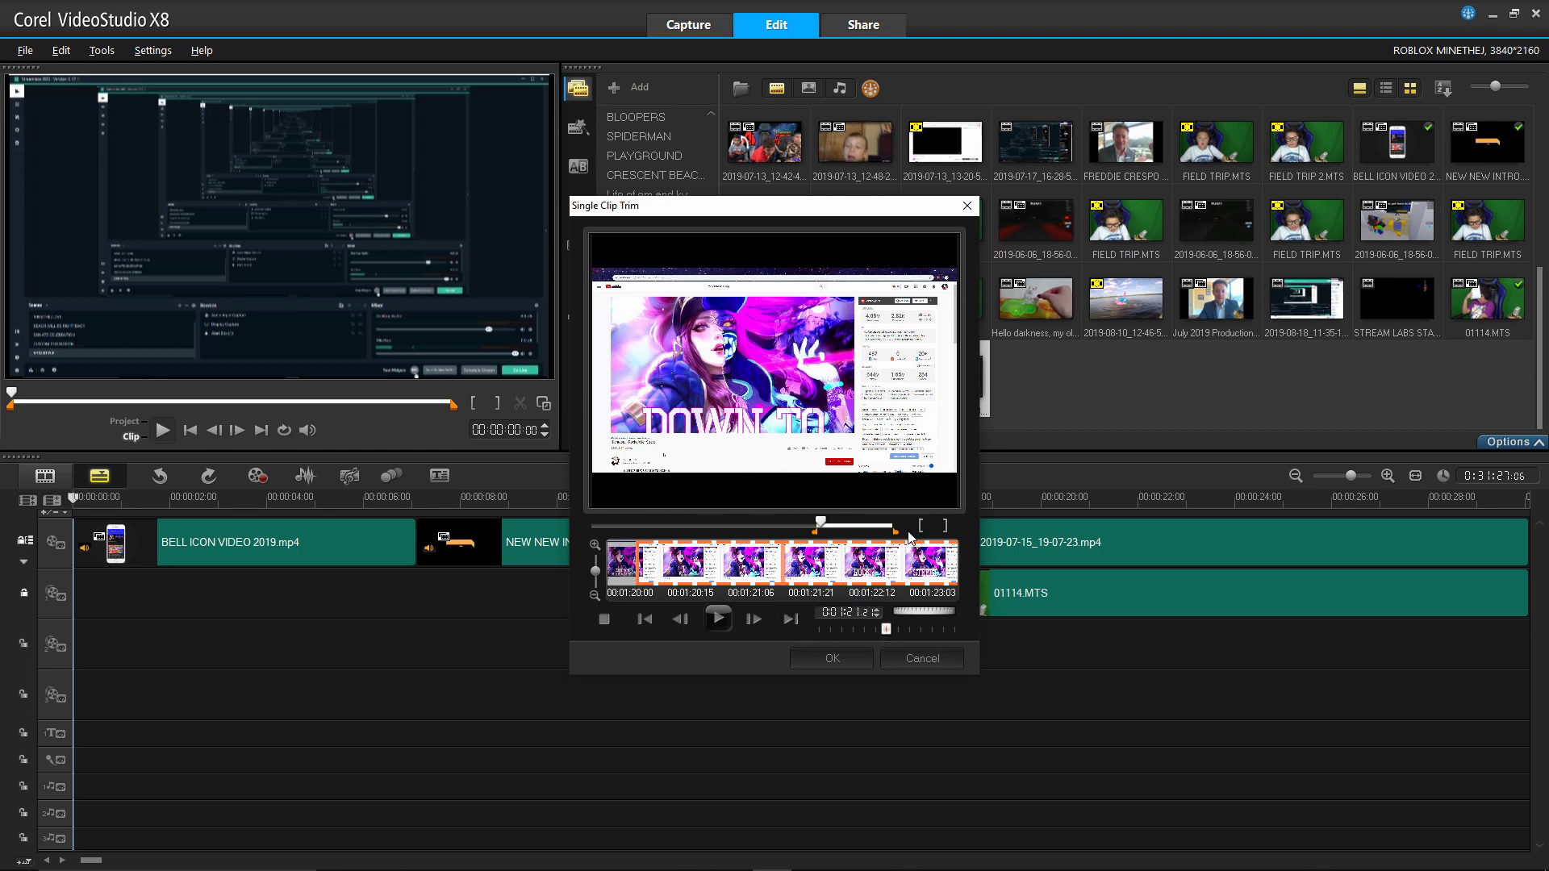
{"action": "left_click", "coordinate": [645, 620]}
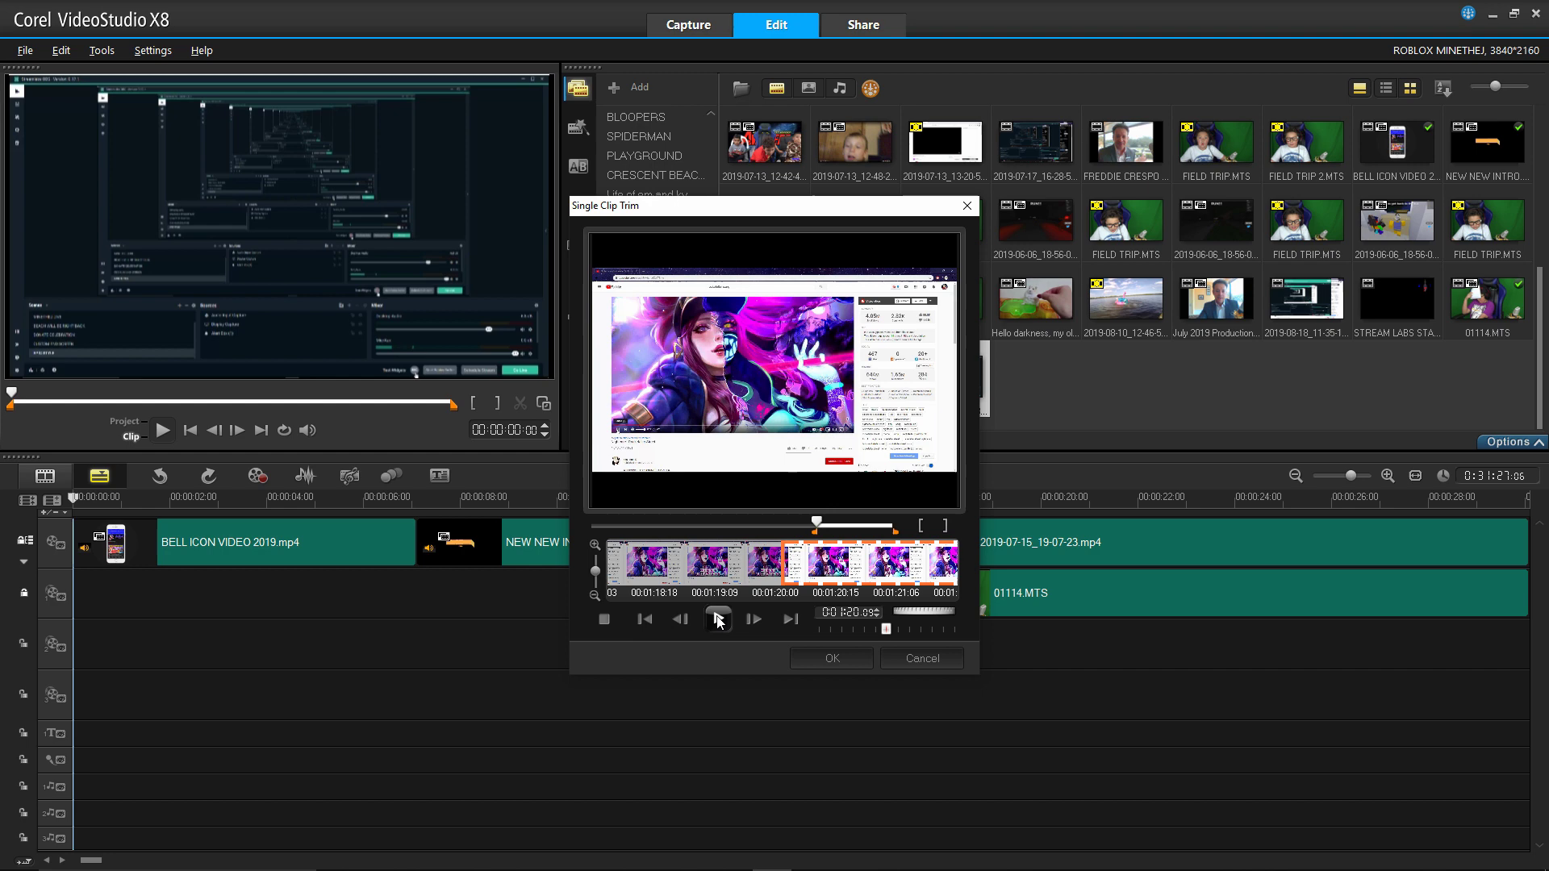
{"action": "left_click", "coordinate": [719, 620]}
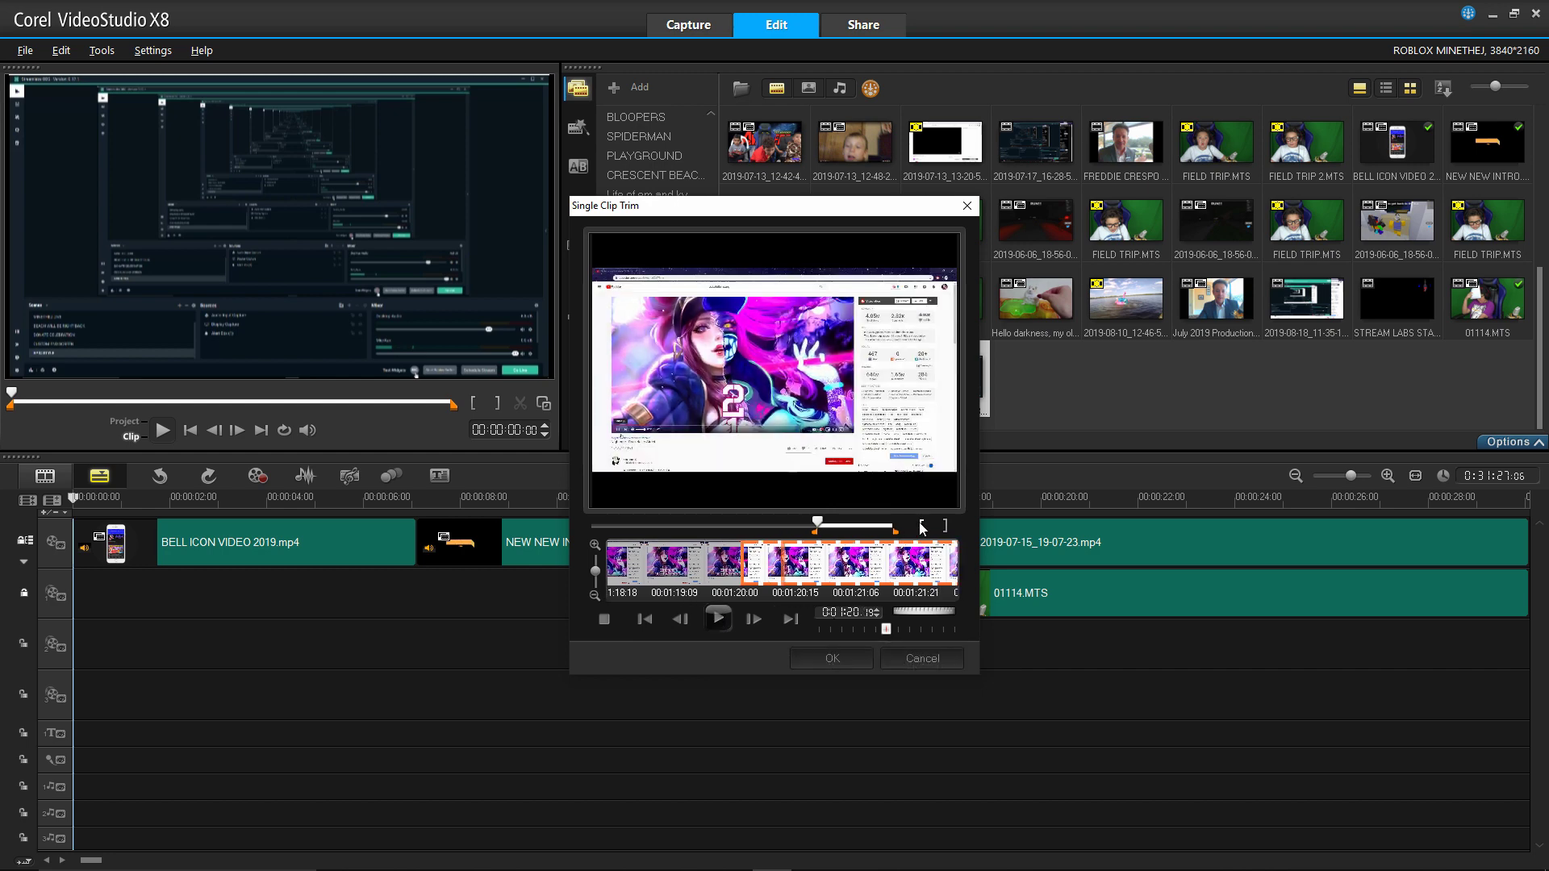
- Play the song to 0:01:31:23, set the mark-out point there and confirm the single clip trim
{"action": "left_click", "coordinate": [718, 619]}
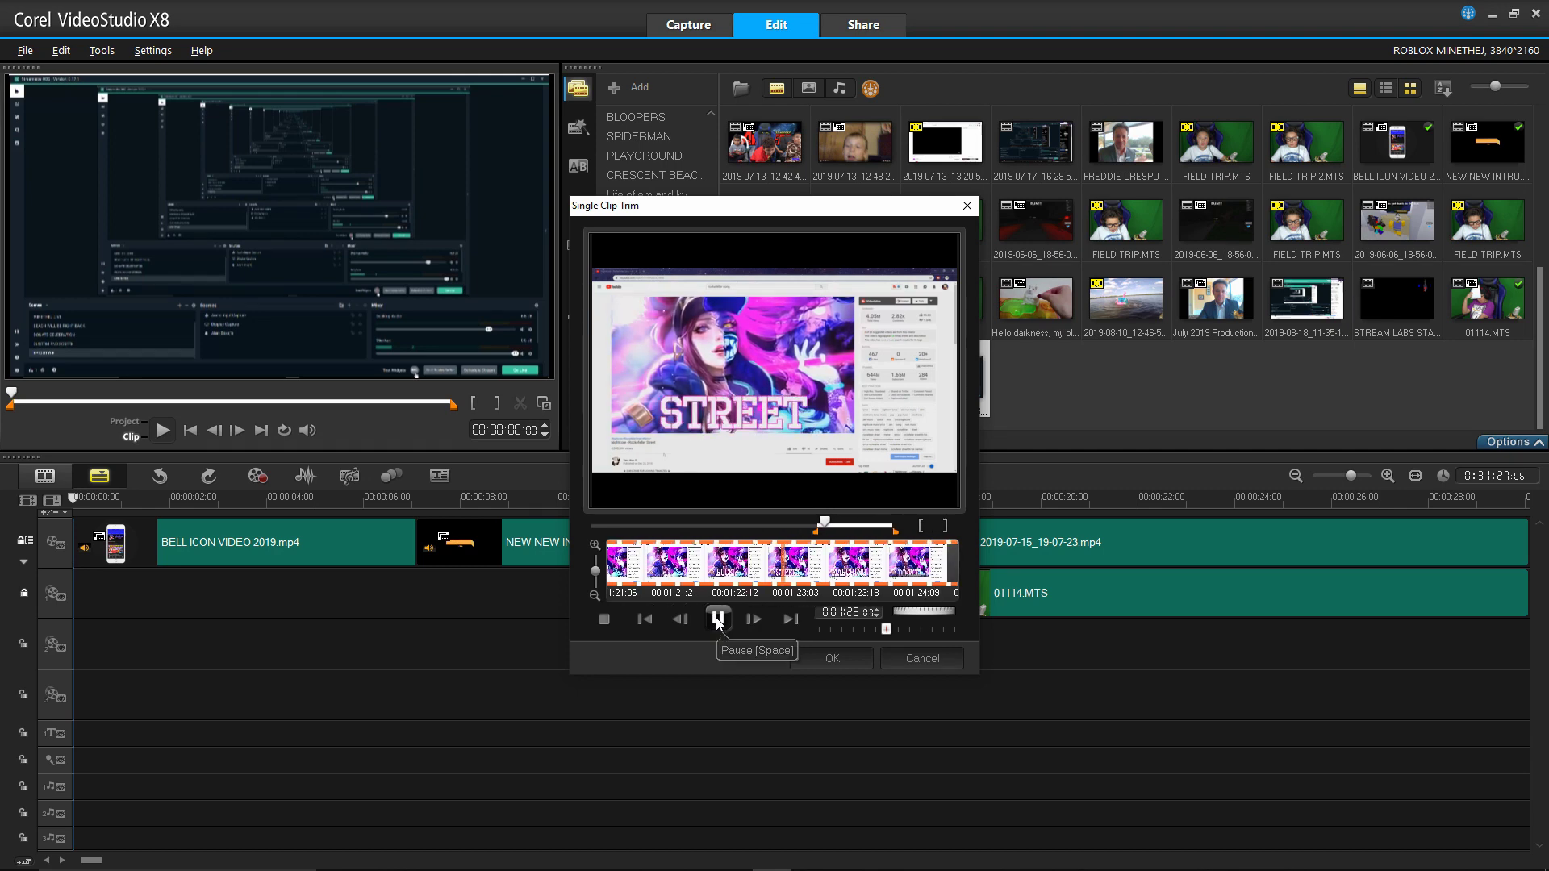
{"action": "left_click", "coordinate": [717, 620]}
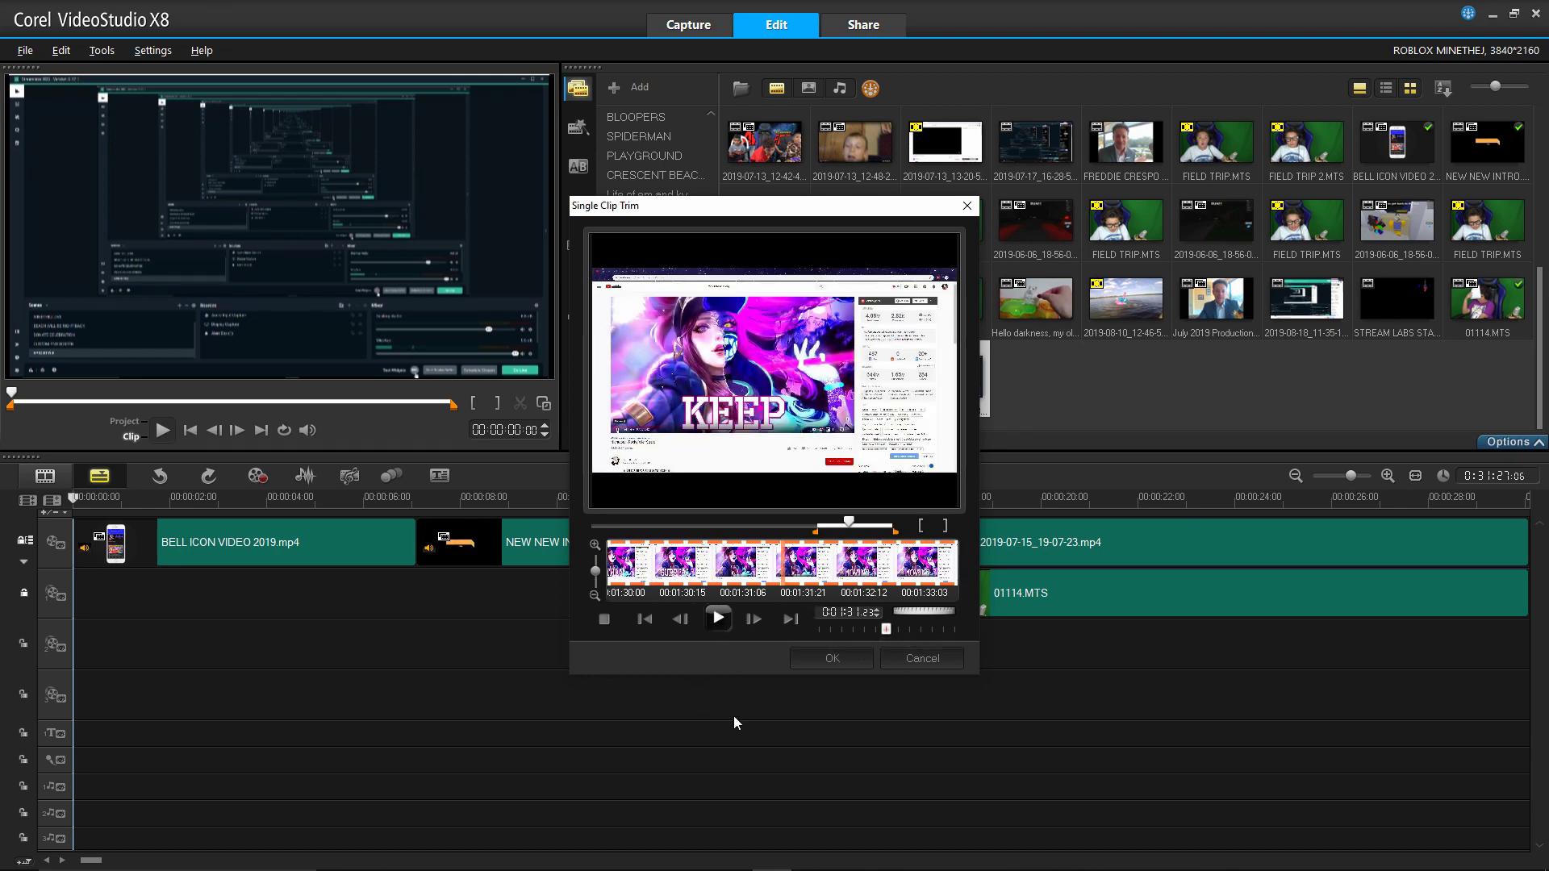
{"action": "left_click", "coordinate": [945, 526]}
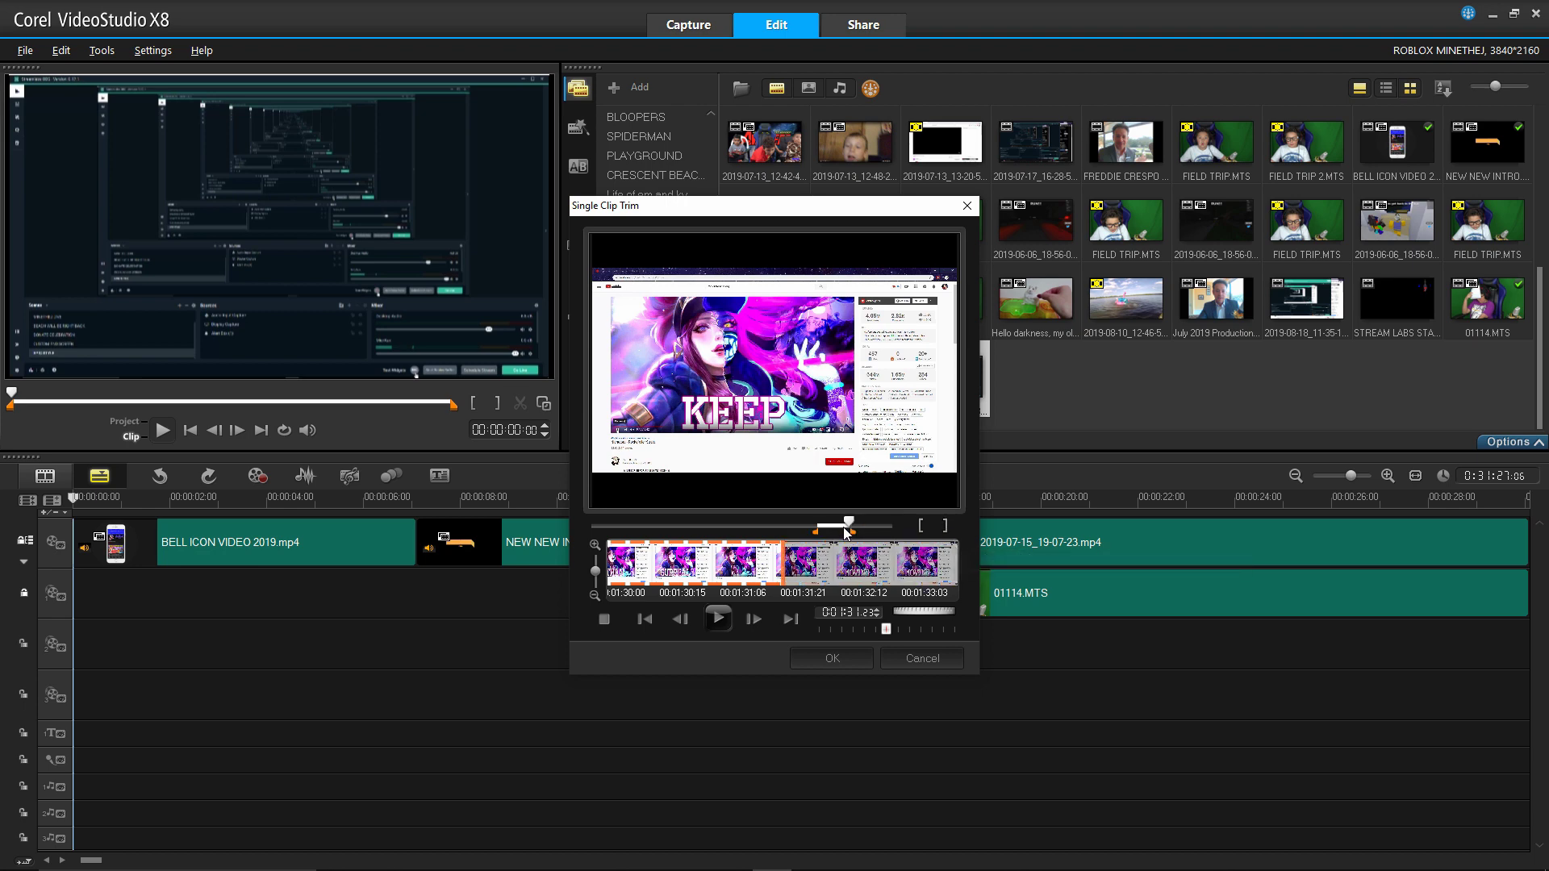
{"action": "left_click", "coordinate": [833, 659]}
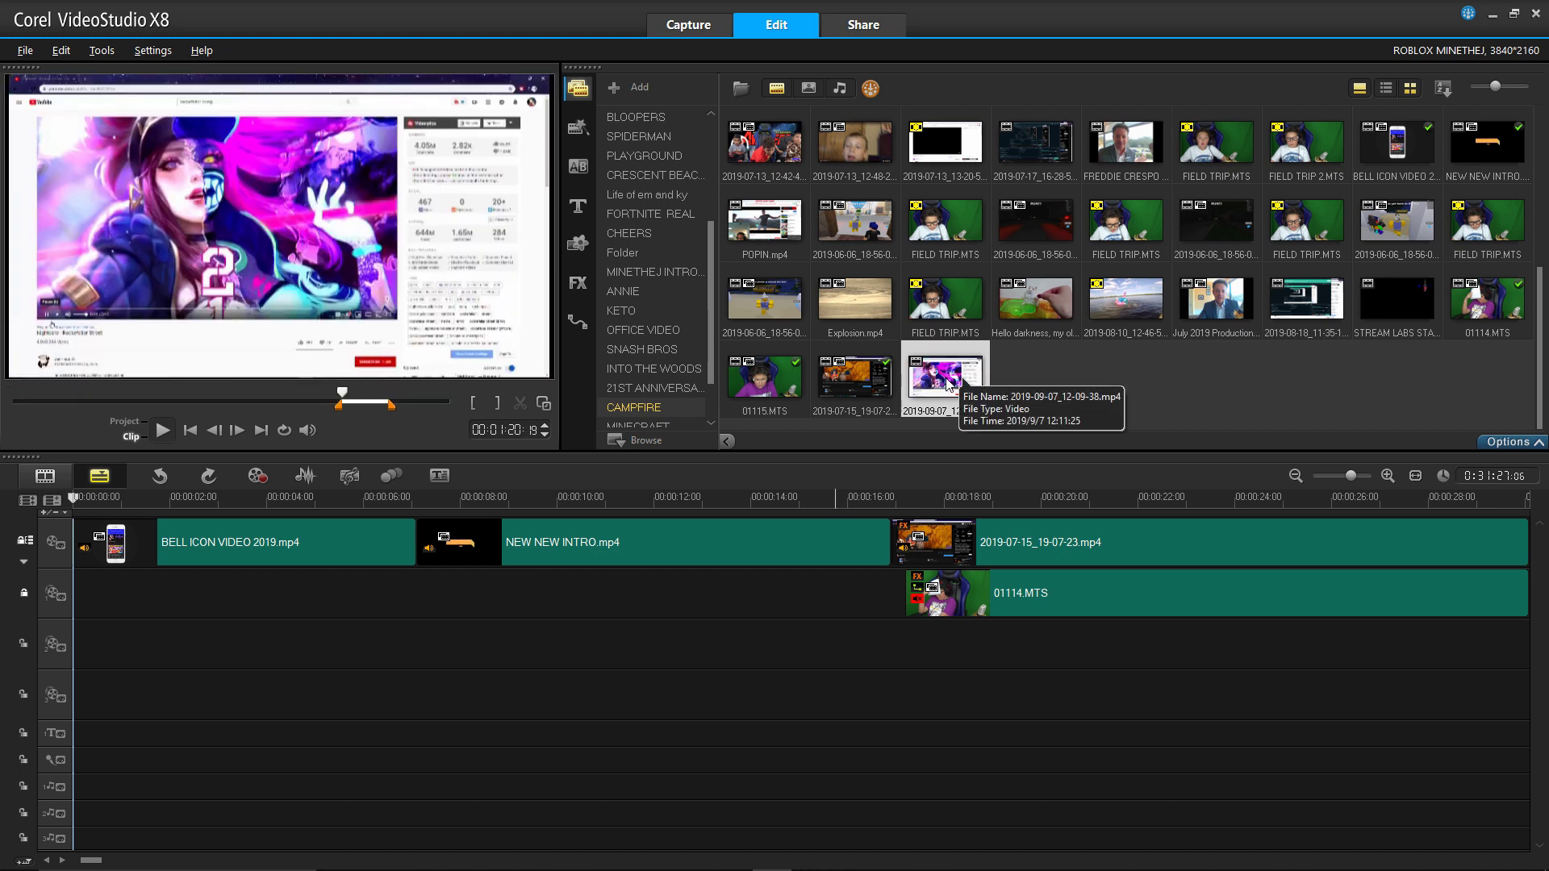
- Place the trimmed recording 2019-09-07_12-09-38.mp4 on the lowest music track, starting about 15 seconds in, over the end of NEW NEW INTRO.mp4
{"action": "left_click_drag", "start_coordinate": [947, 385], "coordinate": [829, 645]}
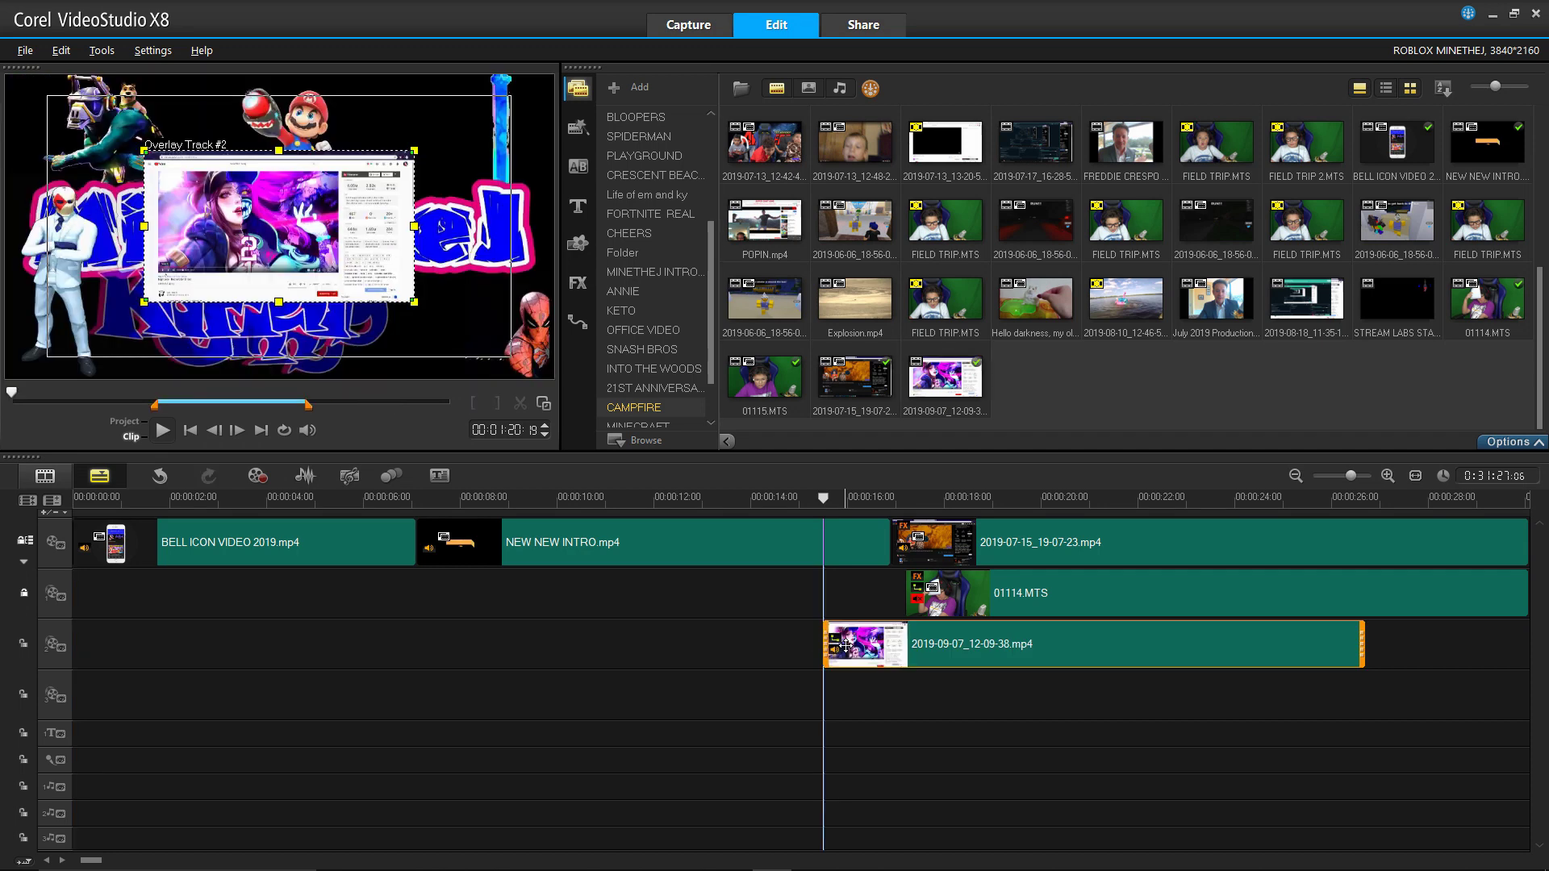
{"action": "left_click_drag", "start_coordinate": [845, 646], "coordinate": [844, 834]}
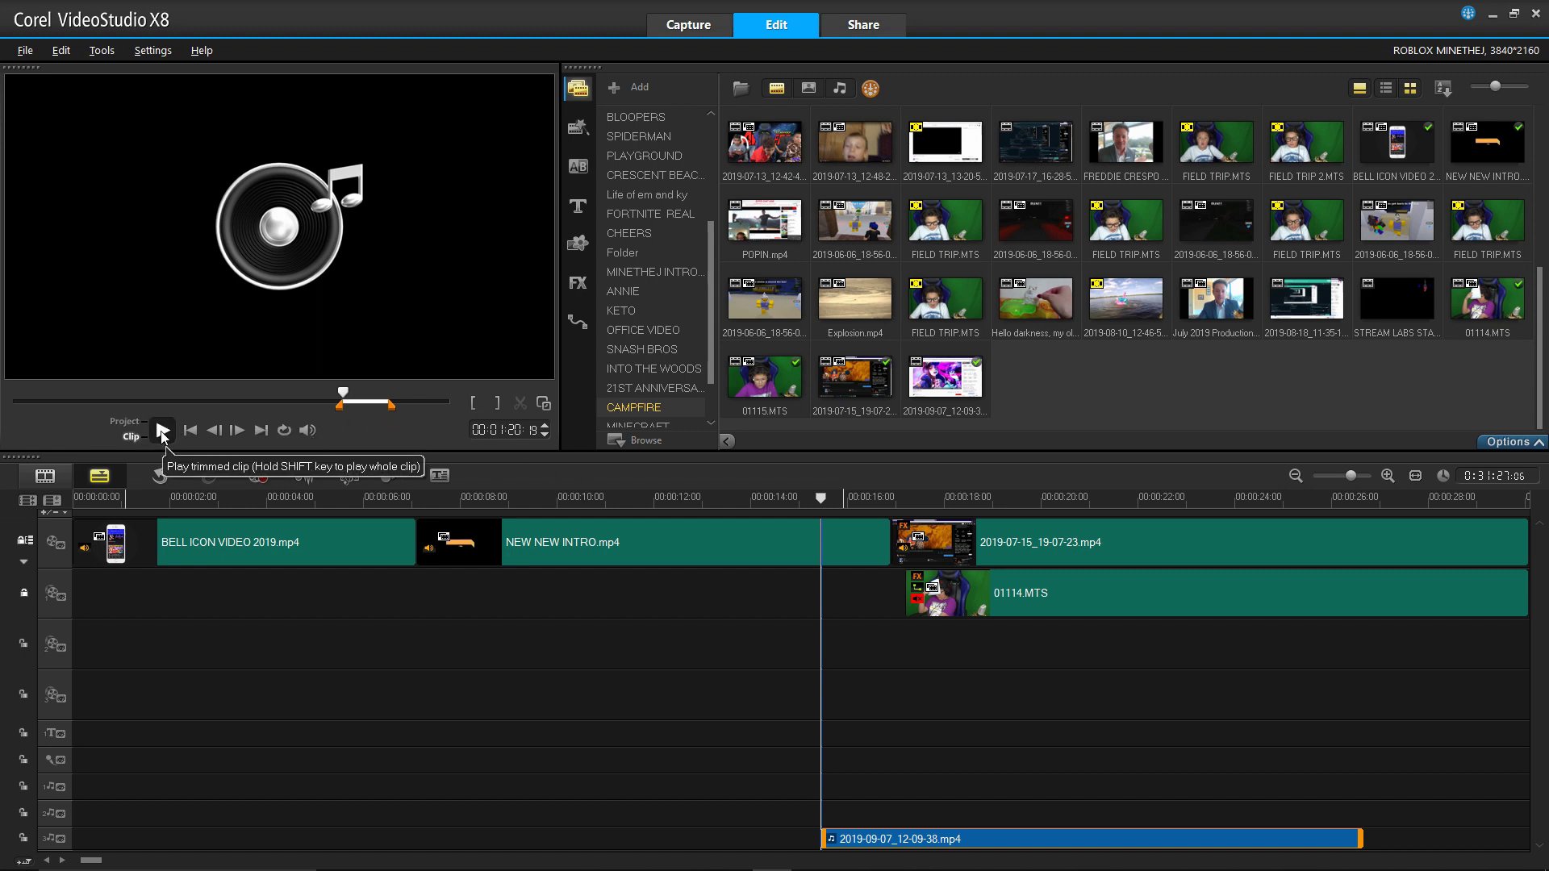
- Split the music clip at its 0:01:30:09 point, about 25 seconds into the timeline, and delete the leftover end piece
{"action": "left_click", "coordinate": [1286, 498]}
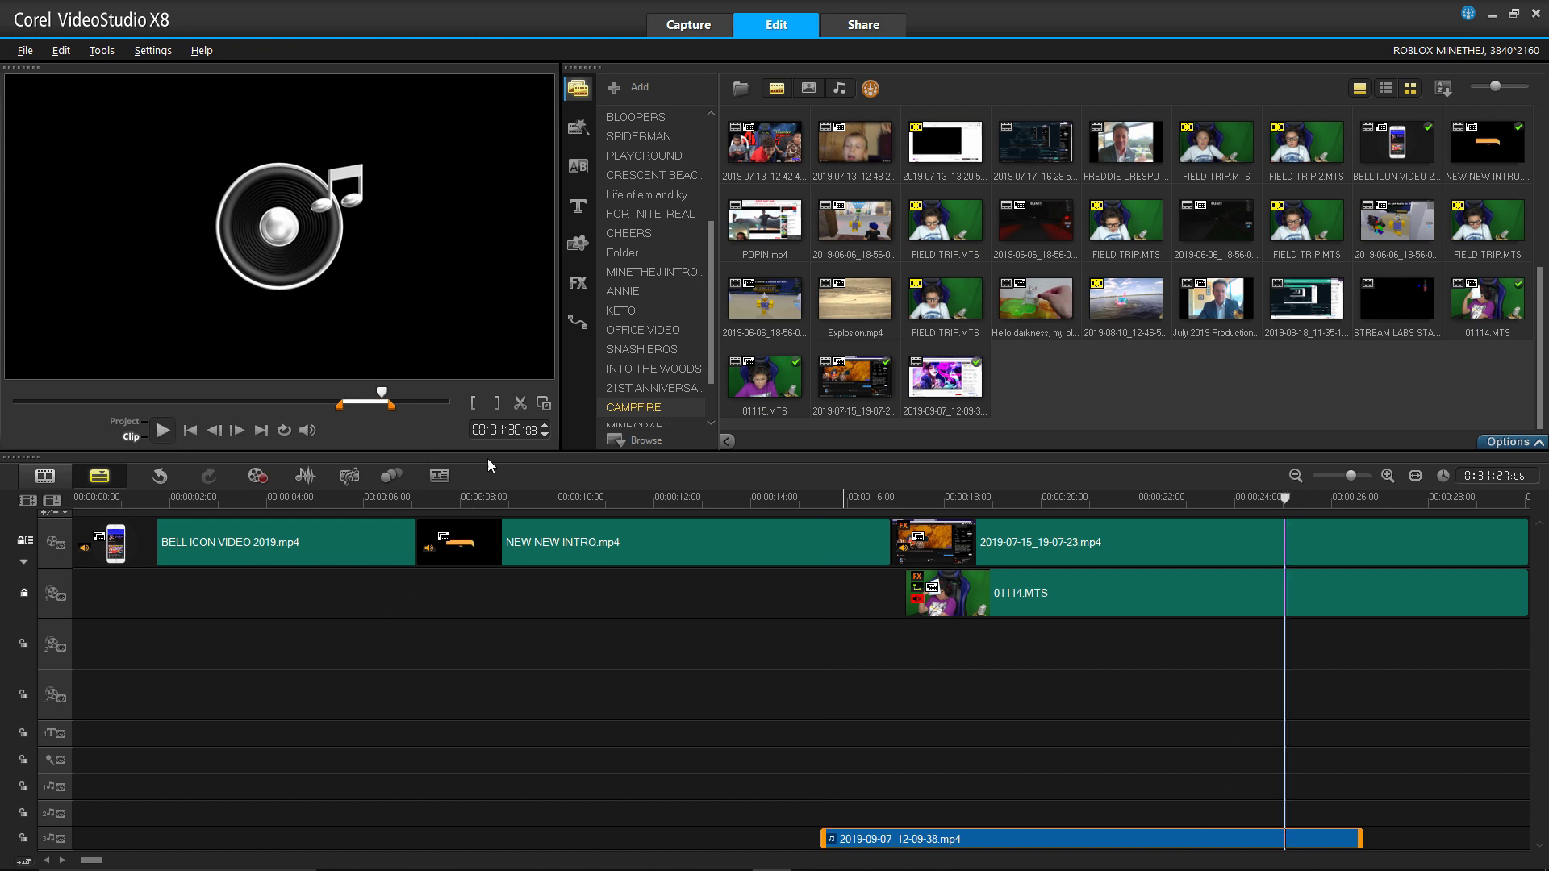
{"action": "left_click", "coordinate": [517, 406]}
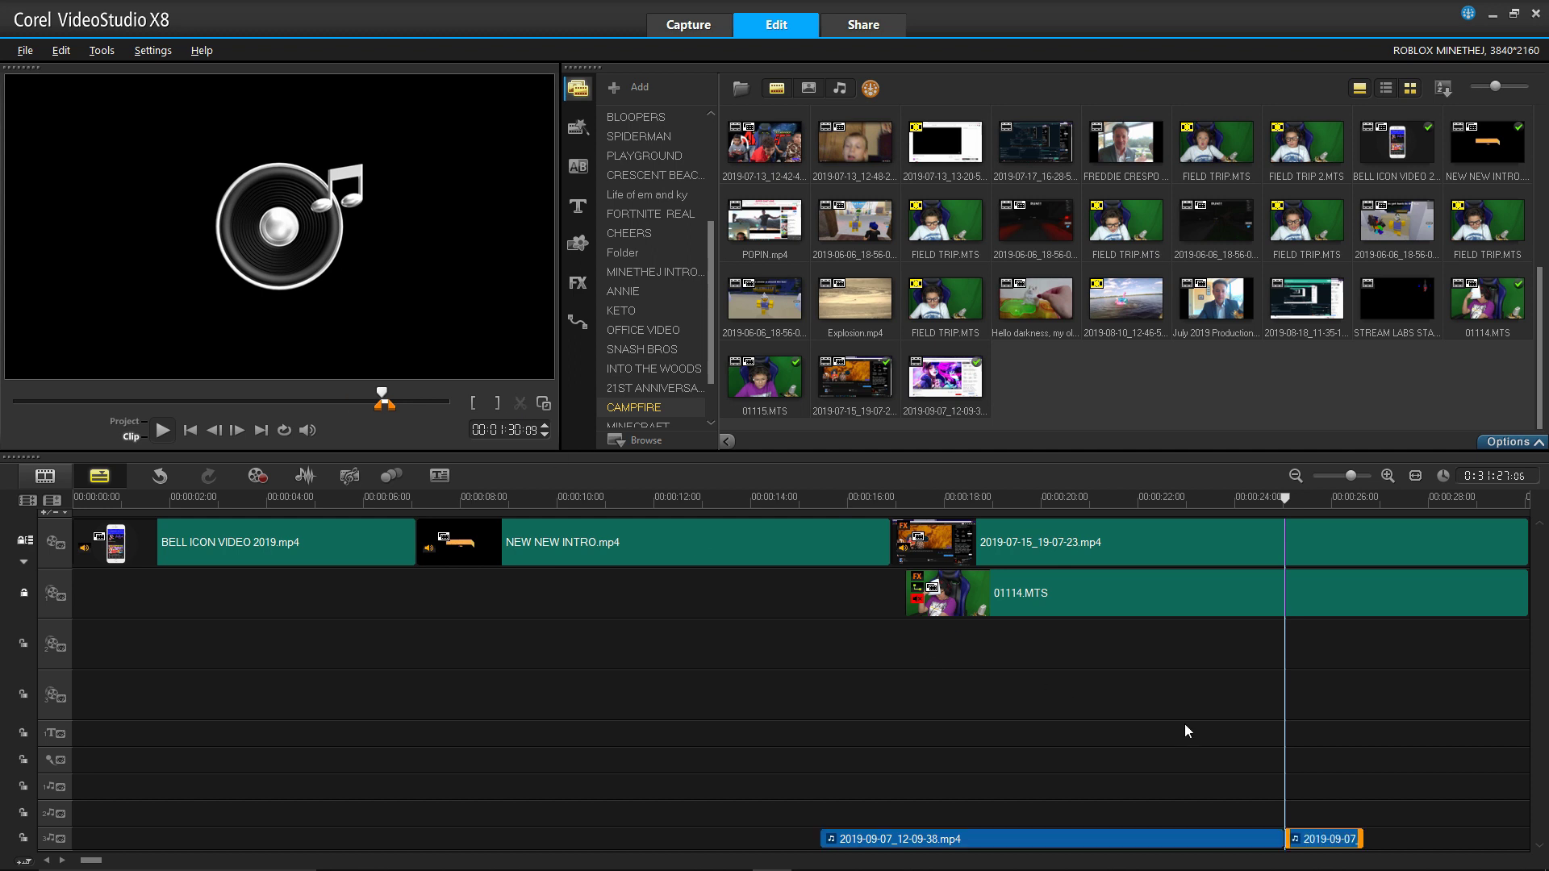
{"action": "right_click", "coordinate": [1321, 839]}
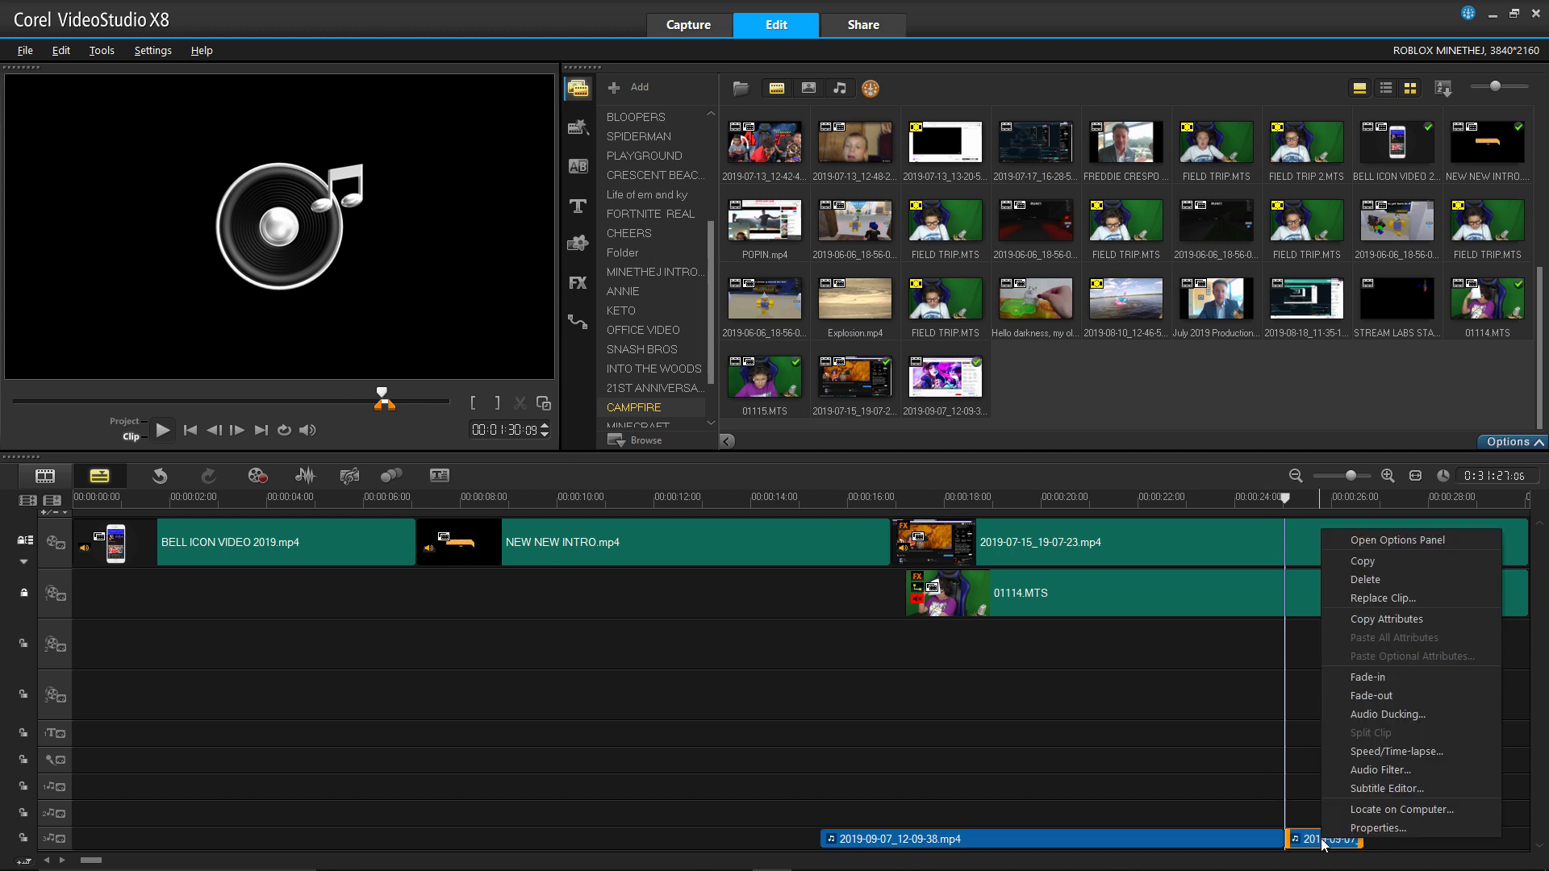
{"action": "left_click", "coordinate": [1401, 578]}
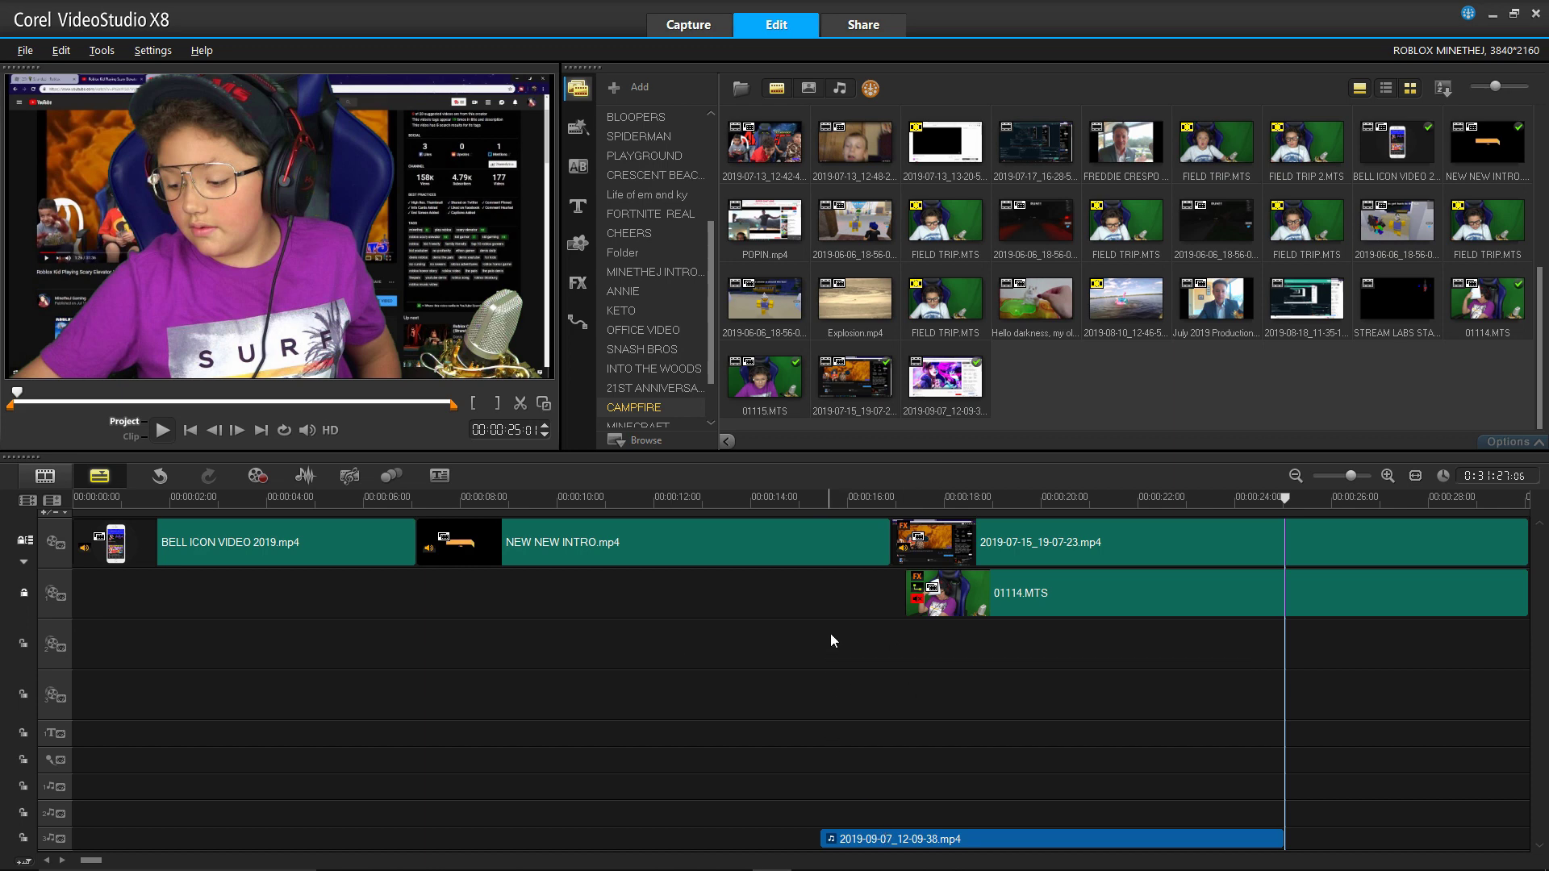
- Preview the music's entry from 0:00:13:21 and apply Fade-in and Fade-out to the music clip
{"action": "left_click", "coordinate": [745, 642]}
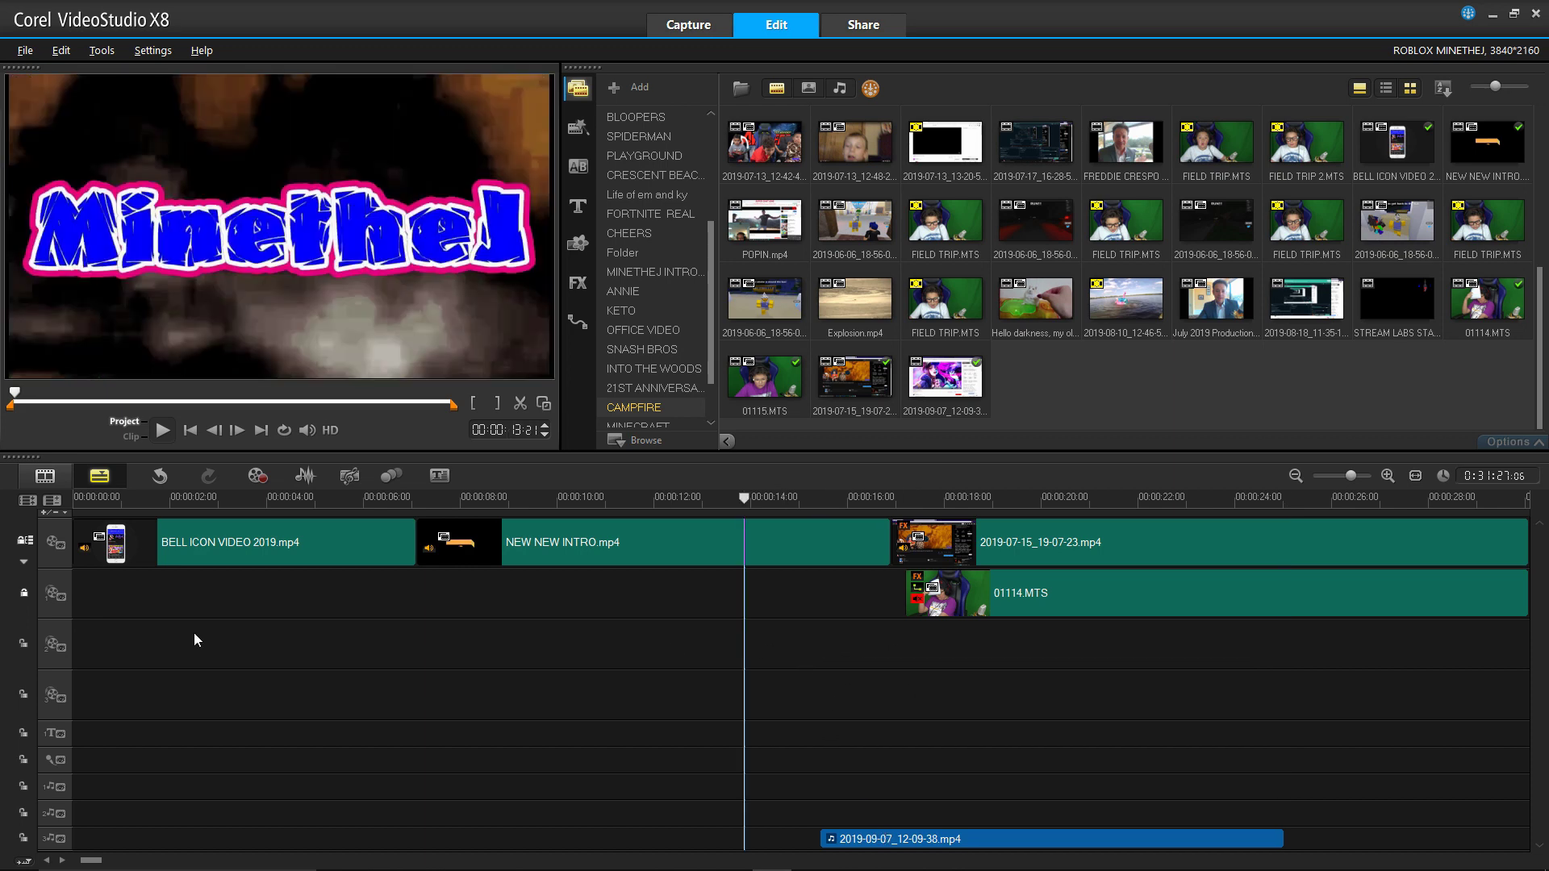
{"action": "left_click", "coordinate": [161, 431]}
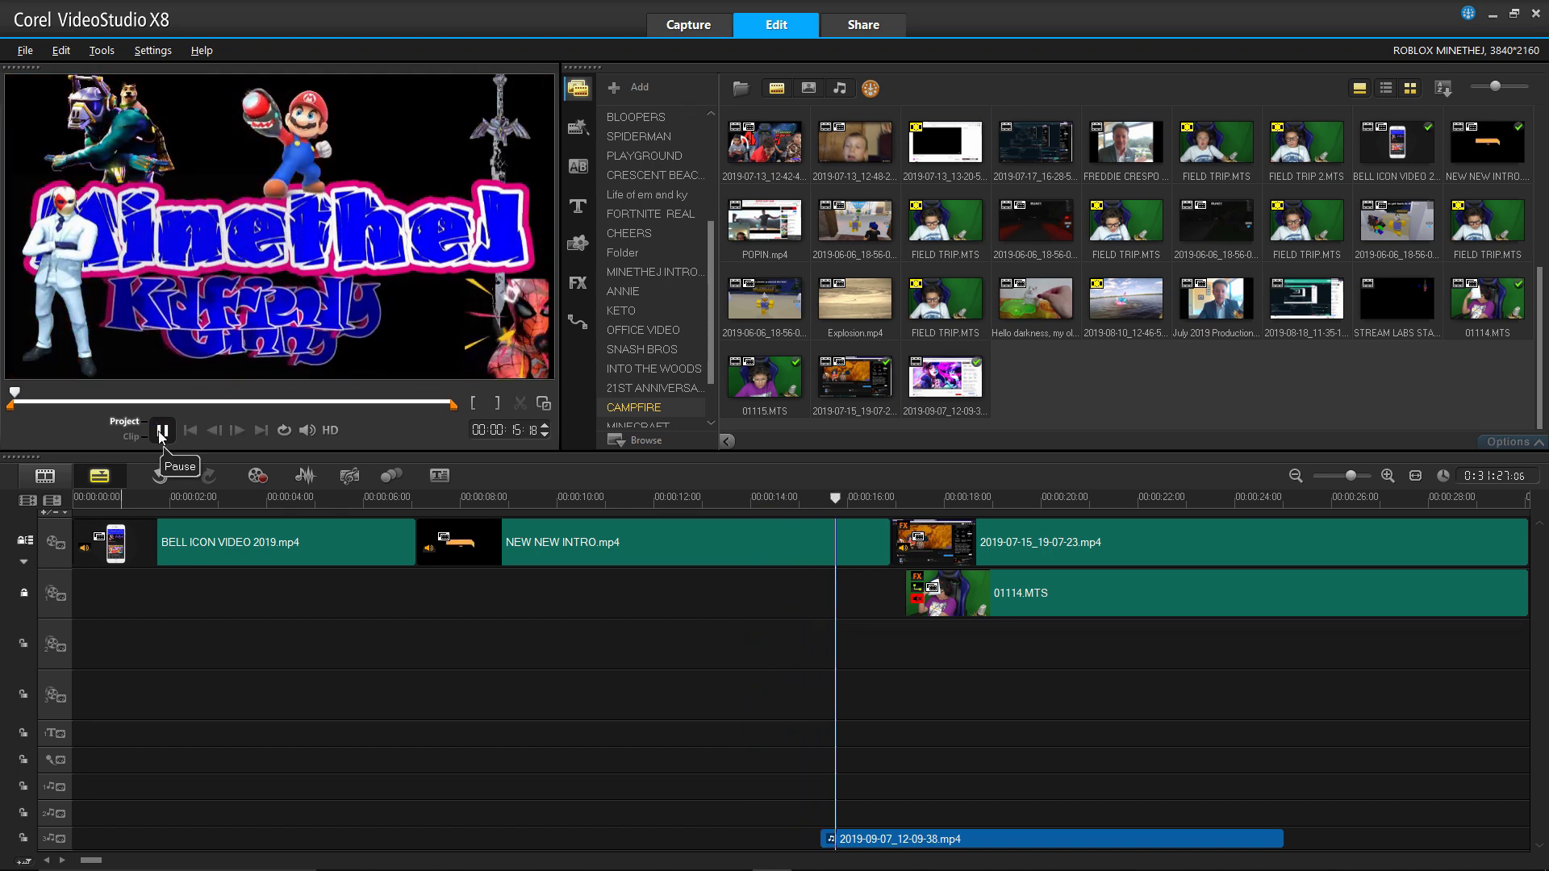
{"action": "left_click", "coordinate": [823, 839]}
{"action": "right_click", "coordinate": [856, 837]}
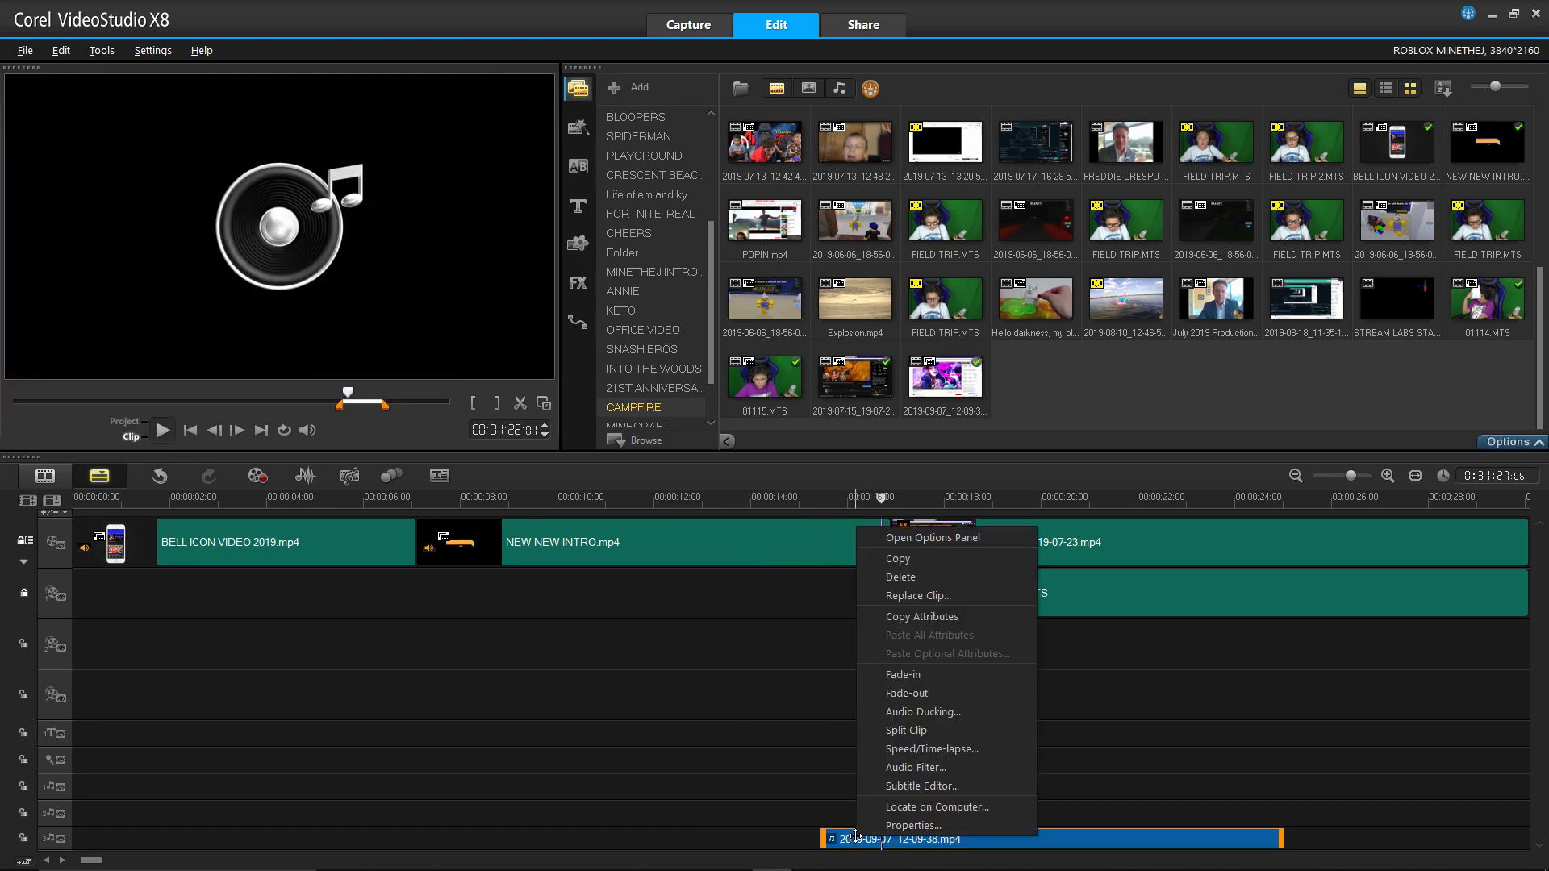
{"action": "left_click", "coordinate": [902, 676]}
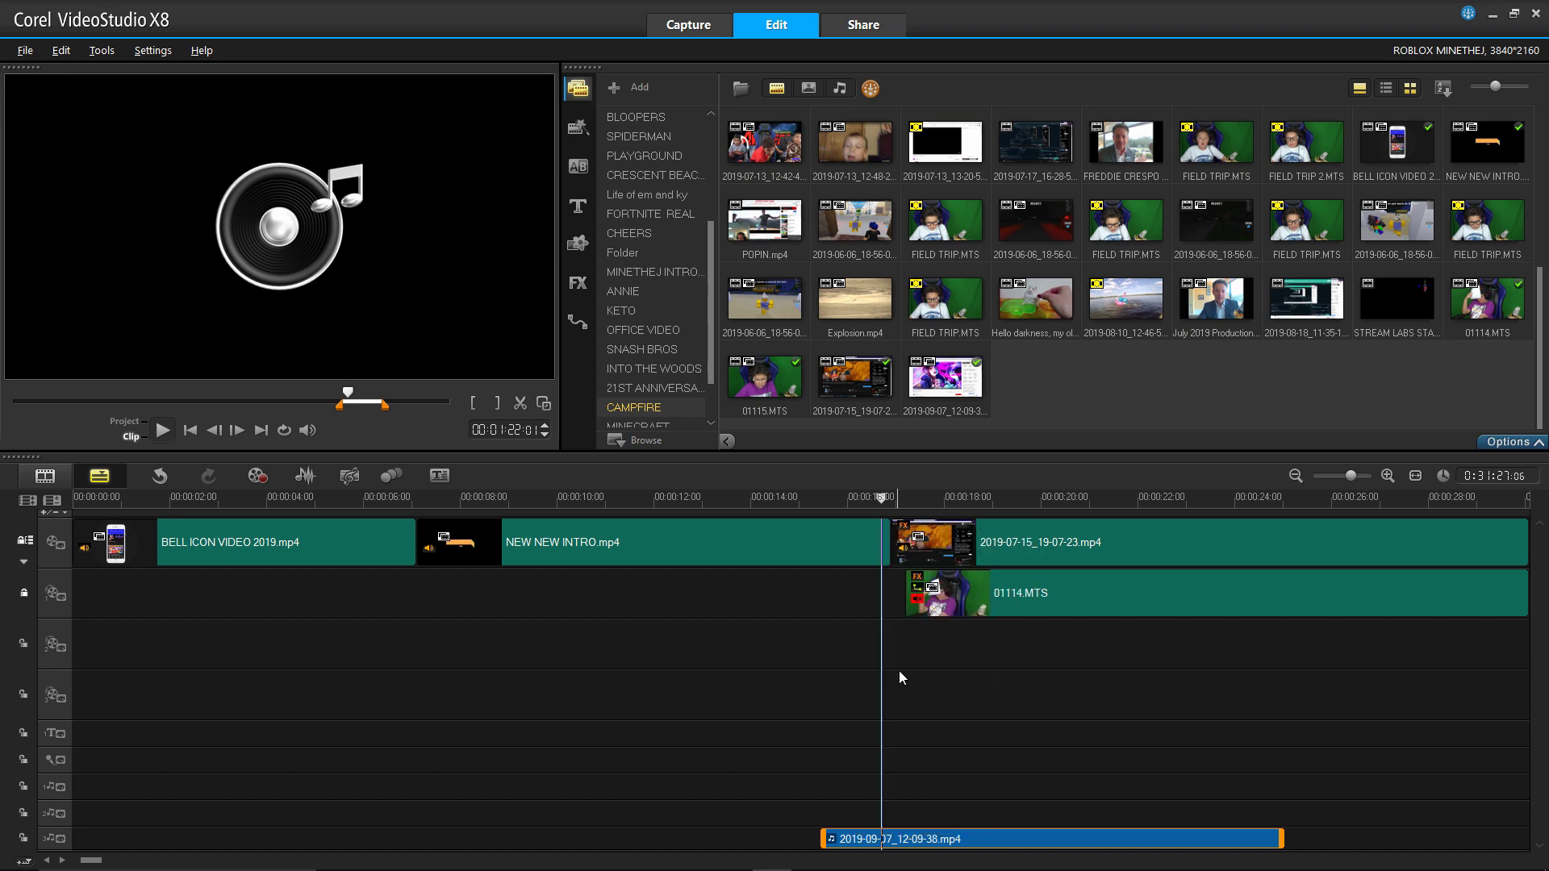
{"action": "right_click", "coordinate": [1083, 841]}
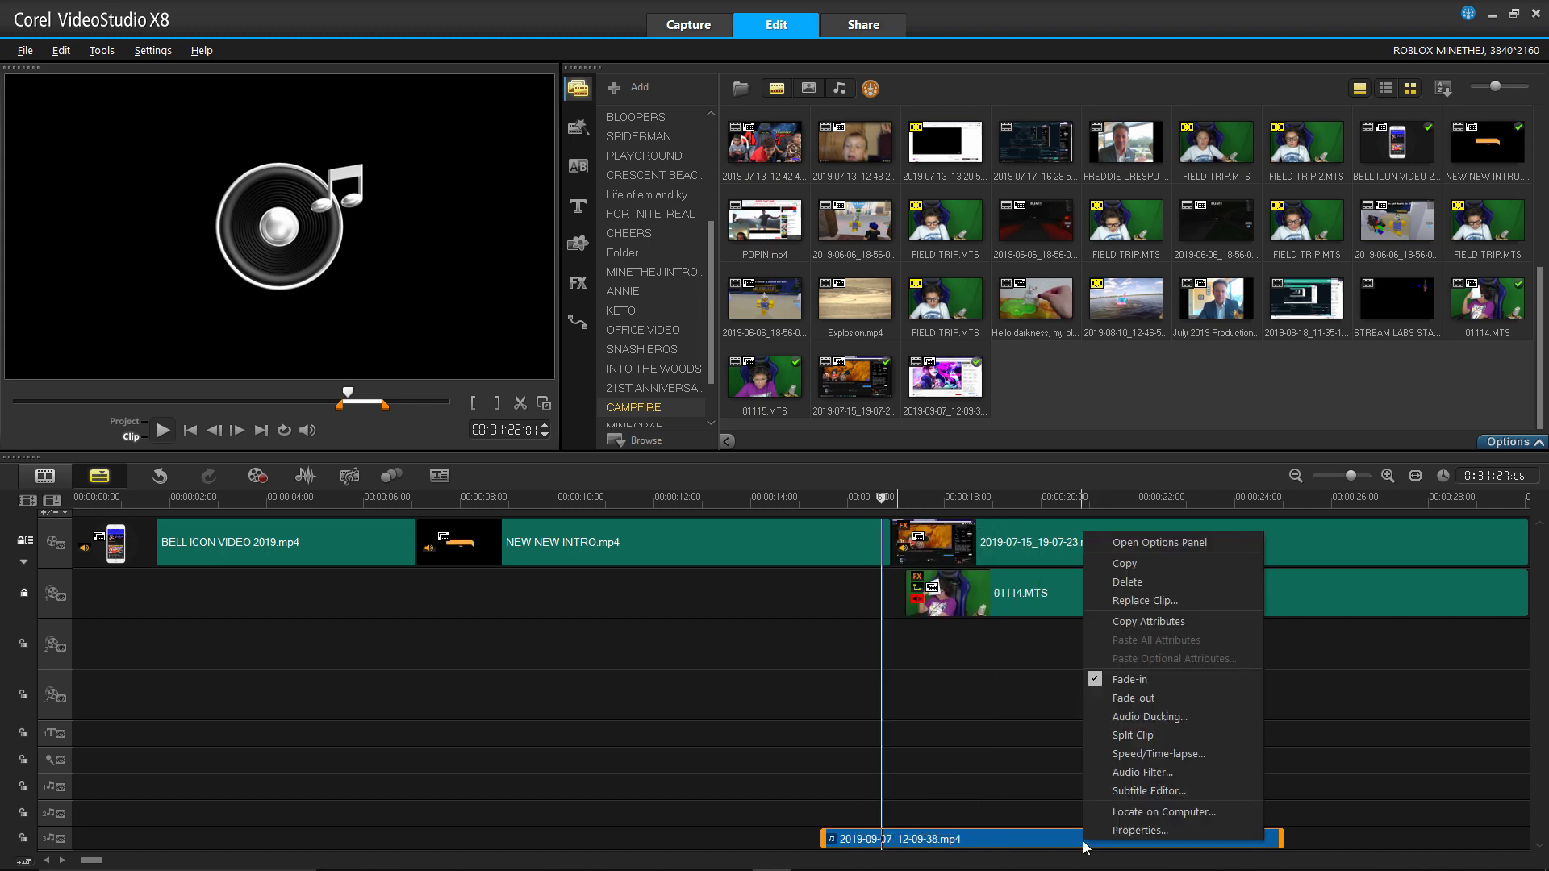
{"action": "left_click", "coordinate": [1146, 705]}
{"action": "right_click", "coordinate": [883, 839]}
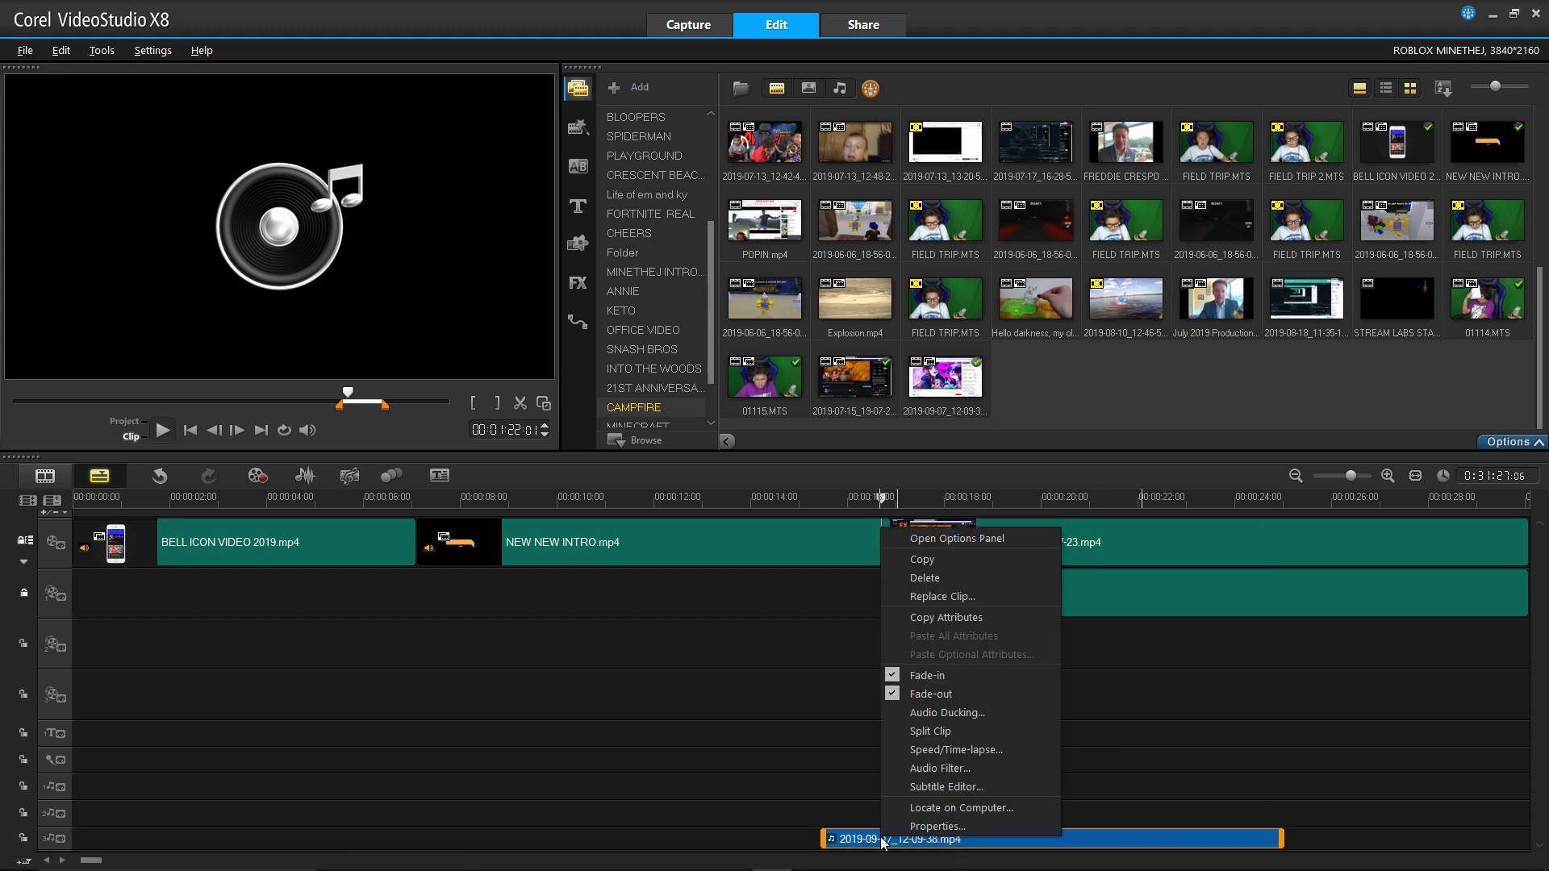
- Play the project from just before the music clip to about 21 seconds to check the faded music
{"action": "left_click", "coordinate": [784, 740]}
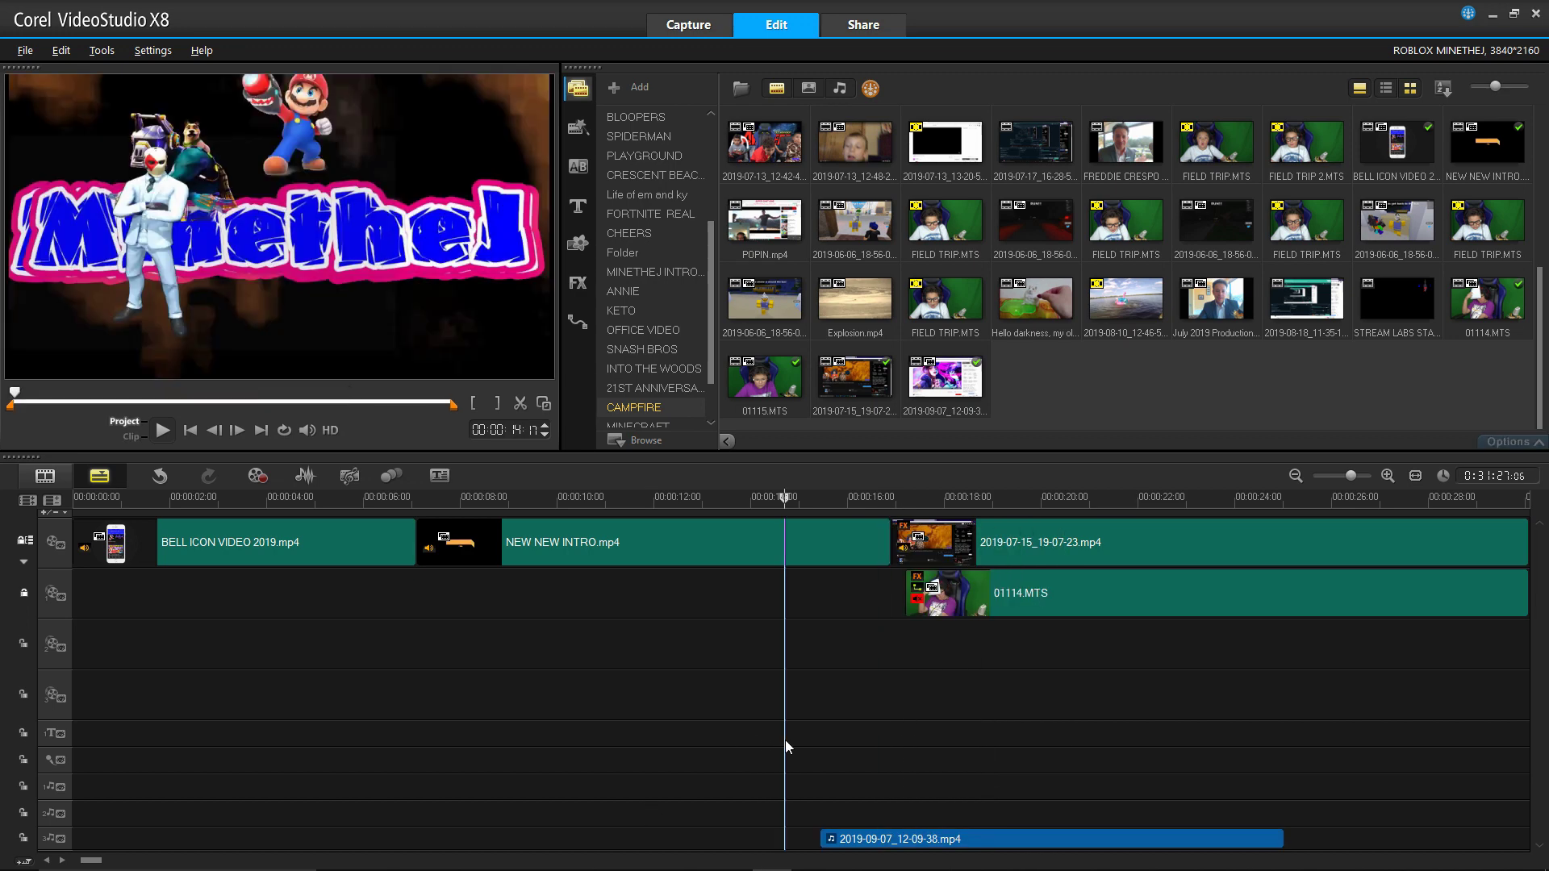
{"action": "left_click", "coordinate": [160, 430]}
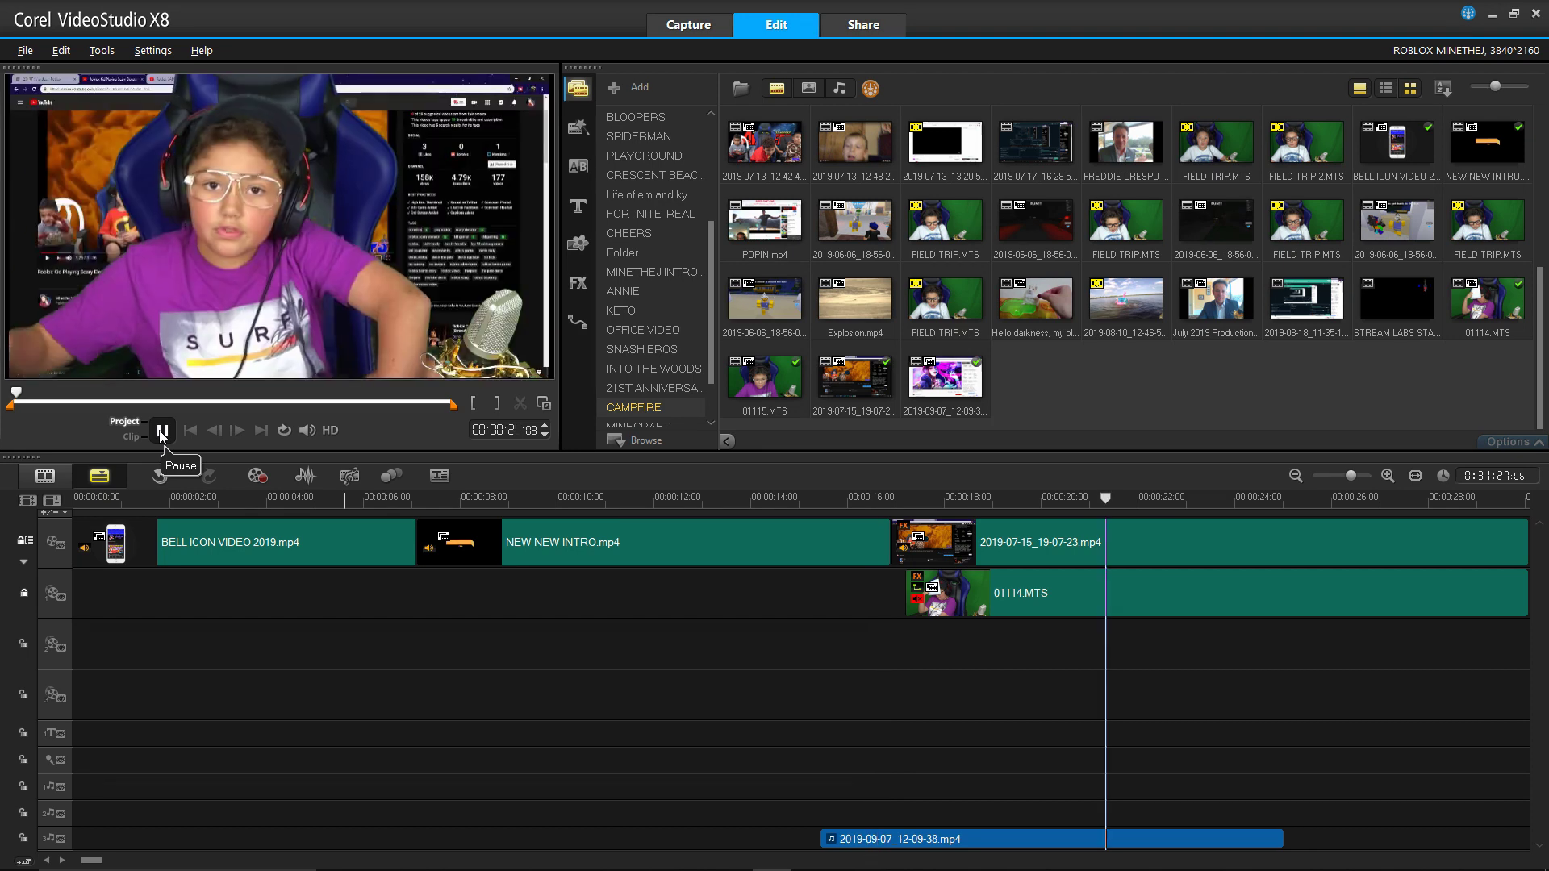
{"action": "left_click", "coordinate": [160, 430]}
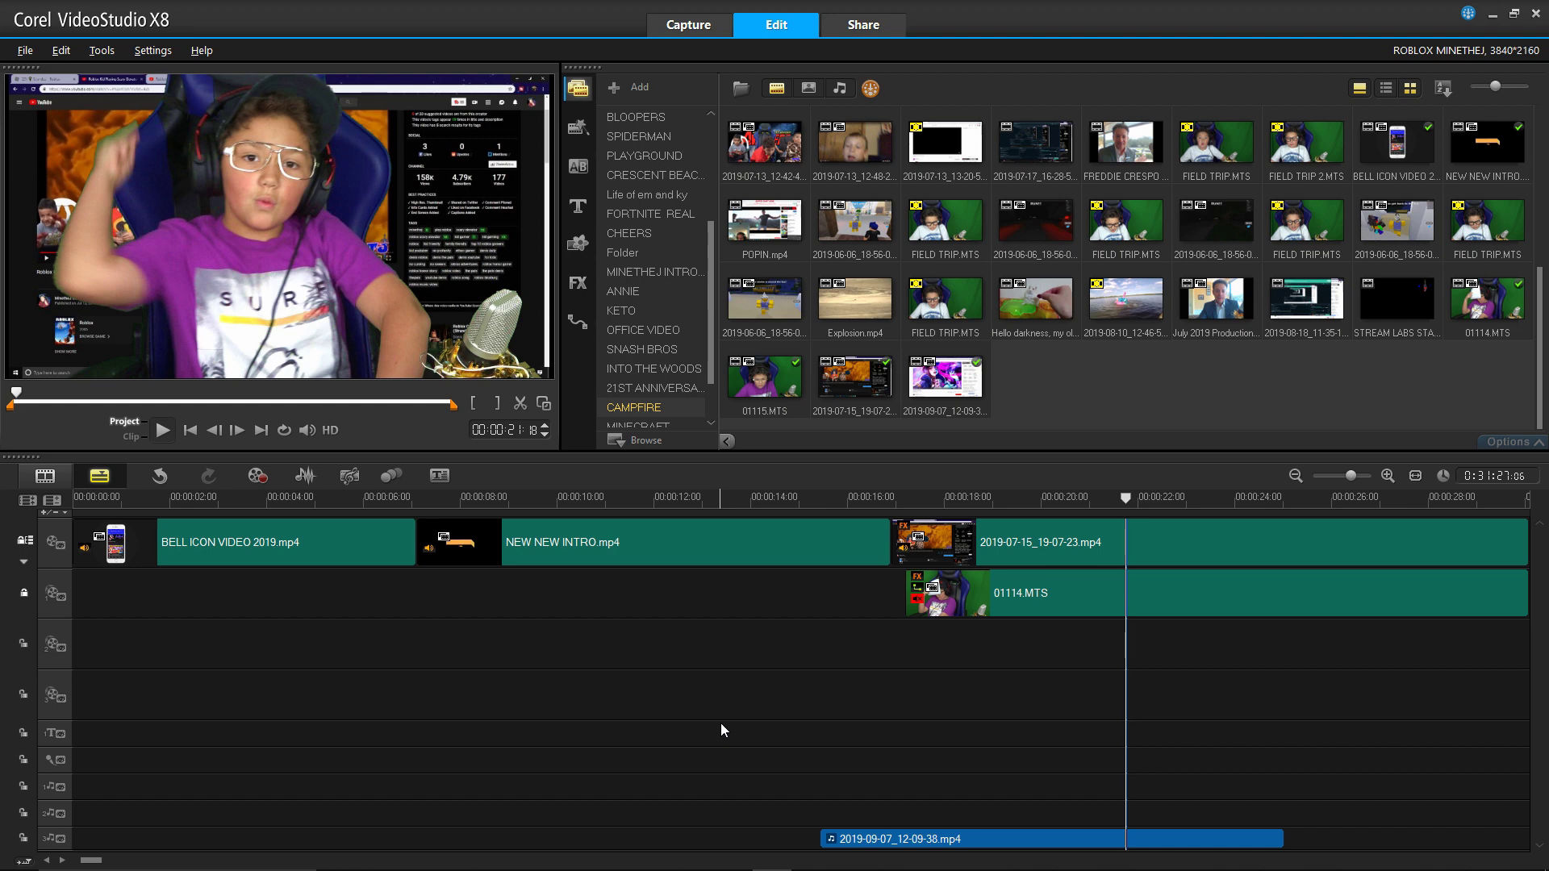
- In the Sound Mixer view, lower the music clip's first volume key point to -4.2 and its last inner one to -3.2
{"action": "left_click", "coordinate": [305, 476]}
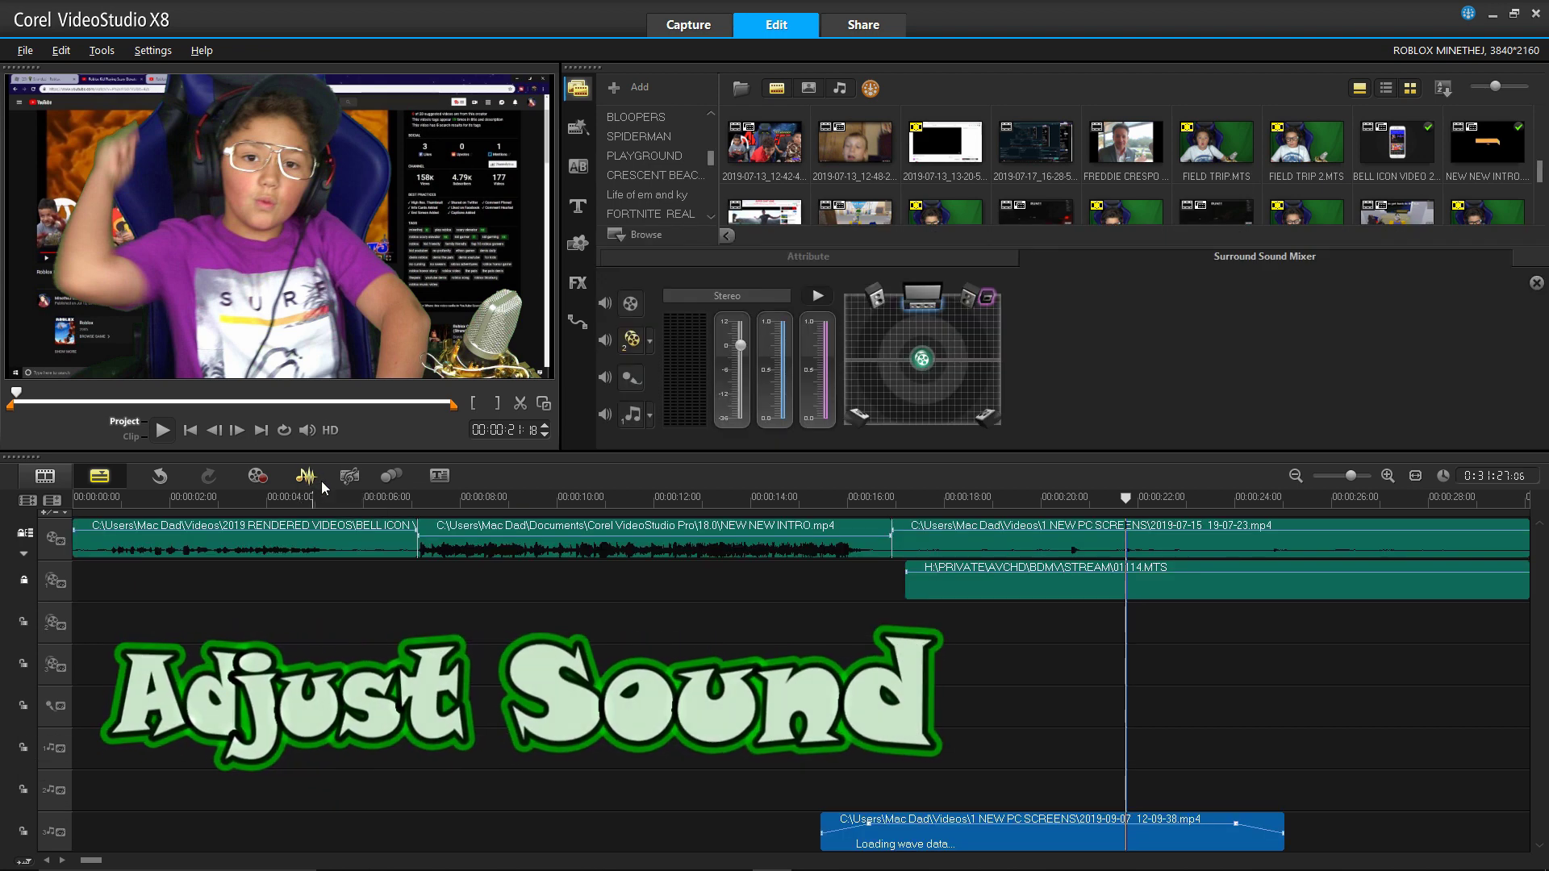
{"action": "left_click", "coordinate": [866, 824]}
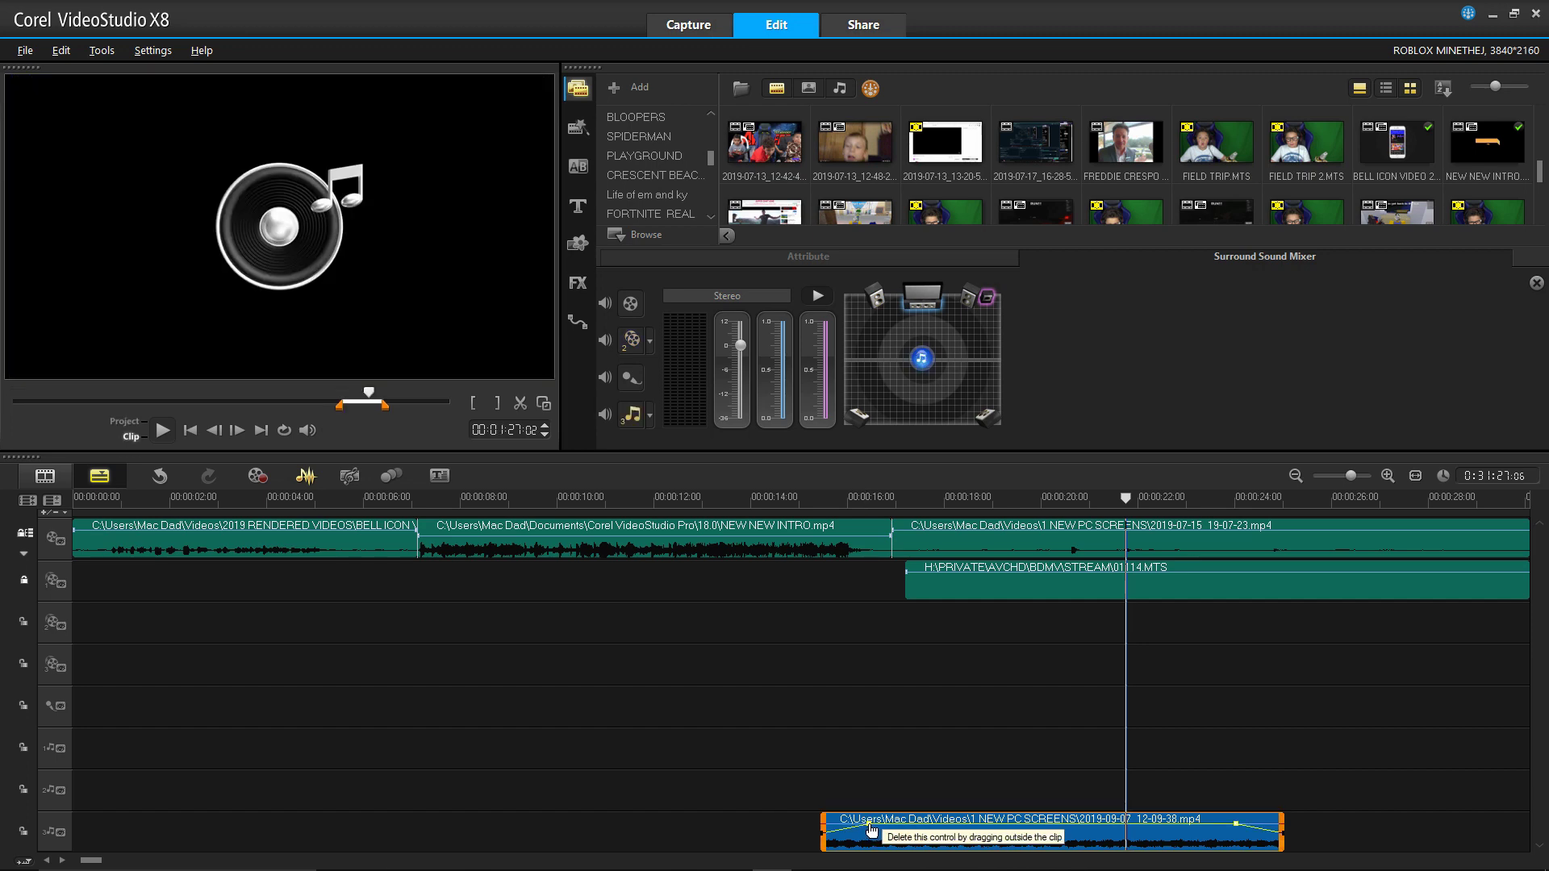
{"action": "left_click_drag", "start_coordinate": [871, 830], "coordinate": [873, 835]}
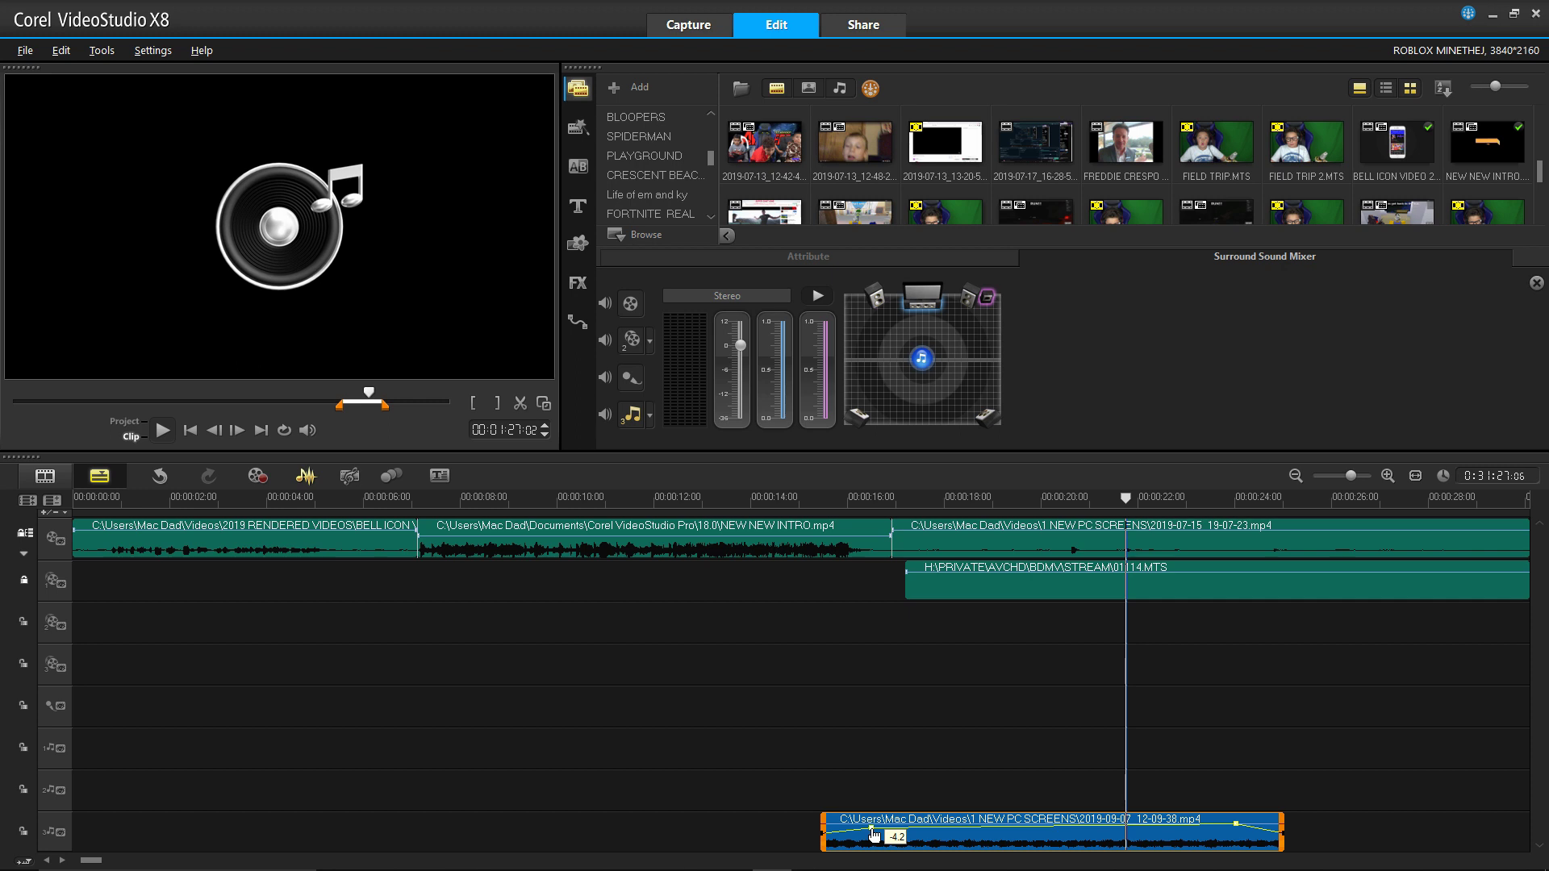
{"action": "left_click", "coordinate": [1236, 826]}
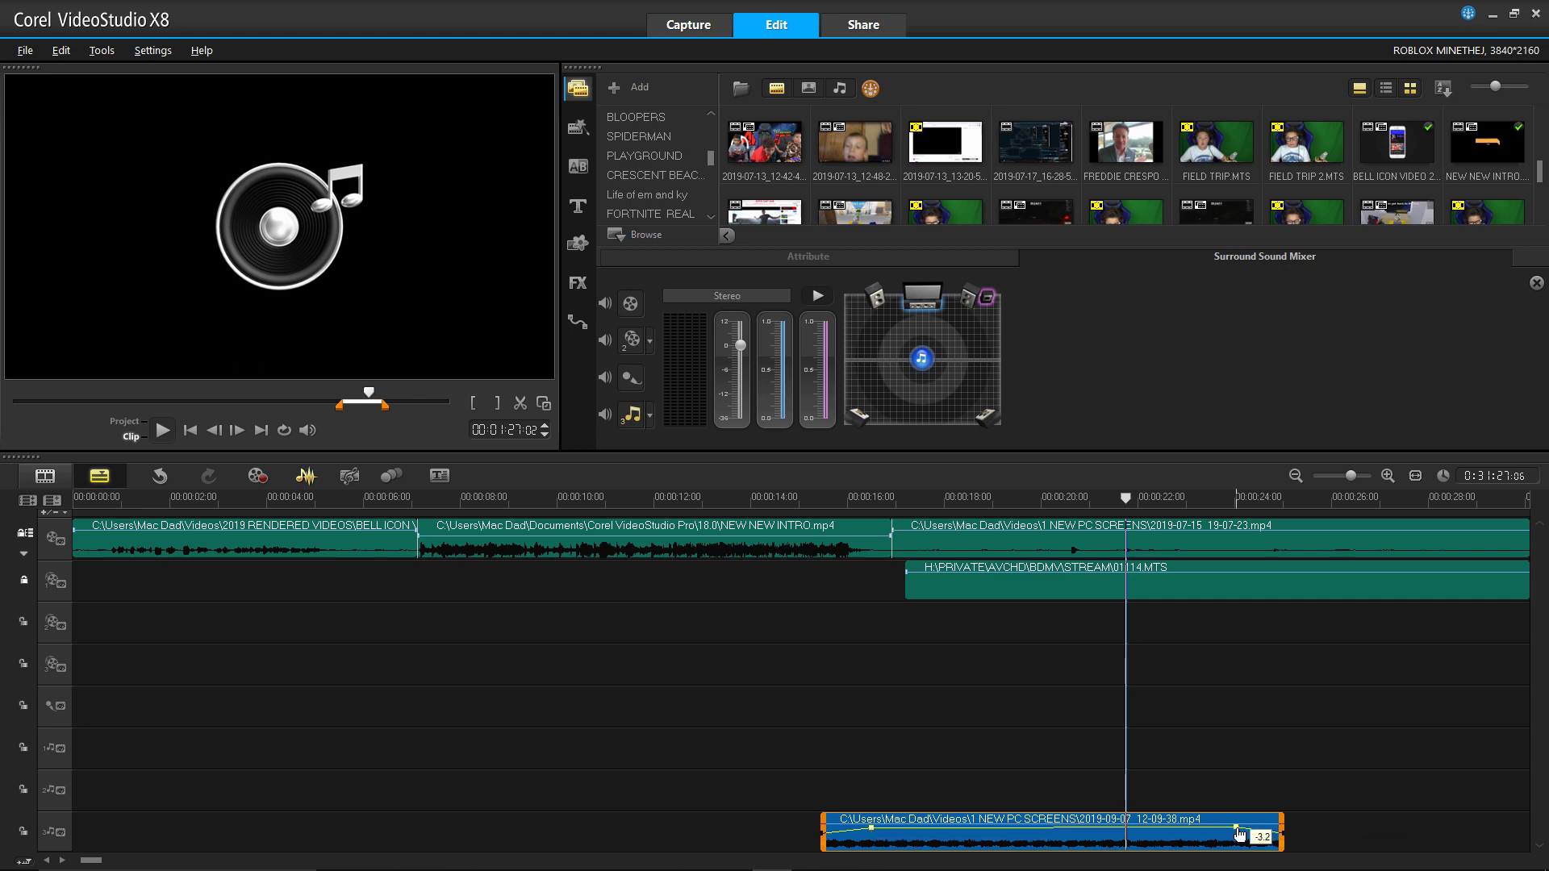
- Play the project through the music section to 0:00:21:06 to check the reduced music volume
{"action": "left_click", "coordinate": [783, 744]}
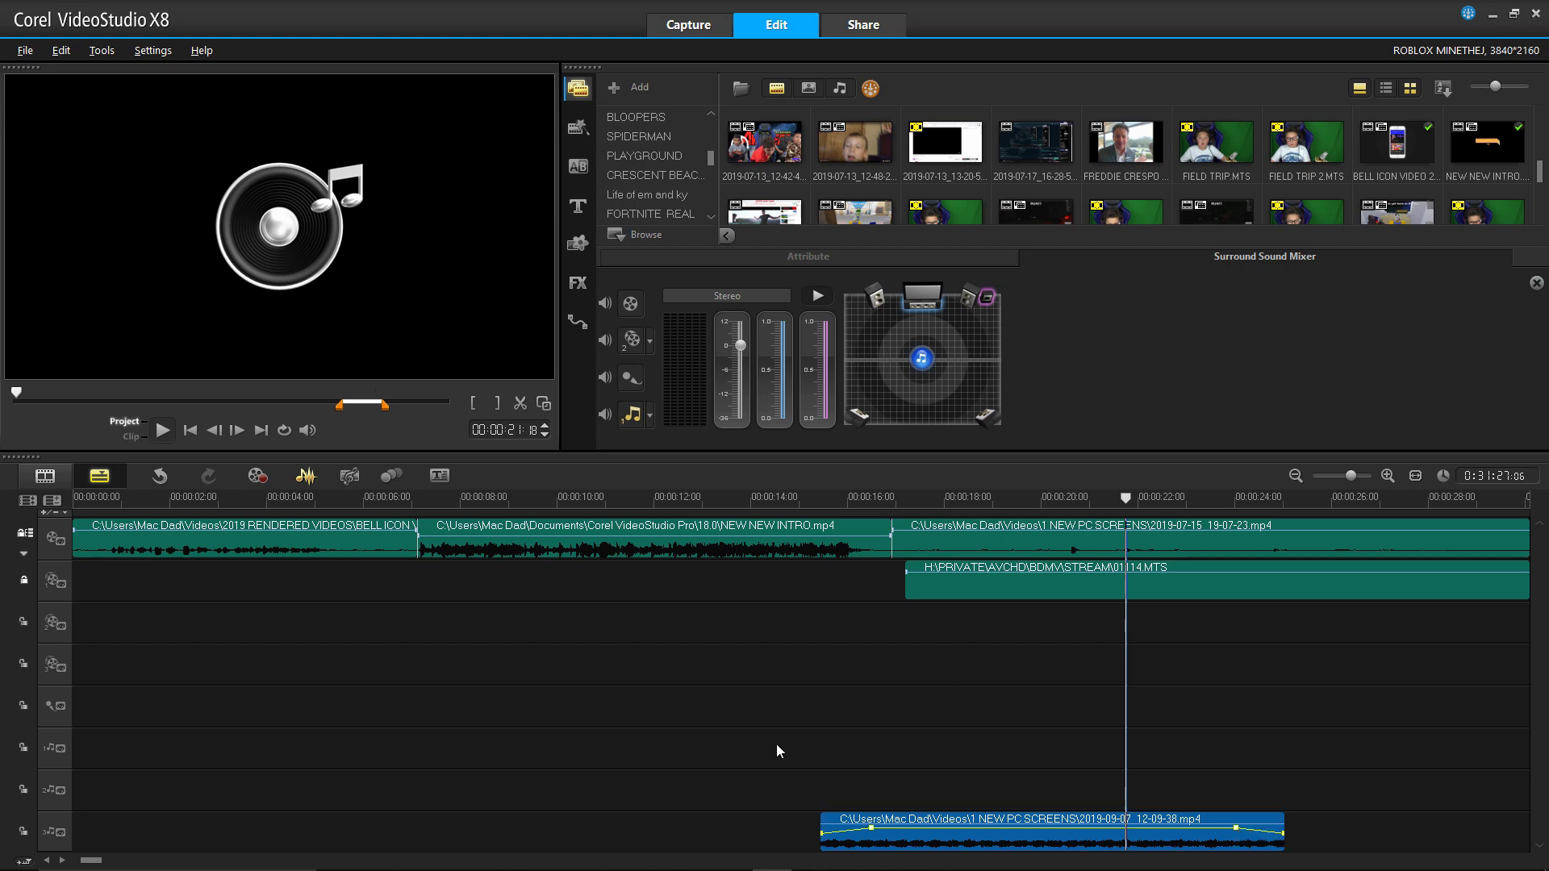
{"action": "left_click", "coordinate": [162, 431]}
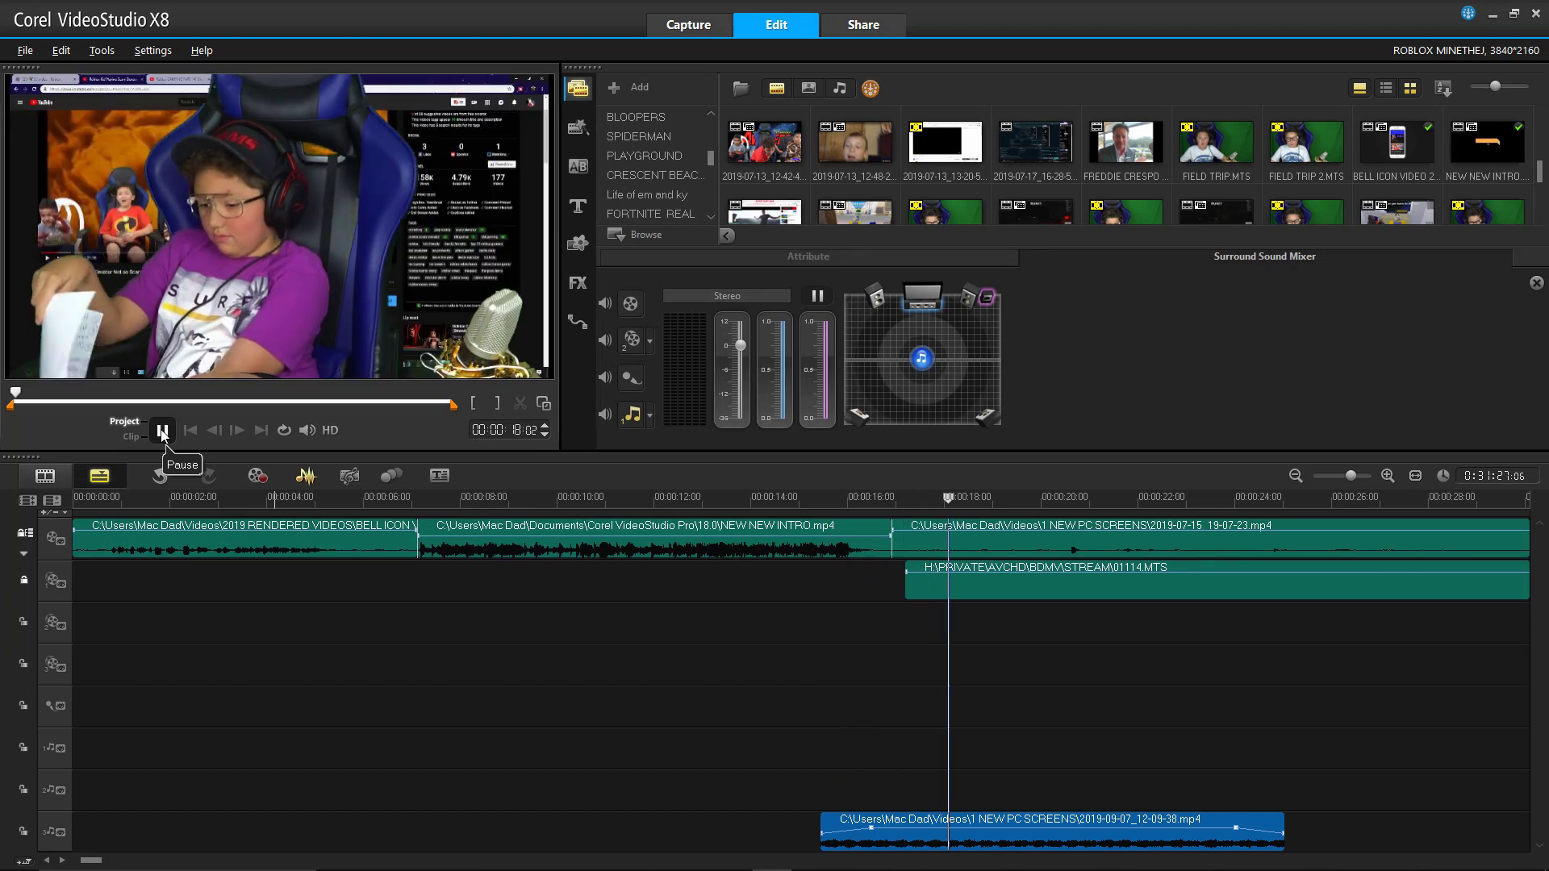
{"action": "left_click", "coordinate": [162, 431]}
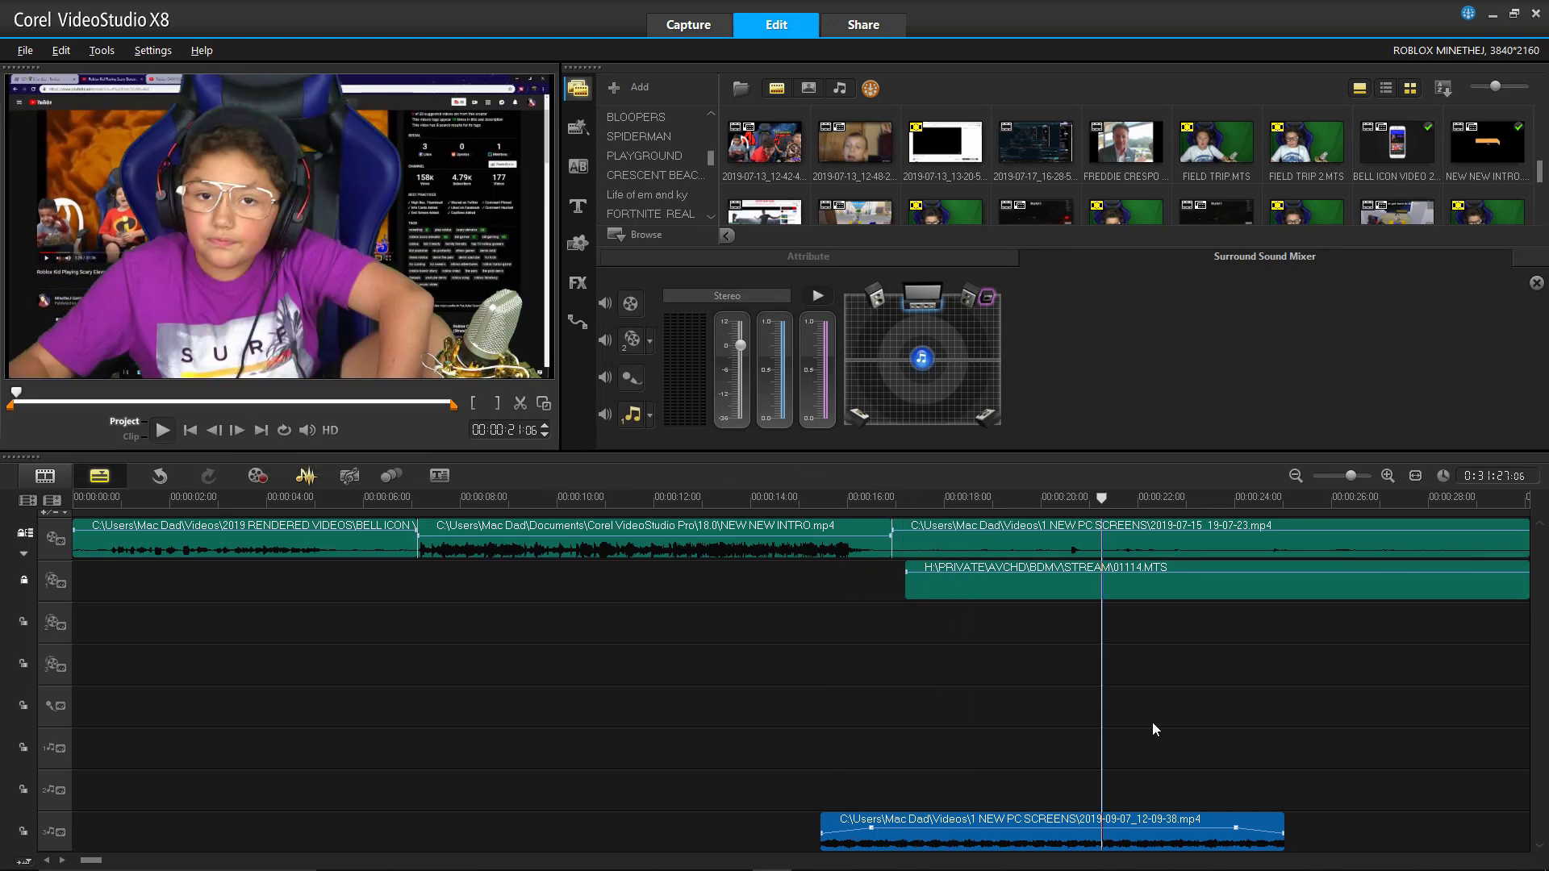
- Return to the standard timeline view and split the screen recording, camera overlay and music clips at 0:00:21:06
{"action": "left_click", "coordinate": [1102, 625]}
{"action": "left_click", "coordinate": [306, 476]}
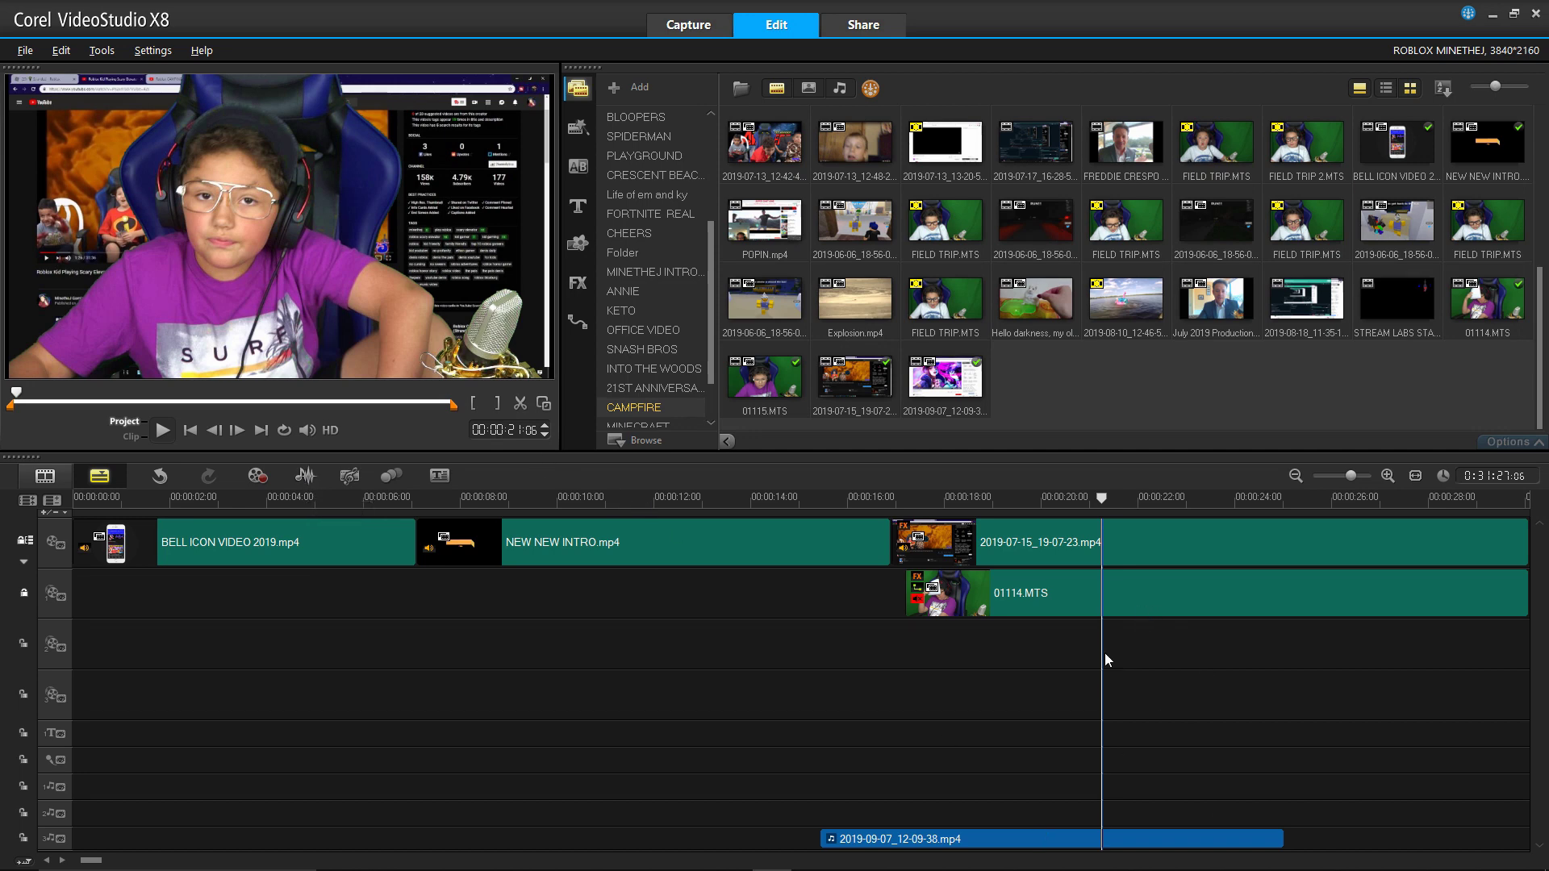
{"action": "left_click", "coordinate": [520, 405]}
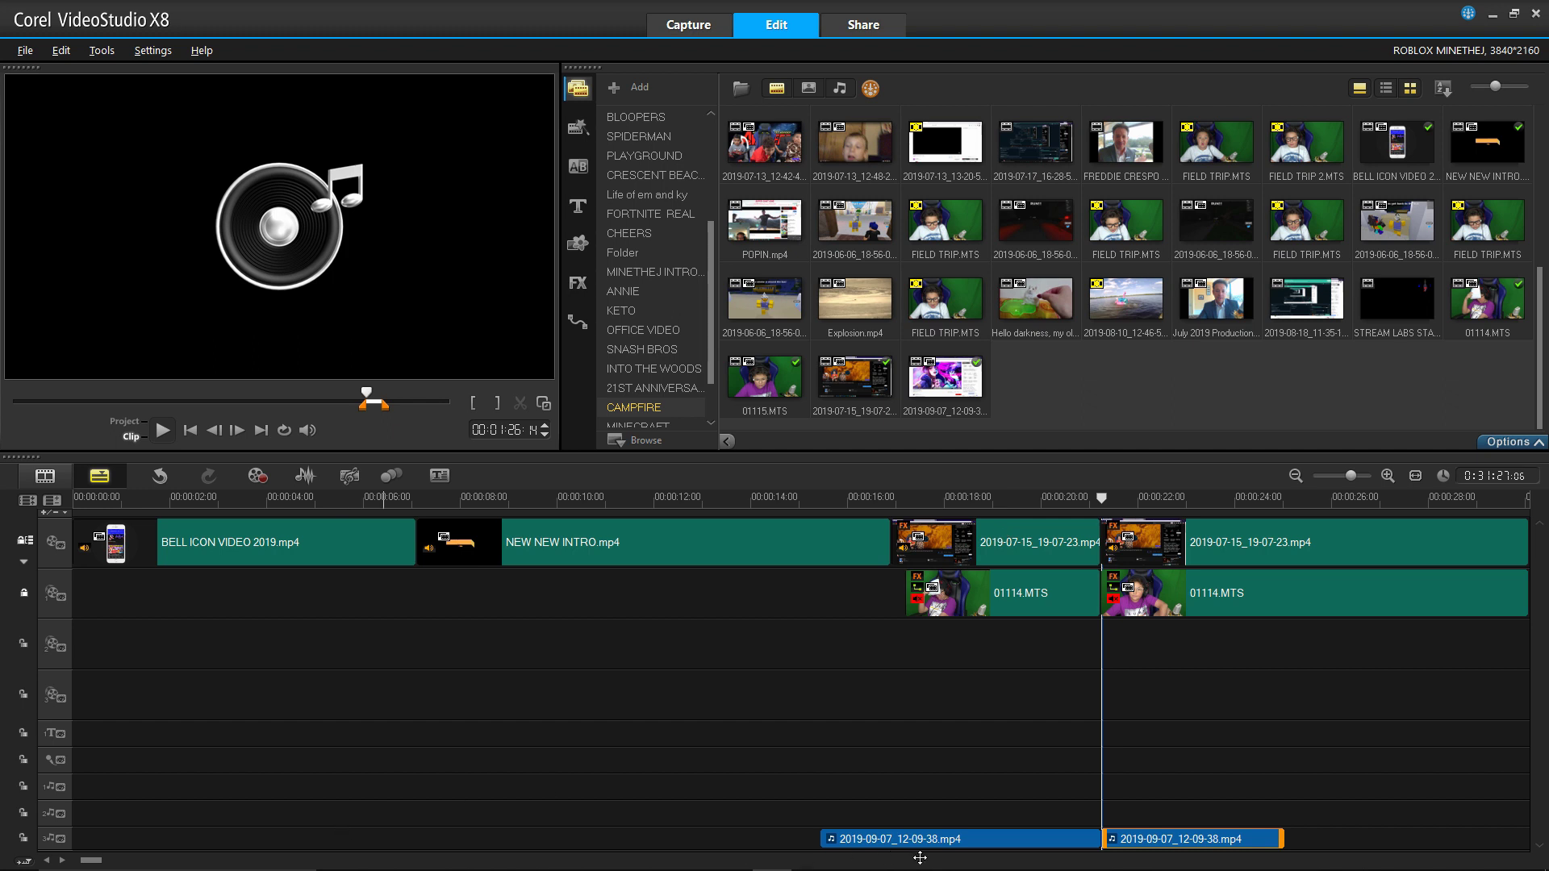
- Delete the segments before the 0:00:21:06 split from the 01114.MTS overlay and the 2019-07-15_19-07-23.mp4 screen recording
{"action": "left_click", "coordinate": [975, 607]}
{"action": "right_click", "coordinate": [975, 606]}
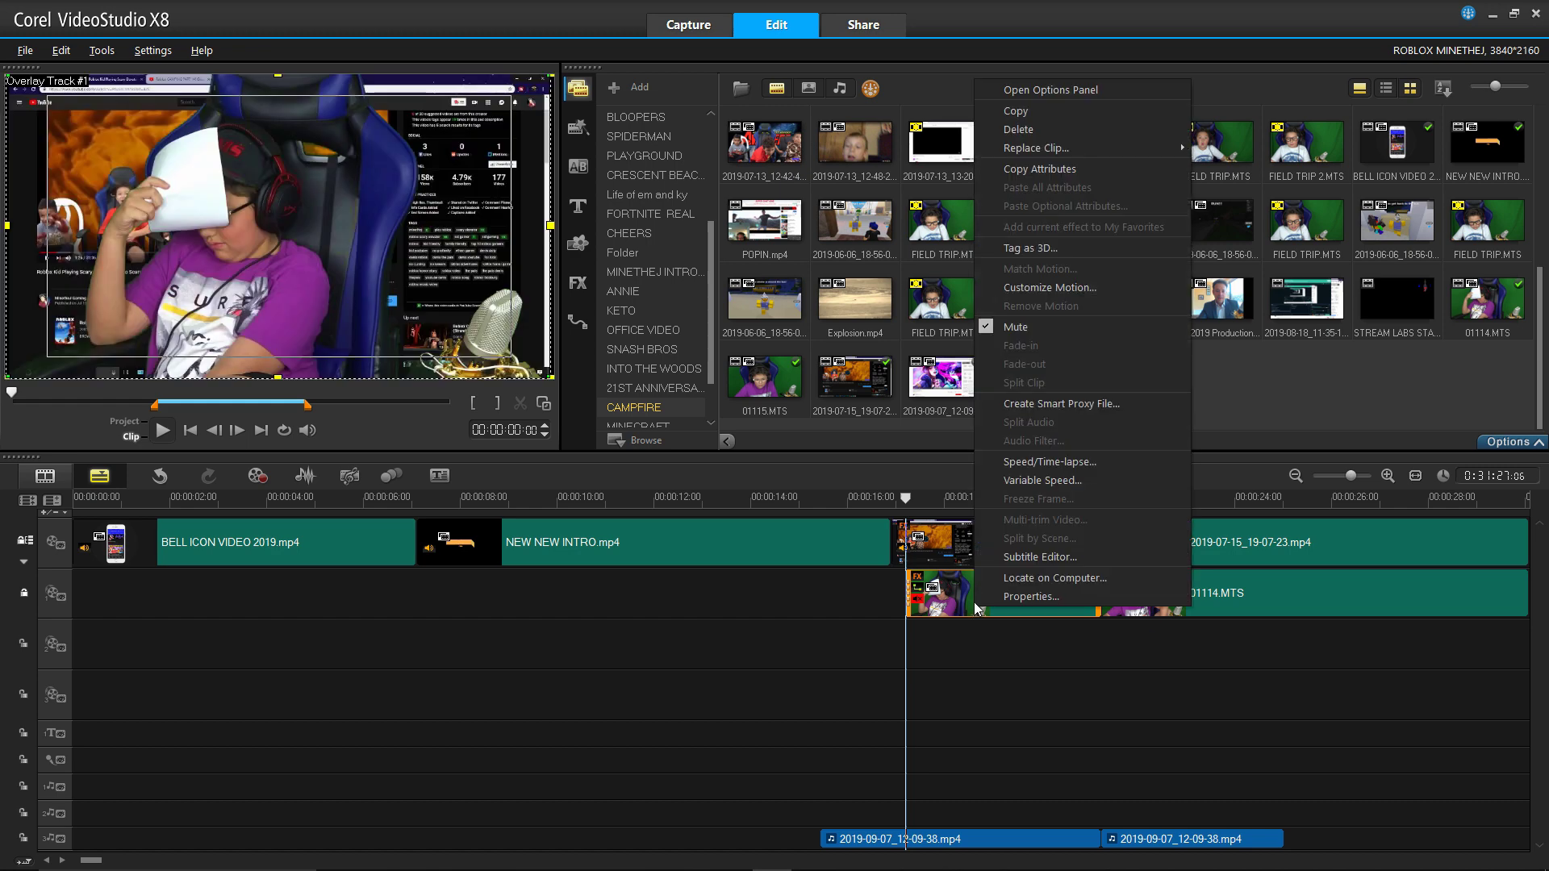
{"action": "left_click", "coordinate": [1045, 127]}
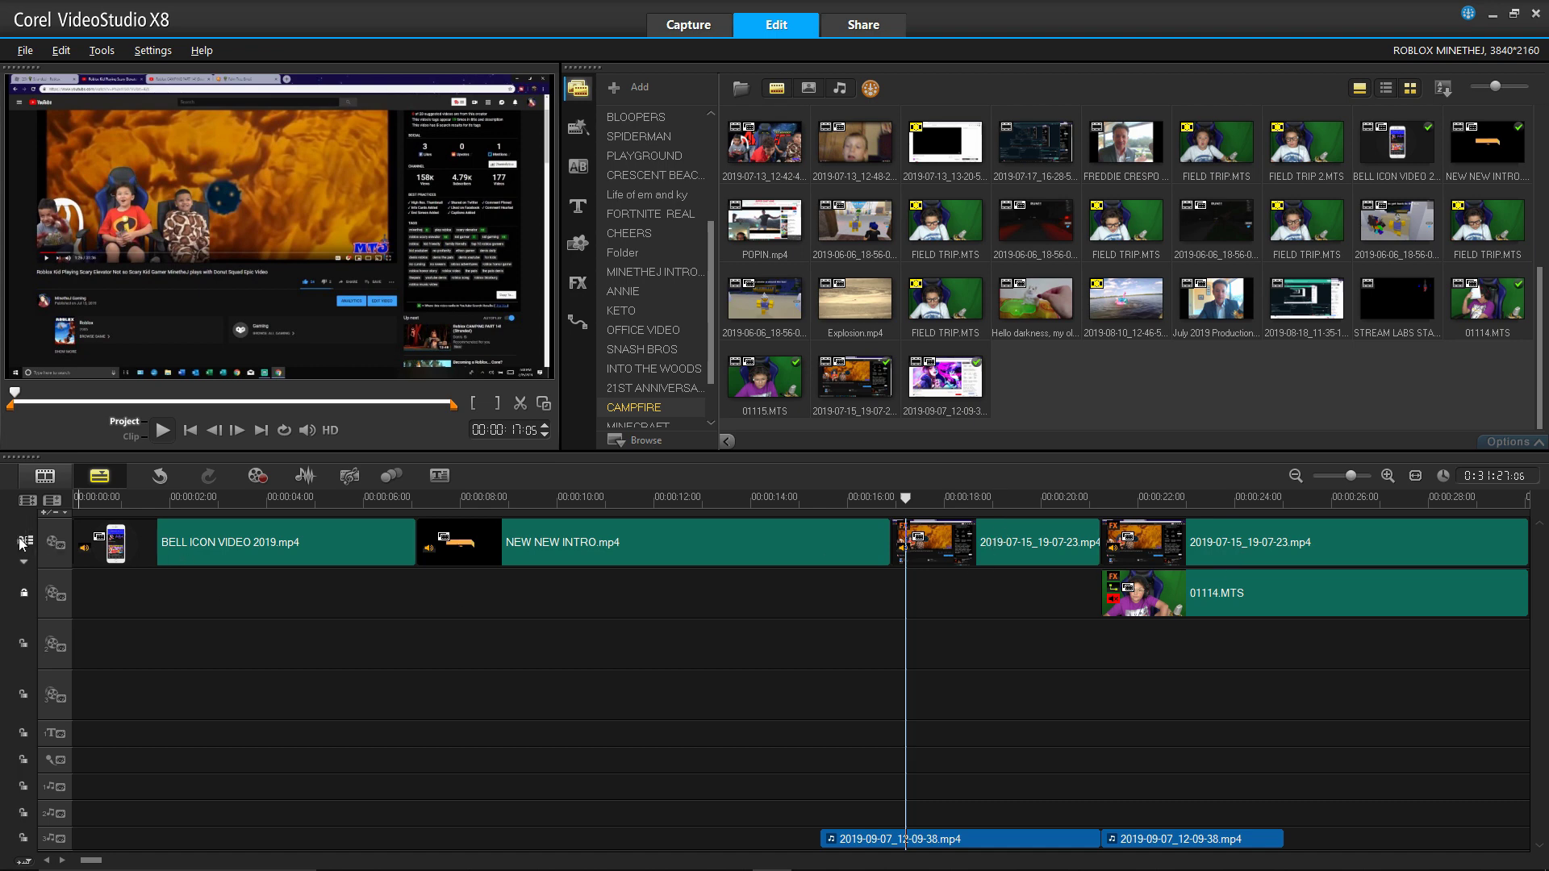
{"action": "right_click", "coordinate": [1008, 549]}
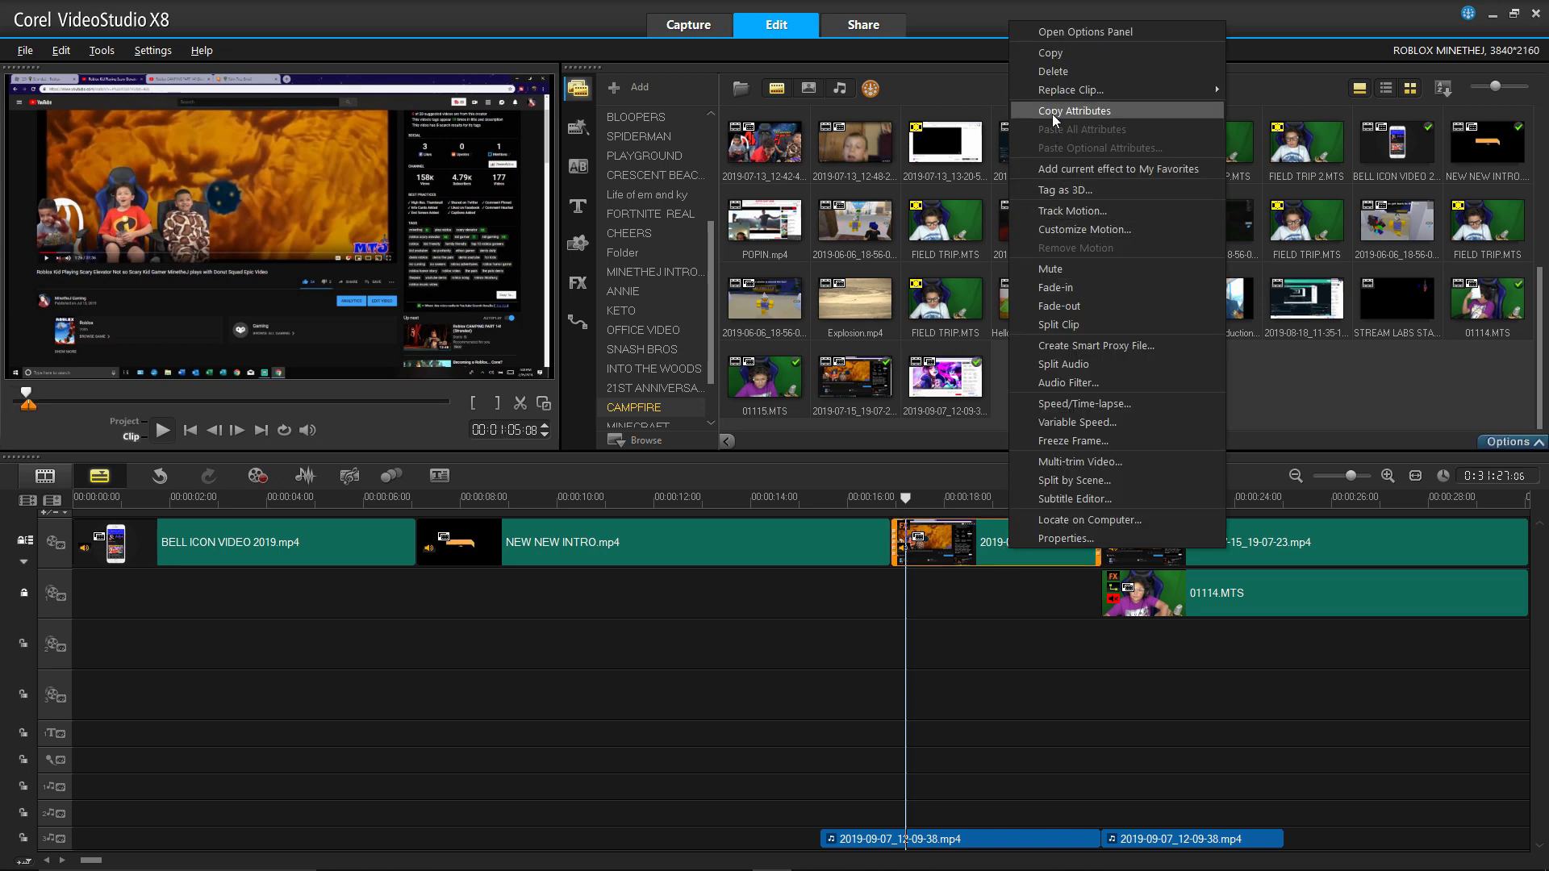
{"action": "left_click", "coordinate": [1053, 71]}
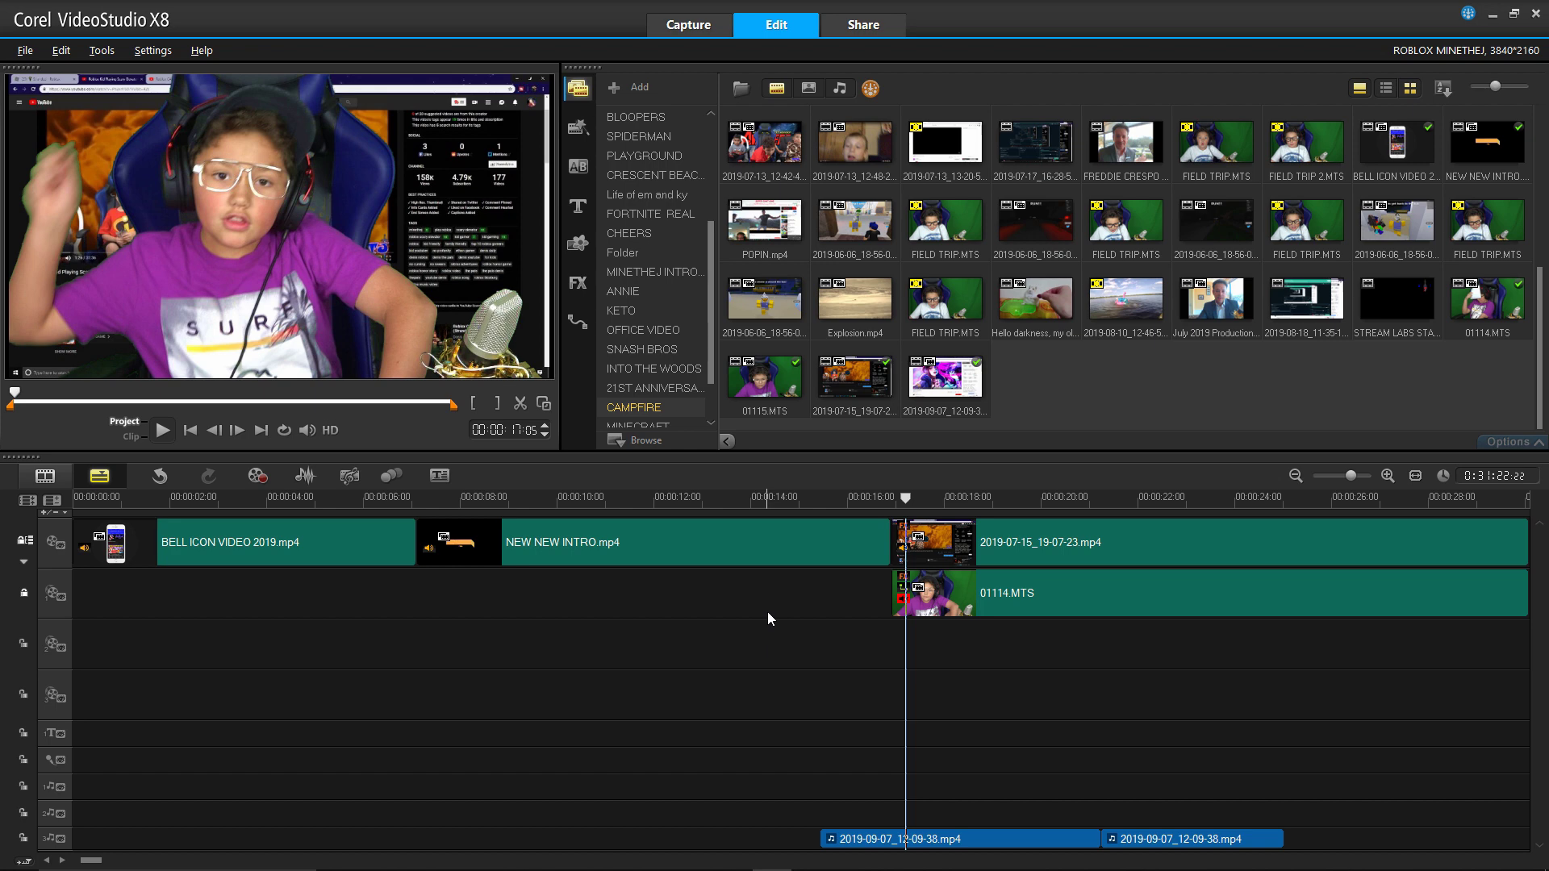
- Add the Shatter transition before the screen recording and at the start of the 01114.MTS overlay, and preview it from 0:00:14:10
{"action": "left_click", "coordinate": [572, 168]}
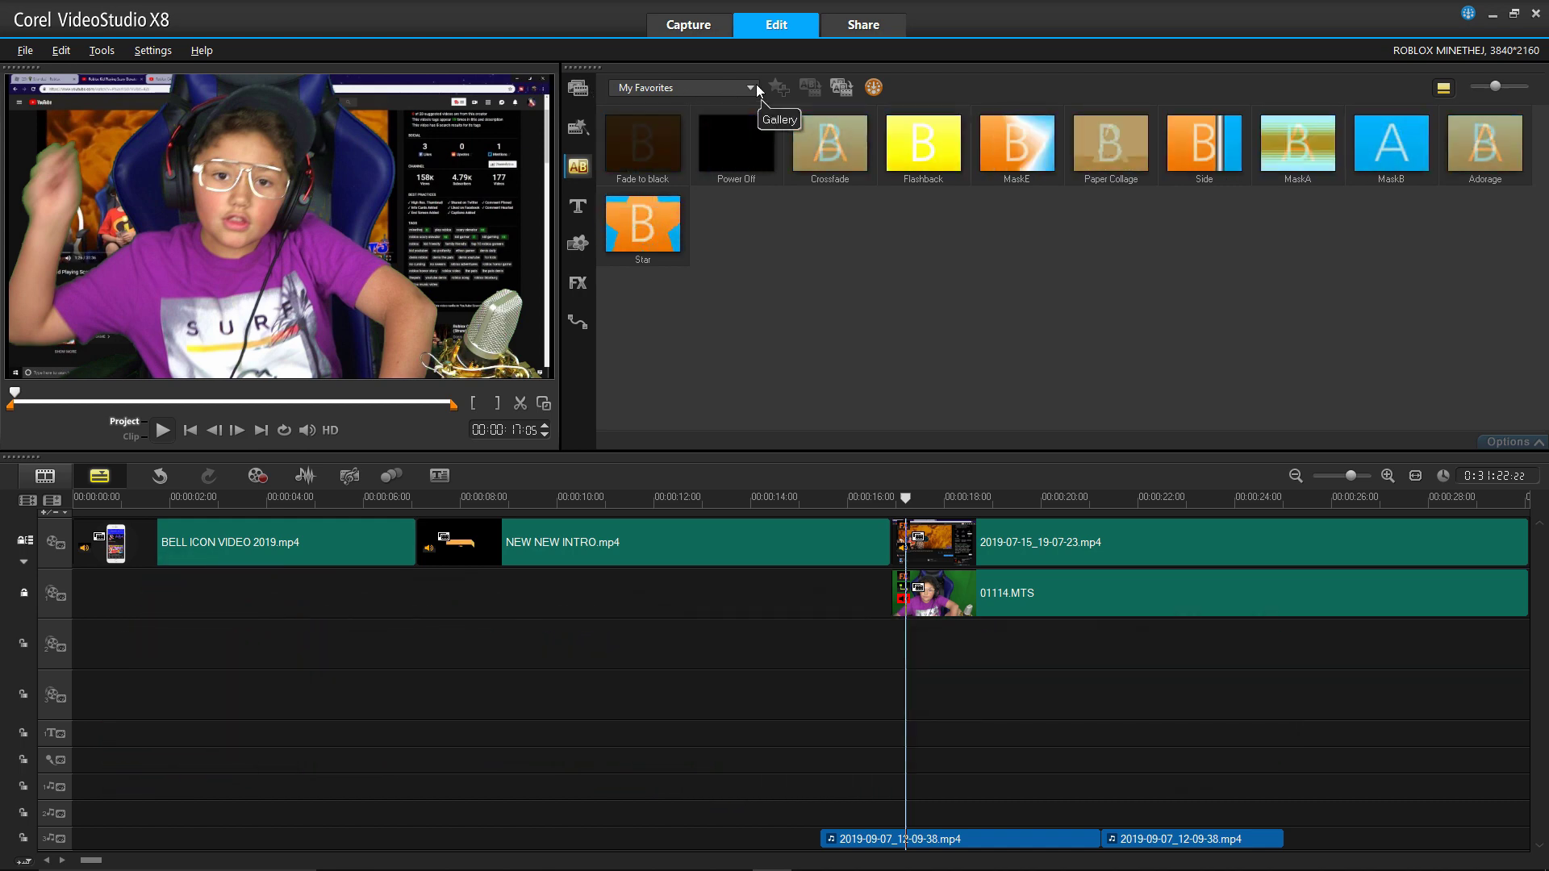
{"action": "left_click", "coordinate": [744, 89]}
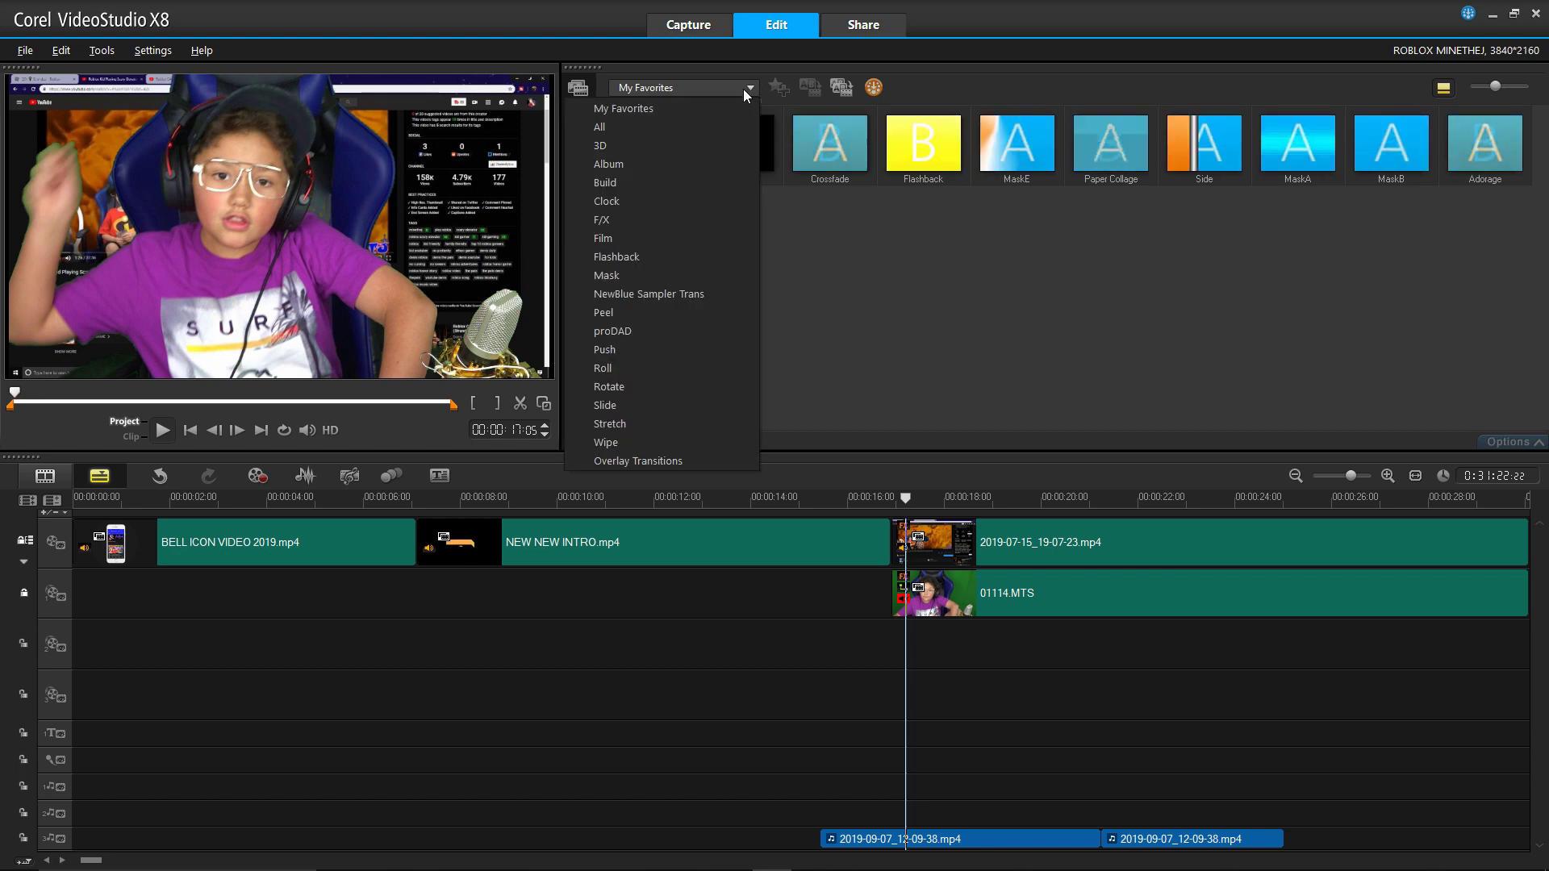
{"action": "left_click", "coordinate": [623, 125]}
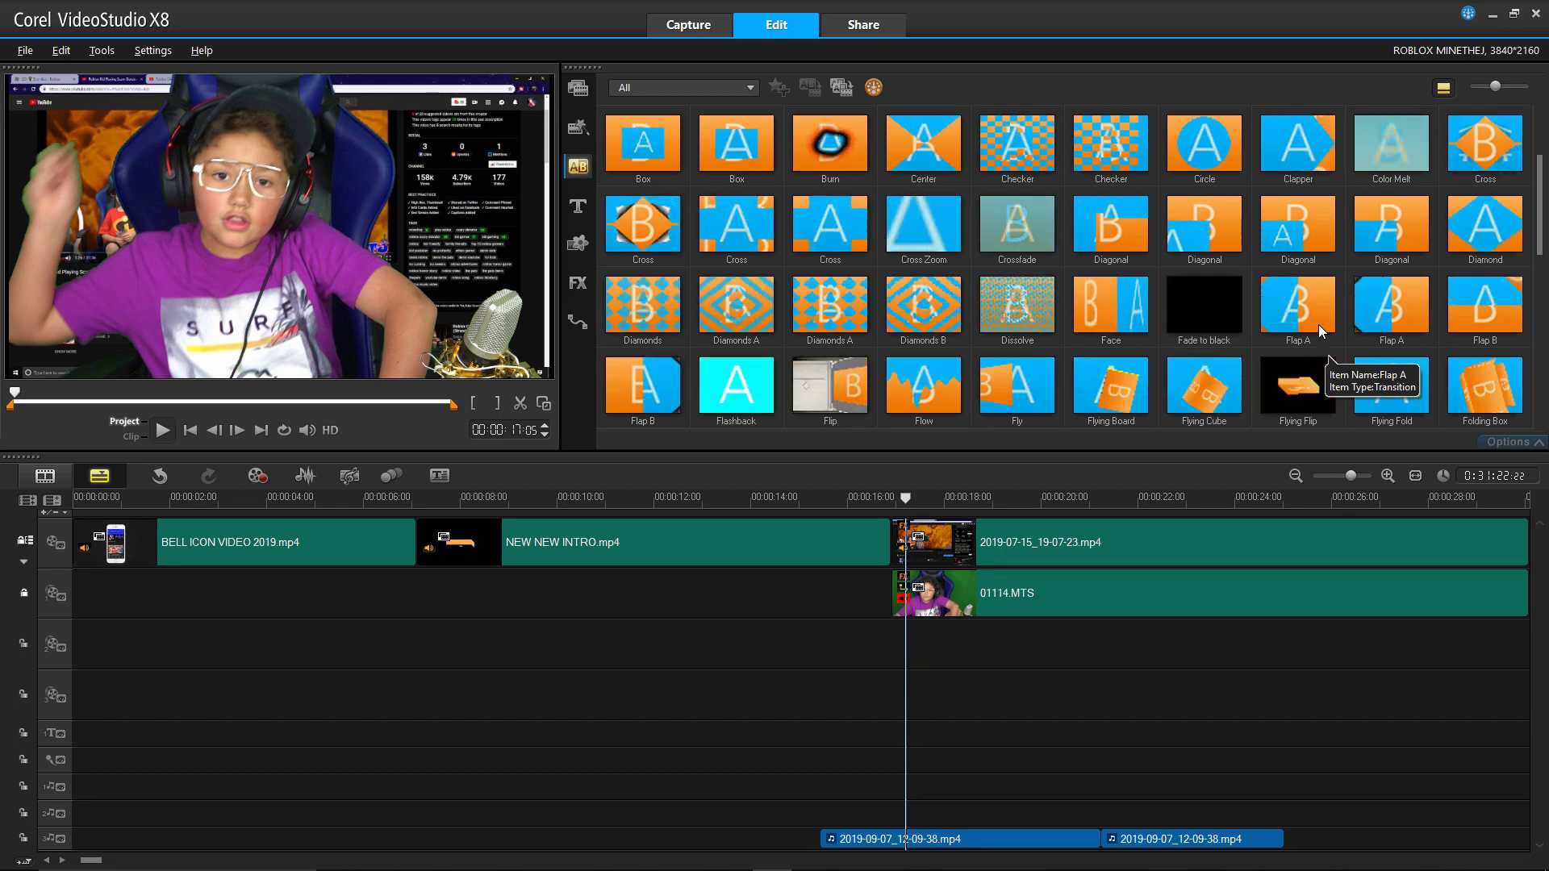
{"action": "scroll", "coordinate": [1032, 308], "scroll_direction": "down", "scroll_amount": 4}
{"action": "left_click", "coordinate": [1029, 308]}
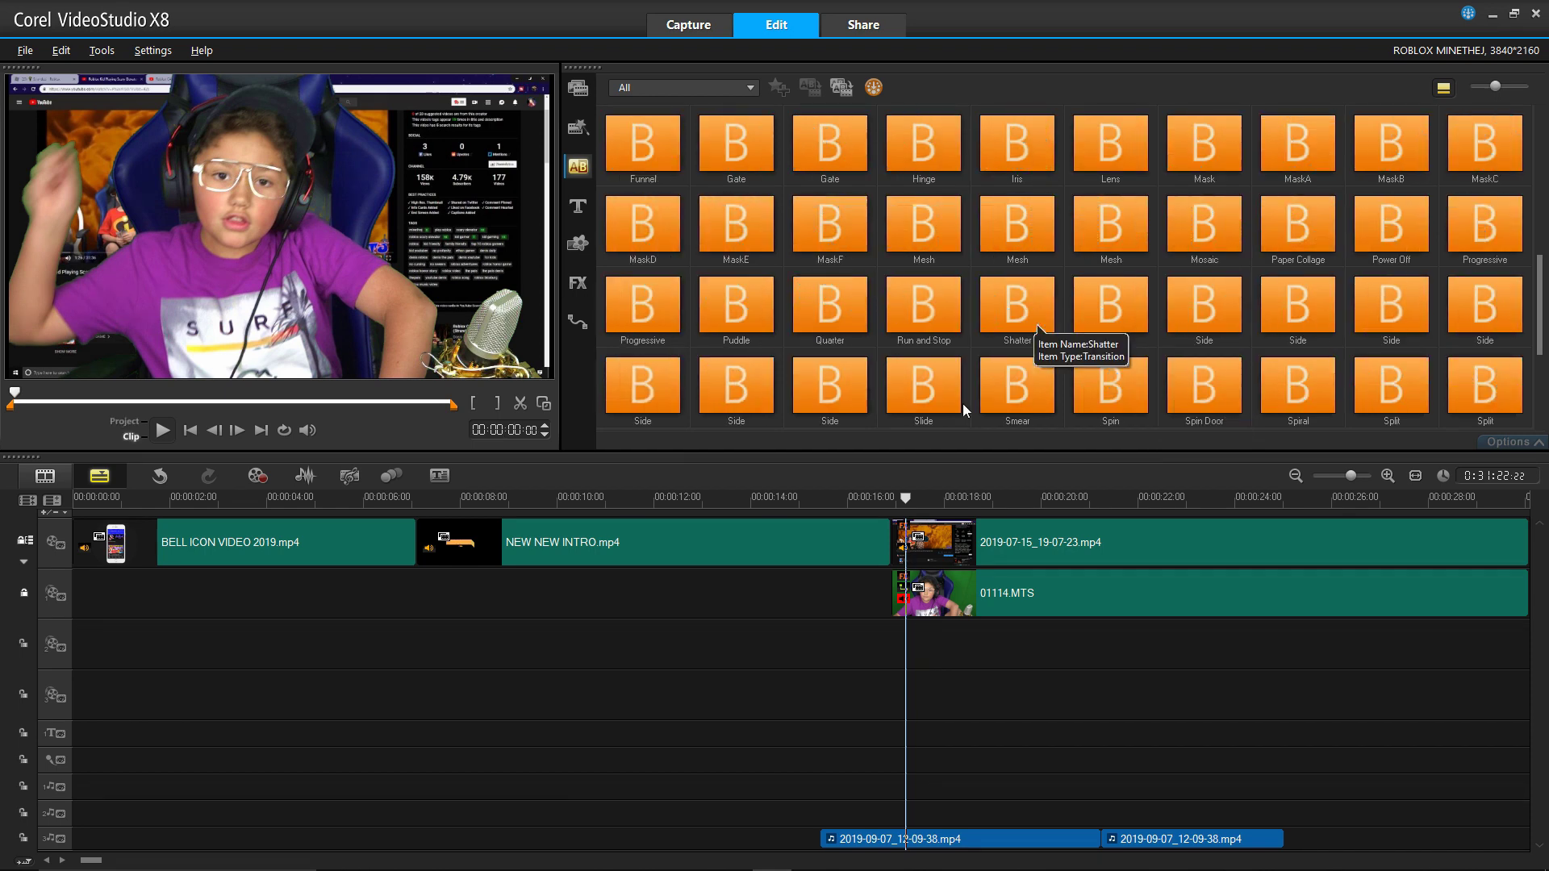
{"action": "left_click_drag", "start_coordinate": [896, 552], "coordinate": [897, 552]}
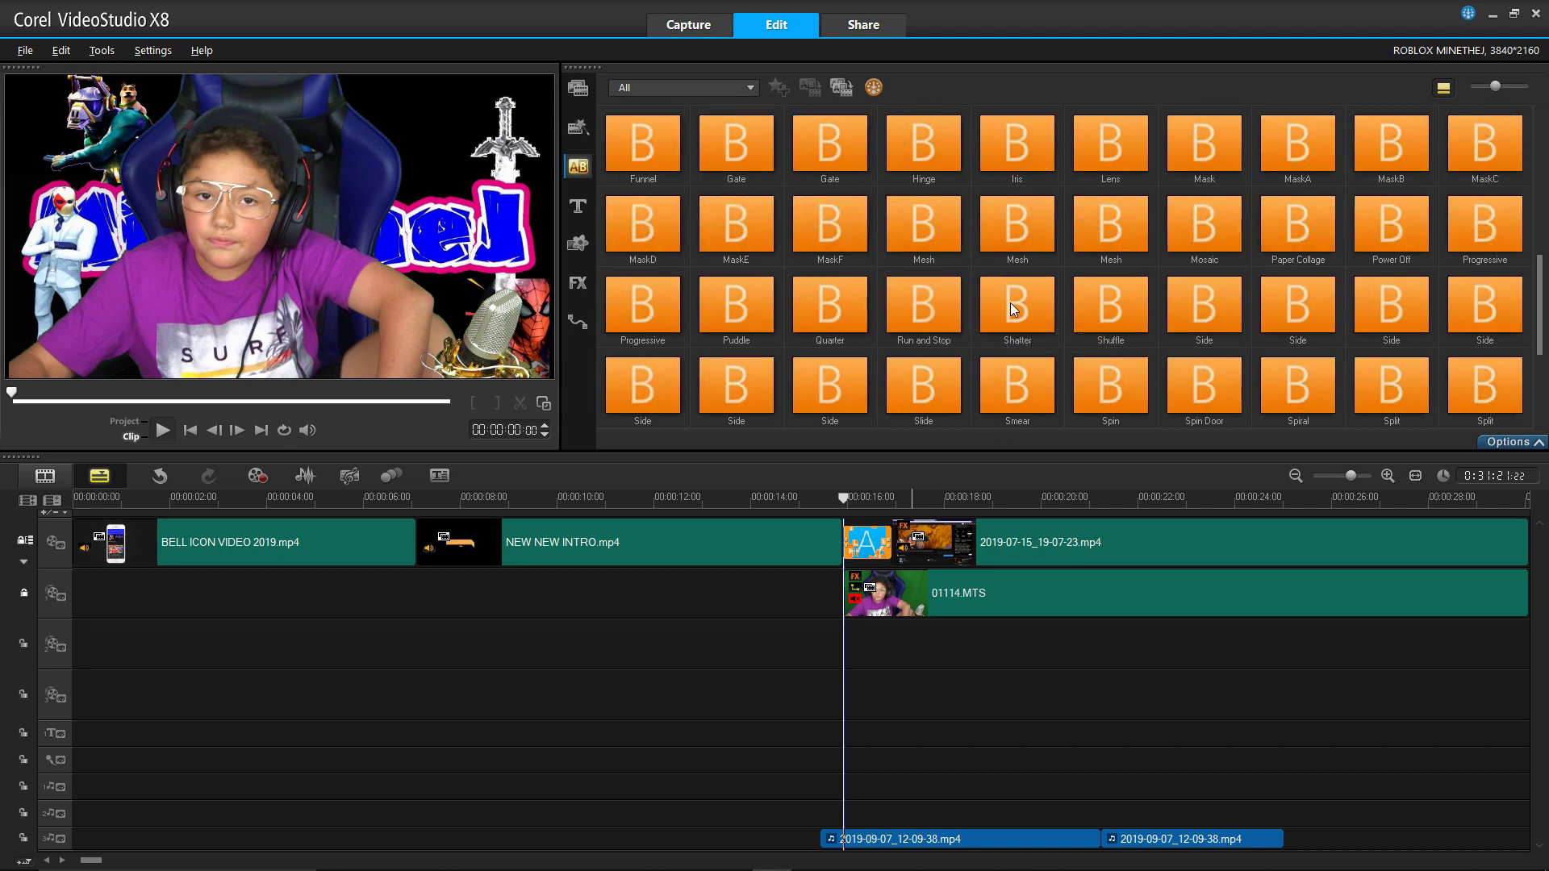
{"action": "left_click_drag", "start_coordinate": [1010, 310], "coordinate": [860, 595]}
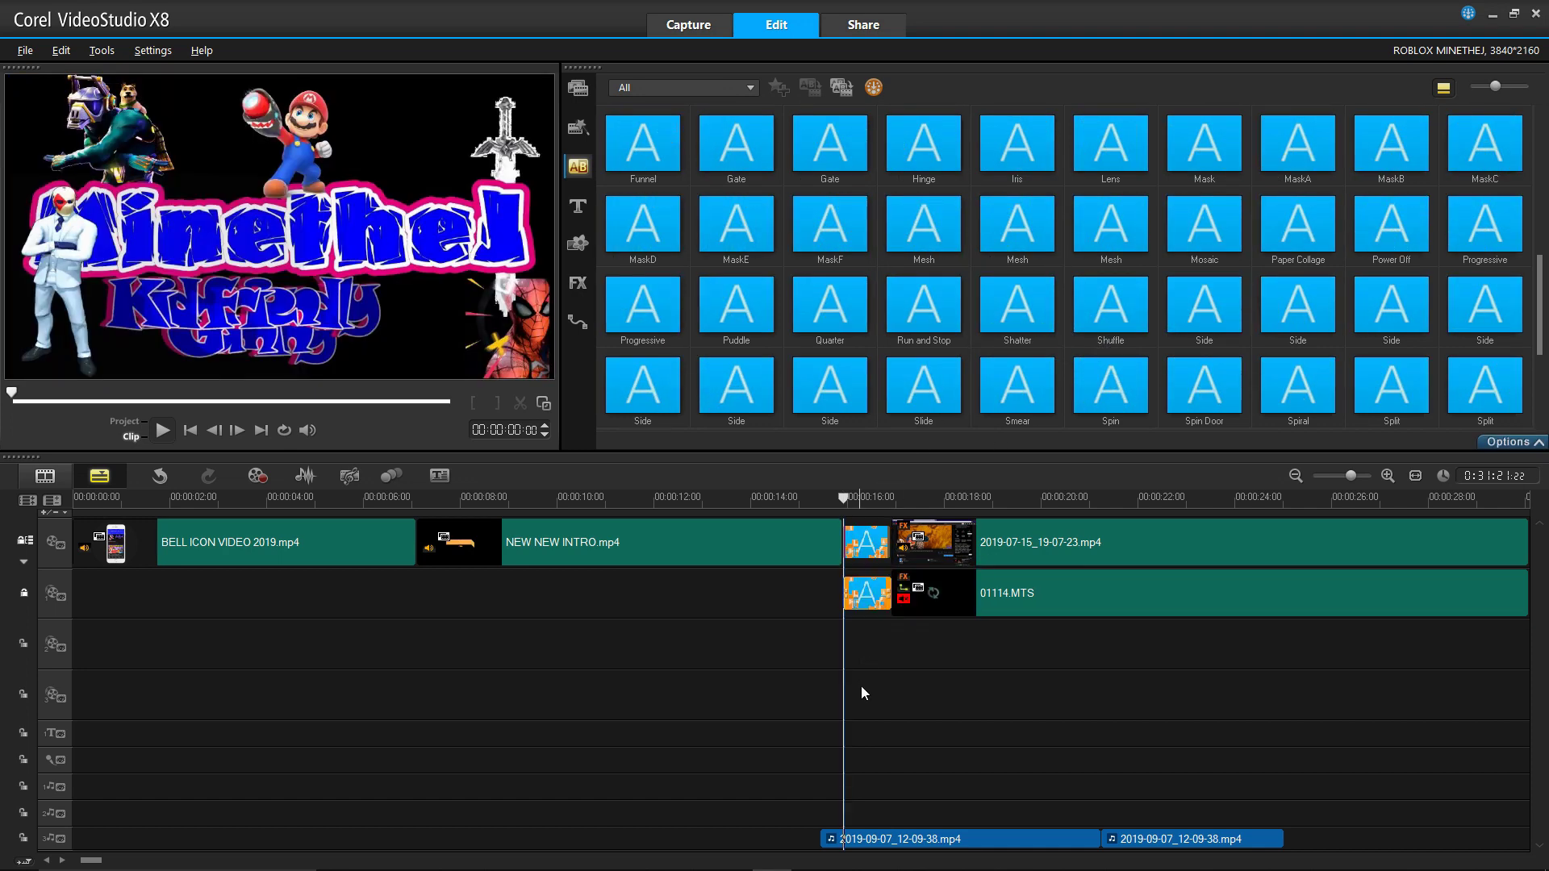
{"action": "left_click", "coordinate": [771, 632]}
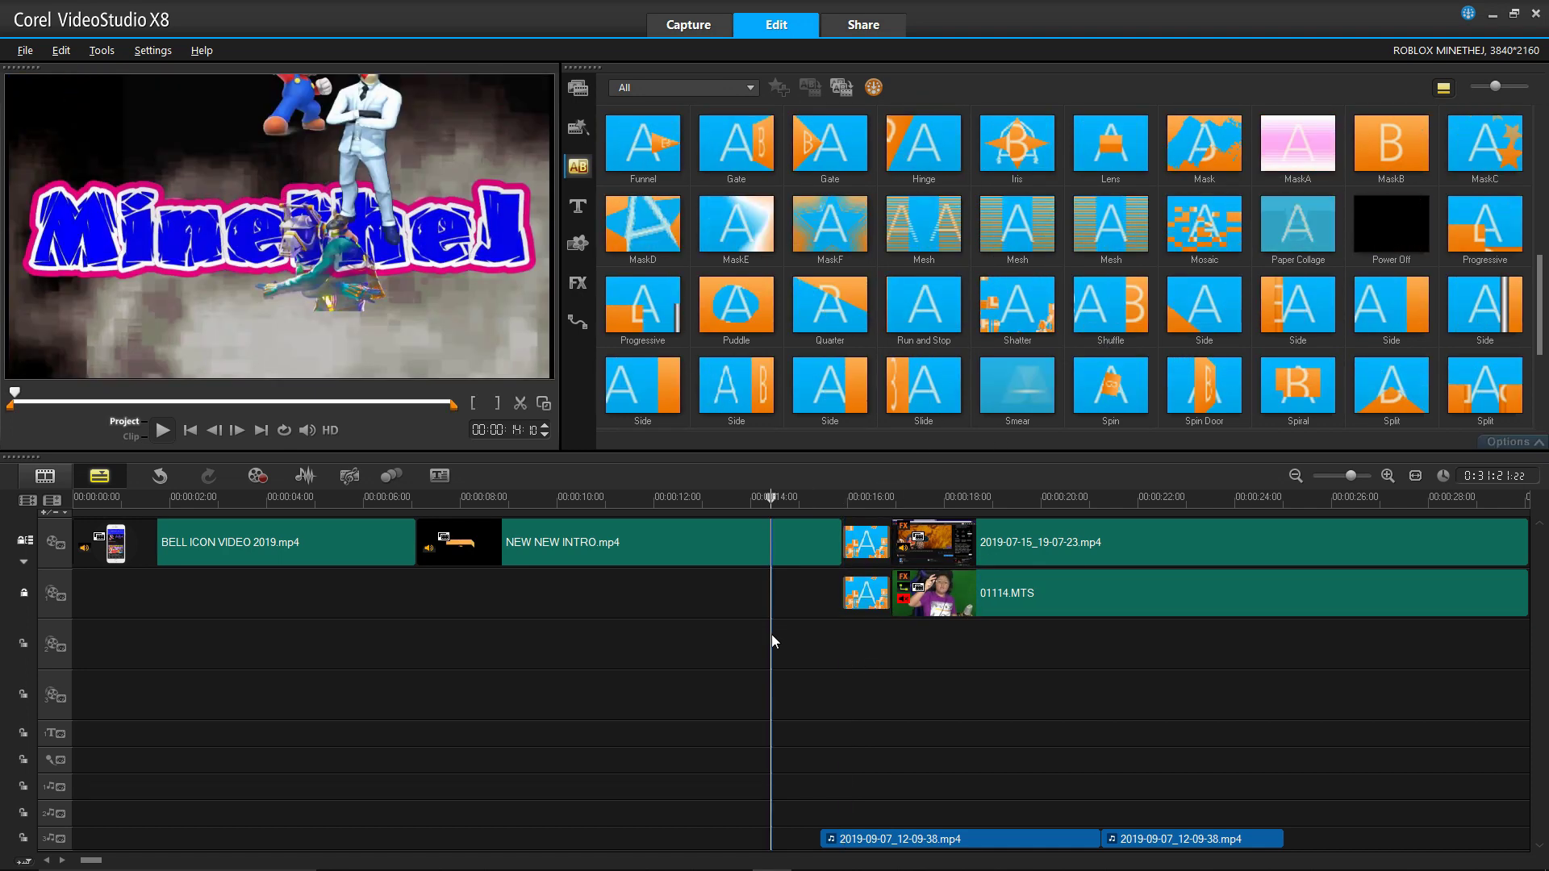
{"action": "left_click", "coordinate": [162, 430]}
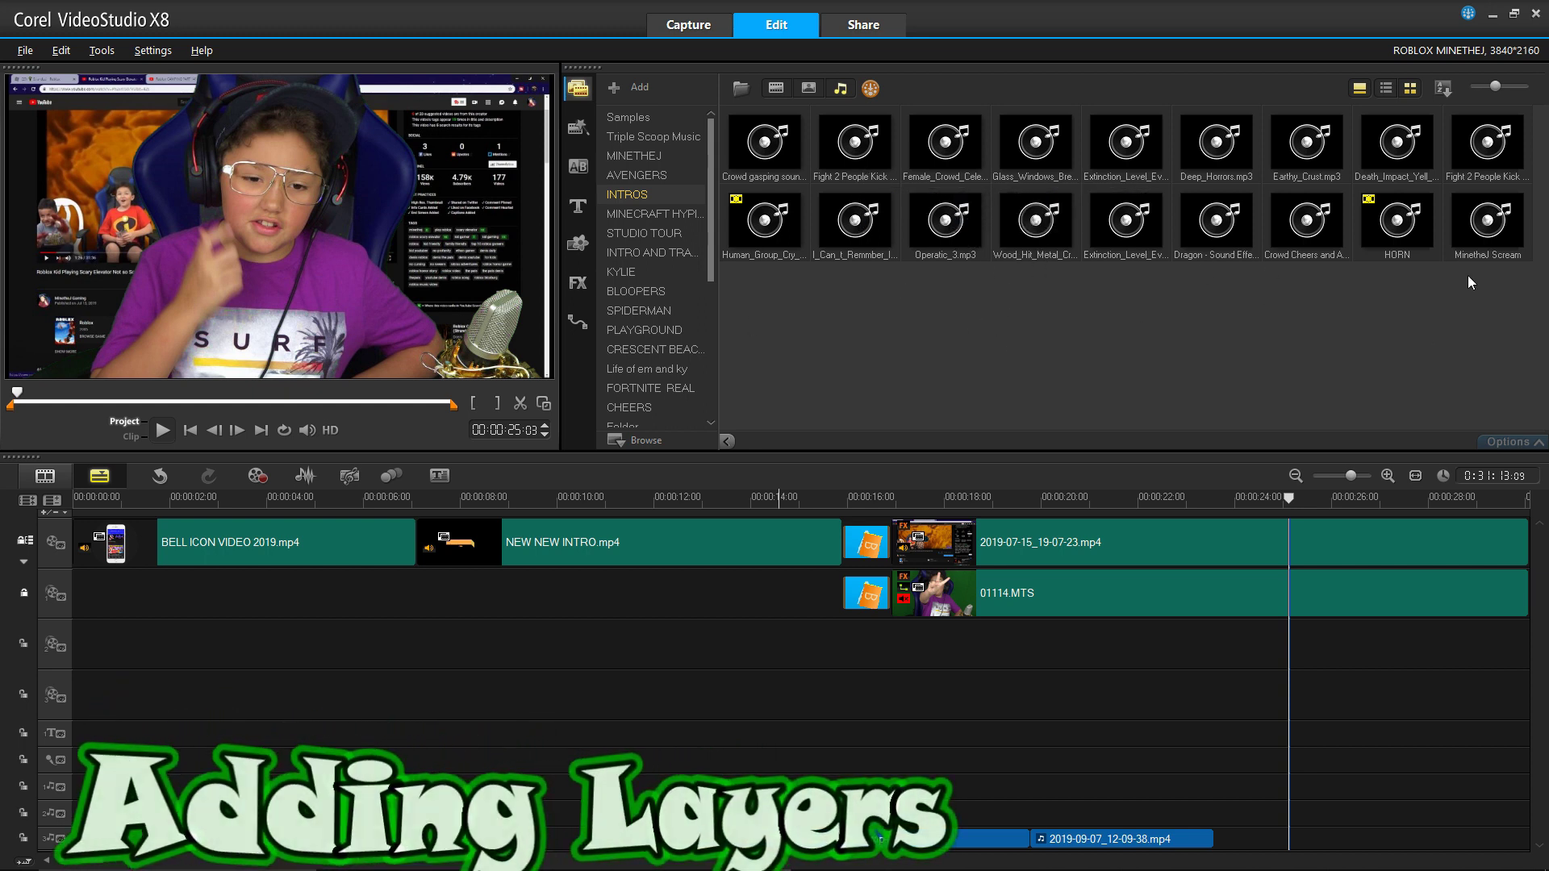
- Place the Crowd Cheers and Applause sound on the track above the music, aligned with its start, and apply Fade-in and Fade-out
{"action": "left_click", "coordinate": [1314, 239]}
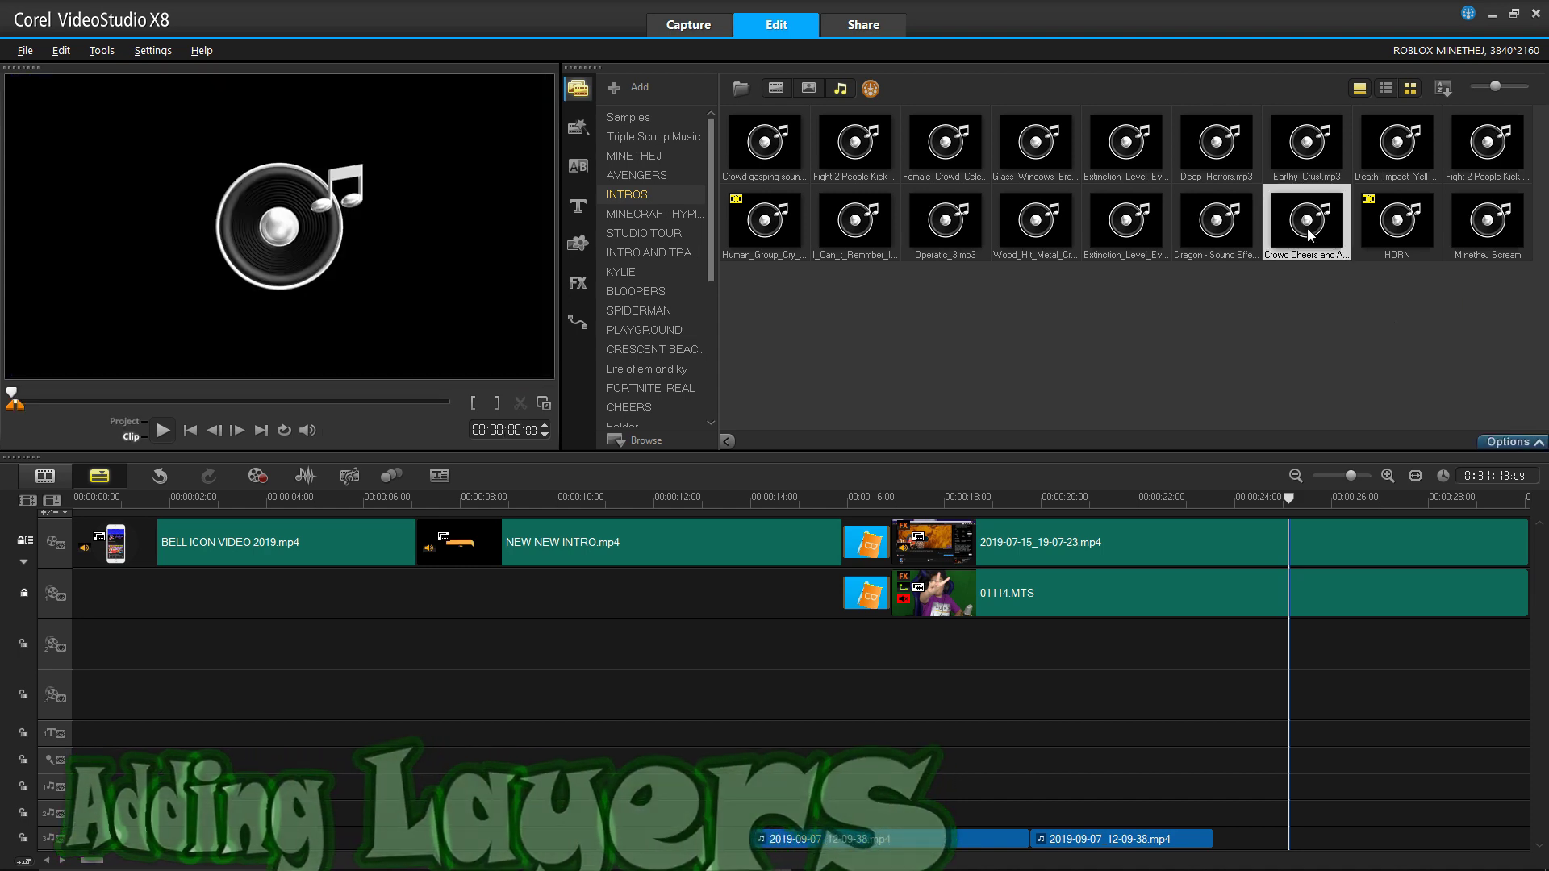
{"action": "left_click_drag", "start_coordinate": [1127, 452], "coordinate": [757, 828]}
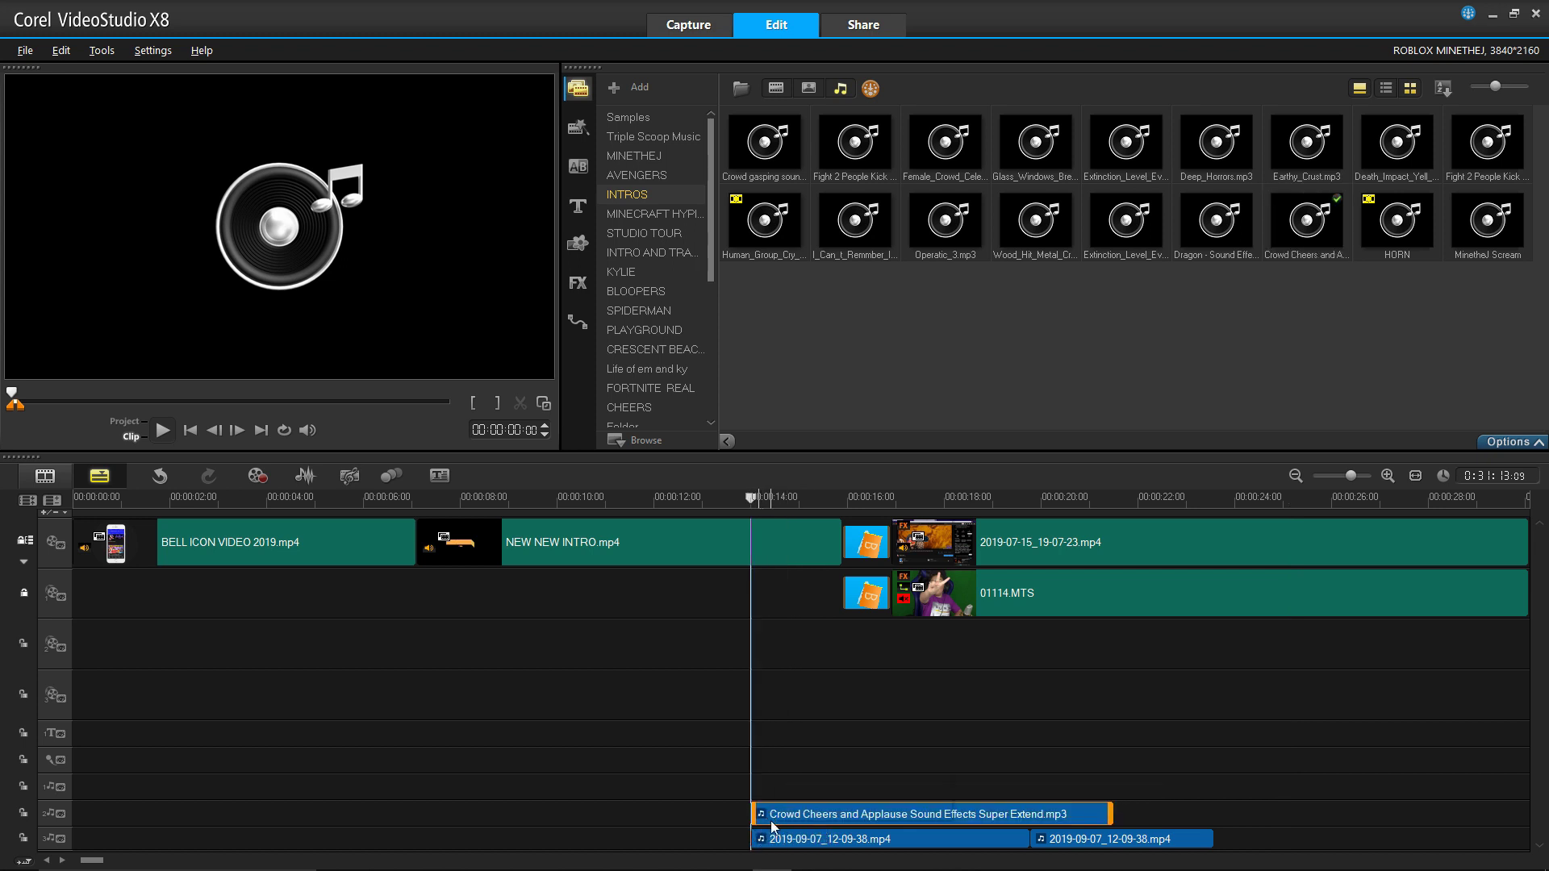
{"action": "right_click", "coordinate": [771, 821]}
{"action": "left_click", "coordinate": [841, 658]}
{"action": "right_click", "coordinate": [827, 820]}
{"action": "left_click", "coordinate": [896, 680]}
- Layer the MinetheJ Scream sound above the crowd cheers with Fade-in and Fade-out, and play the project from 0:00:12:22
{"action": "left_click_drag", "start_coordinate": [1489, 233], "coordinate": [763, 788]}
{"action": "right_click", "coordinate": [762, 788]}
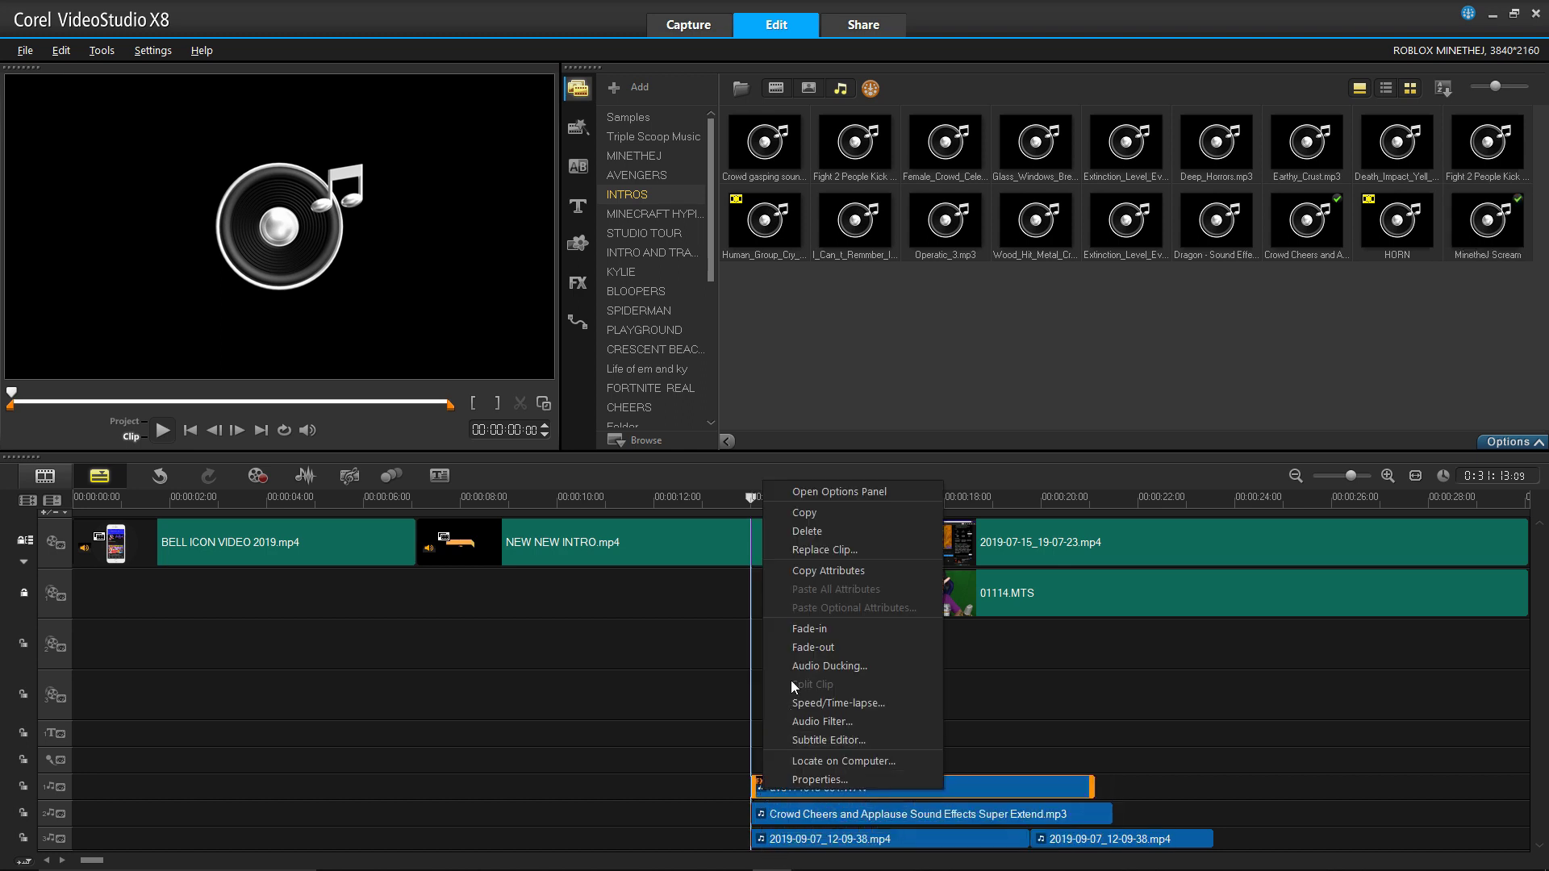
{"action": "left_click", "coordinate": [809, 631]}
{"action": "right_click", "coordinate": [797, 788]}
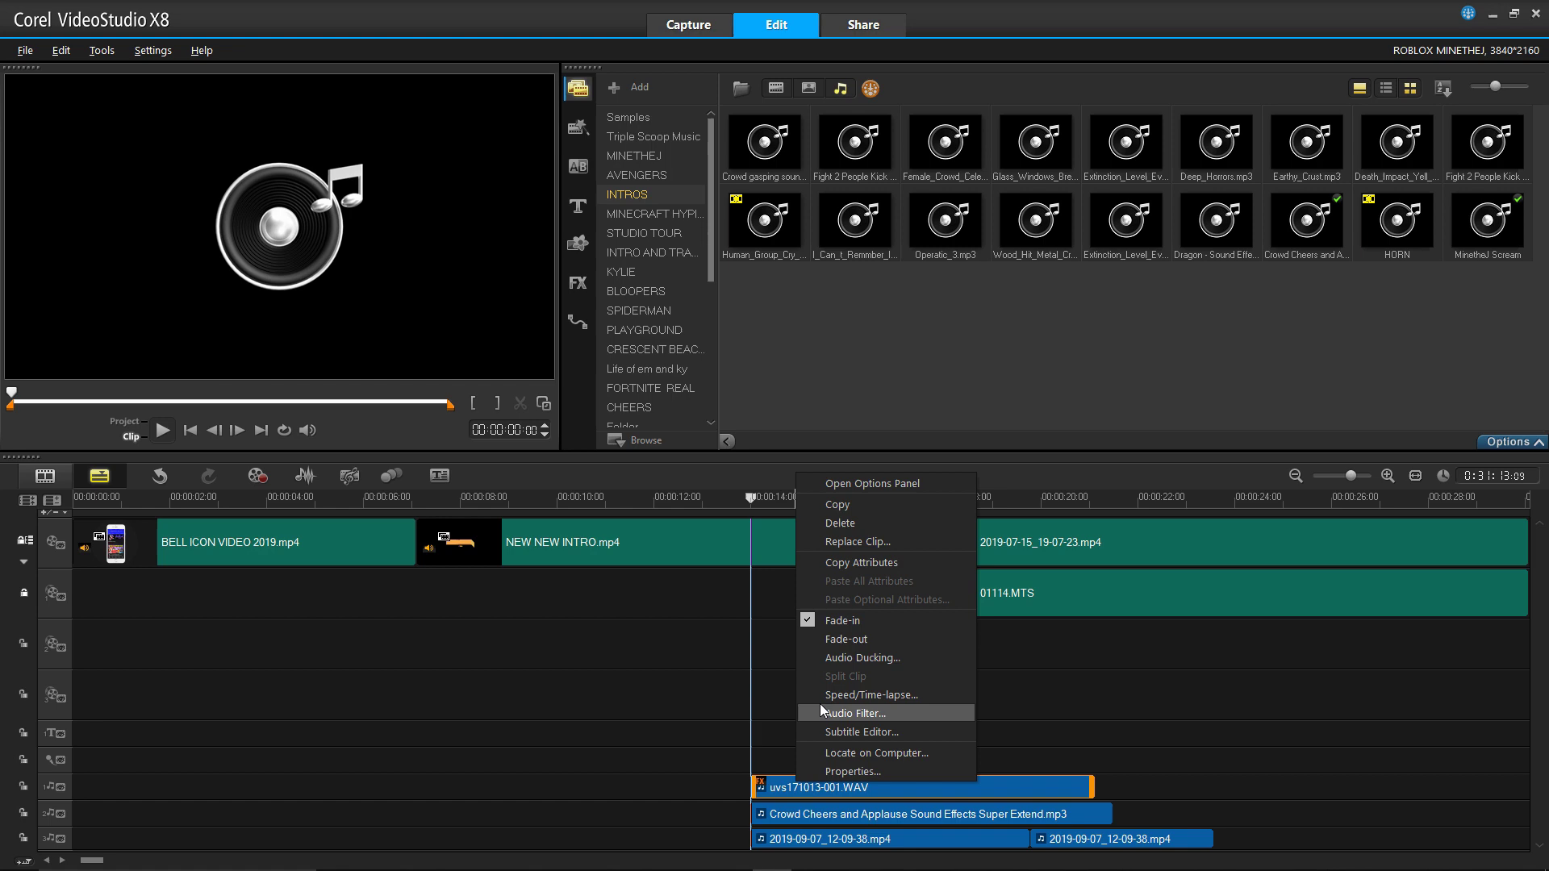
{"action": "left_click", "coordinate": [850, 639]}
{"action": "left_click", "coordinate": [699, 683]}
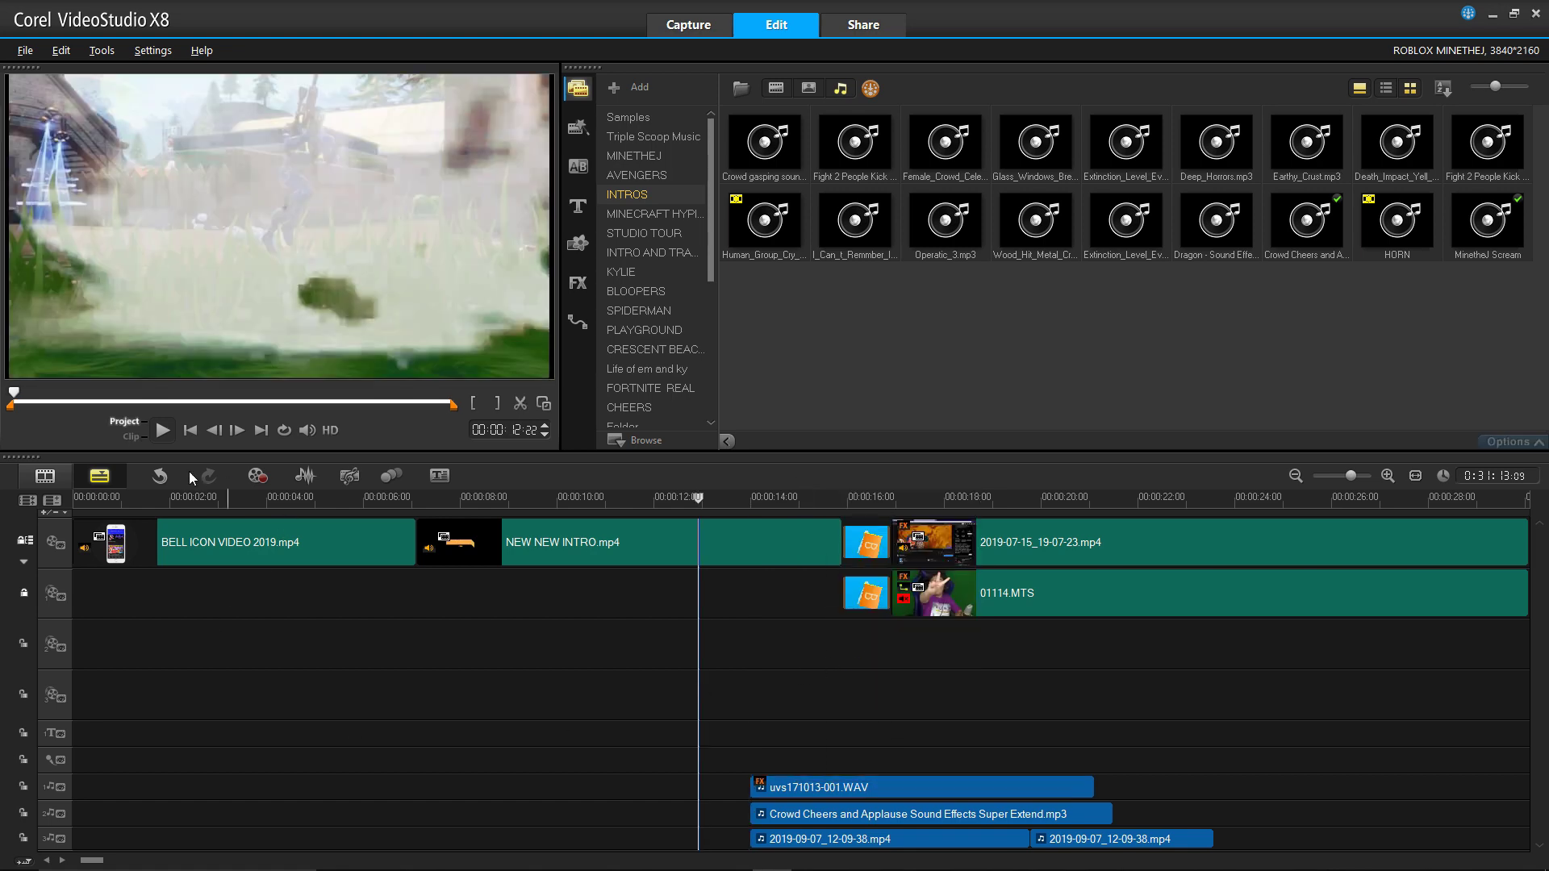
{"action": "left_click", "coordinate": [162, 431]}
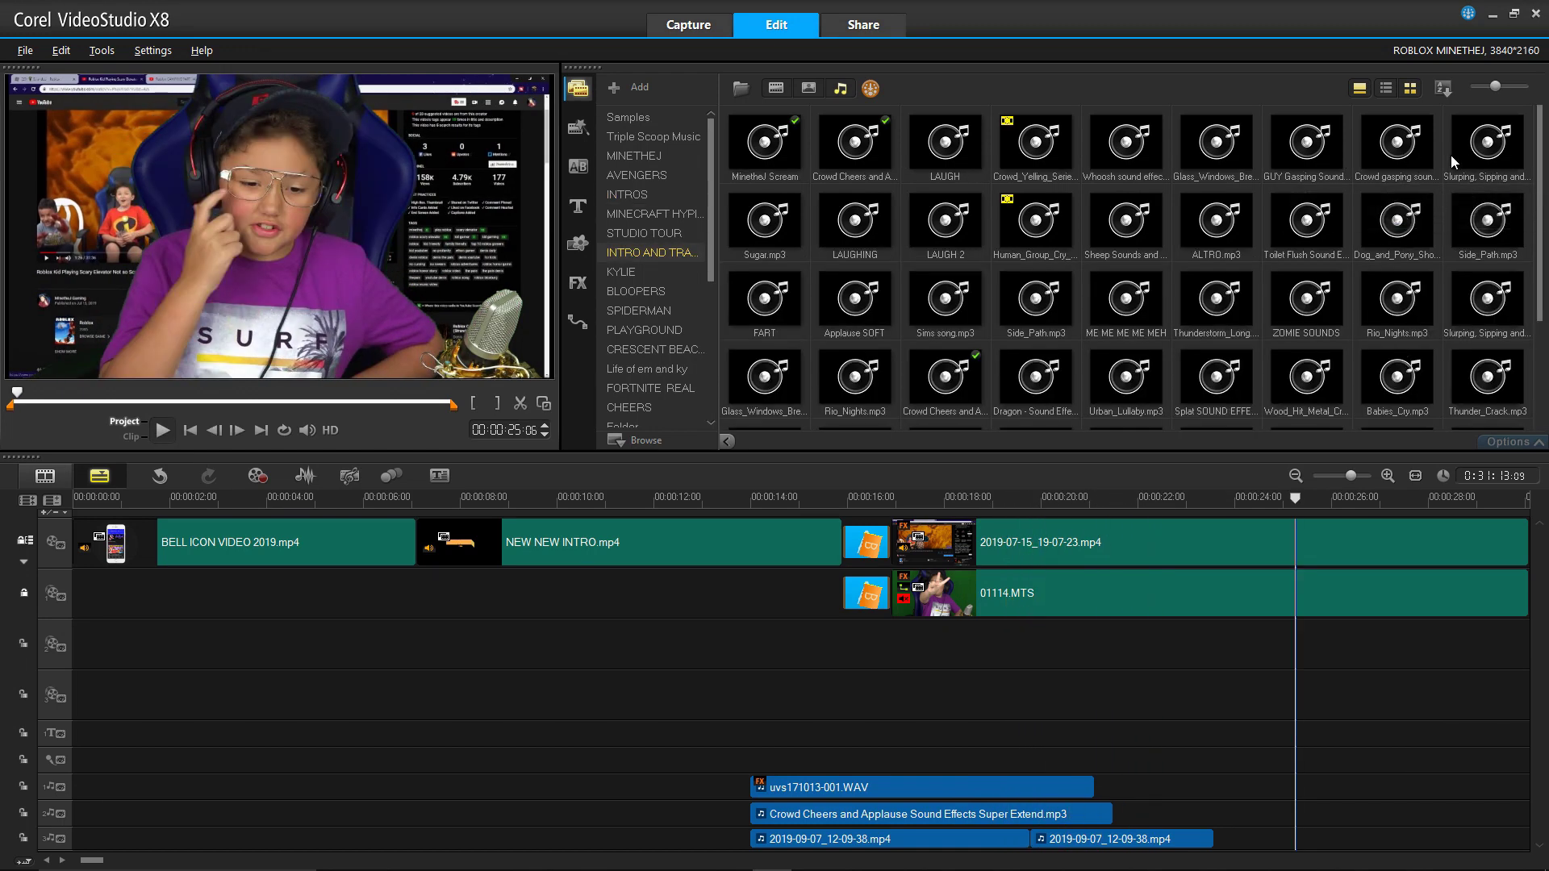
- Preview the crowd gasping sound from the INTRO AND TRA... folder and add it to the lowest music track at about 25 seconds
{"action": "left_click", "coordinate": [1404, 151]}
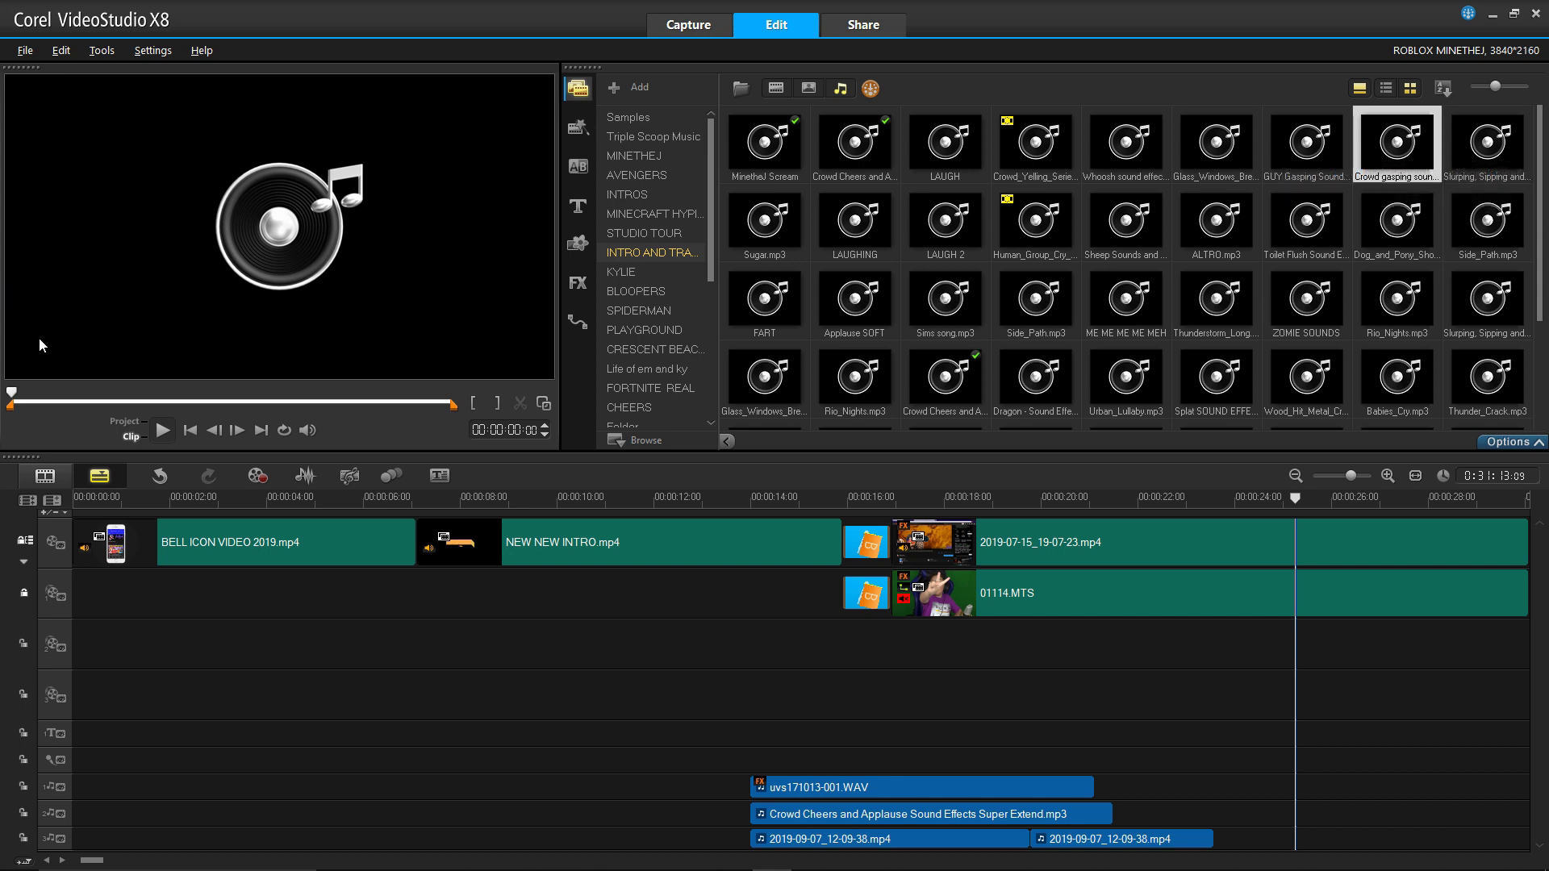
{"action": "left_click", "coordinate": [162, 434]}
{"action": "left_click", "coordinate": [161, 434]}
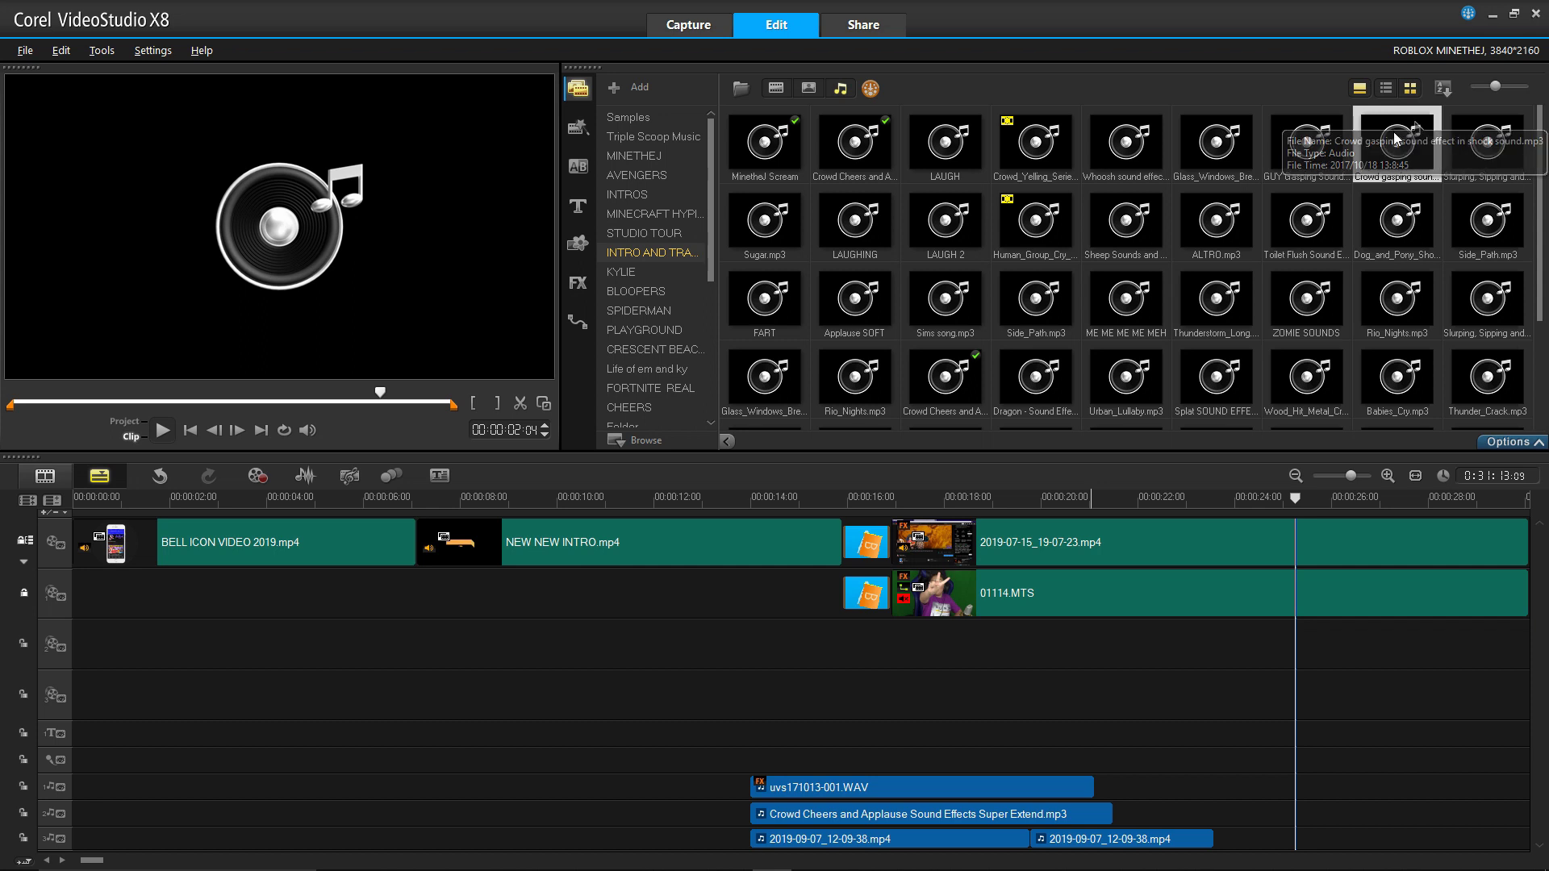
{"action": "left_click_drag", "start_coordinate": [1400, 129], "coordinate": [1277, 840]}
- Play the project from 0:00:23:12 past the crowd gasping clip to check its timing
{"action": "left_click", "coordinate": [1211, 729]}
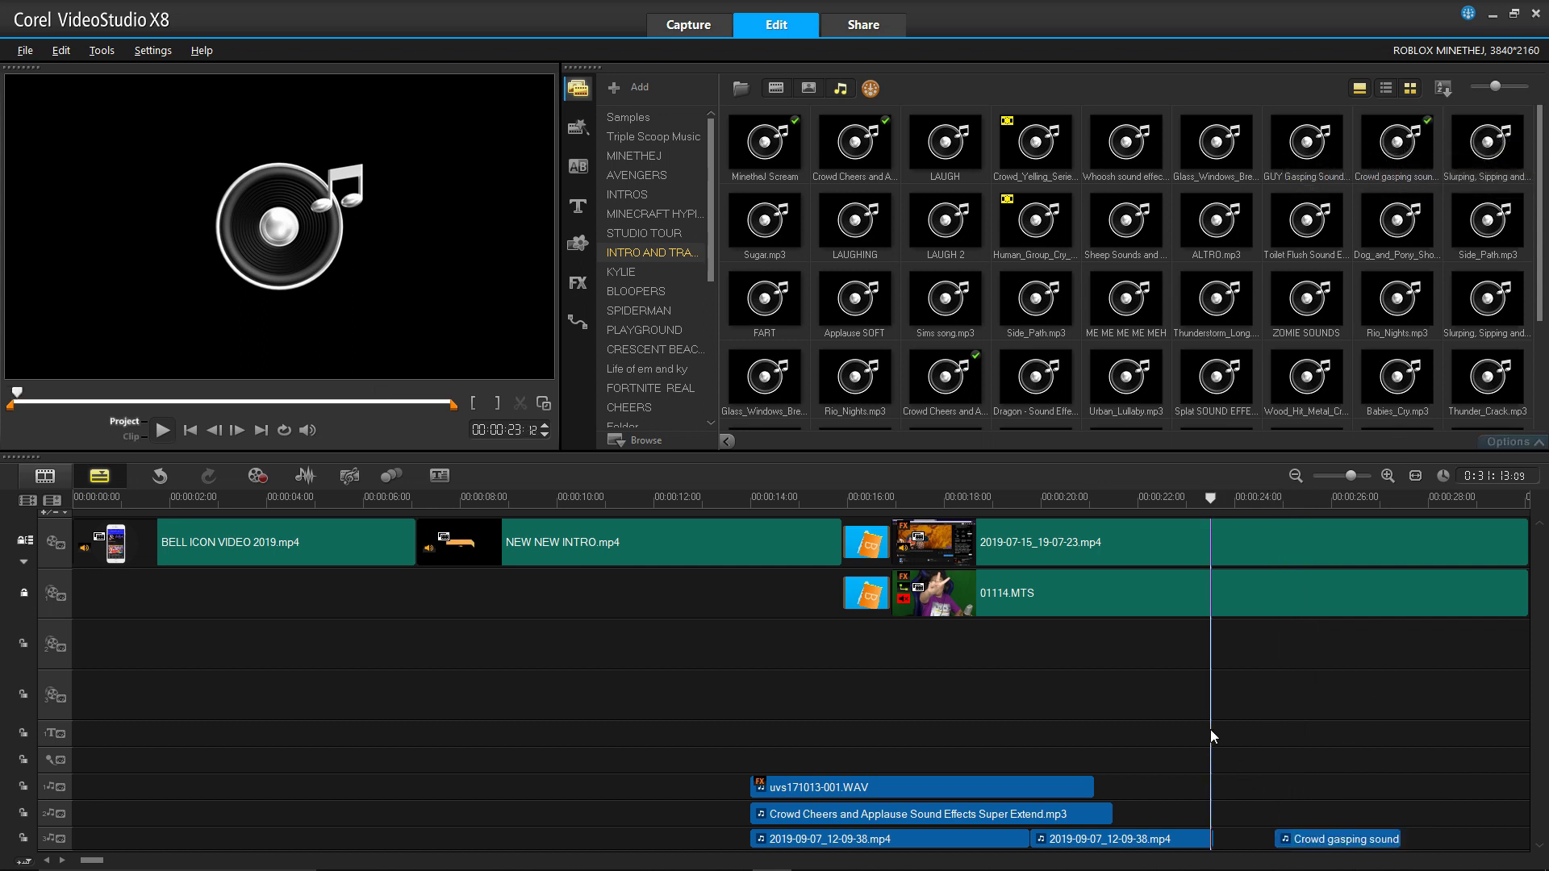
{"action": "left_click", "coordinate": [160, 432]}
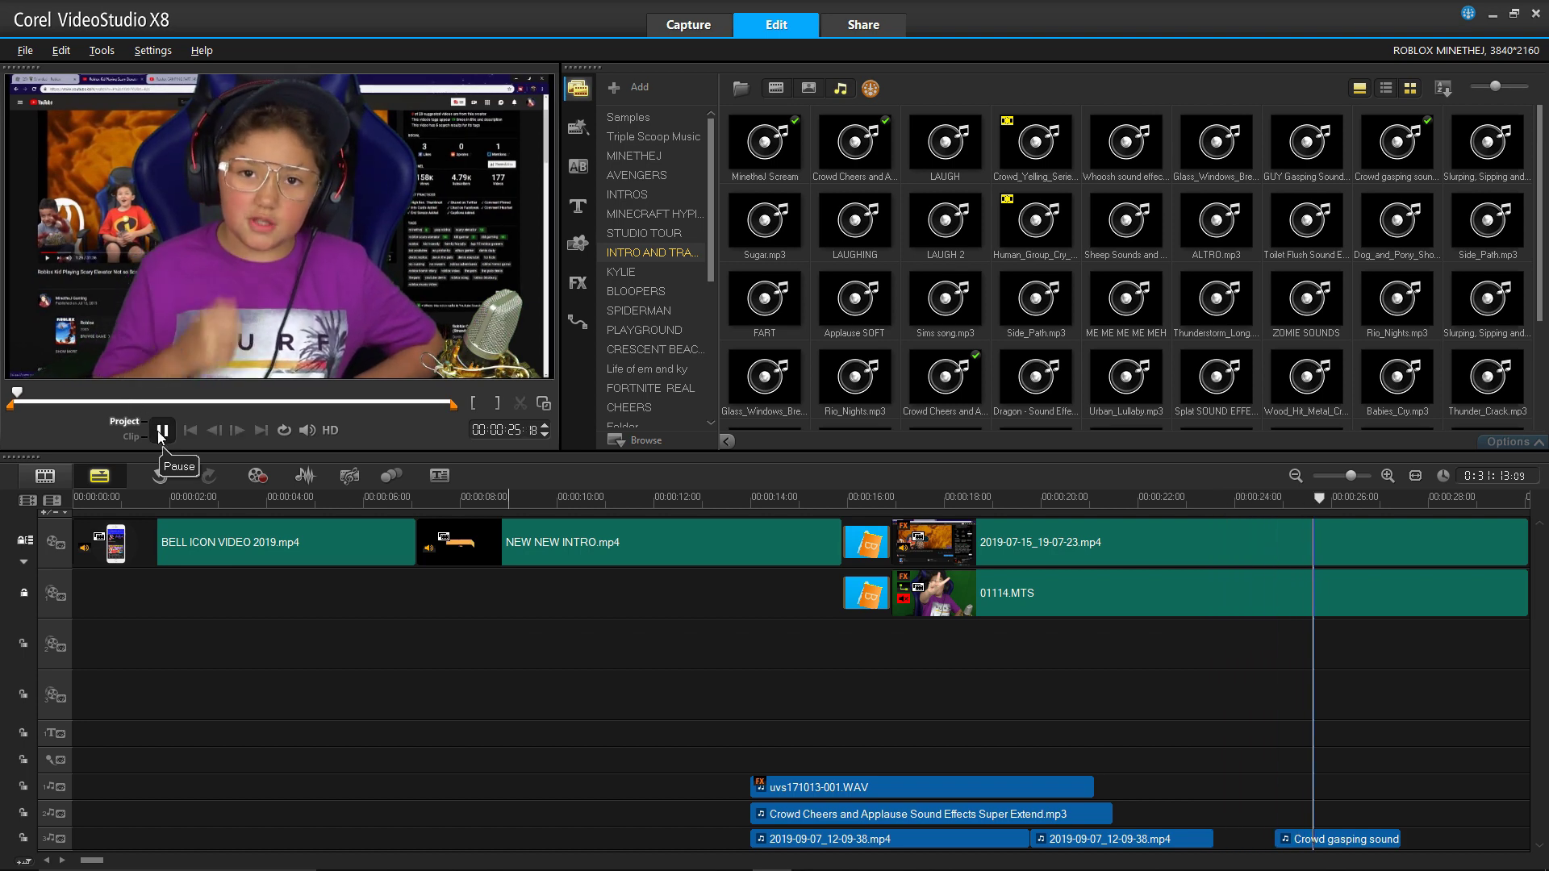
{"action": "left_click", "coordinate": [161, 431]}
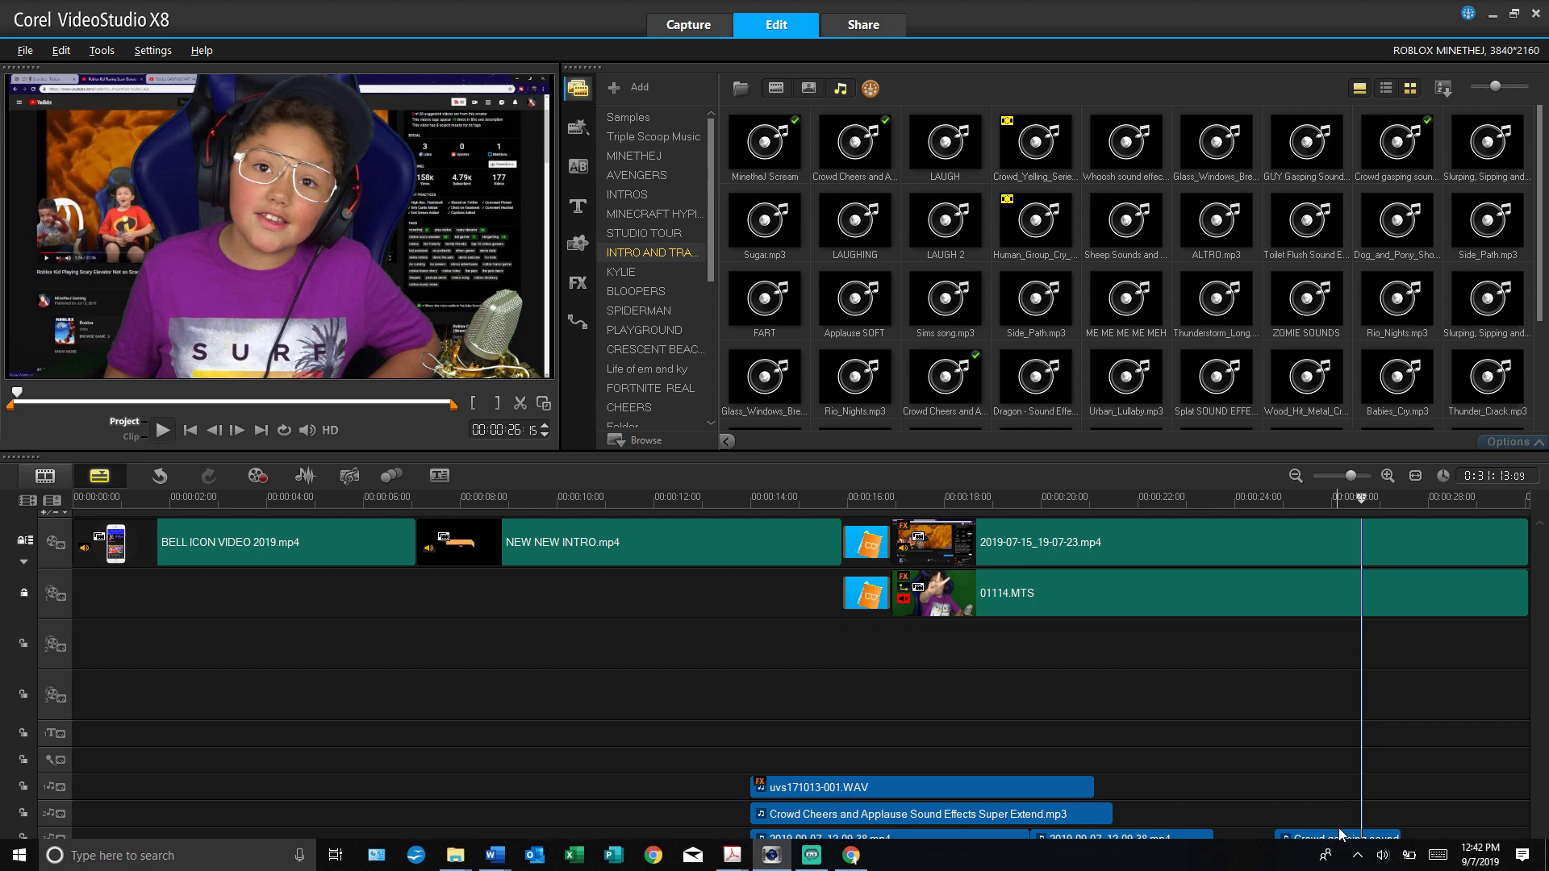
- Shift the crowd gasping clip slightly earlier and play the project from just before it
{"action": "left_click_drag", "start_coordinate": [1341, 843], "coordinate": [1323, 846]}
{"action": "left_click", "coordinate": [1233, 623]}
{"action": "left_click", "coordinate": [163, 430]}
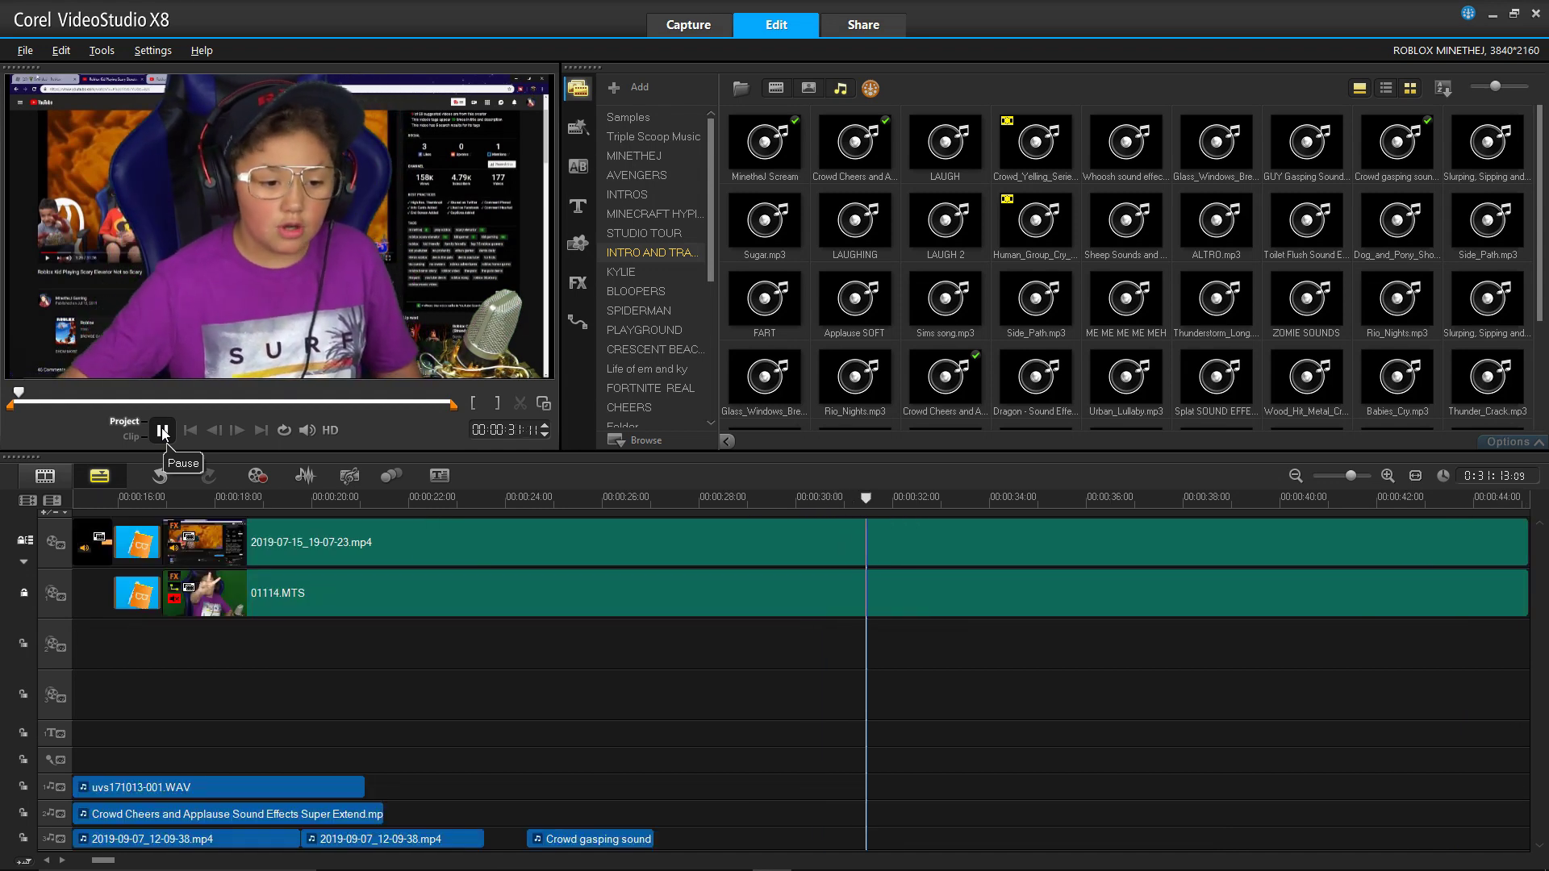
{"action": "left_click", "coordinate": [162, 430]}
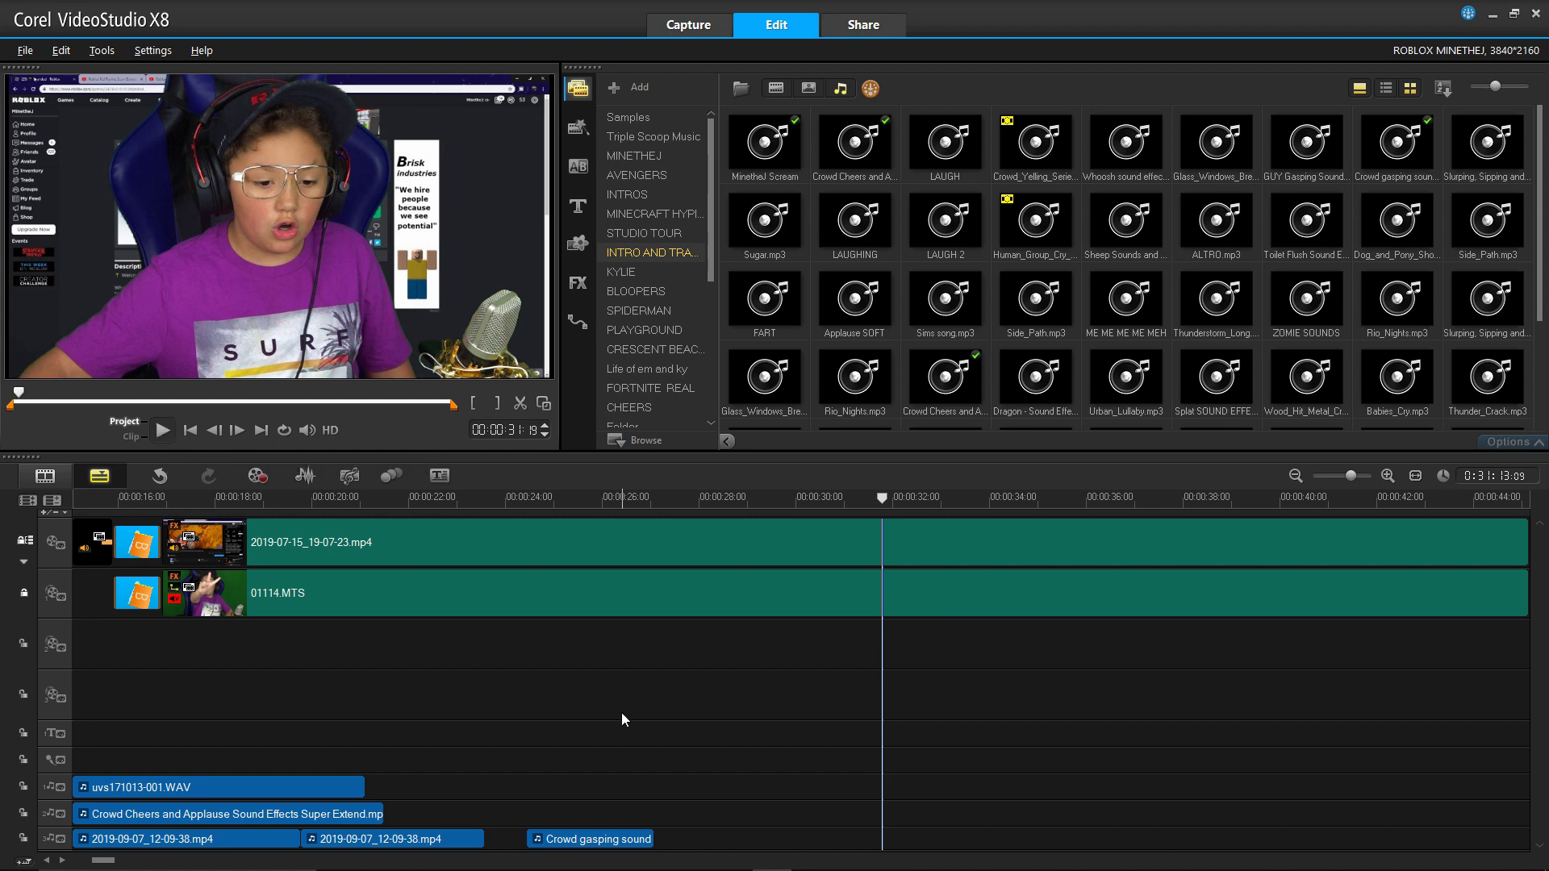
- Move the crowd gasping clip up to the crowd cheers track, keeping its start time
{"action": "left_click_drag", "start_coordinate": [584, 839], "coordinate": [578, 815]}
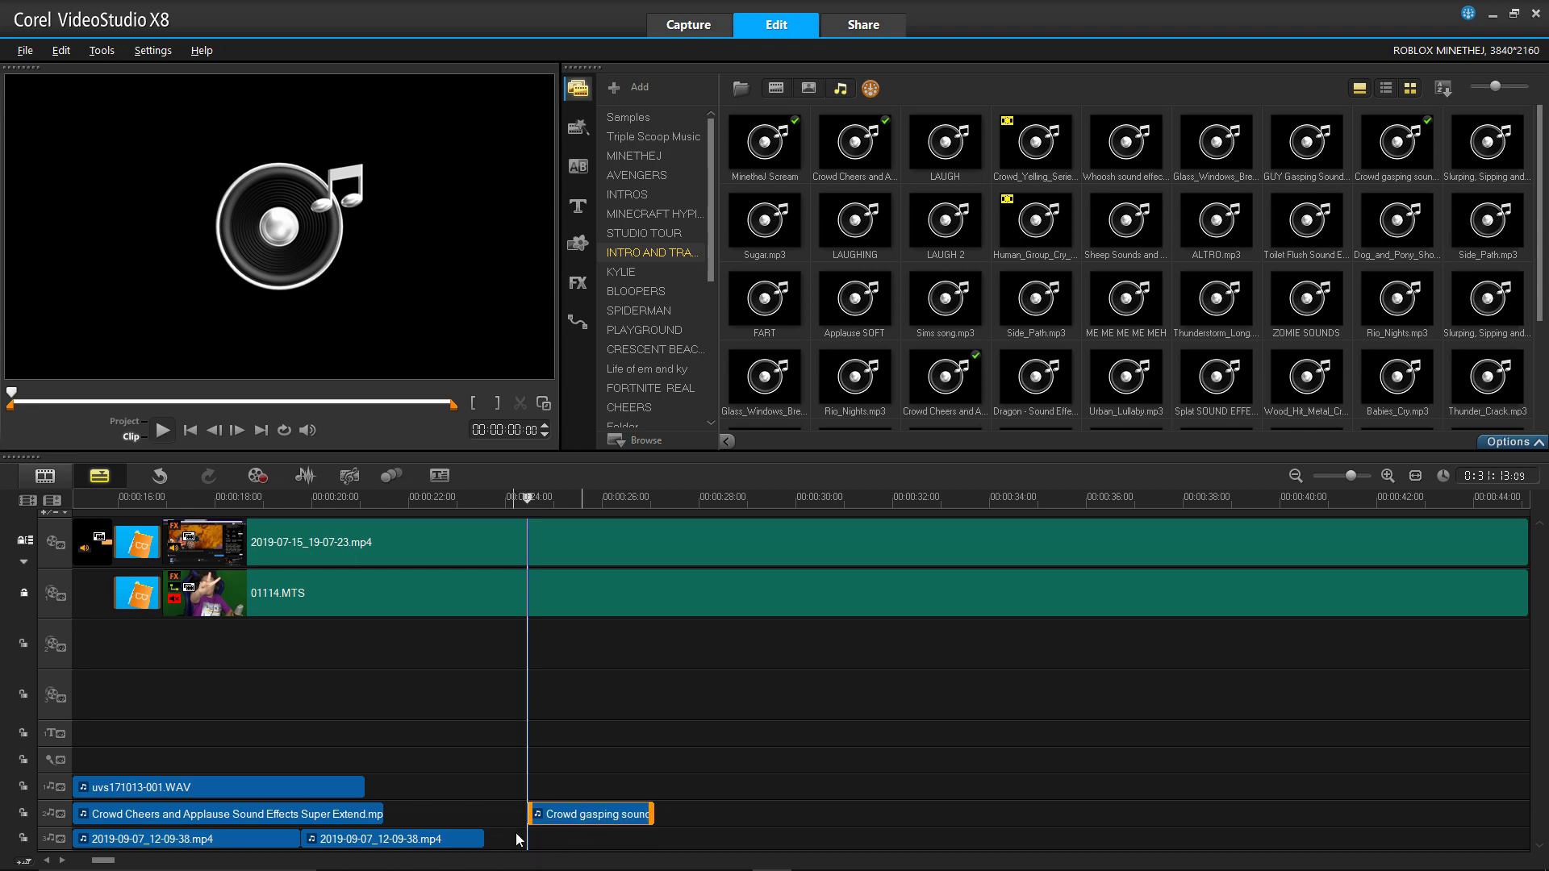
{"action": "left_click", "coordinate": [730, 844]}
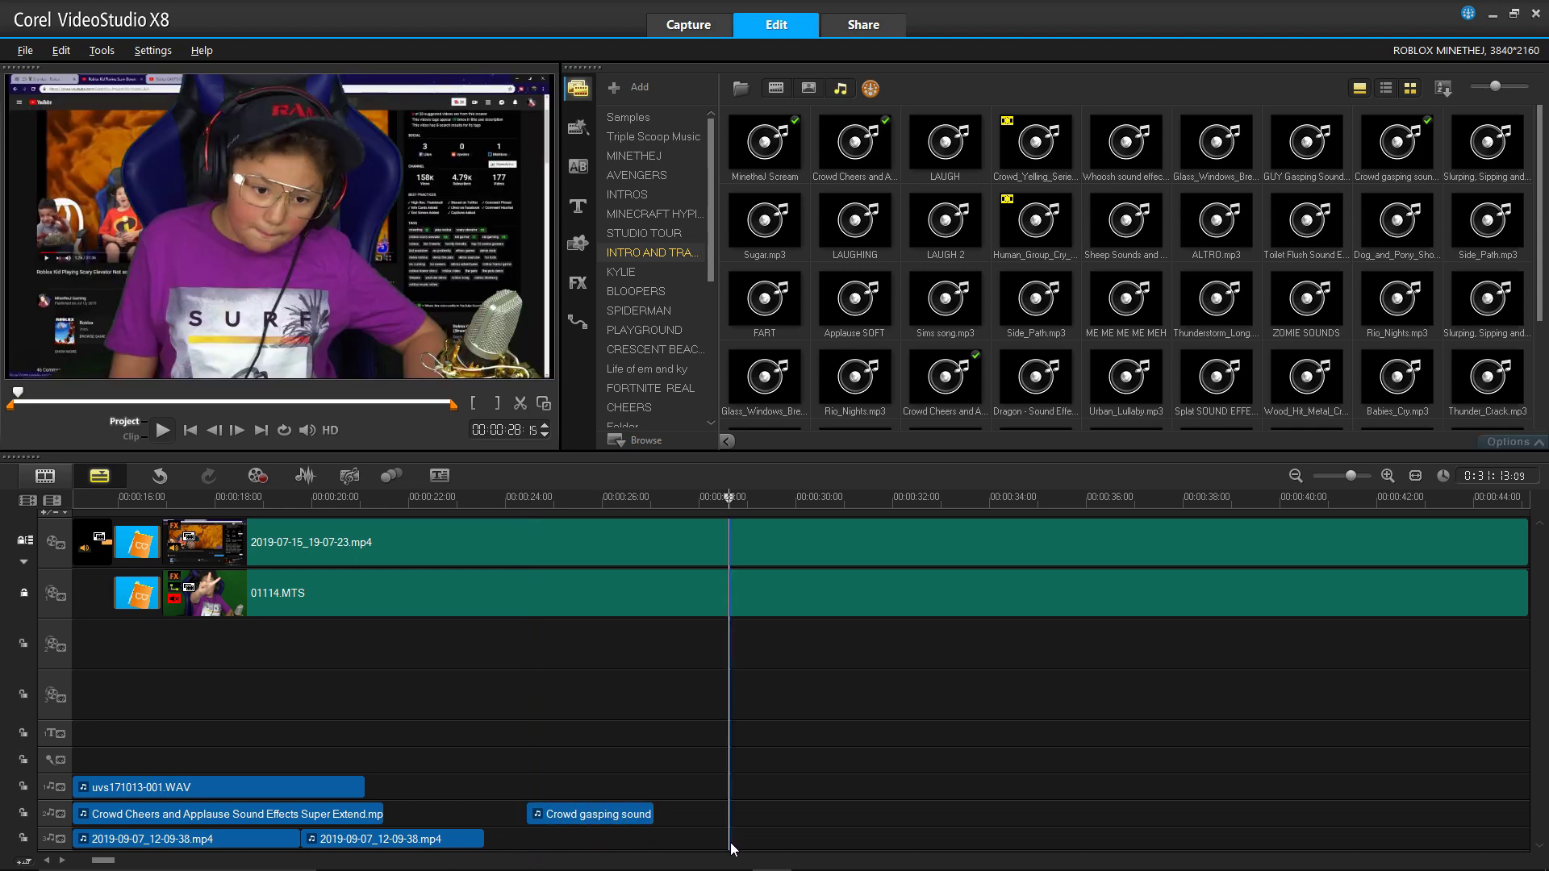
{"action": "scroll", "coordinate": [734, 724], "scroll_direction": "up", "scroll_amount": 5}
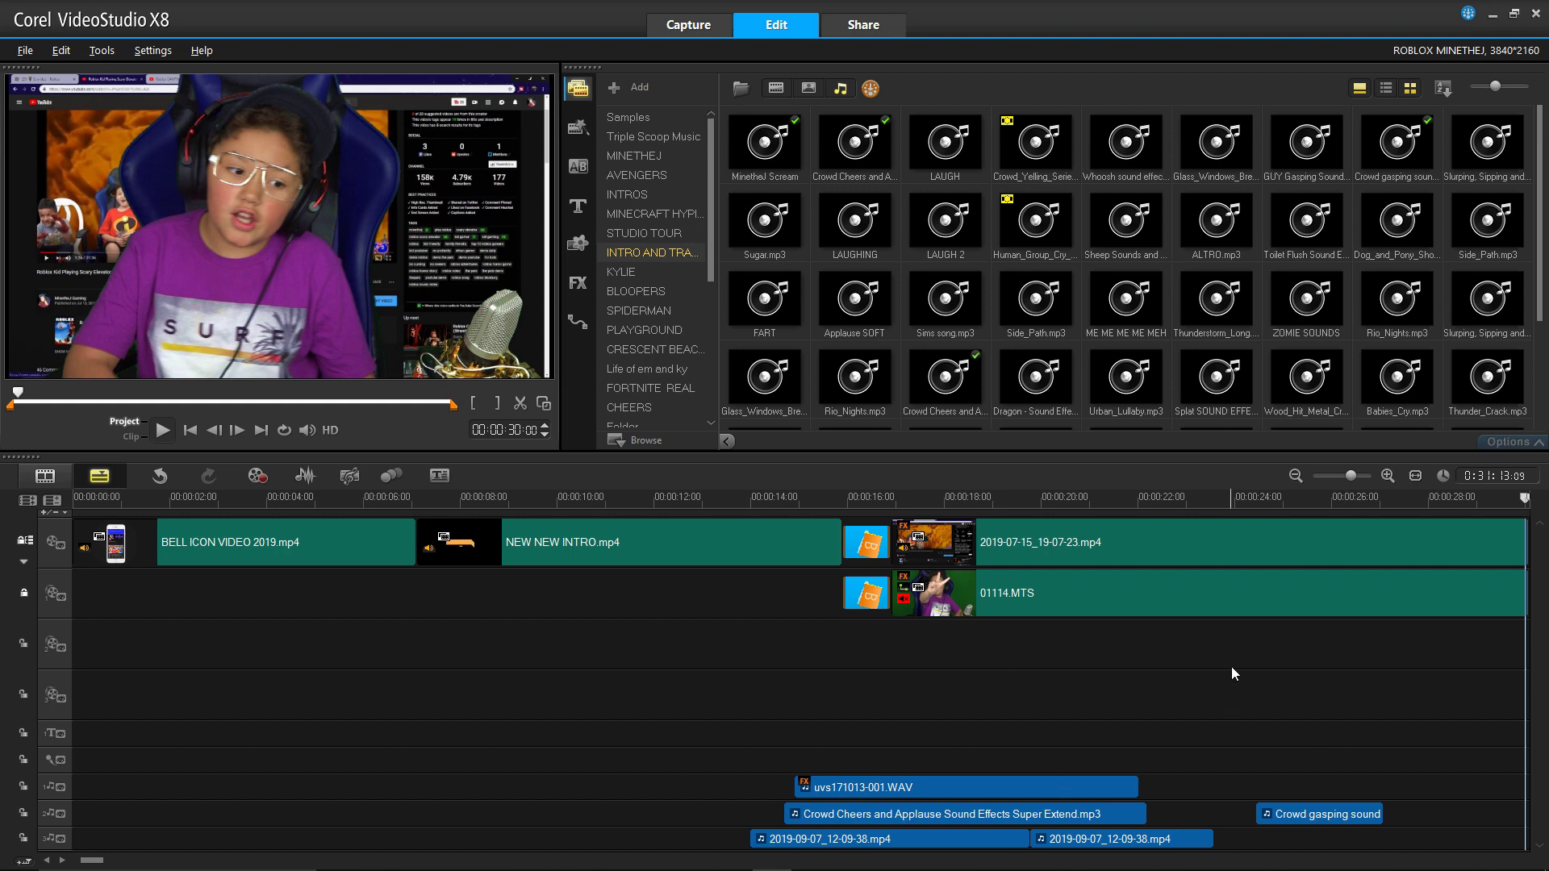
- Play the project from 0:00:23:11 through the gasping sound and split the screen recording and camera overlay at 0:00:27:14
{"action": "left_click", "coordinate": [1209, 697]}
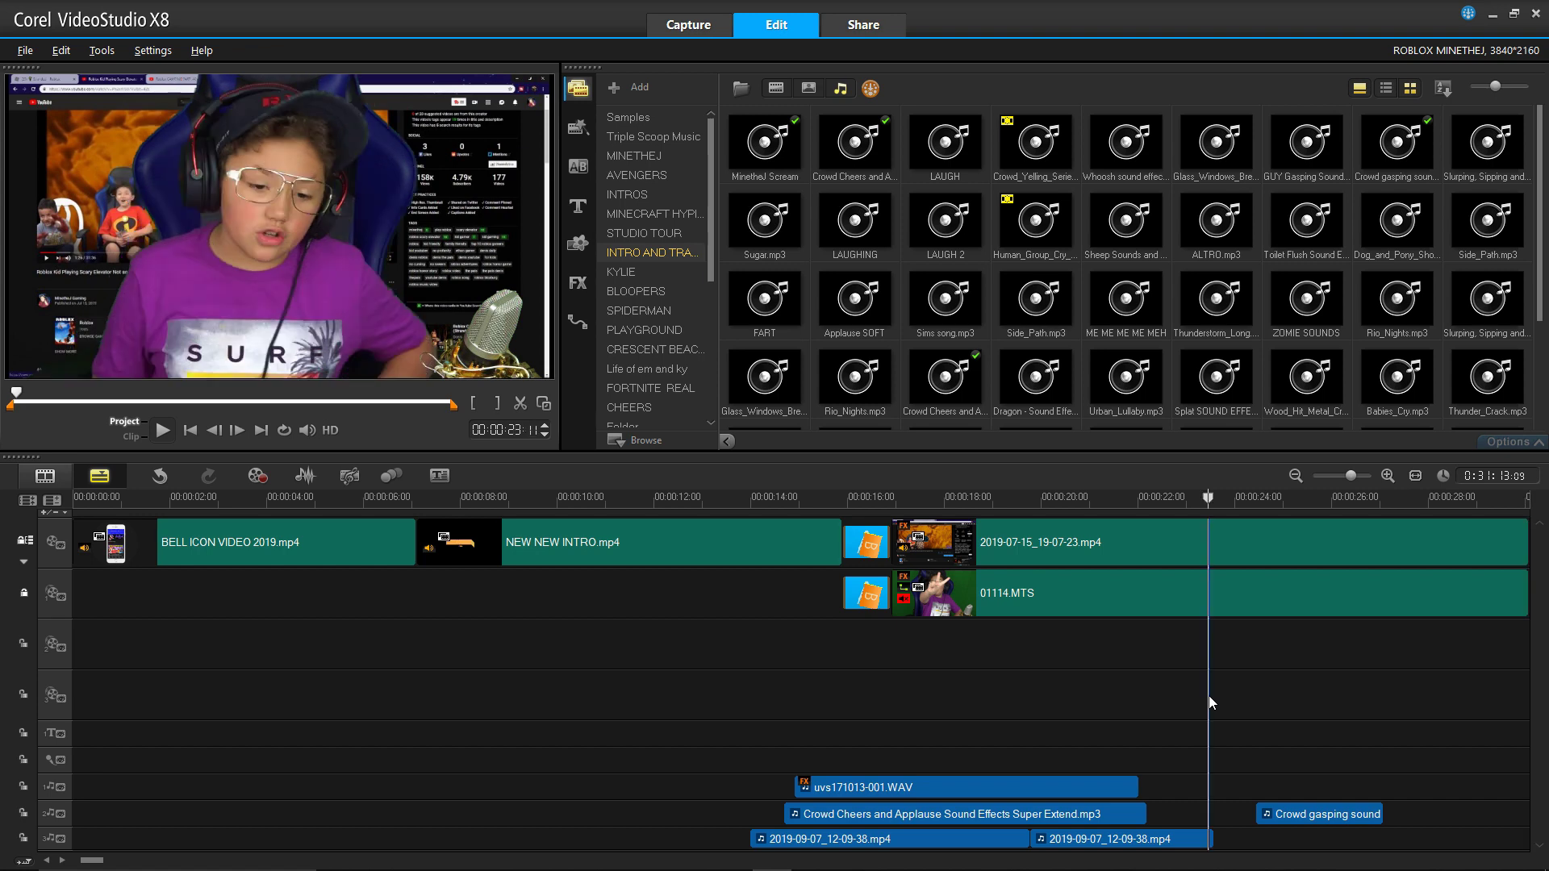
{"action": "left_click", "coordinate": [161, 431]}
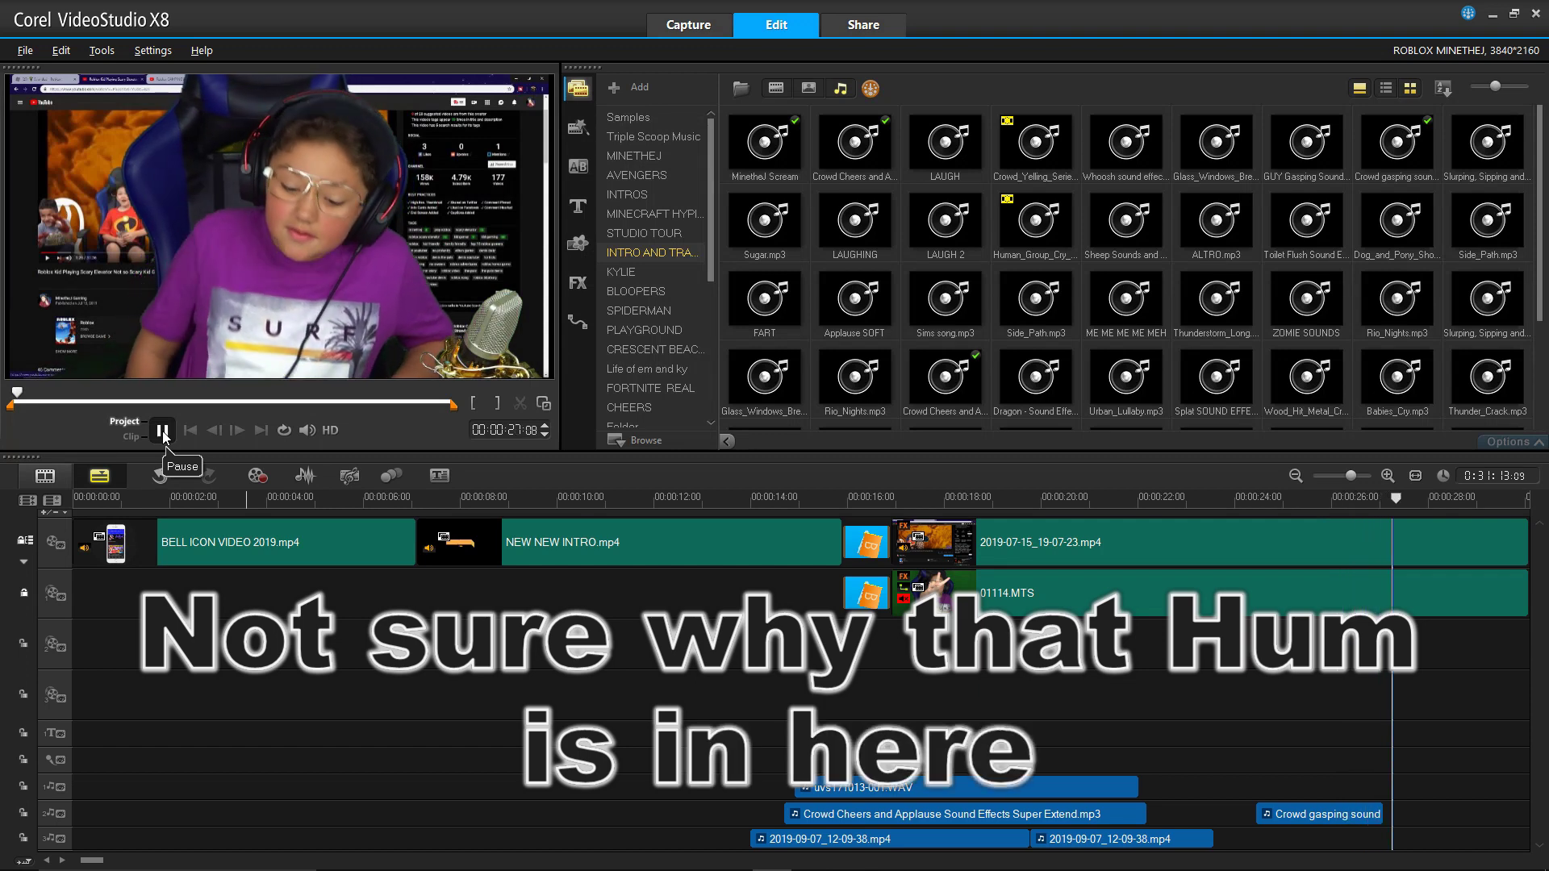
{"action": "left_click", "coordinate": [162, 431]}
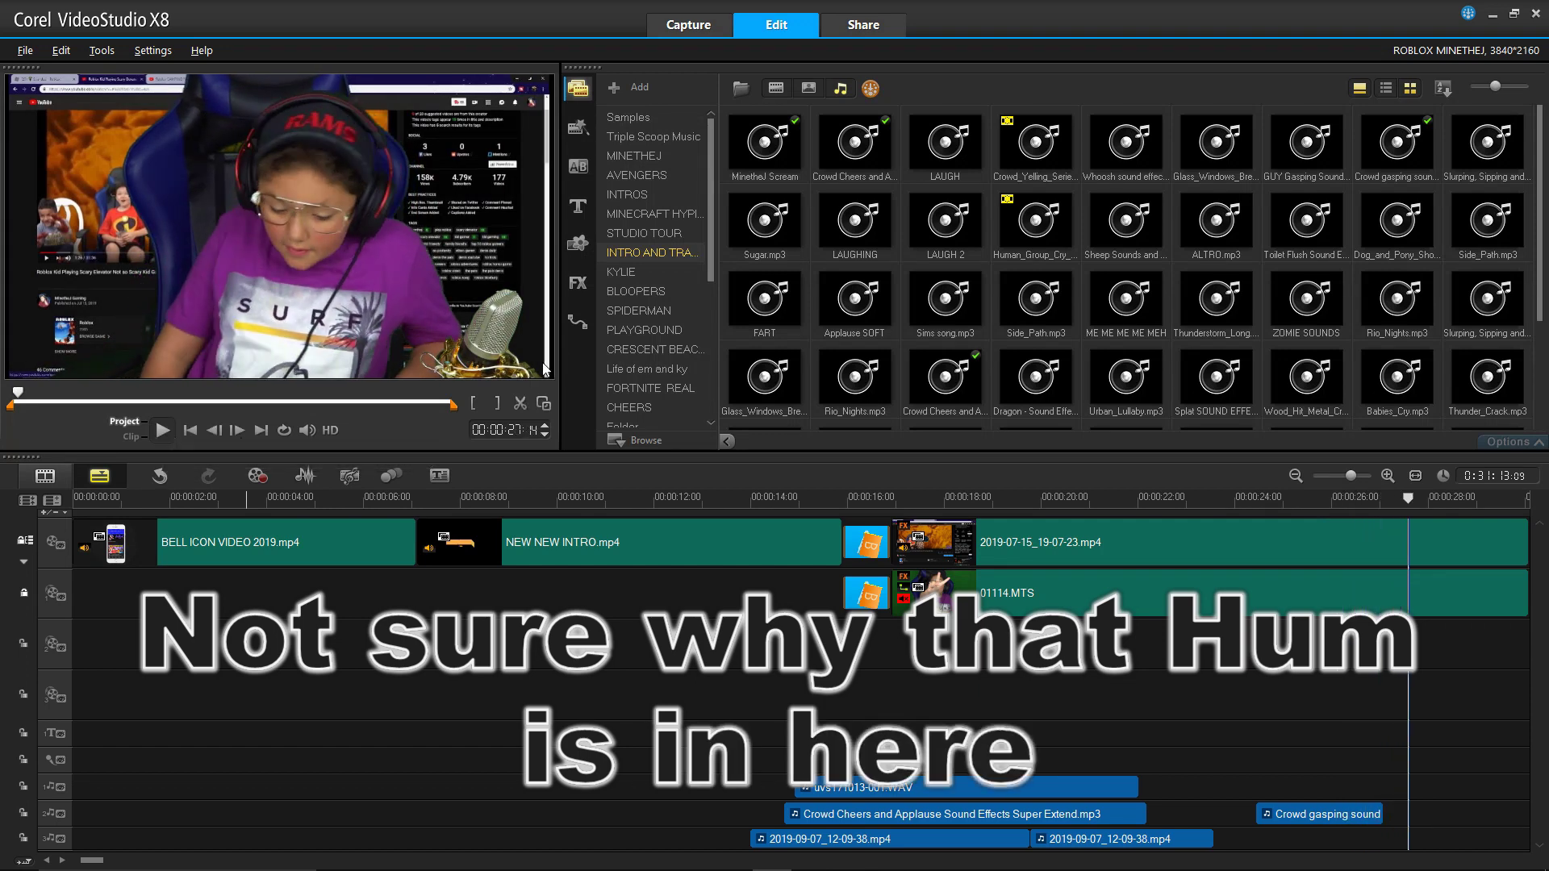
{"action": "left_click", "coordinate": [521, 405]}
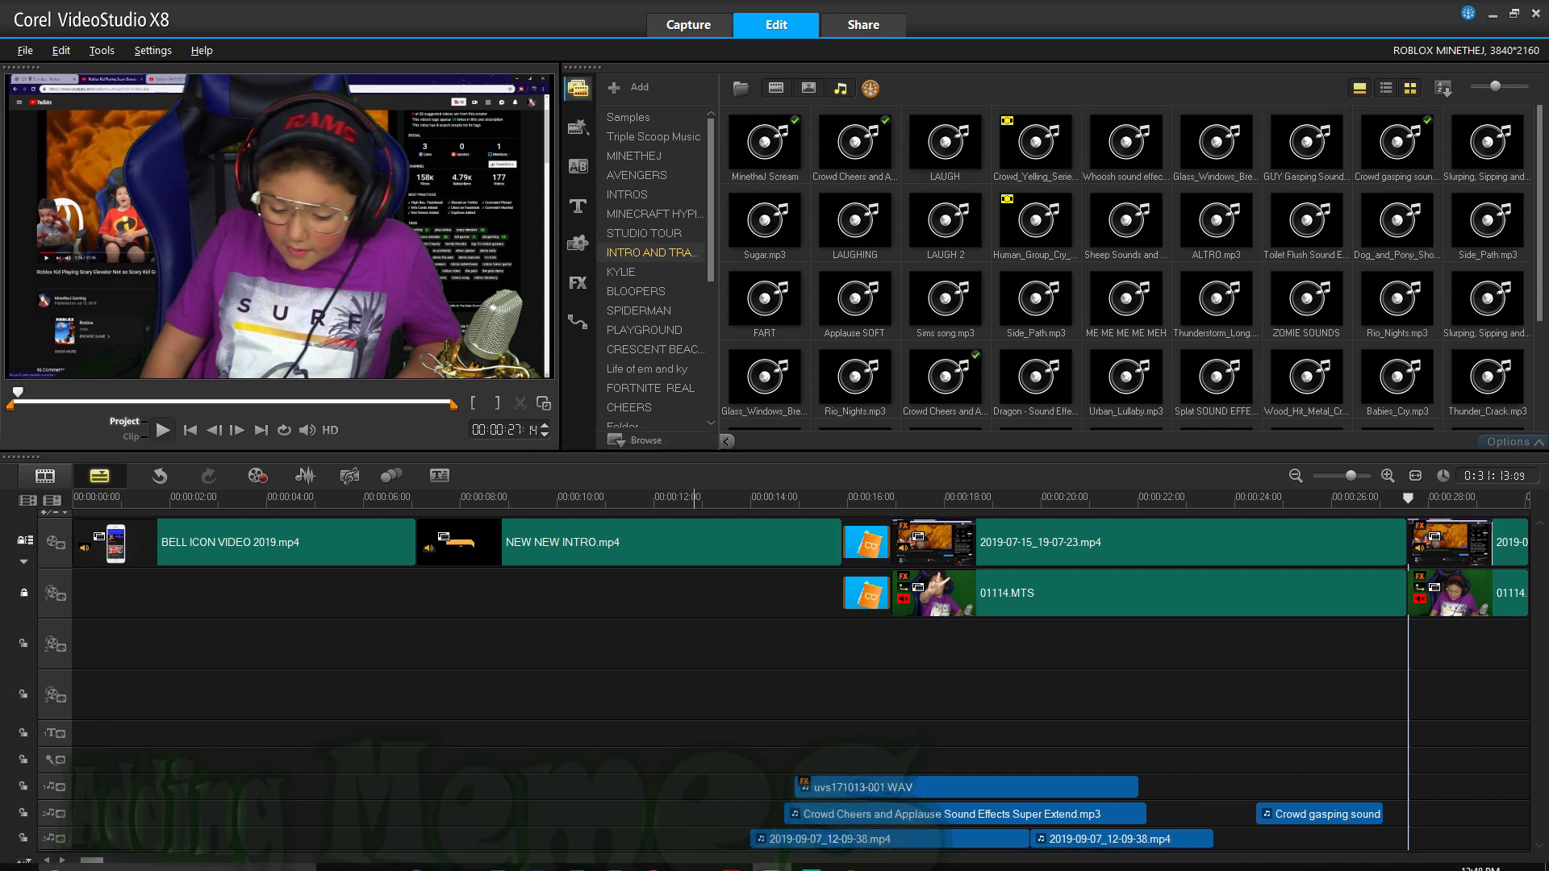
- Switch to the "How to Find Missing Eyeglasses" video on YouTube and screen-record it with Streamlabs OBS
{"action": "left_click", "coordinate": [849, 854]}
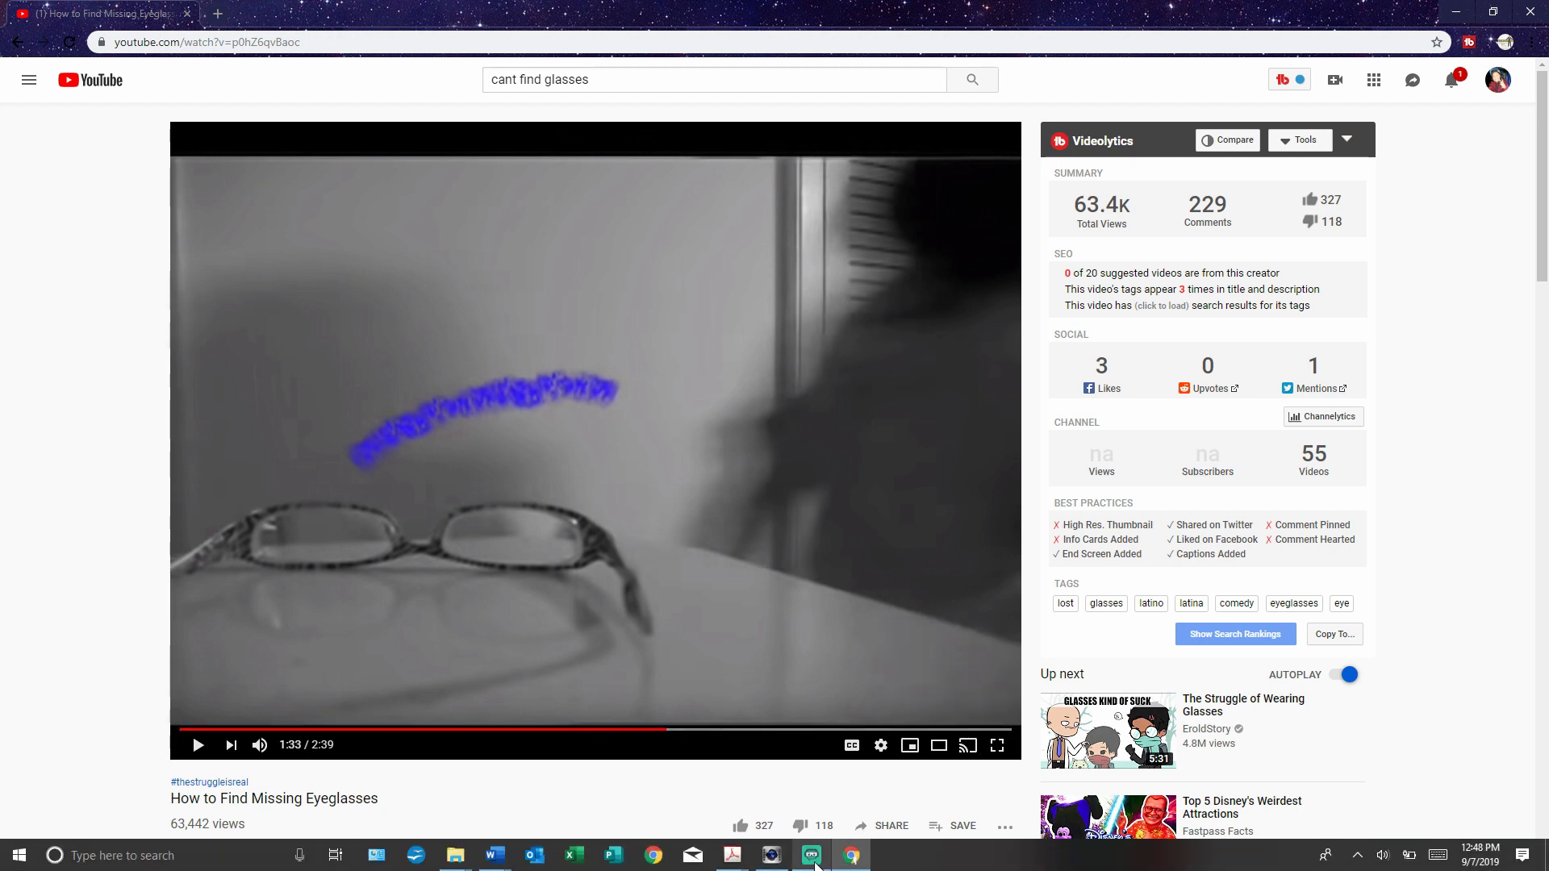
{"action": "left_click", "coordinate": [813, 858]}
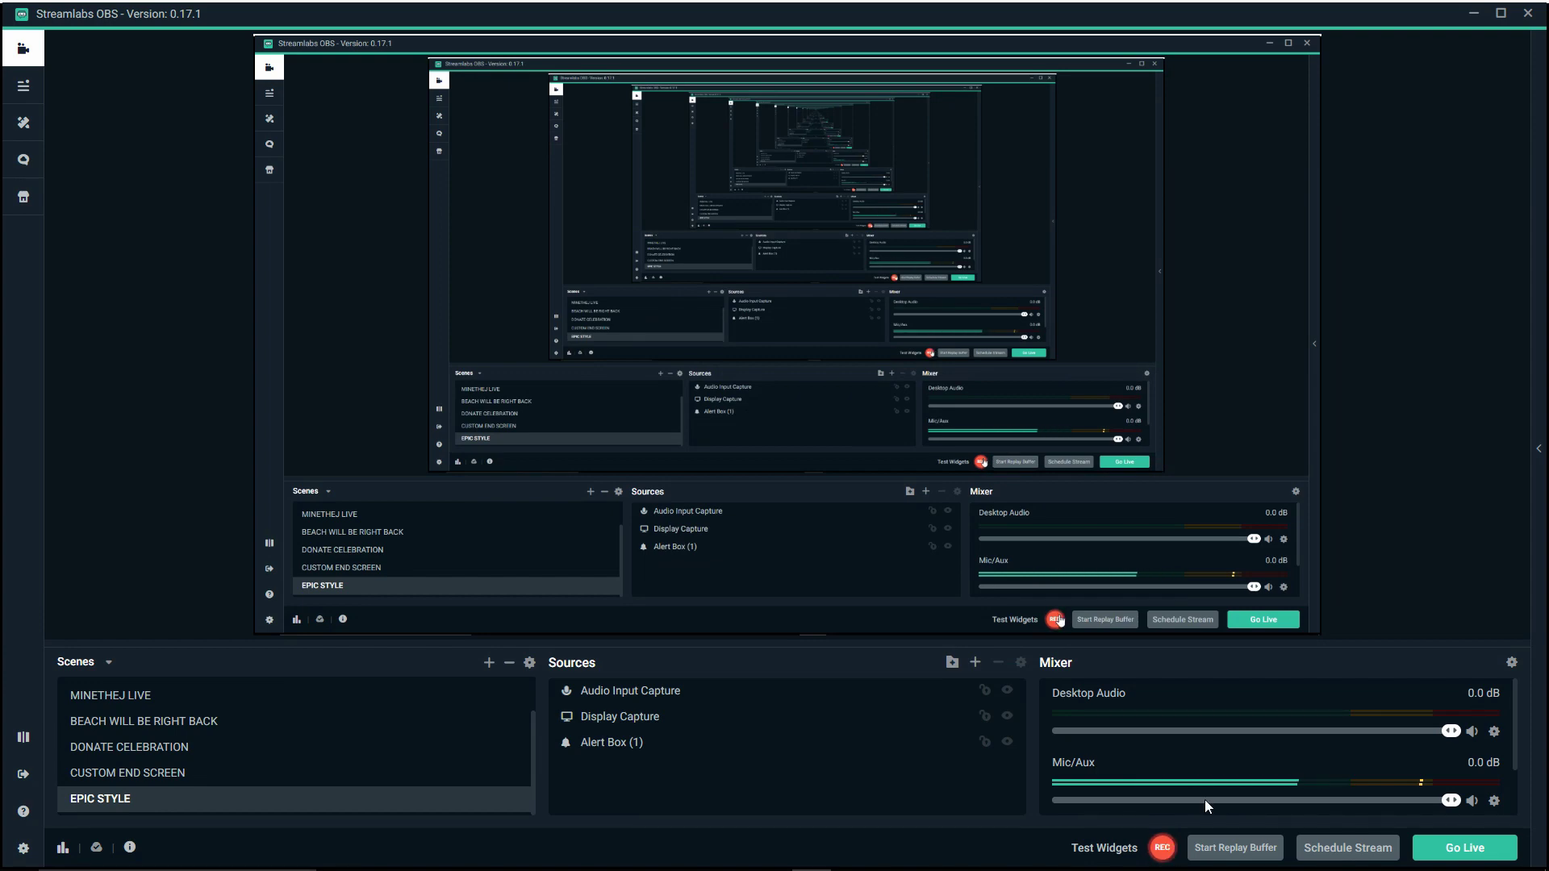
{"action": "left_click", "coordinate": [1473, 18]}
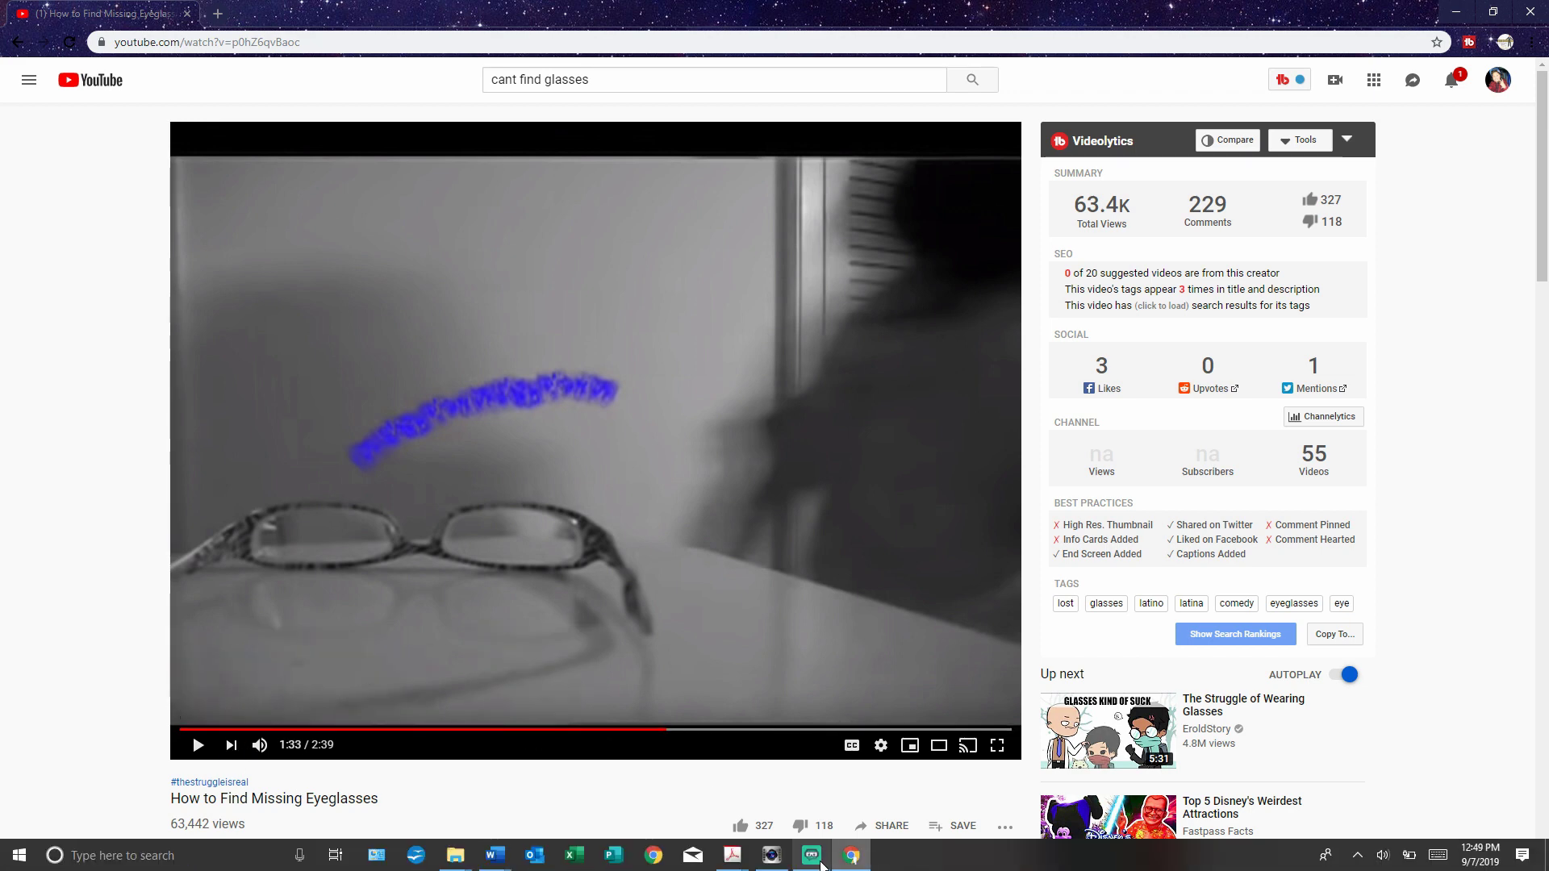
{"action": "left_click", "coordinate": [811, 855]}
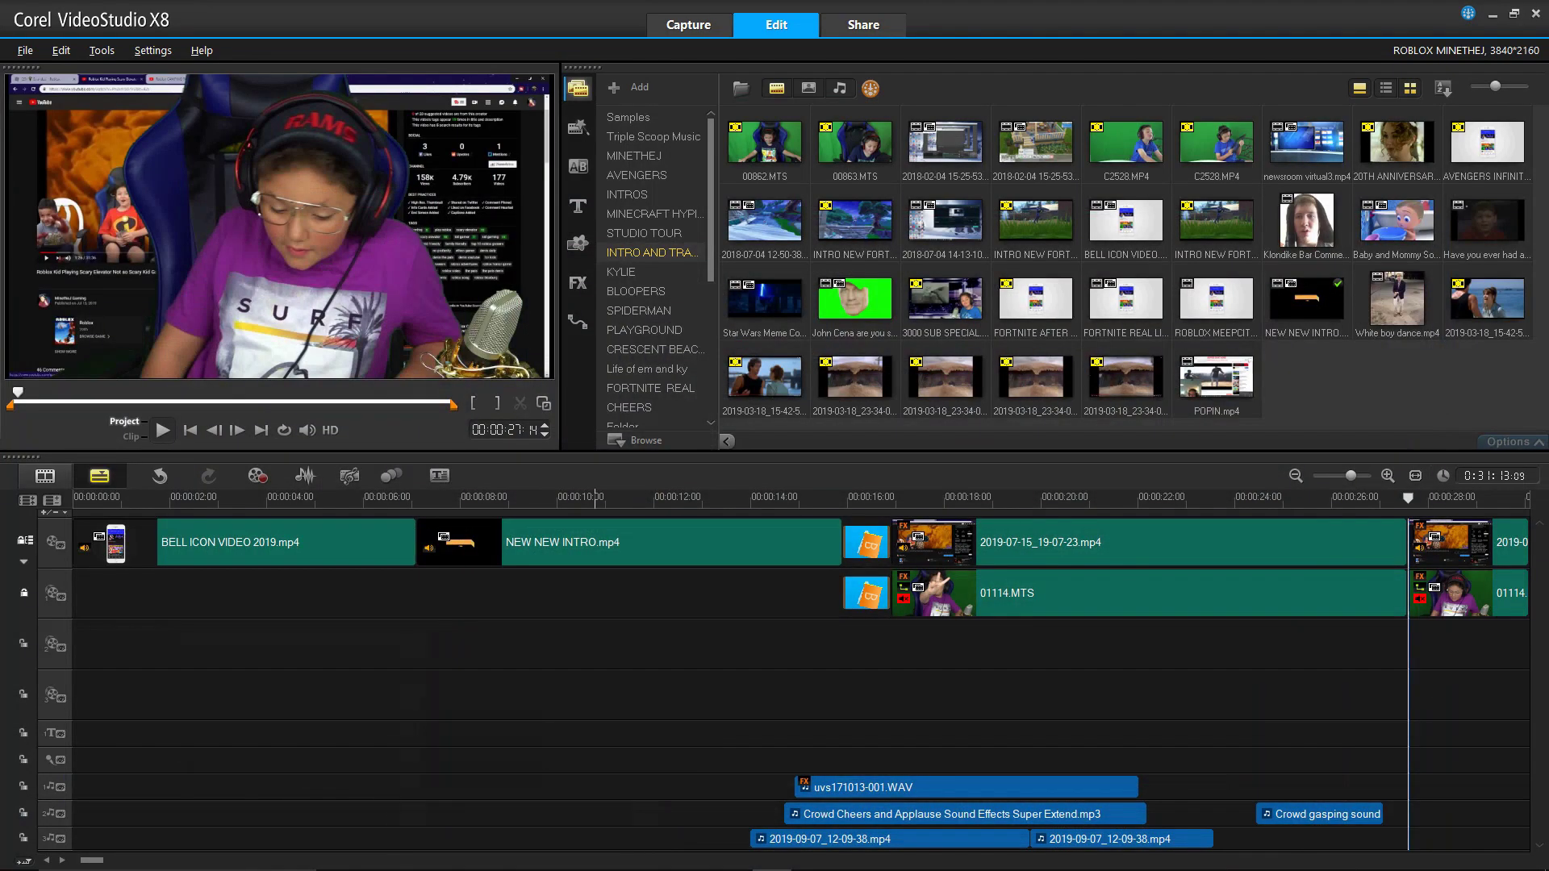
- Import the recording 2019-09-07_12-49-22 from the 1 NEW PC SCREENS folder into the VideoStudio library
{"action": "mouse_move", "coordinate": [456, 856]}
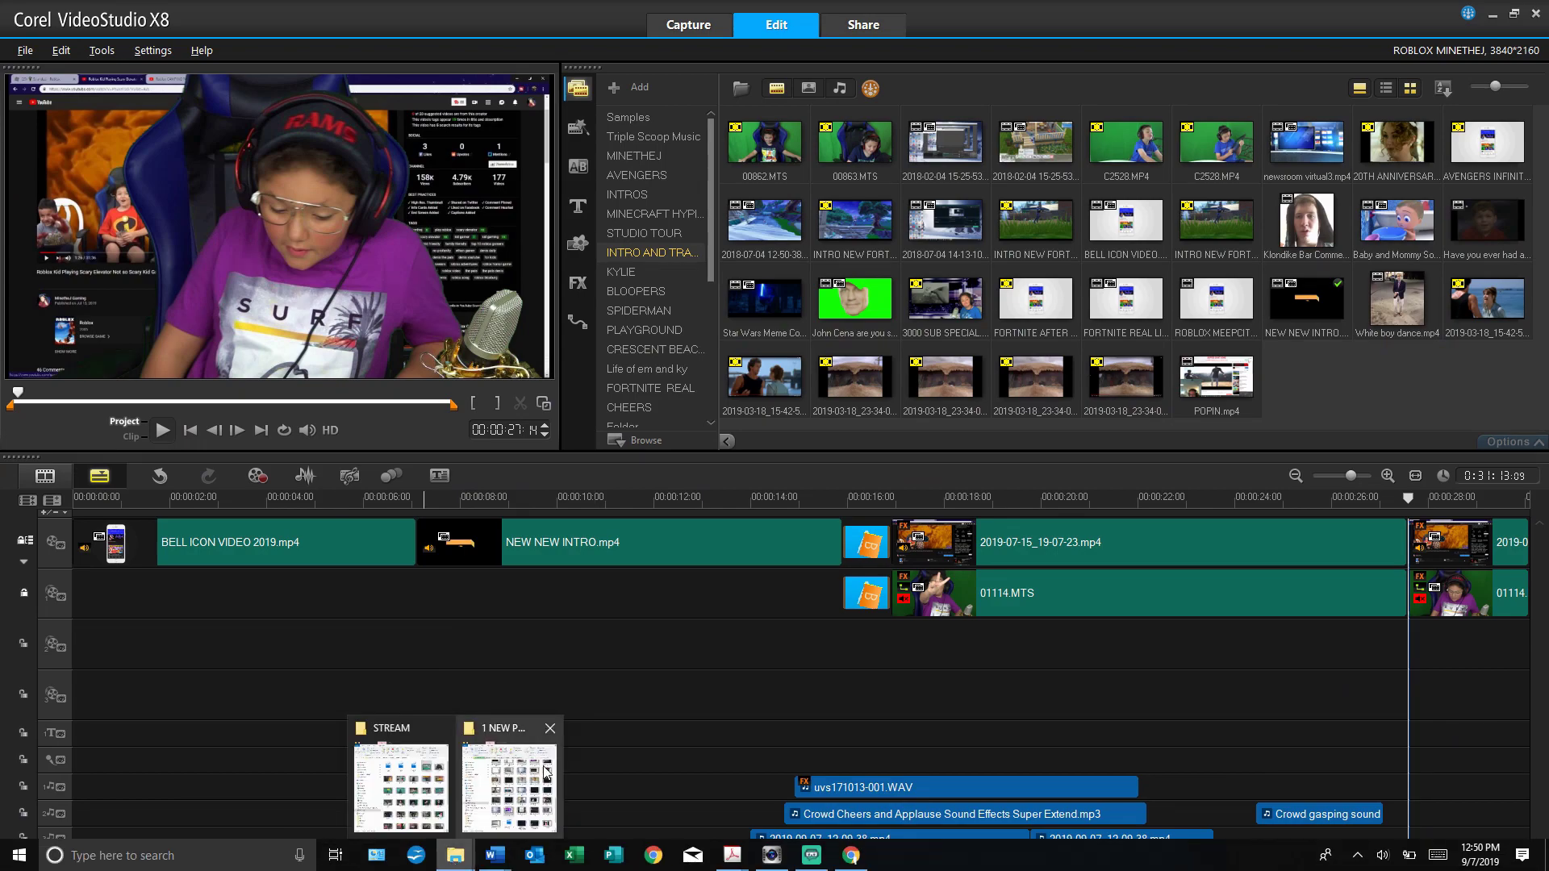
{"action": "mouse_move", "coordinate": [482, 775]}
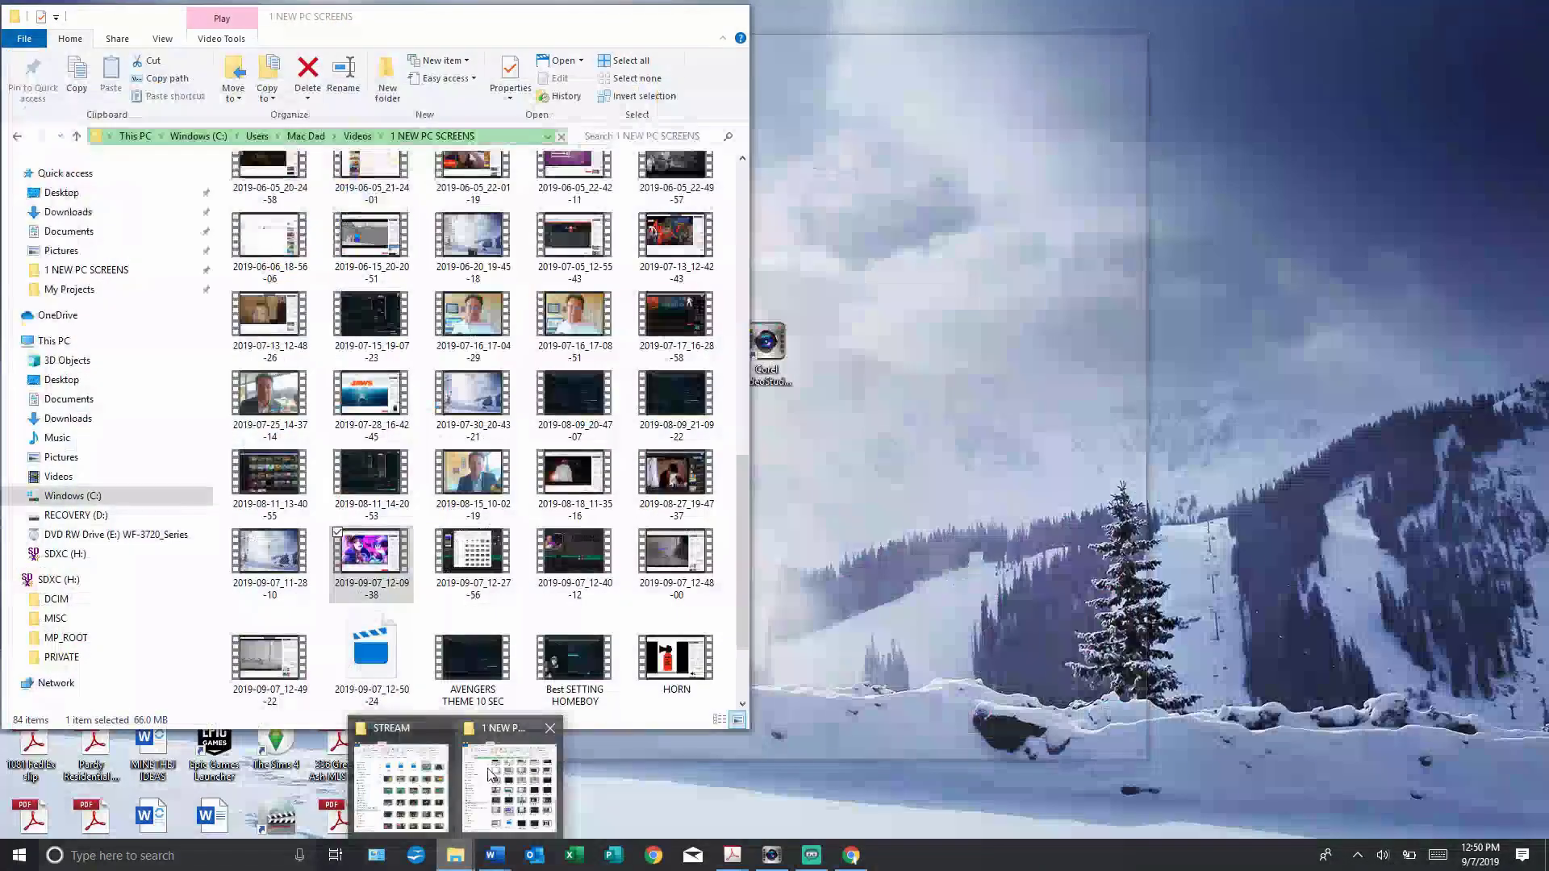
{"action": "left_click", "coordinate": [500, 770]}
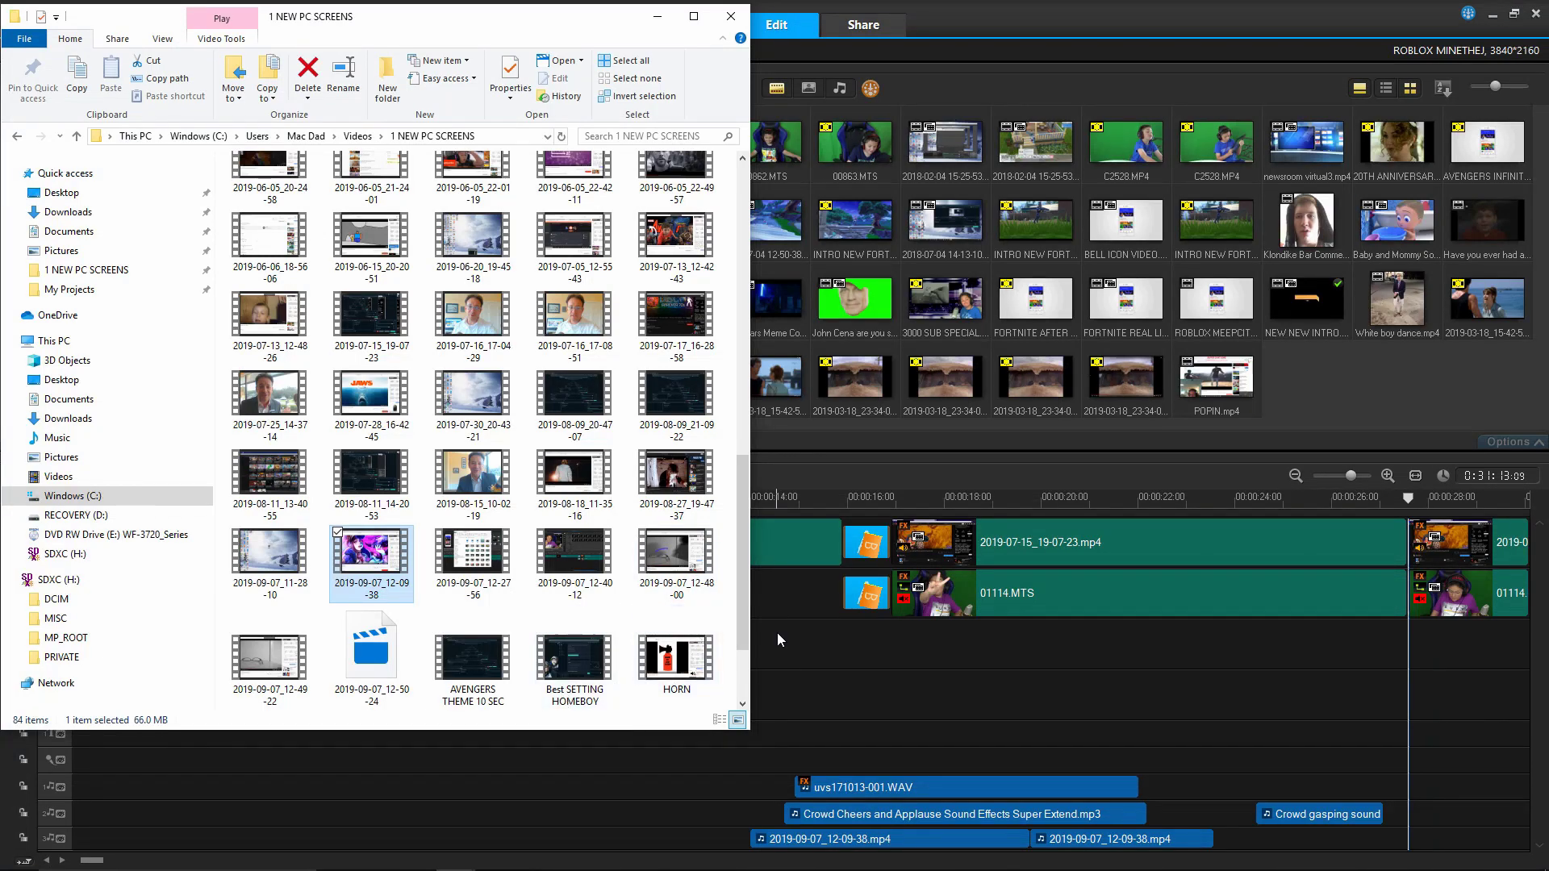
{"action": "scroll", "coordinate": [749, 635], "scroll_direction": "down", "scroll_amount": 2}
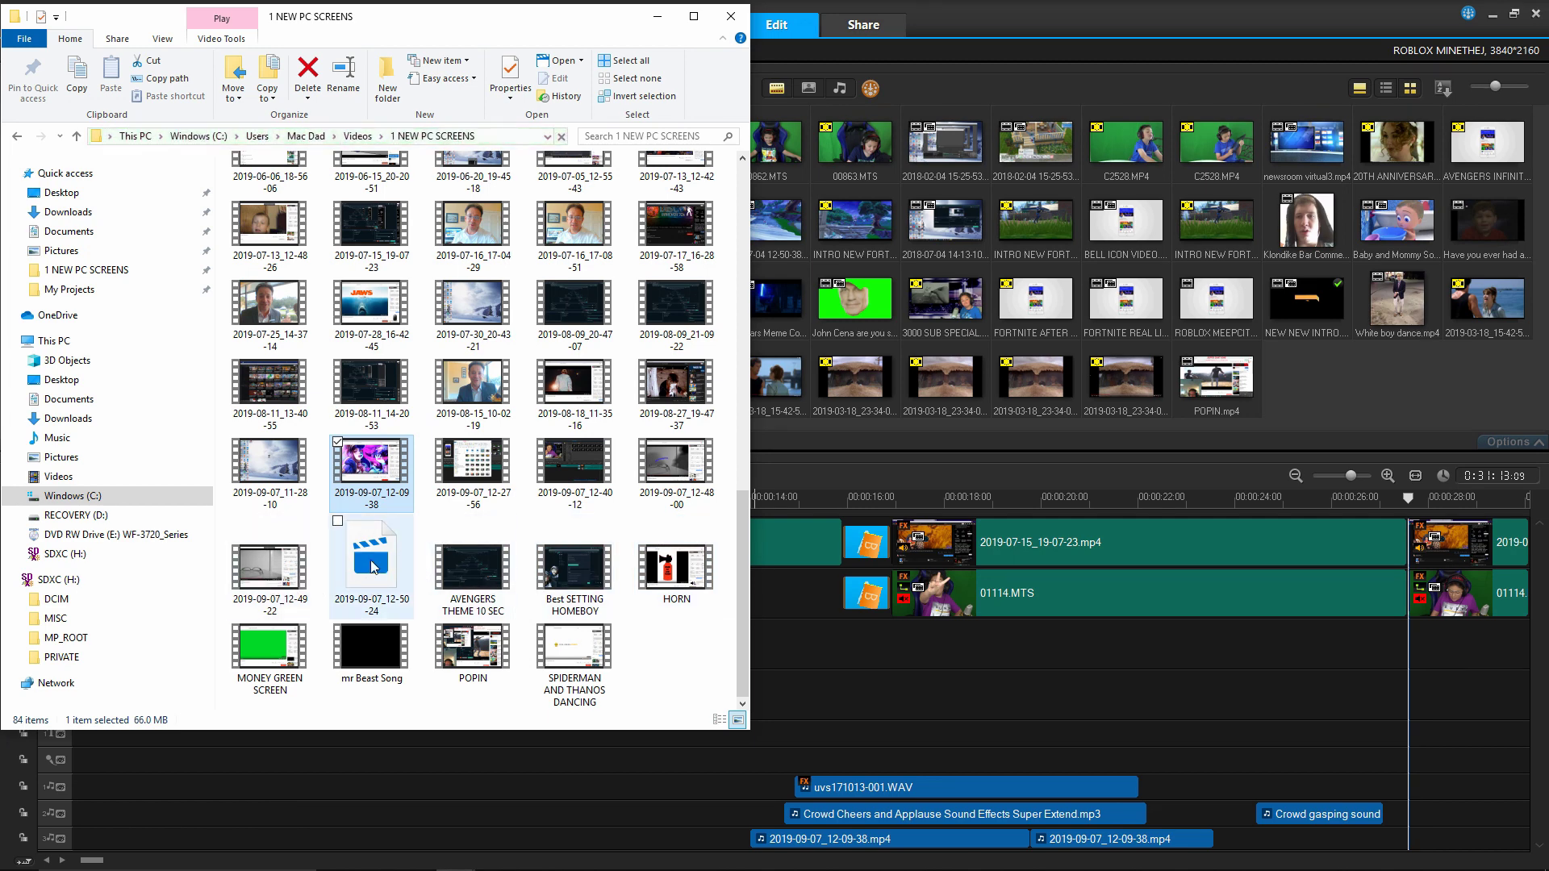
{"action": "left_click", "coordinate": [275, 574]}
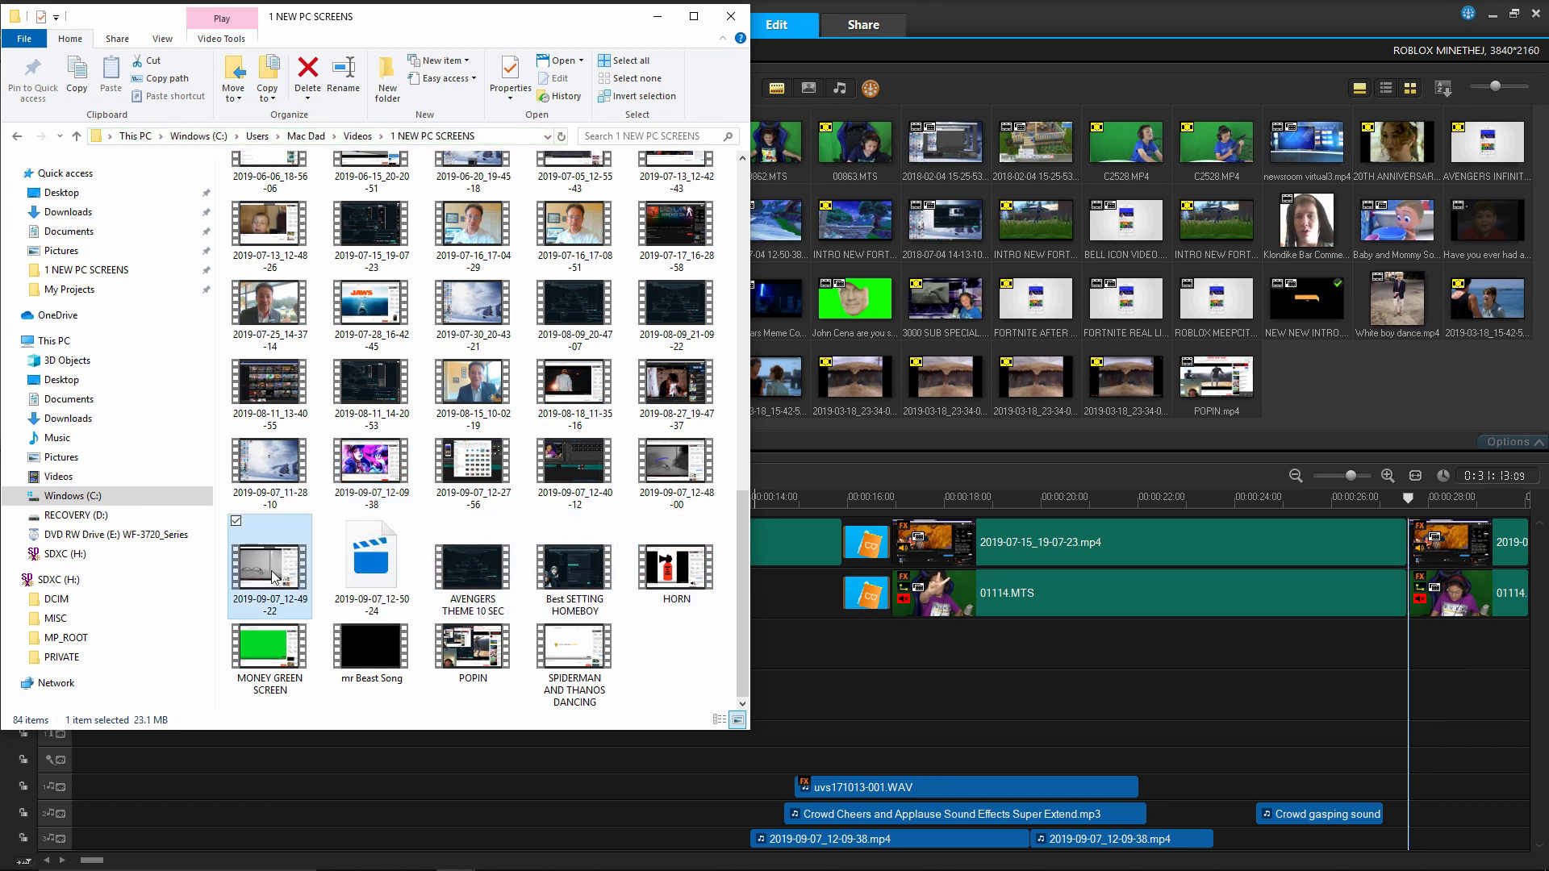
{"action": "left_click_drag", "start_coordinate": [270, 575], "coordinate": [1329, 308]}
{"action": "left_click_drag", "start_coordinate": [1347, 369], "coordinate": [1348, 370]}
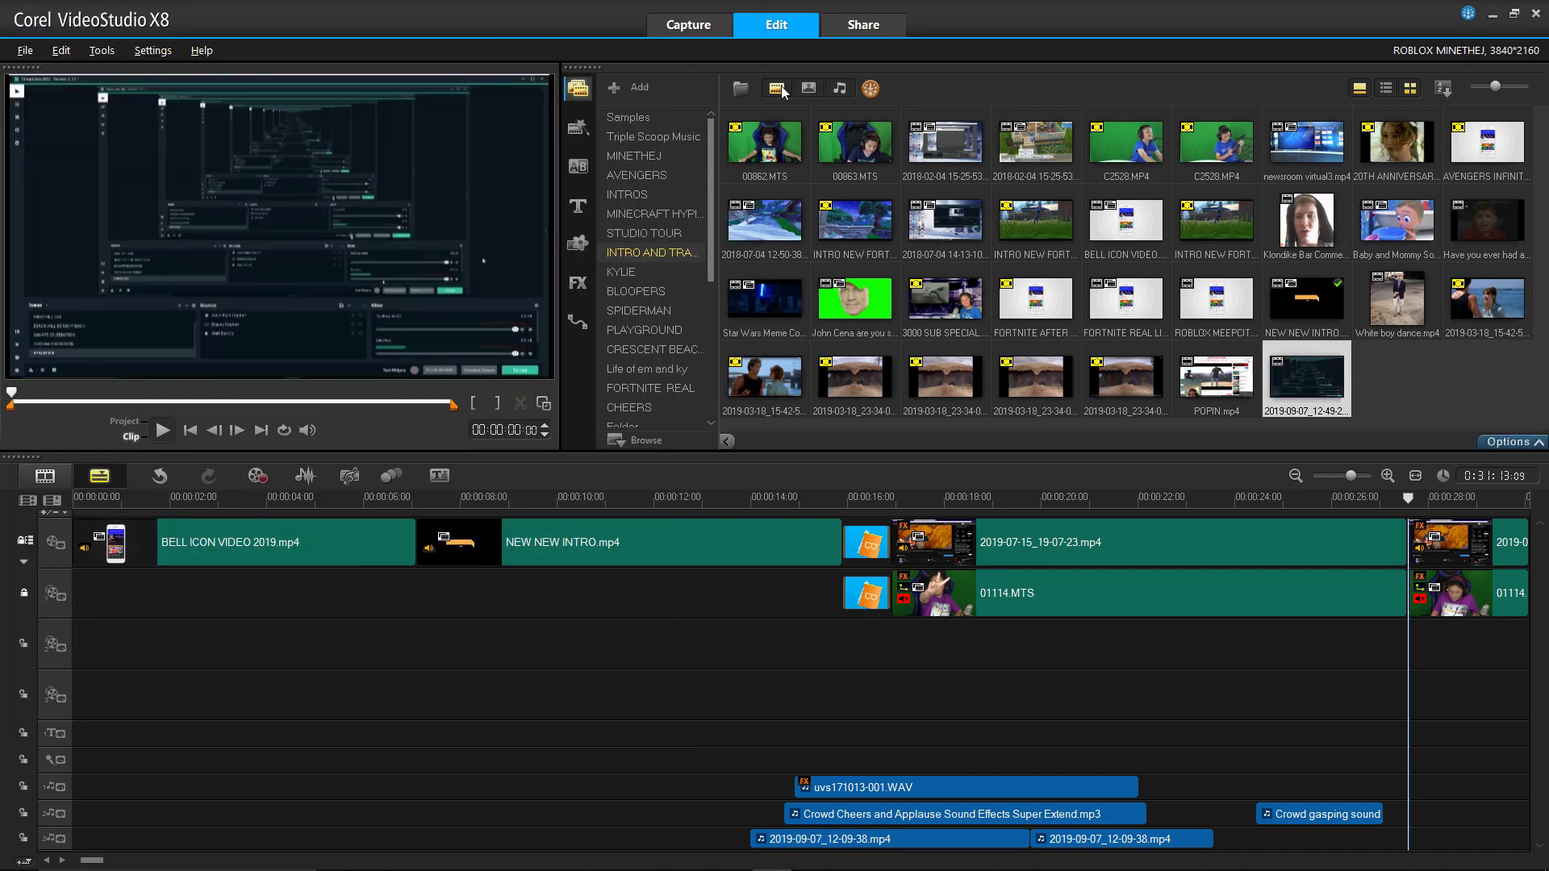
{"action": "left_click", "coordinate": [808, 88]}
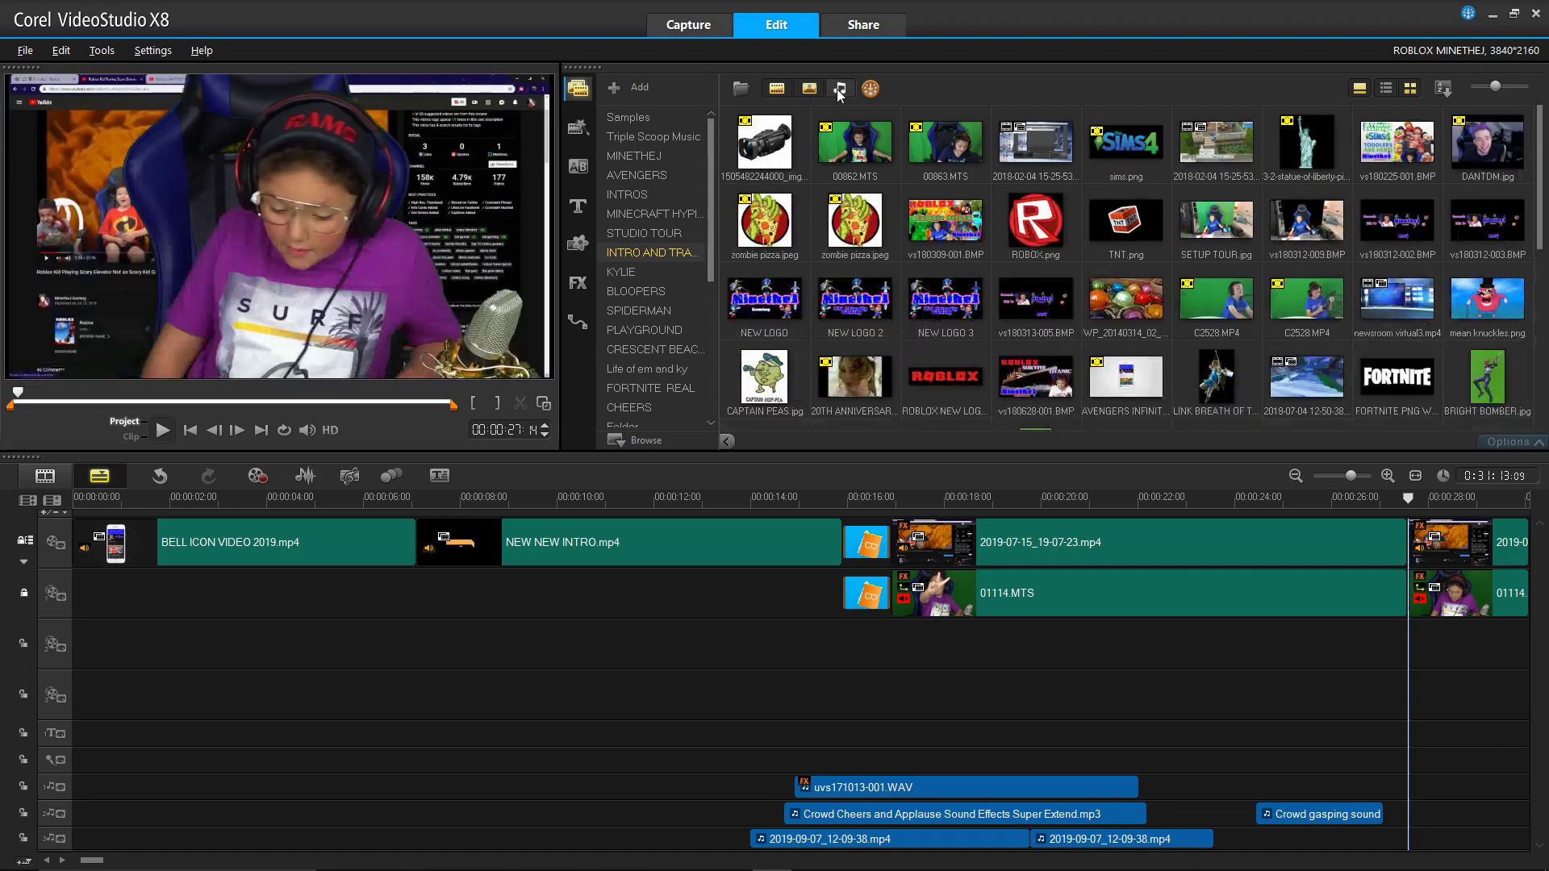
{"action": "left_click", "coordinate": [840, 89]}
{"action": "scroll", "coordinate": [1173, 284], "scroll_direction": "down", "scroll_amount": 10}
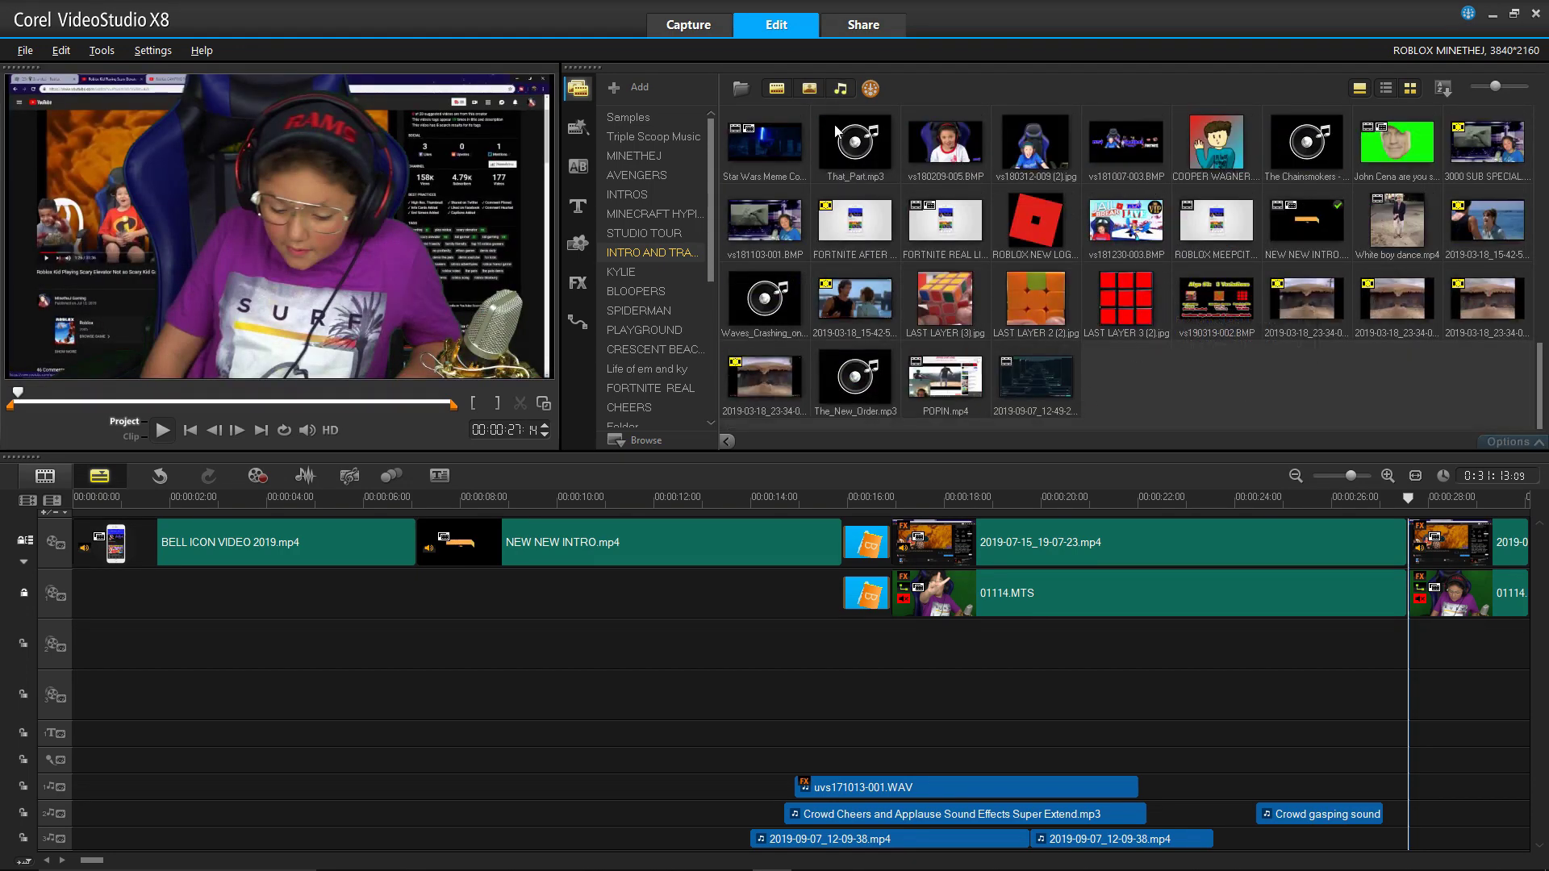
{"action": "left_click", "coordinate": [842, 87]}
{"action": "left_click", "coordinate": [809, 88]}
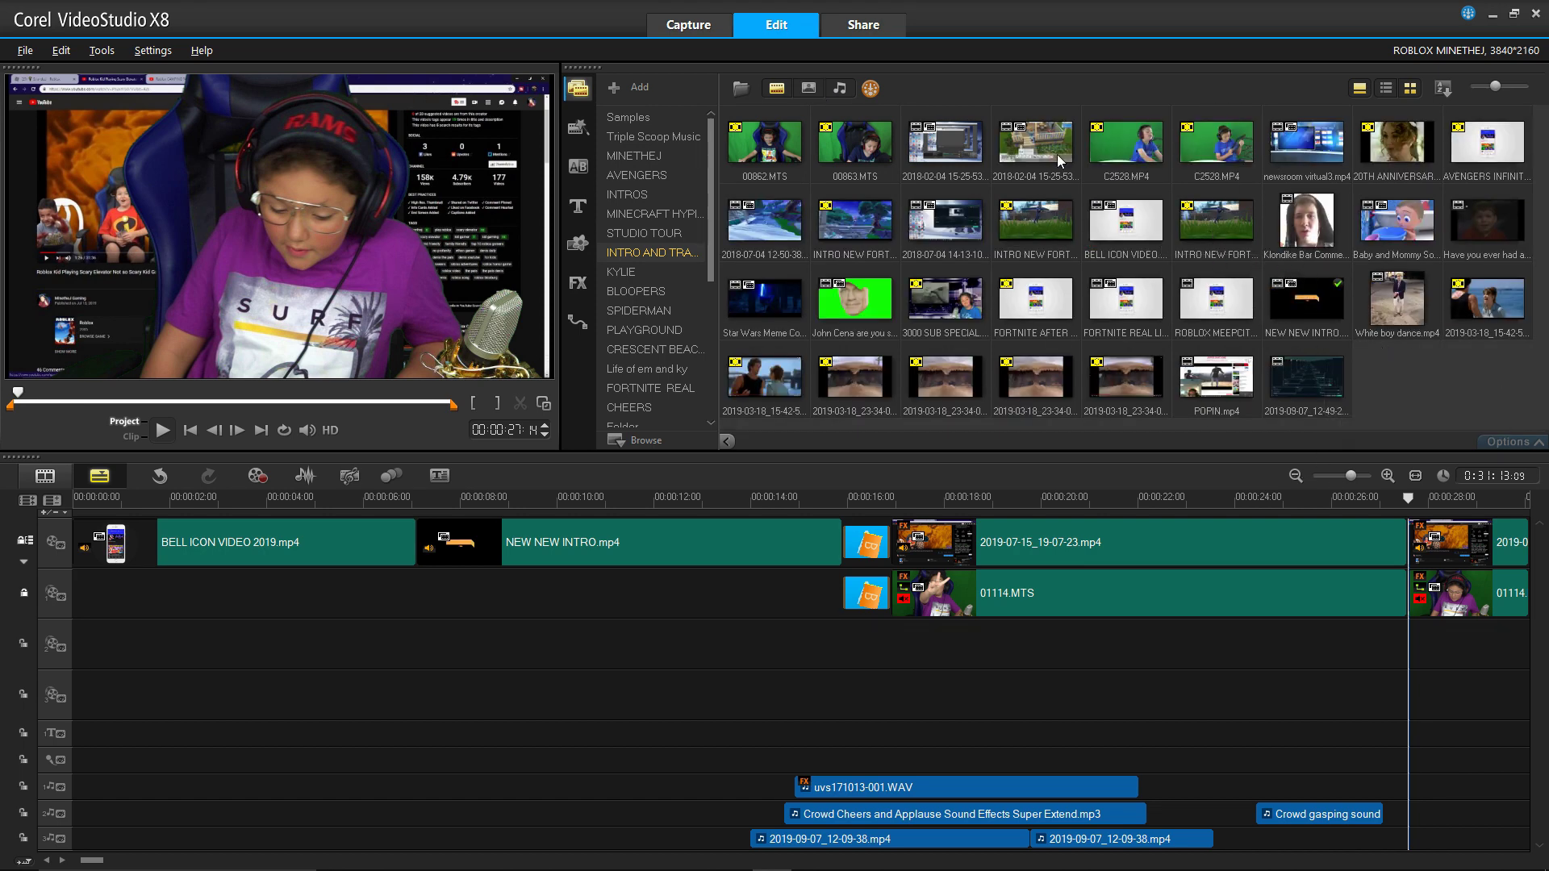
- Add a new library folder and open the CAMPFIRE folder showing its video clips
{"action": "left_click", "coordinate": [617, 89]}
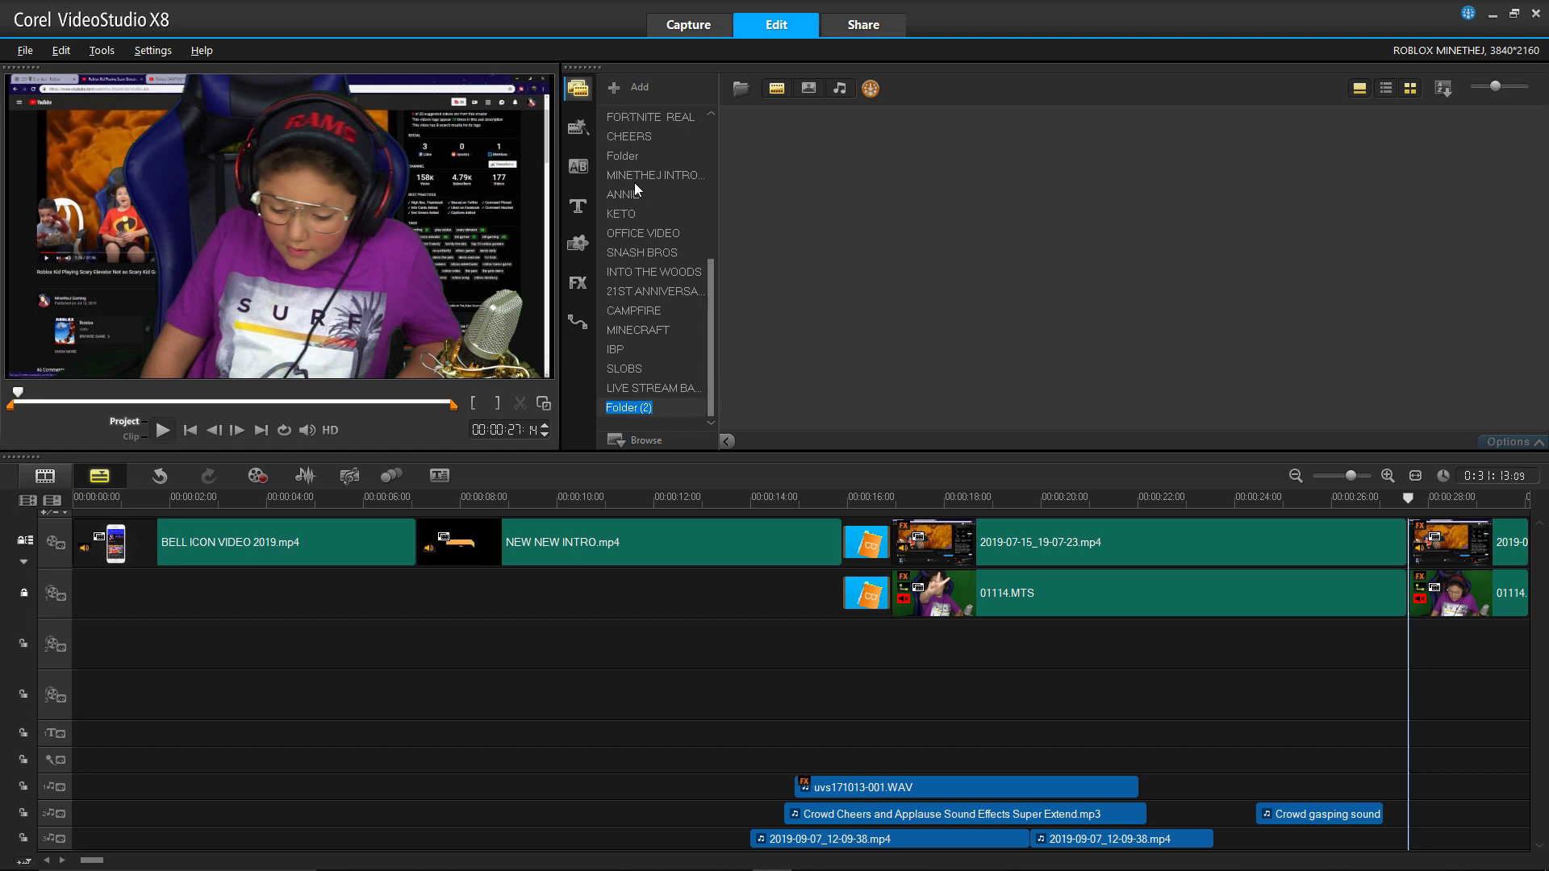
{"action": "left_click", "coordinate": [640, 387]}
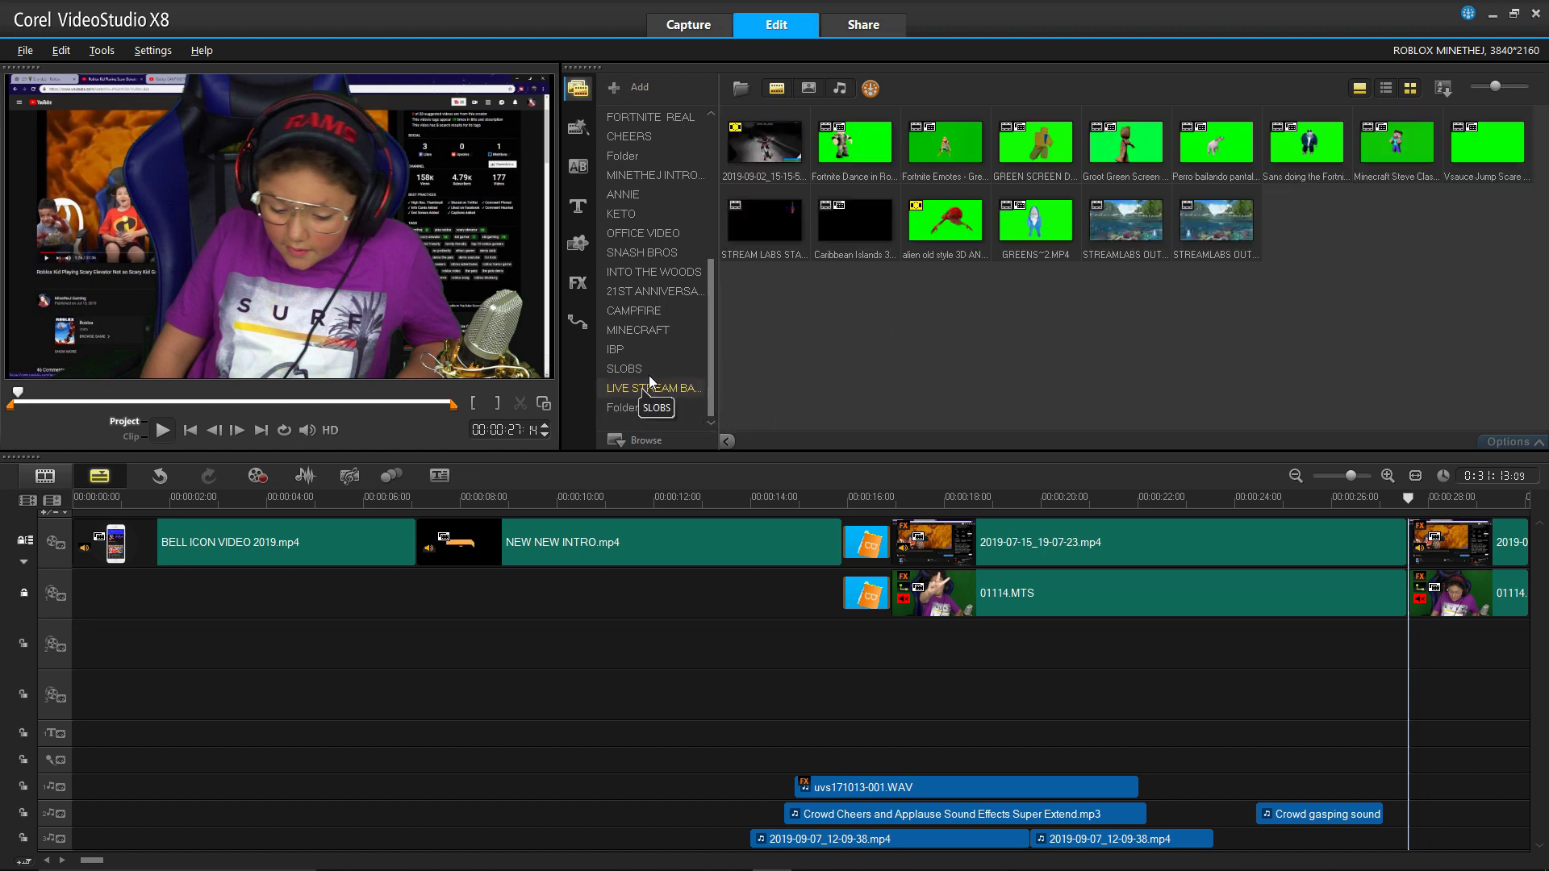
{"action": "left_click", "coordinate": [651, 376]}
{"action": "left_click", "coordinate": [645, 348]}
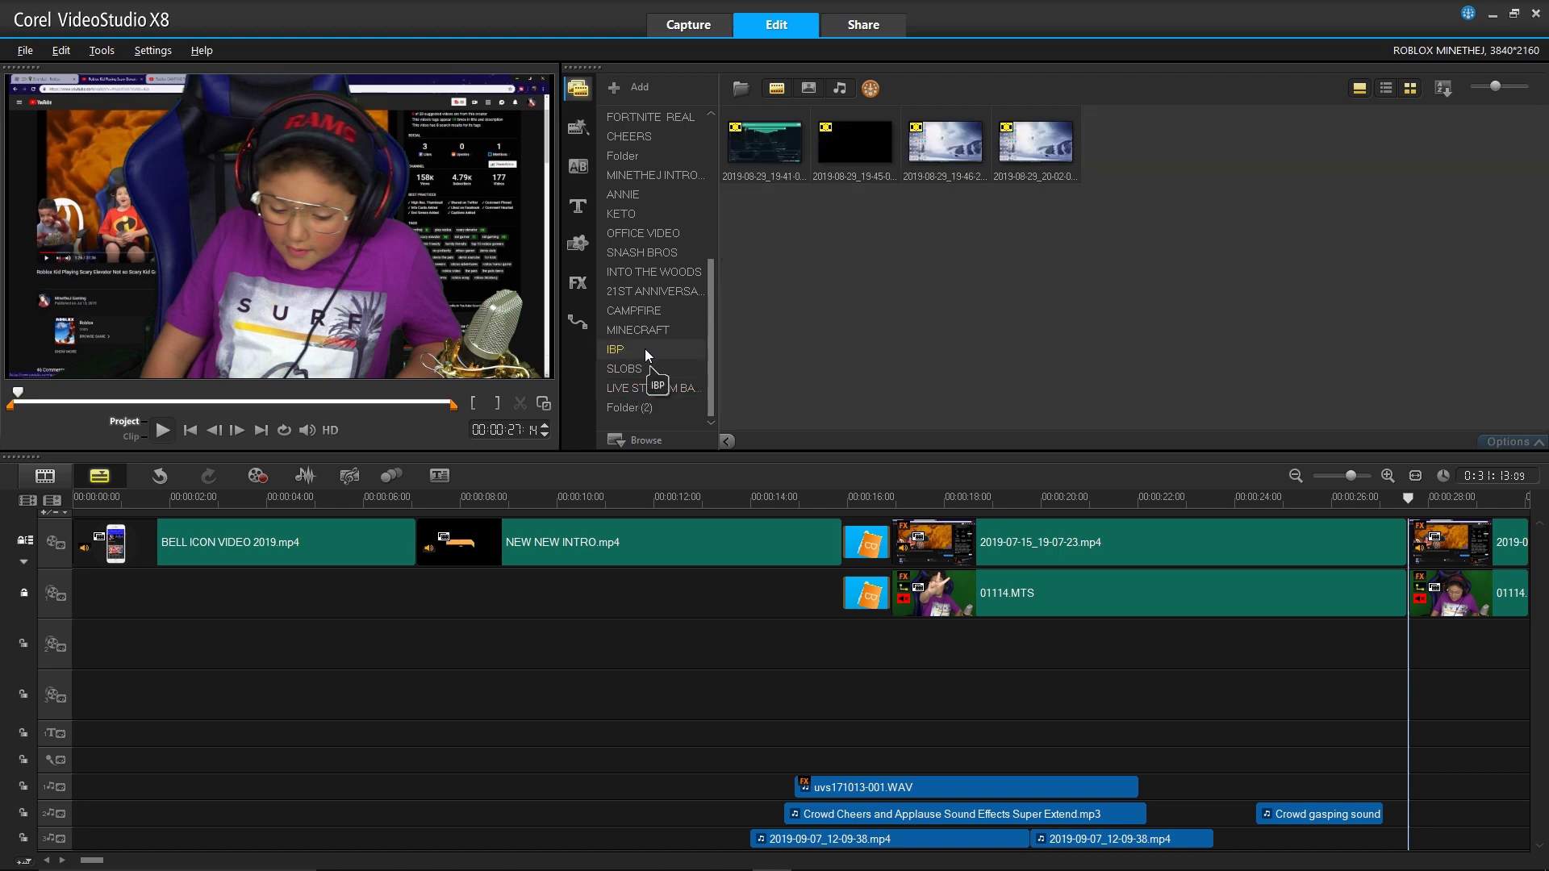
{"action": "left_click", "coordinate": [650, 307]}
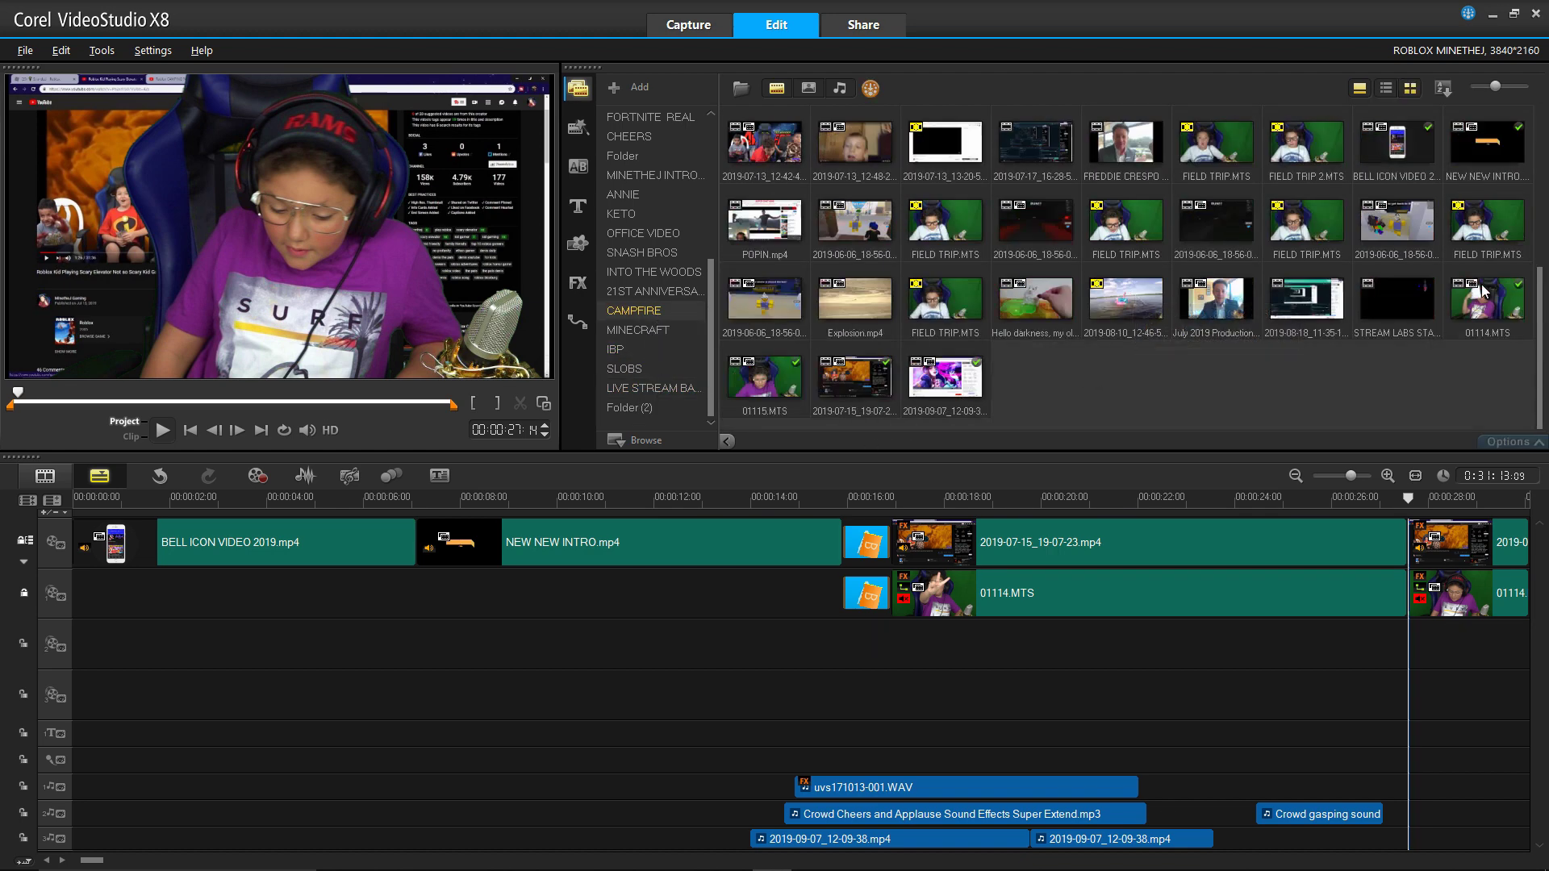
- Trim the eyeglasses recording in the CAMPFIRE folder to run from 0:00:17:11 to about 0:00:21:12
{"action": "double_click", "coordinate": [1046, 379]}
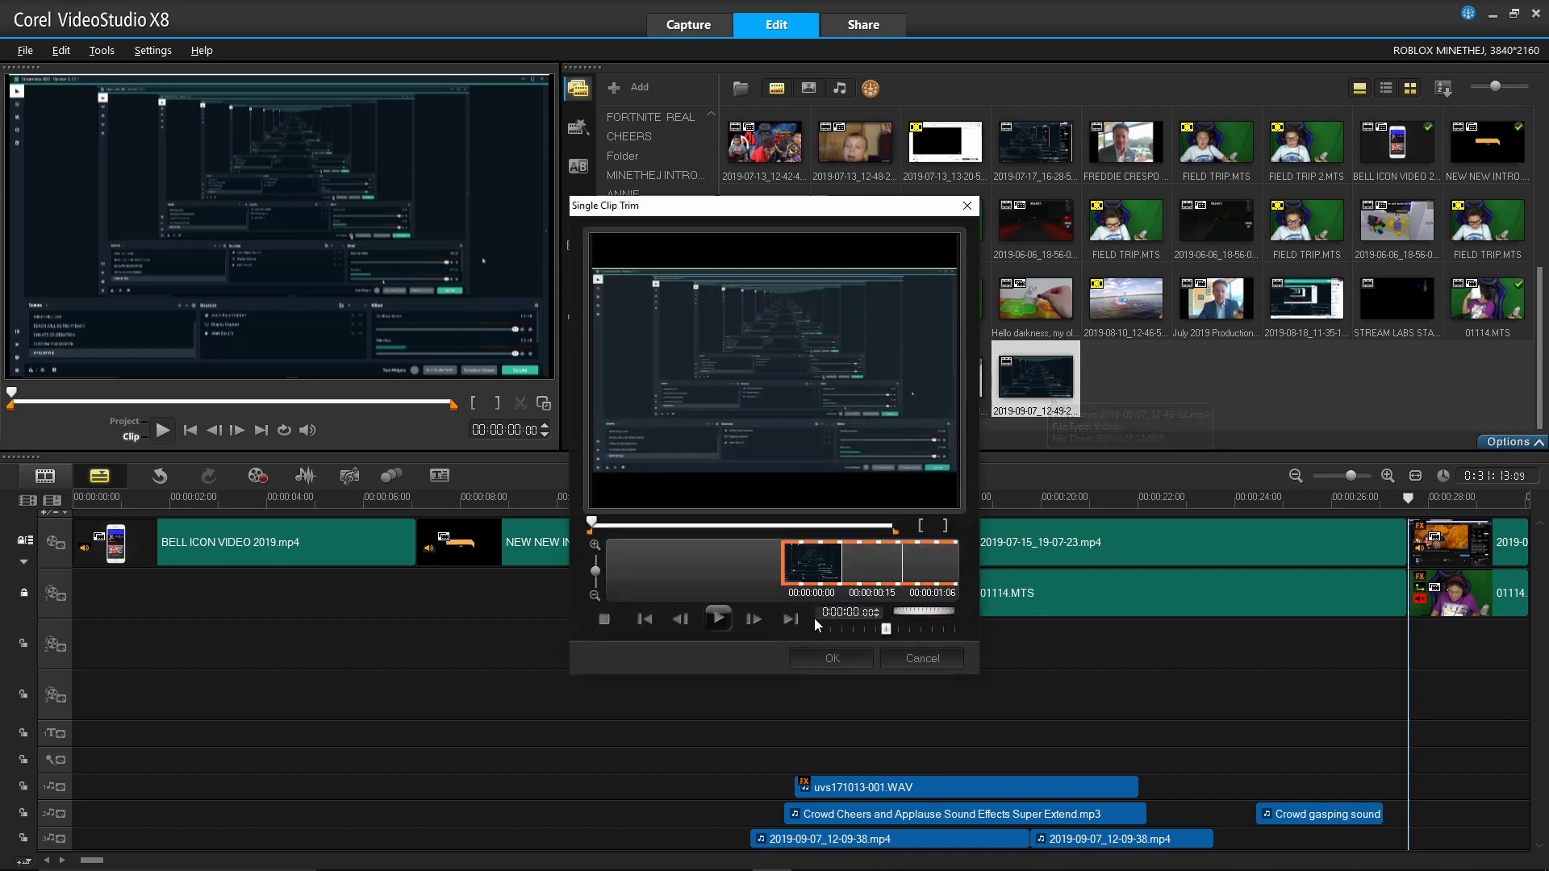
{"action": "left_click", "coordinate": [717, 619]}
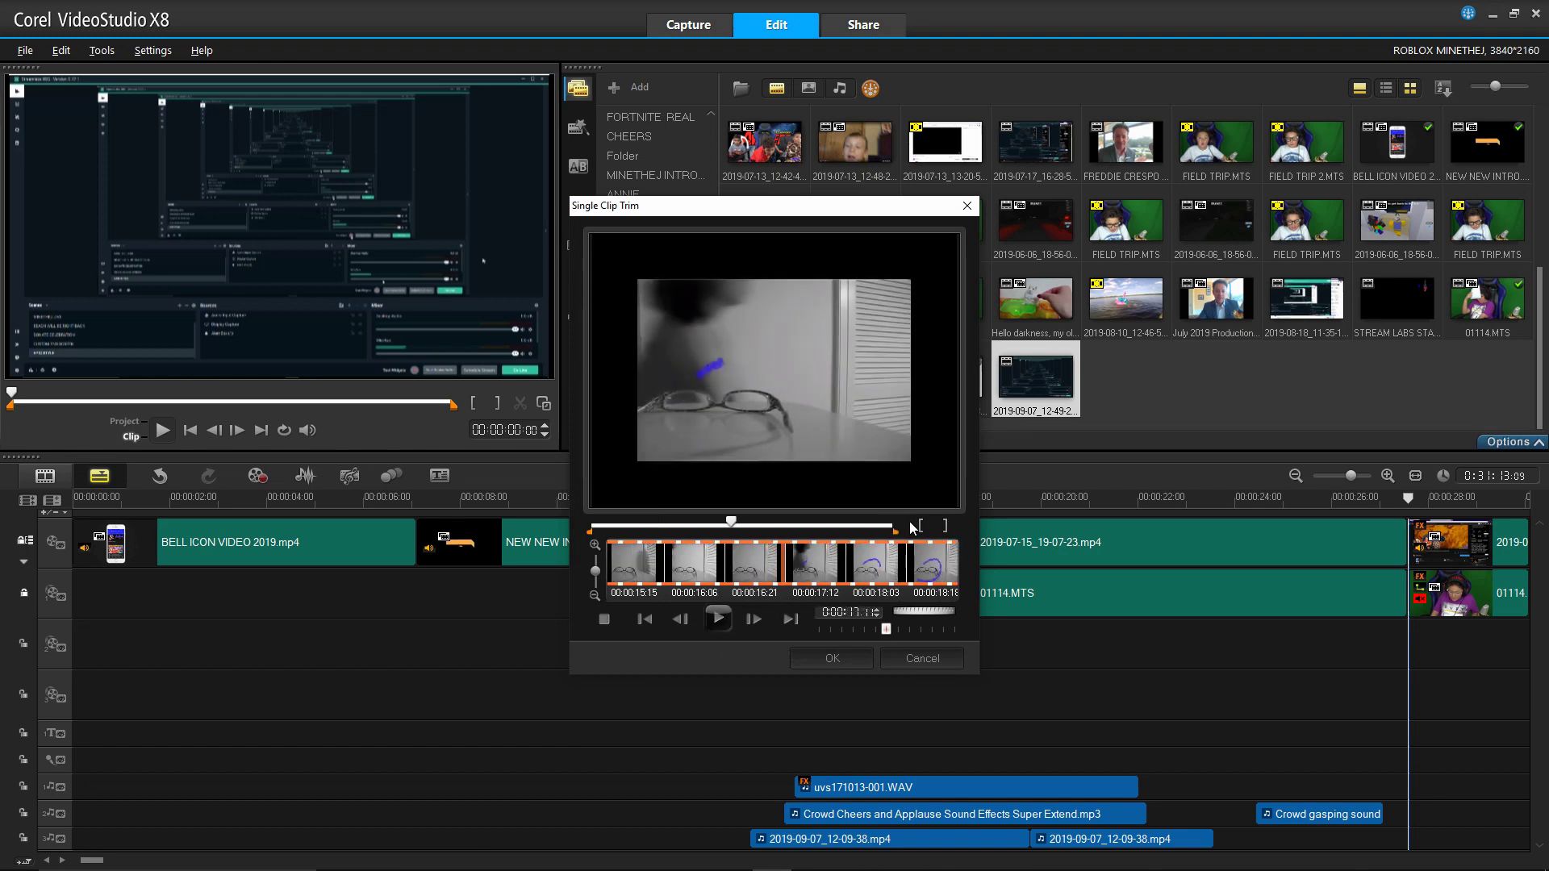
{"action": "key", "text": "F3"}
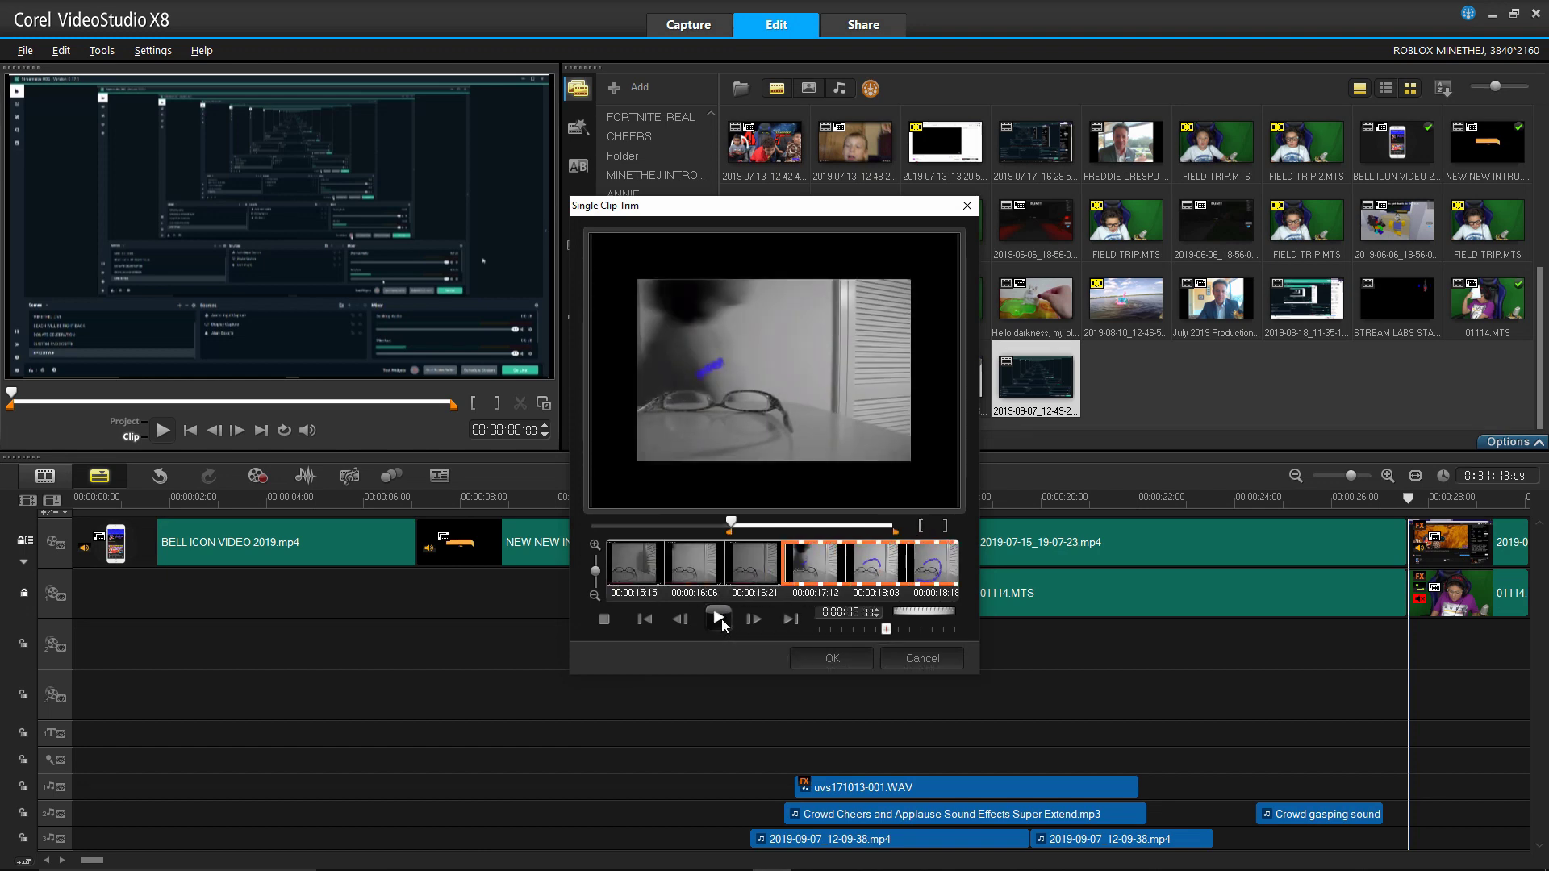
{"action": "left_click", "coordinate": [721, 618]}
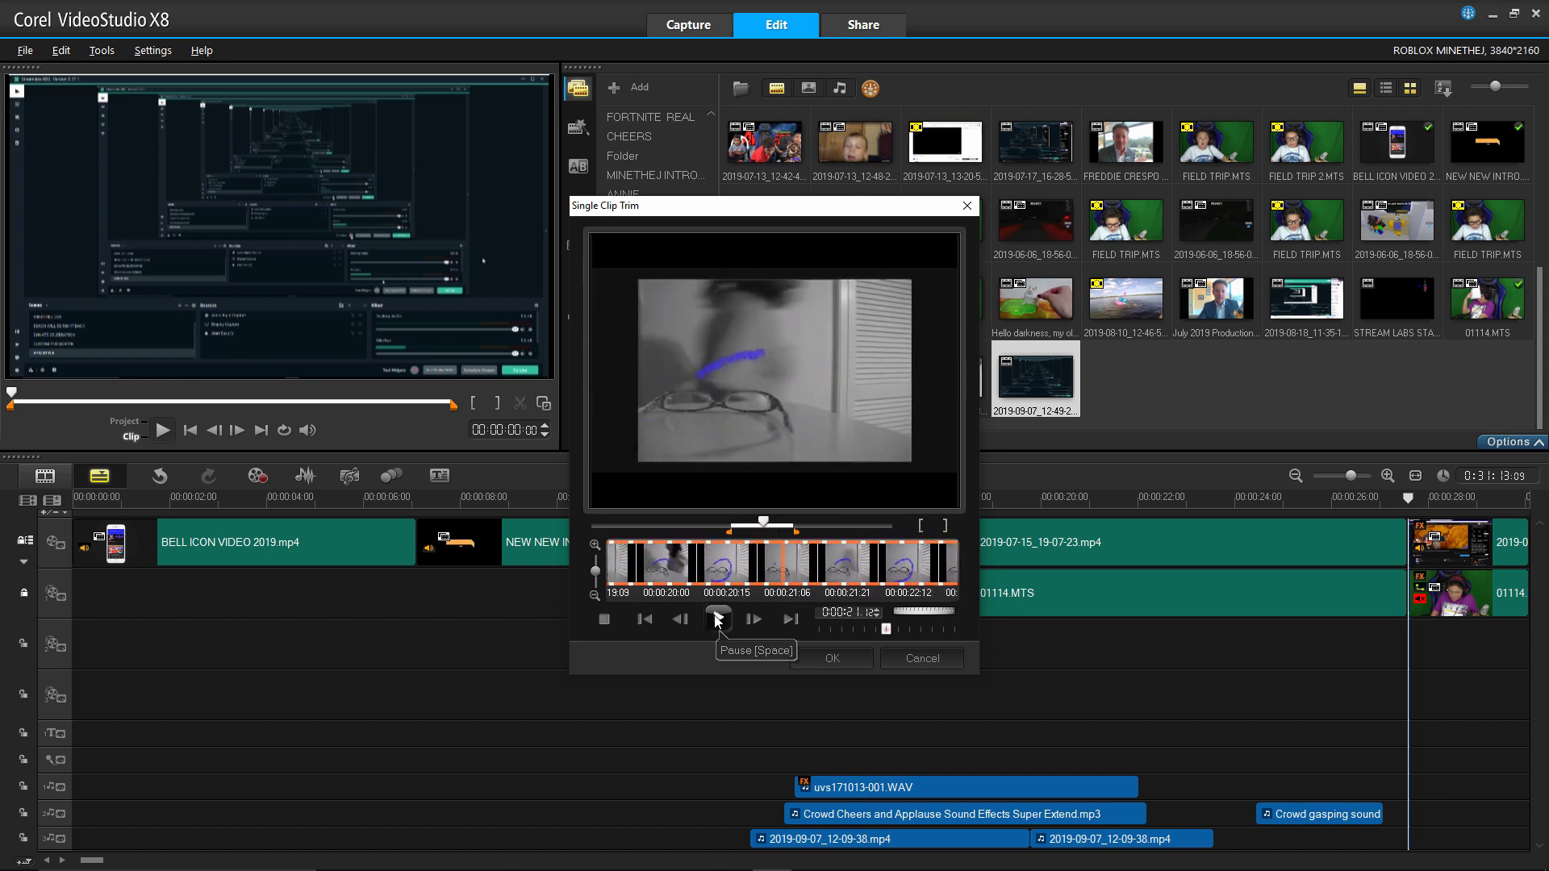
{"action": "left_click", "coordinate": [717, 618]}
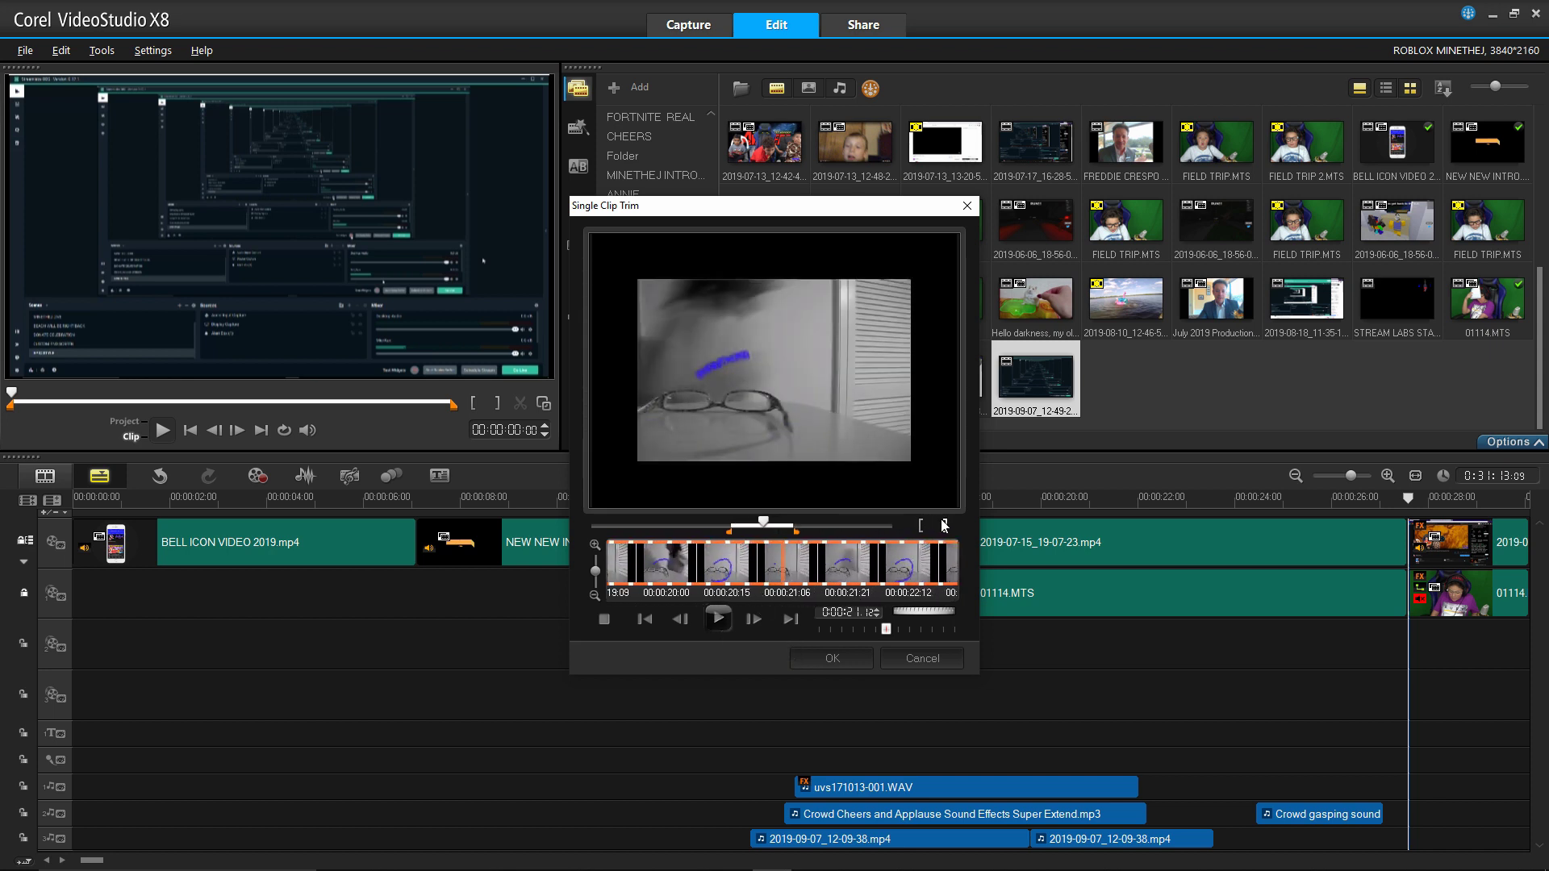
{"action": "left_click", "coordinate": [825, 654]}
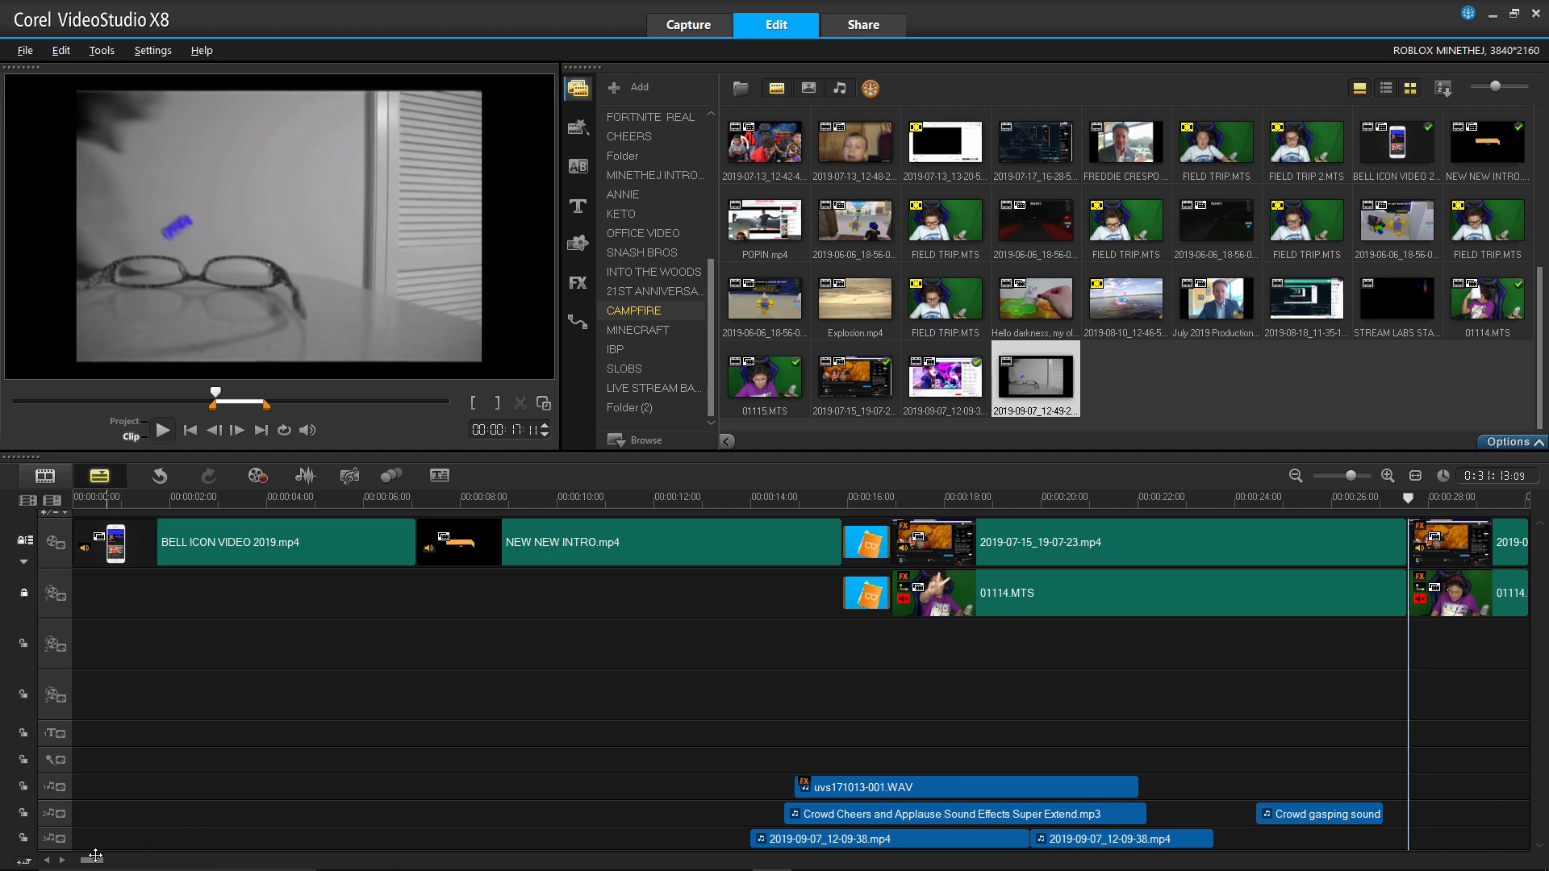
- Insert the trimmed eyeglasses clip on the main video track at the 0:00:27:14 split and play the project from there
{"action": "left_click_drag", "start_coordinate": [97, 860], "coordinate": [105, 861]}
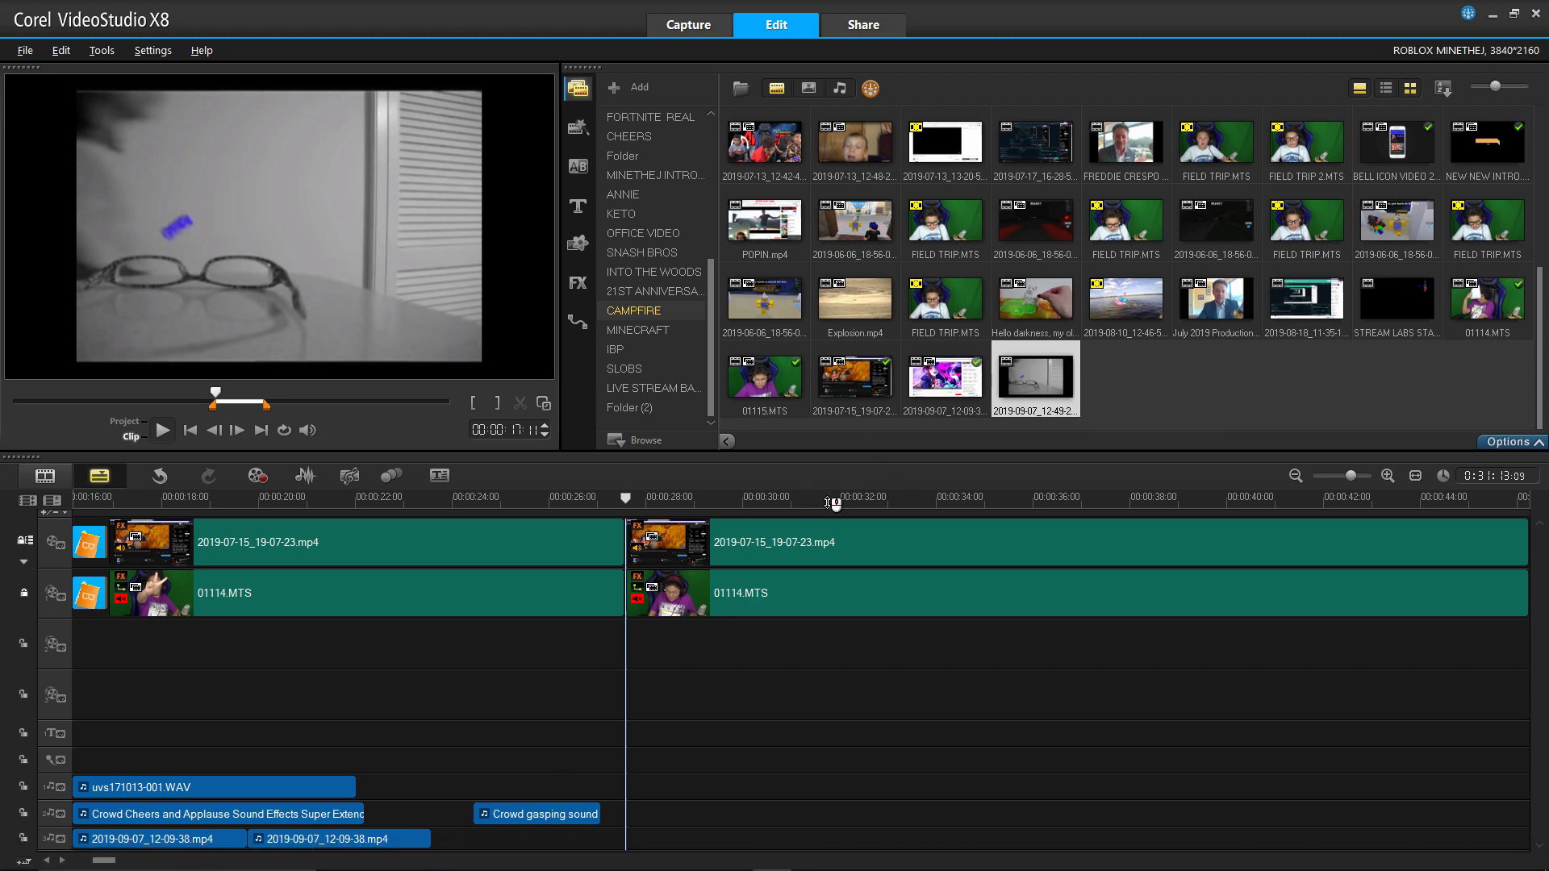
{"action": "left_click_drag", "start_coordinate": [1049, 373], "coordinate": [717, 602]}
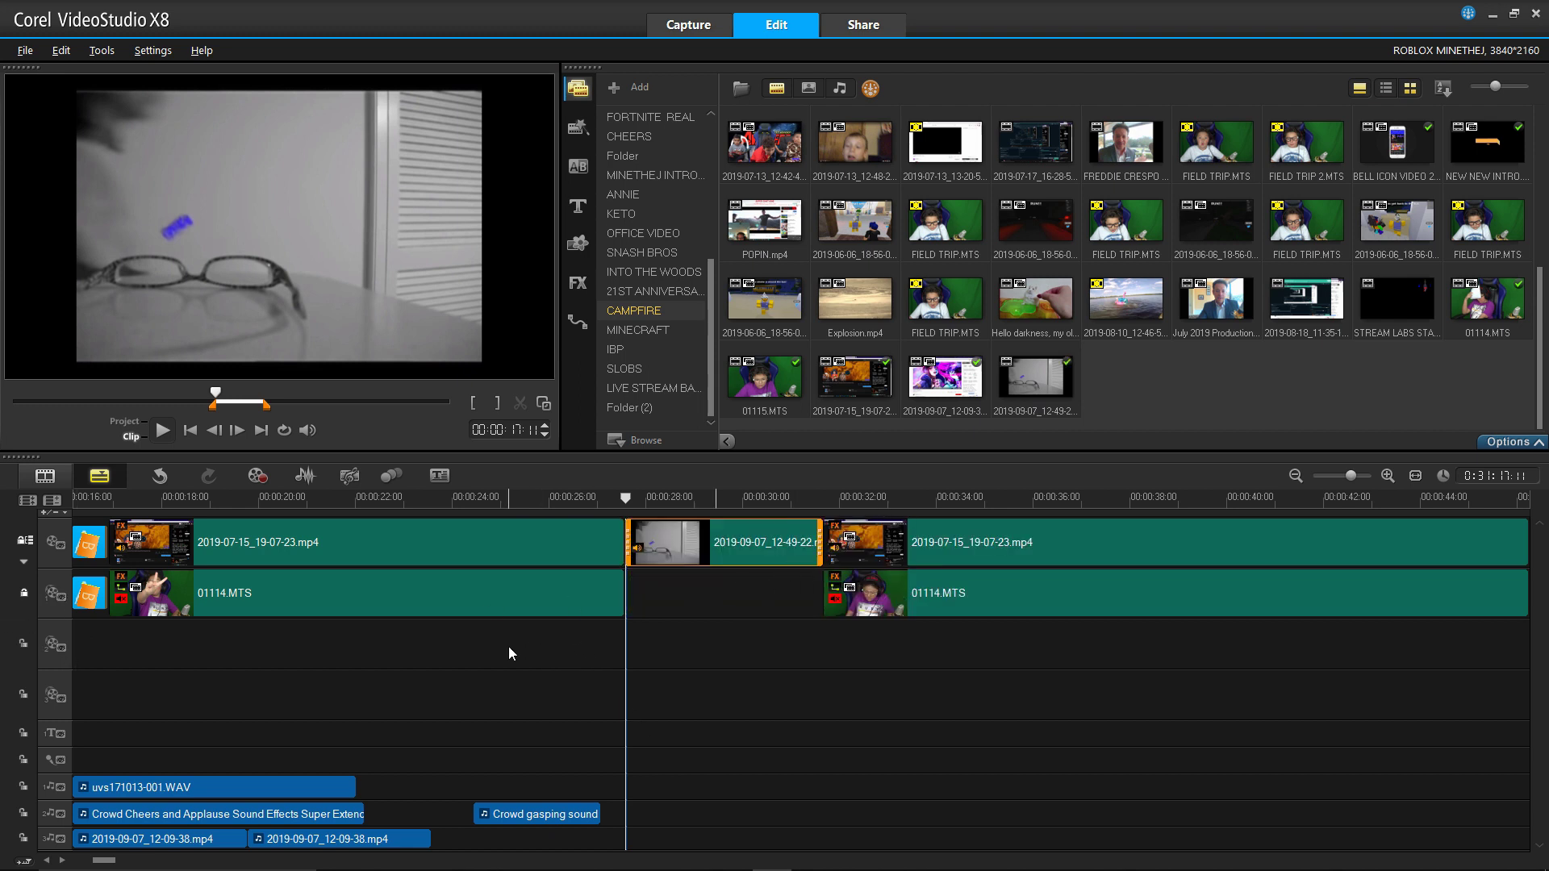
{"action": "left_click", "coordinate": [477, 636]}
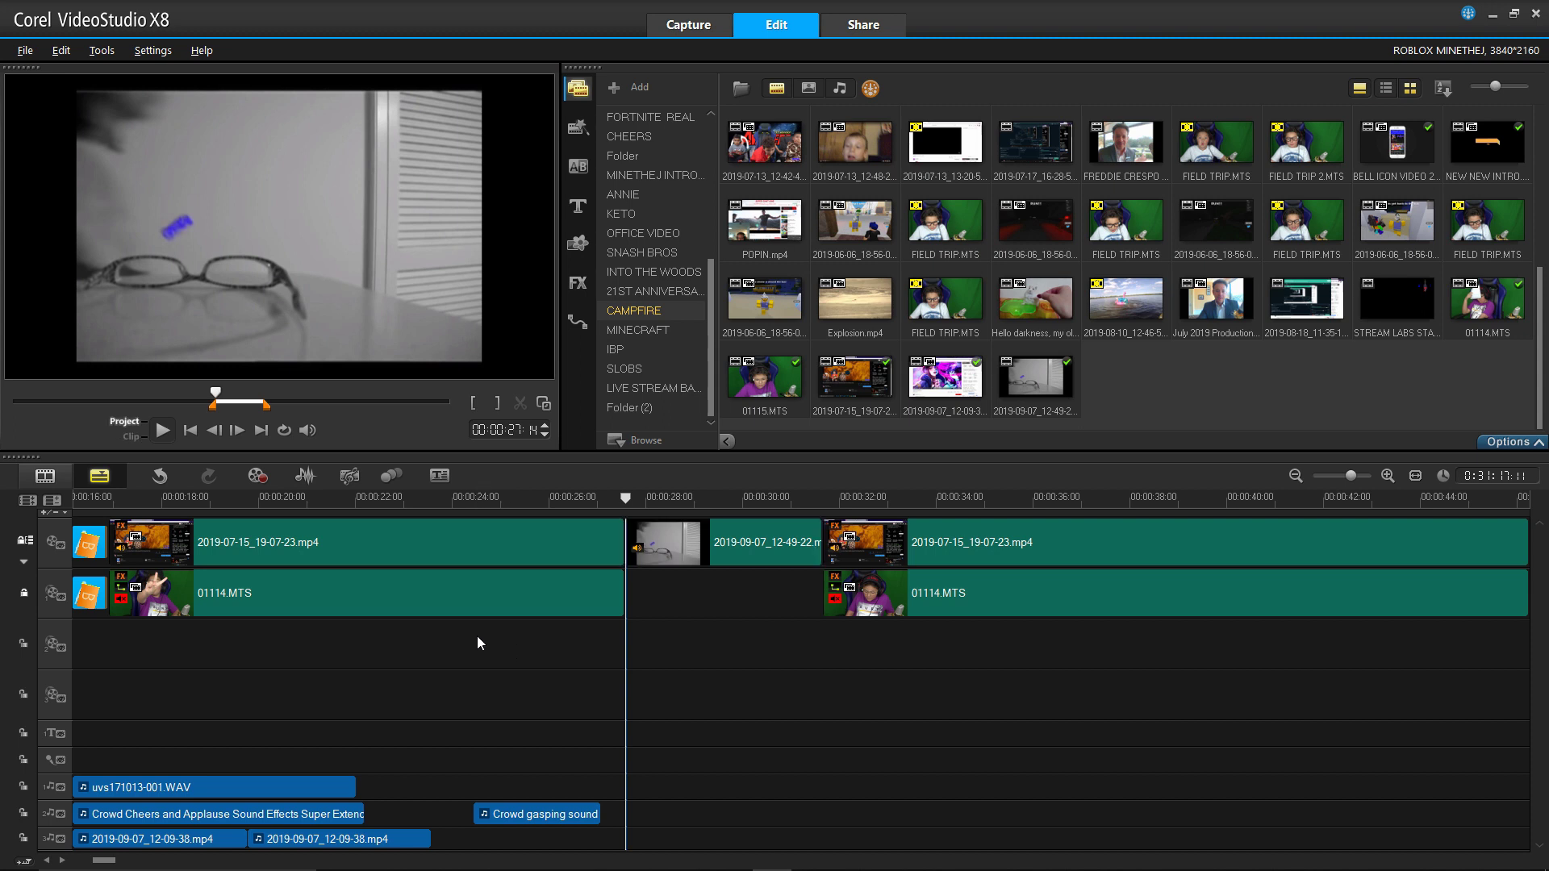
{"action": "left_click", "coordinate": [163, 431]}
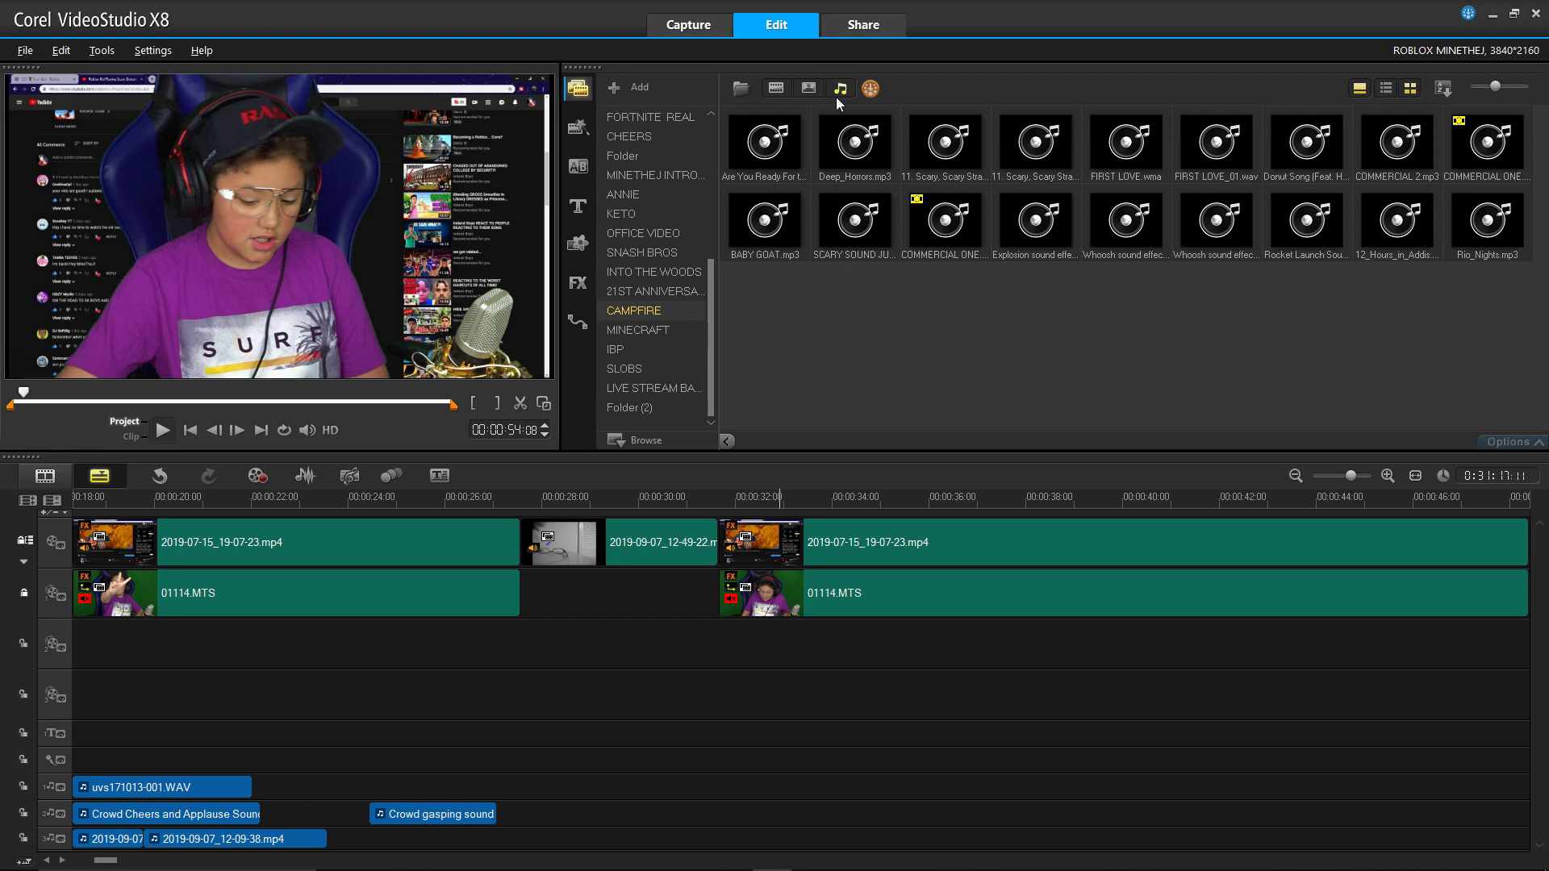
{"action": "left_click", "coordinate": [810, 88]}
{"action": "left_click", "coordinate": [782, 87]}
{"action": "left_click", "coordinate": [808, 88]}
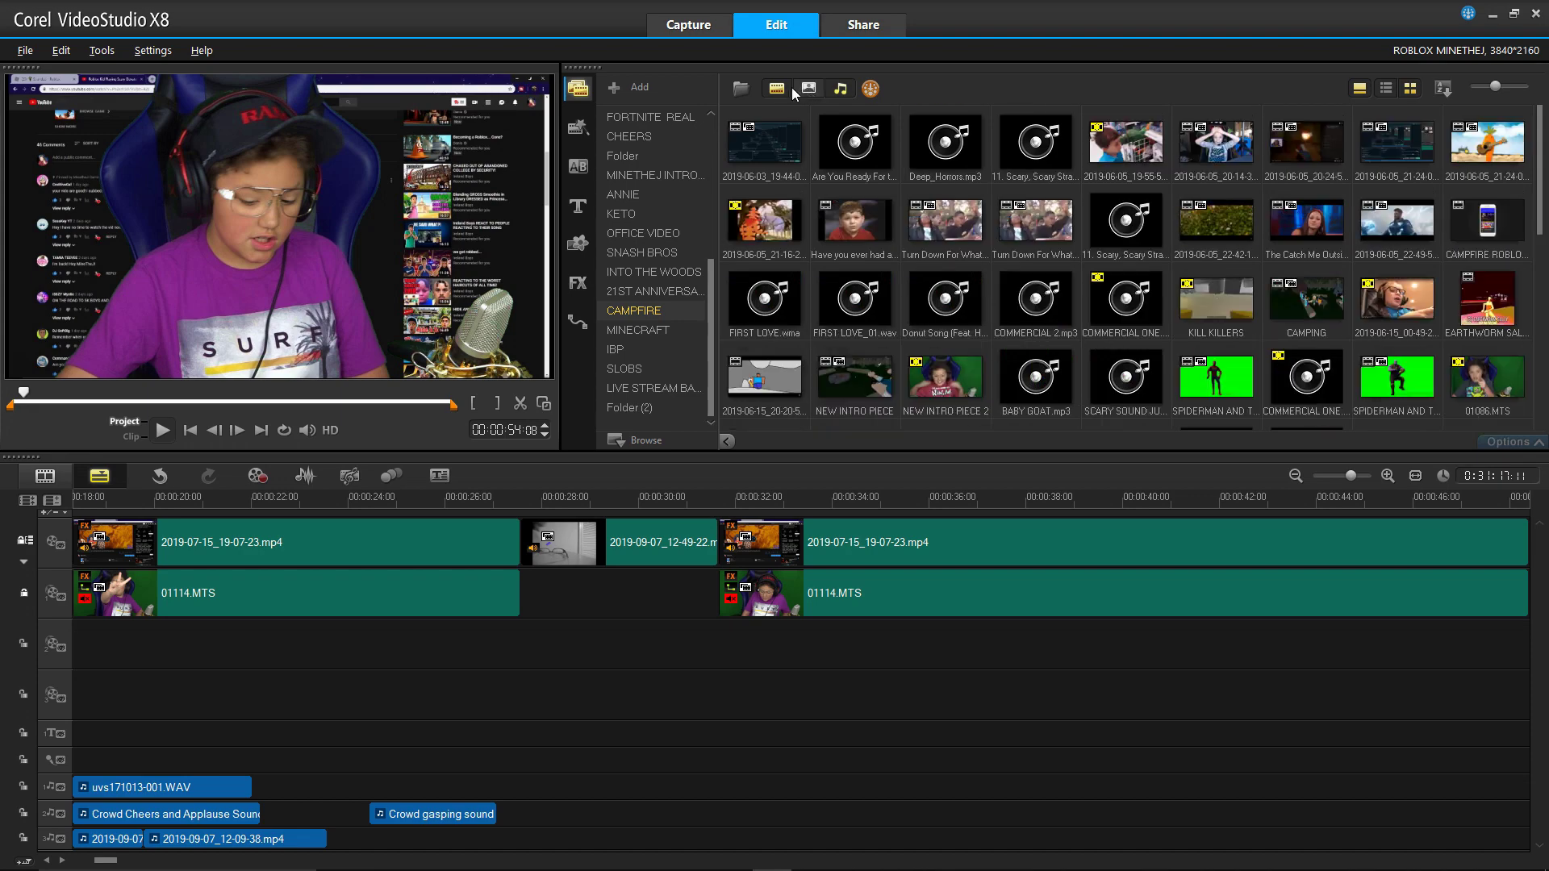
{"action": "left_click", "coordinate": [789, 87]}
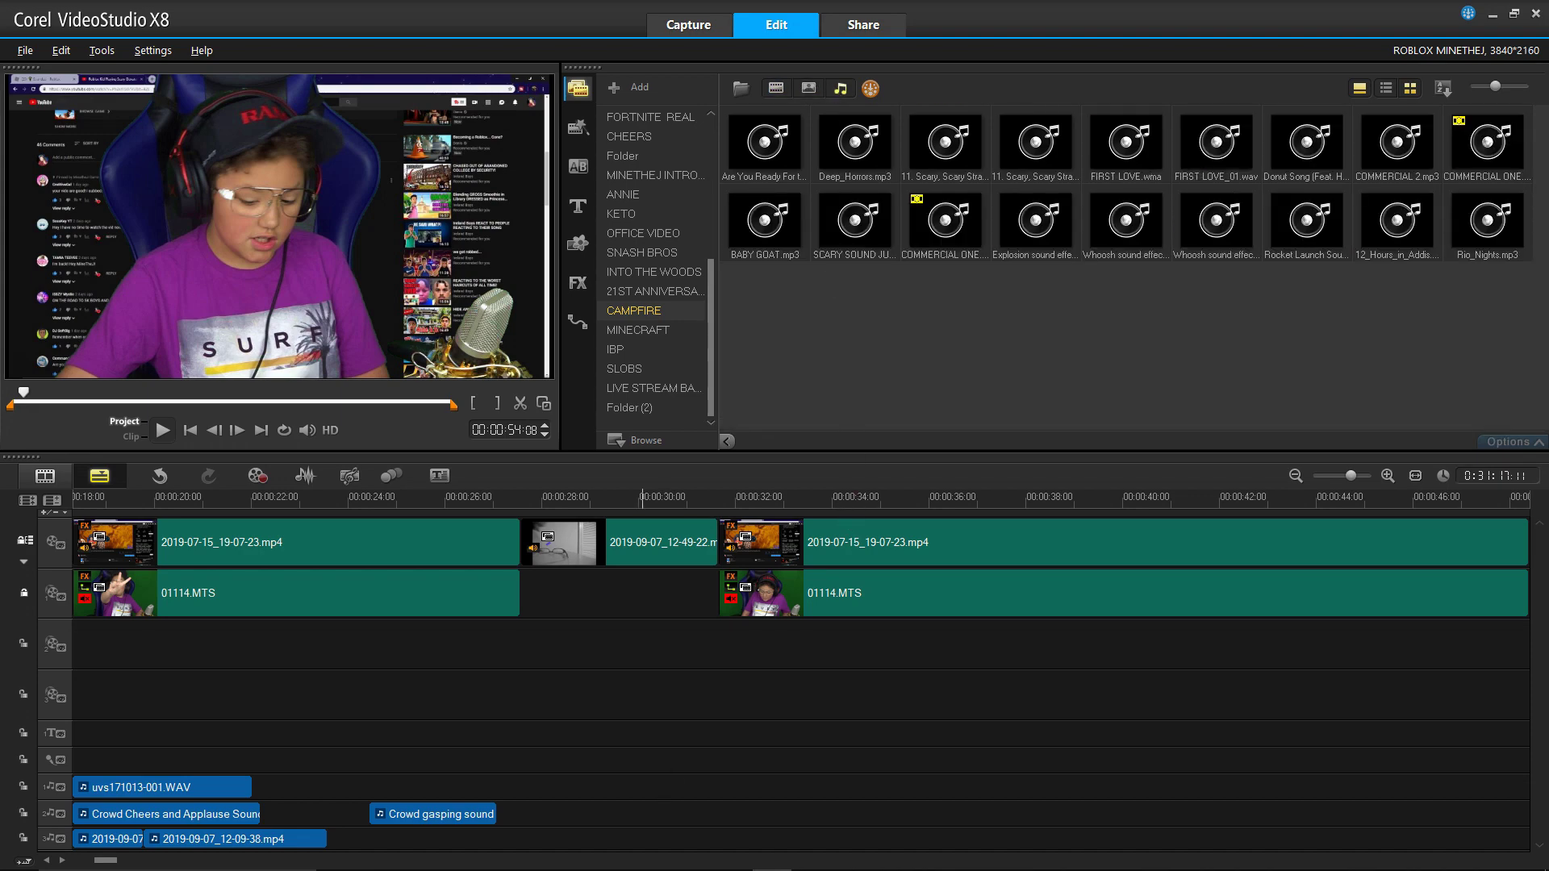
- Import Renegade_Jubilee.mp3 from the ELECTRONIC DANCE folder and place it on the lowest music track directly after the last 2019-09-07_12-09-38 clip
{"action": "mouse_move", "coordinate": [455, 854]}
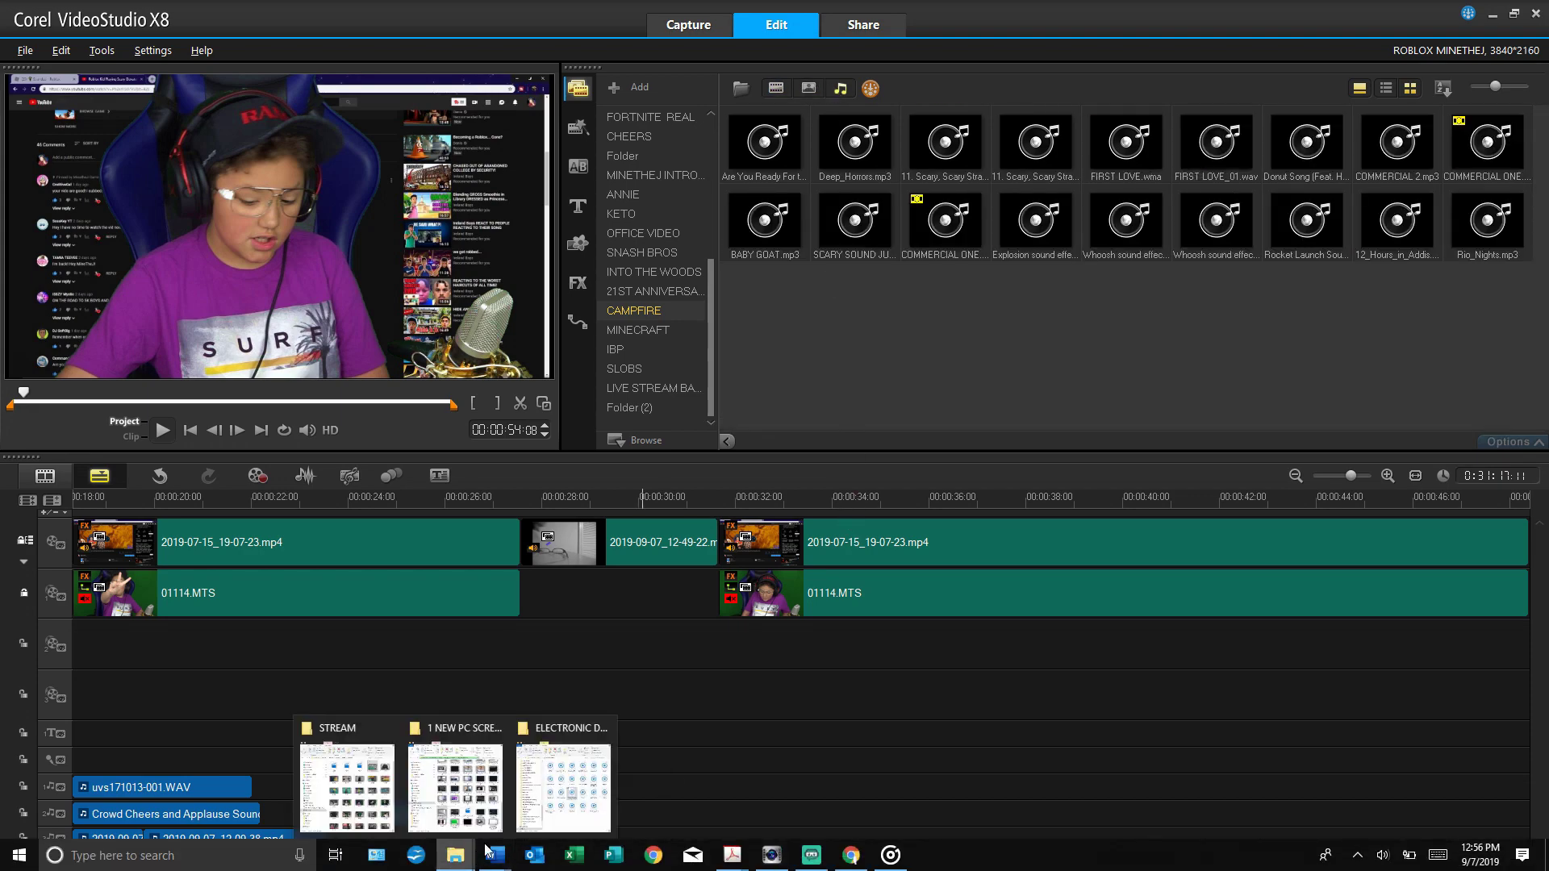
{"action": "left_click", "coordinate": [555, 820]}
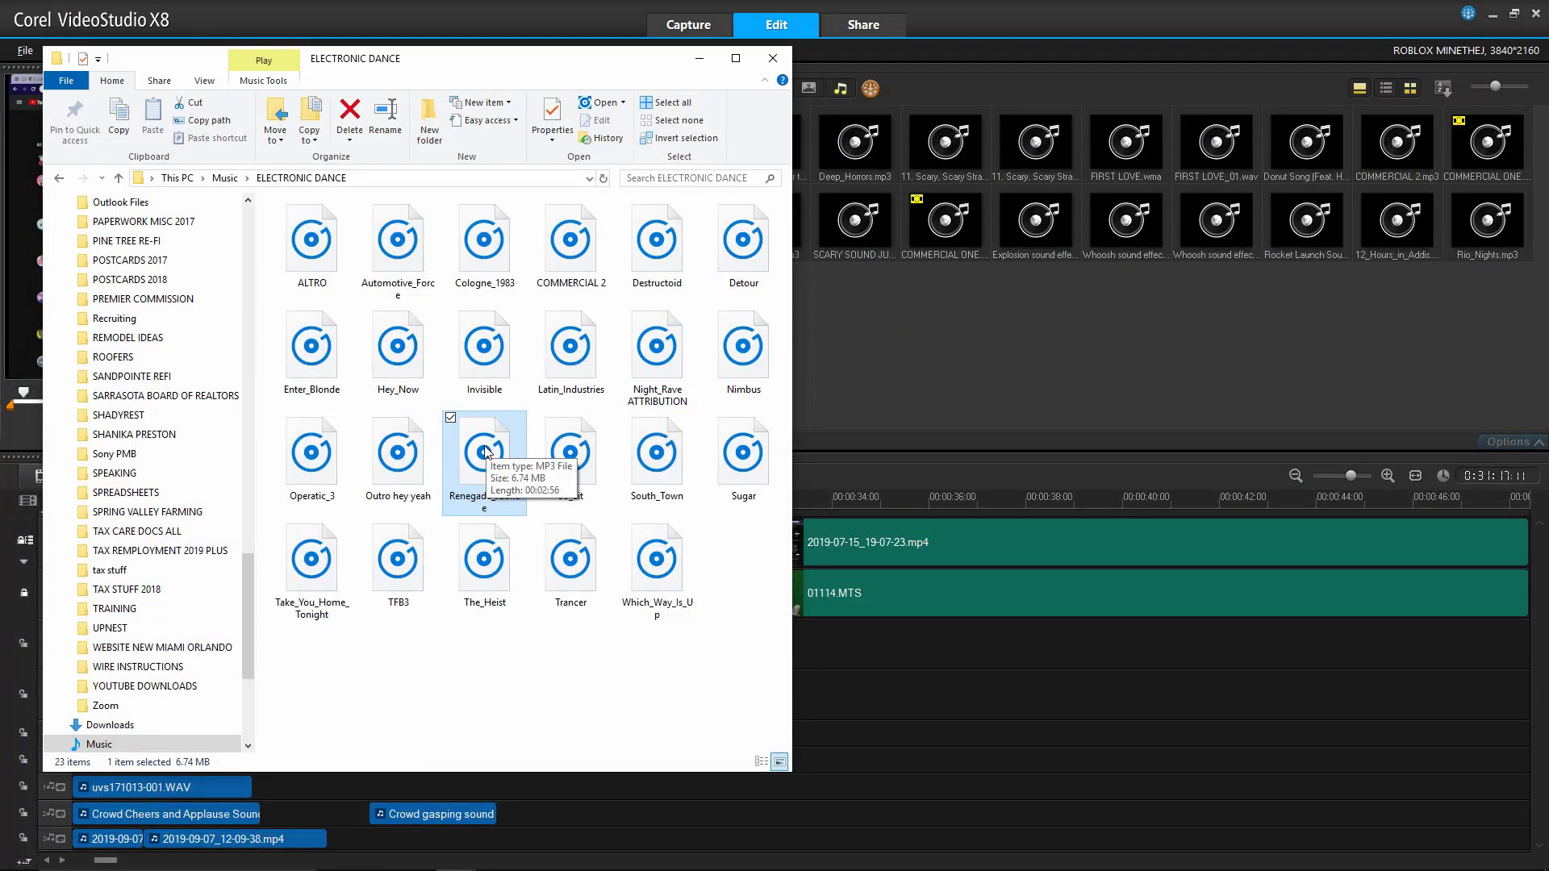
{"action": "left_click_drag", "start_coordinate": [486, 453], "coordinate": [960, 344]}
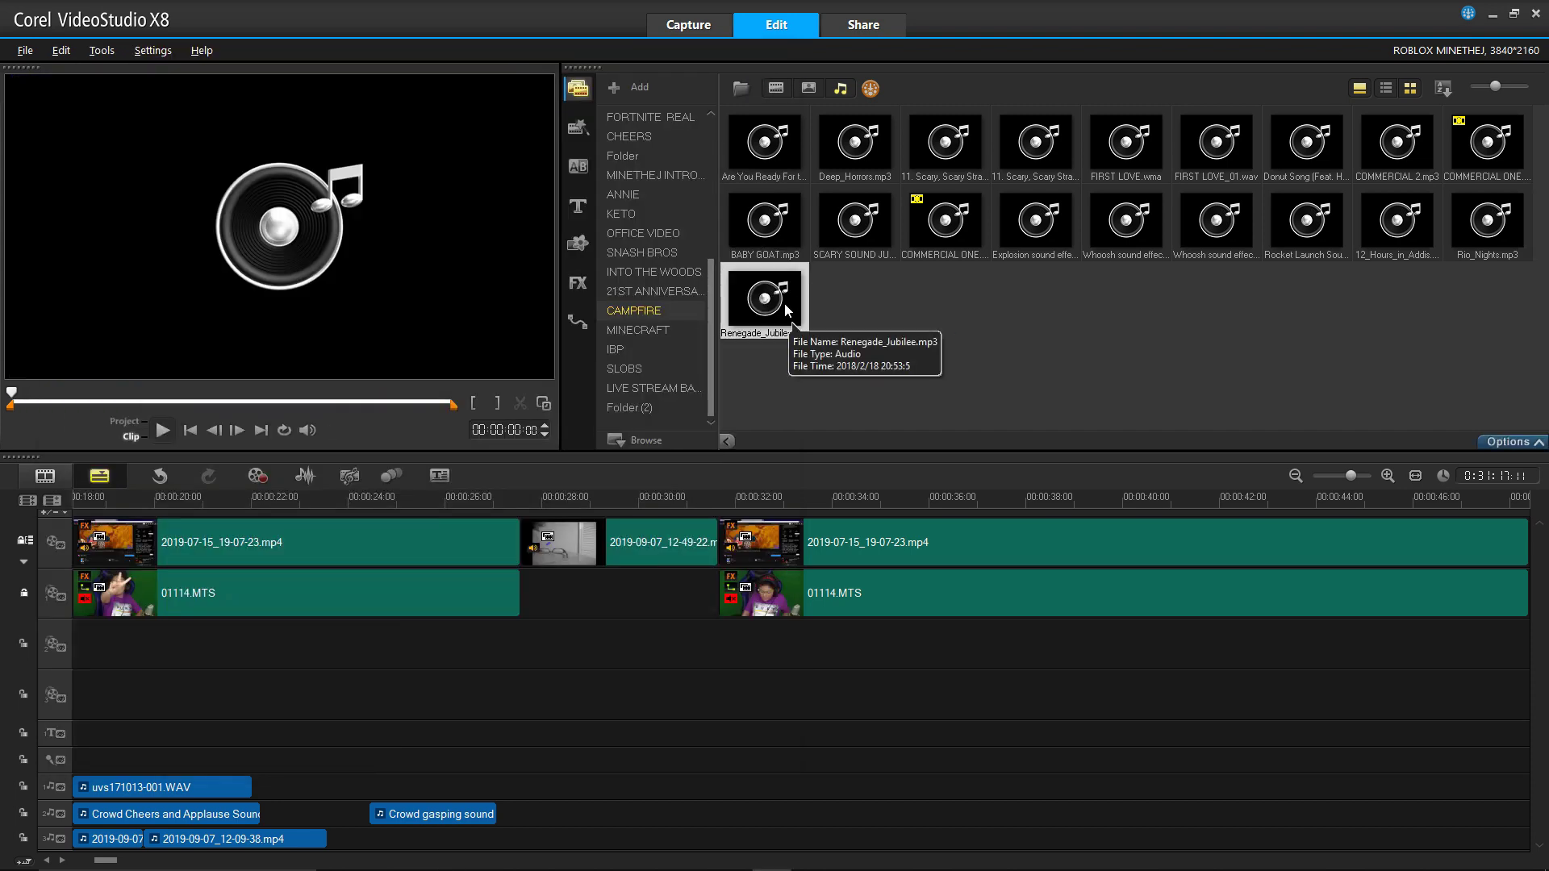
{"action": "left_click_drag", "start_coordinate": [788, 305], "coordinate": [336, 842]}
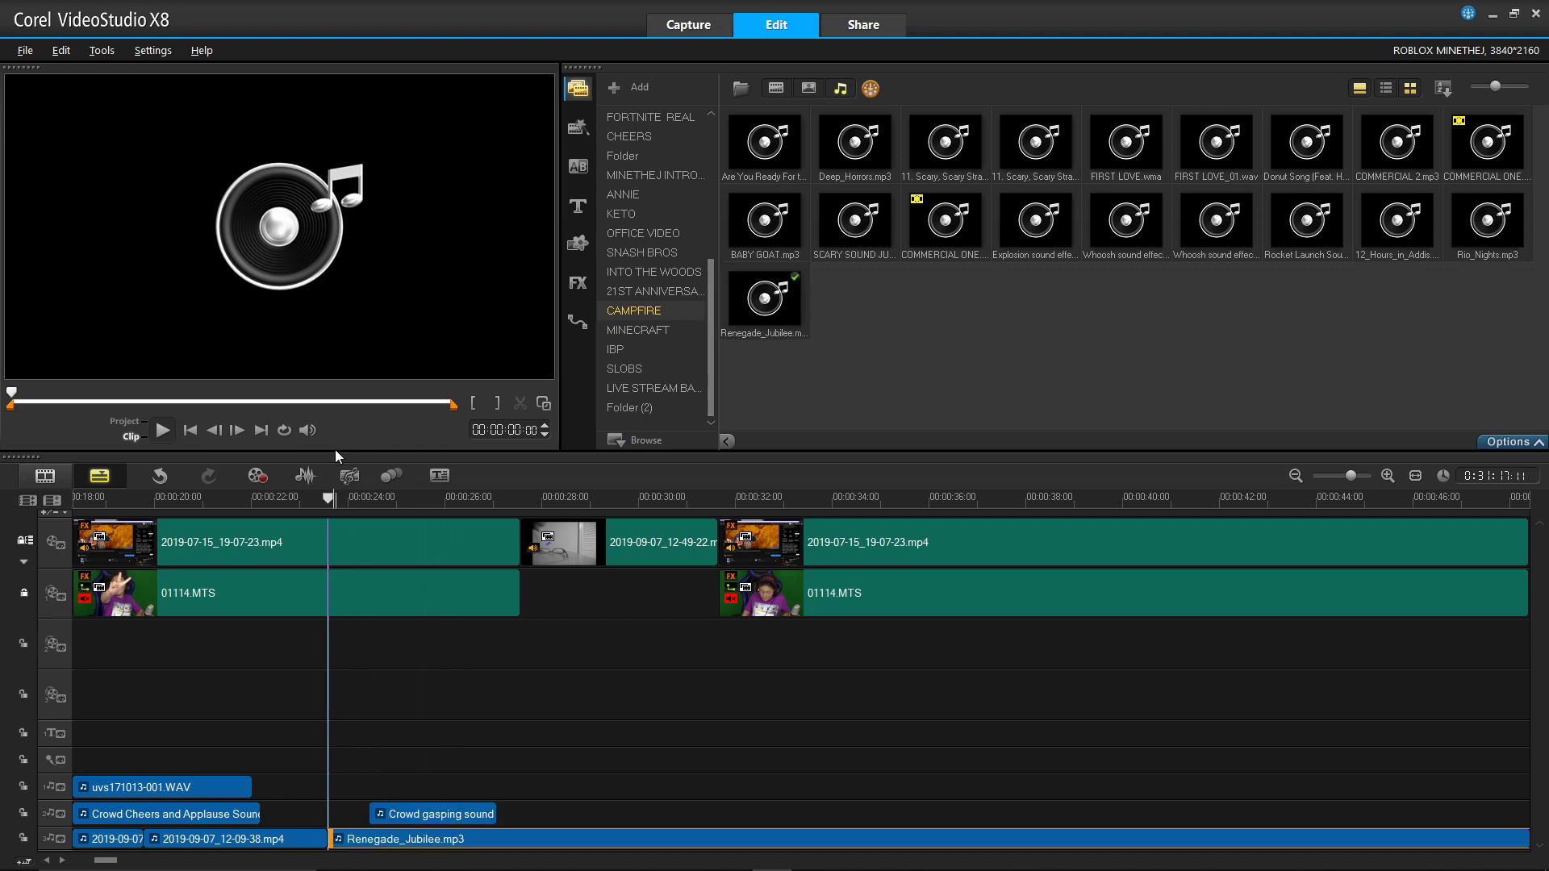
- Lower the volume level at the start of Renegade_Jubilee.mp3 on its volume line in the Sound Mixer
{"action": "left_click", "coordinate": [305, 475]}
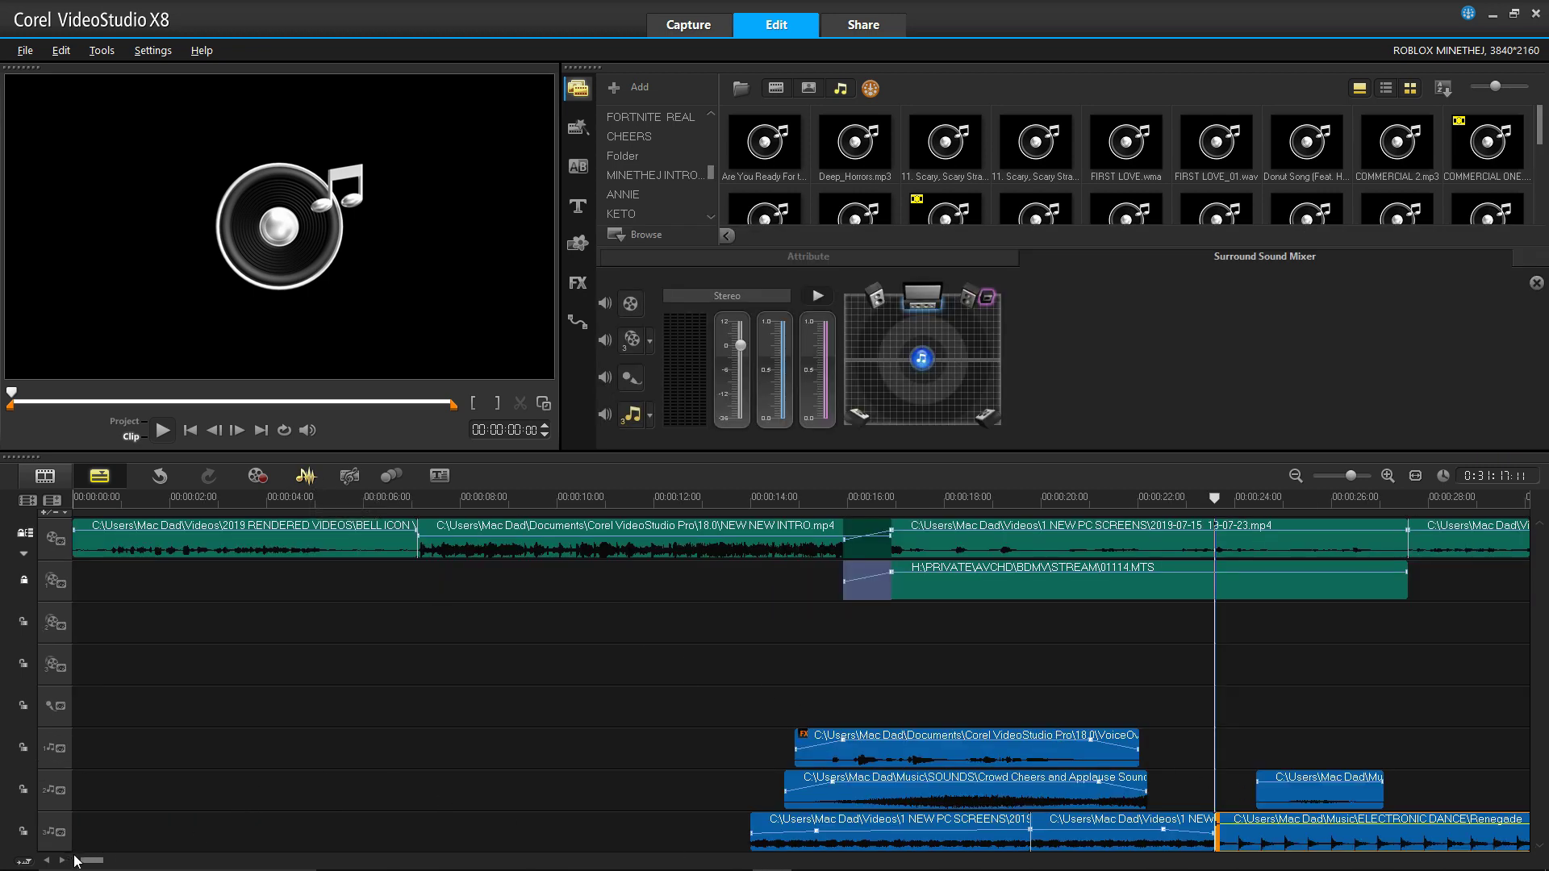
{"action": "left_click_drag", "start_coordinate": [86, 860], "coordinate": [103, 861]}
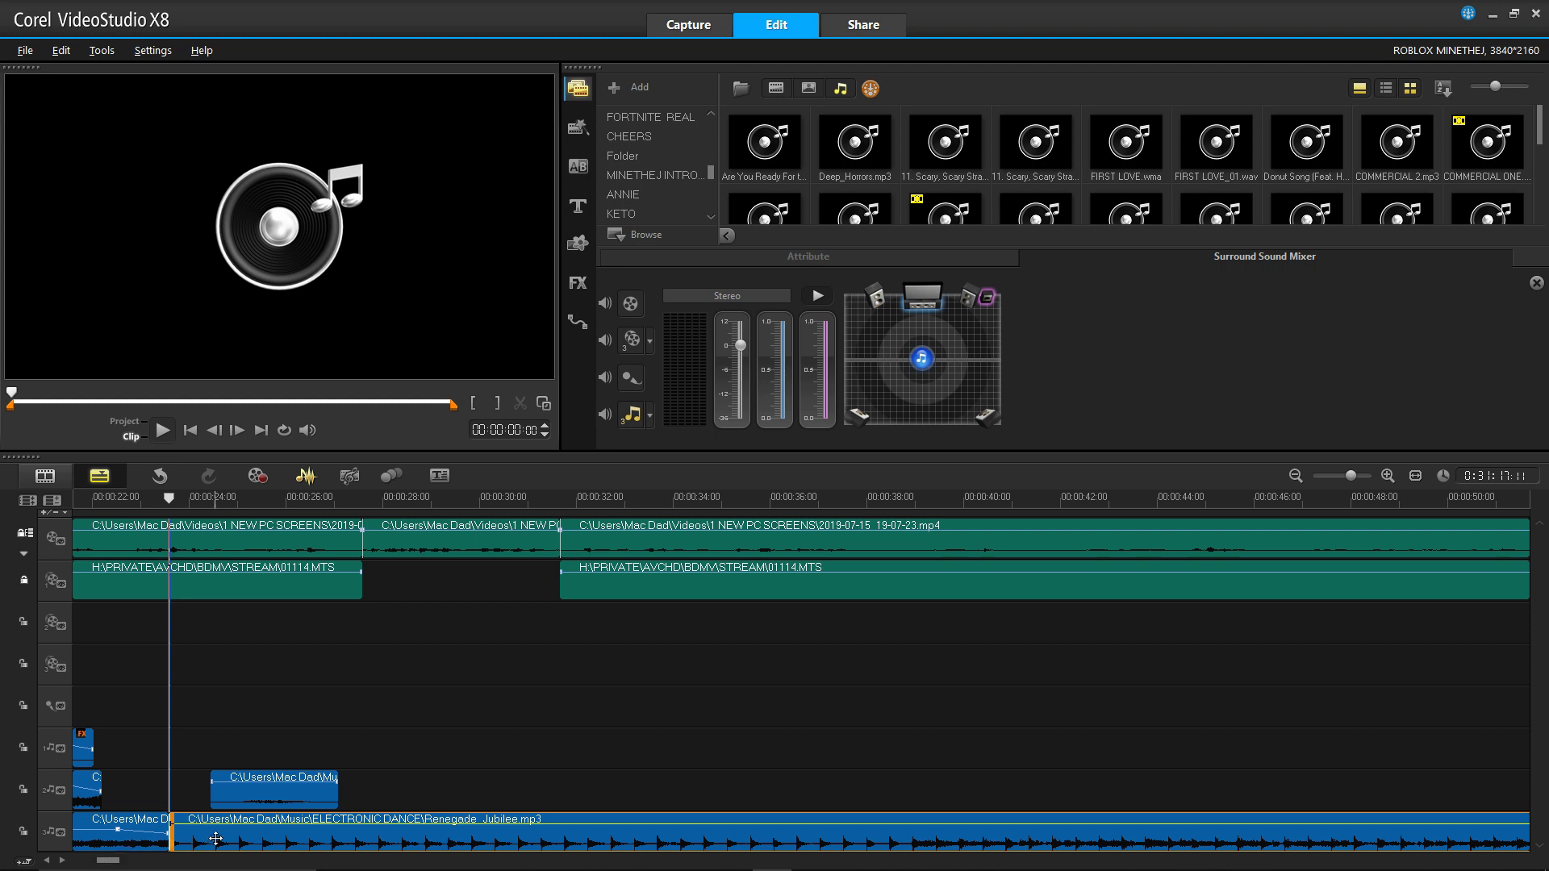
{"action": "left_click", "coordinate": [172, 830]}
{"action": "left_click_drag", "start_coordinate": [172, 830], "coordinate": [175, 846]}
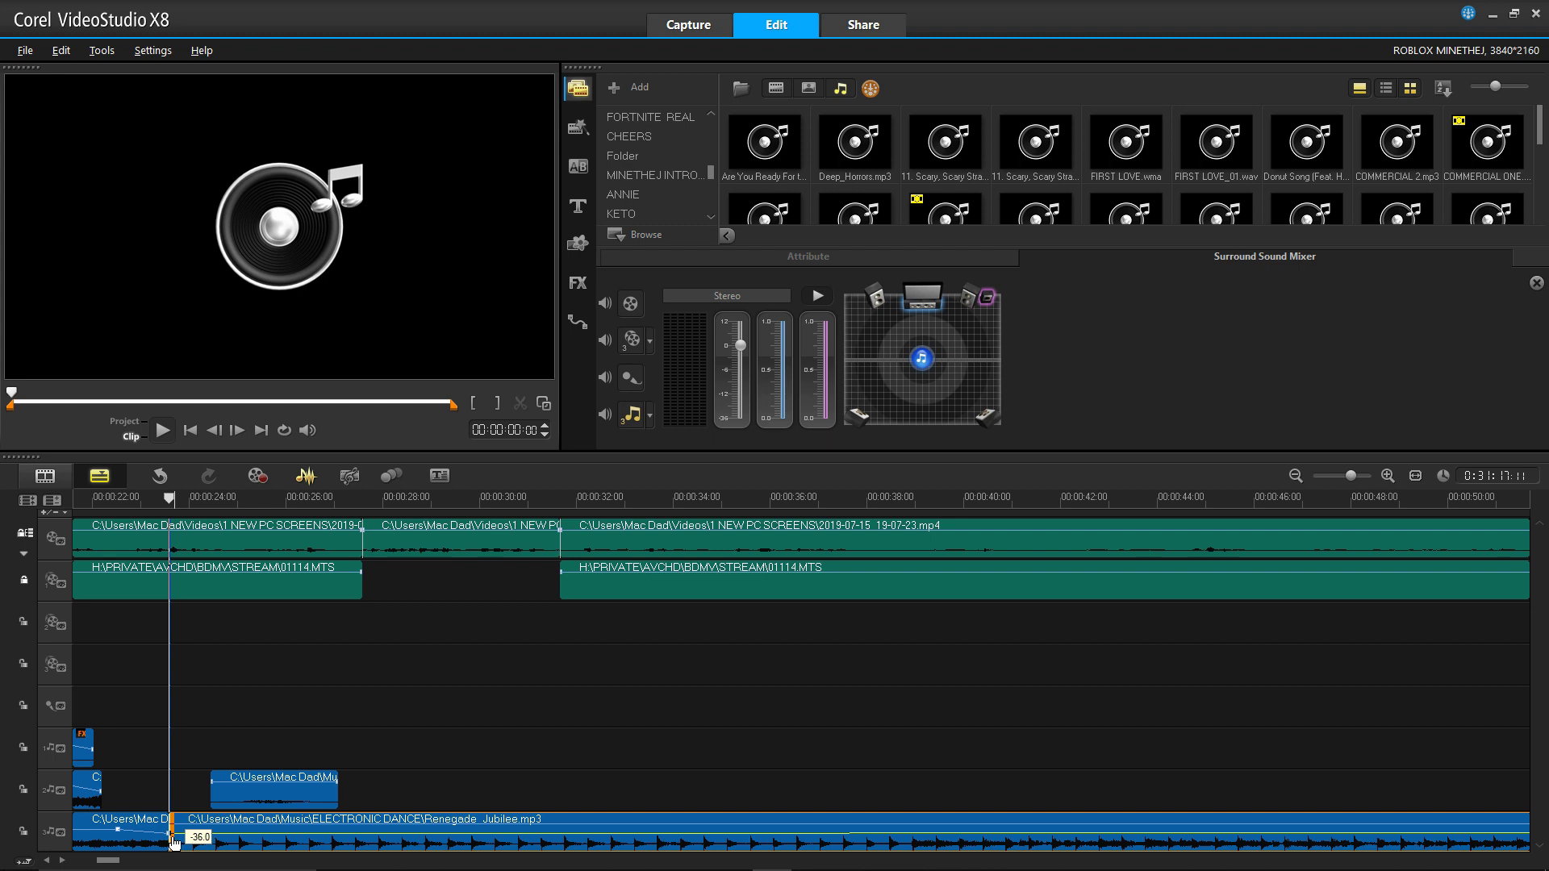
- Lower the volume level at the end of Renegade_Jubilee.mp3 to match its start, and leave the Sound Mixer
{"action": "left_click_drag", "start_coordinate": [174, 841], "coordinate": [236, 861]}
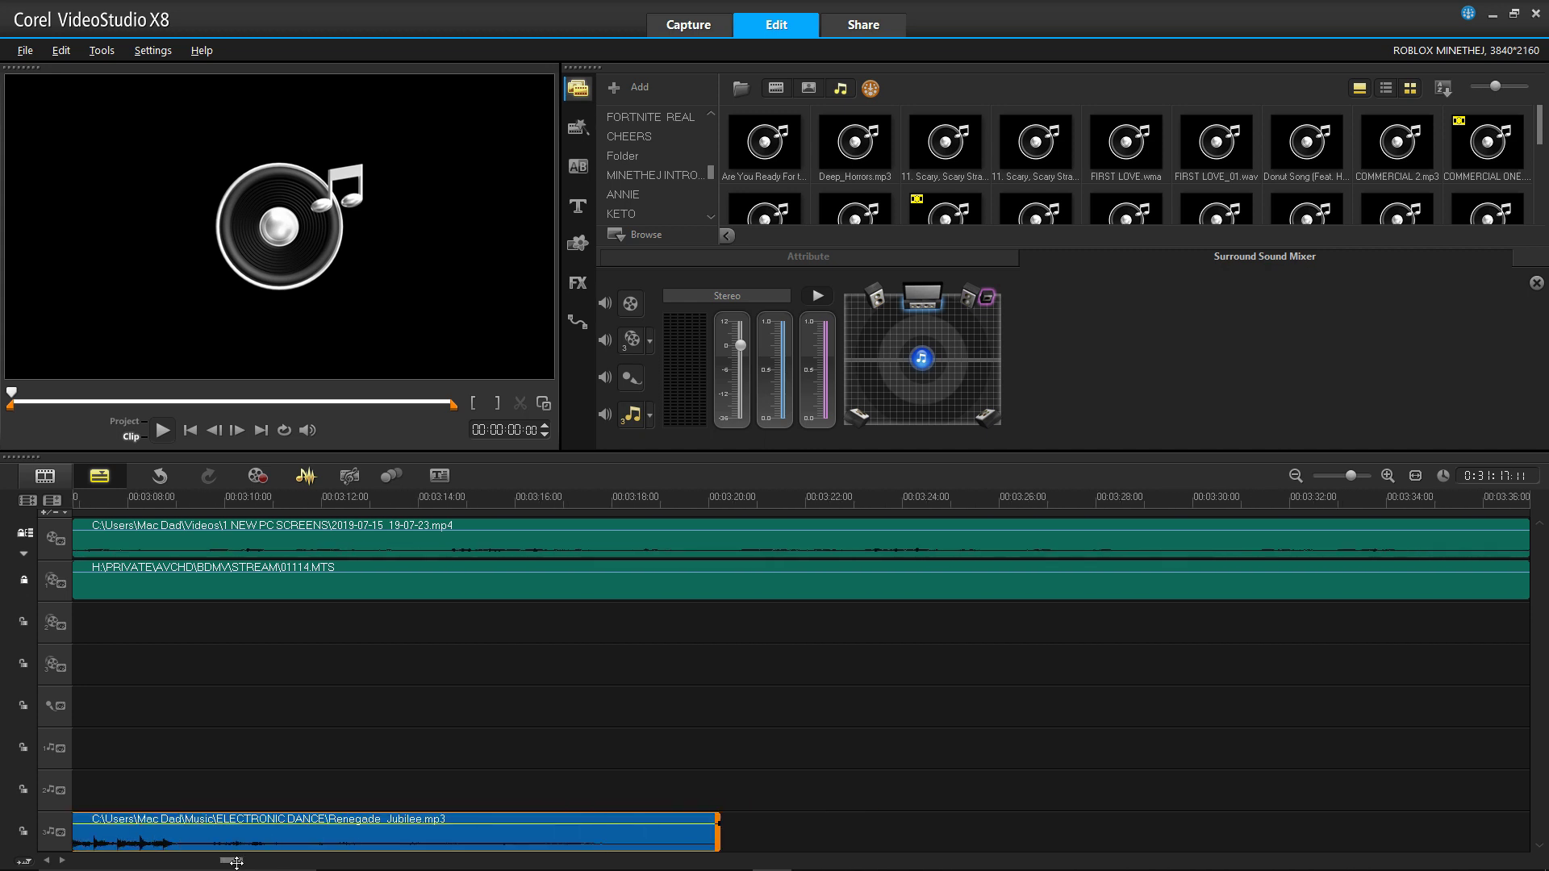
{"action": "left_click", "coordinate": [717, 823]}
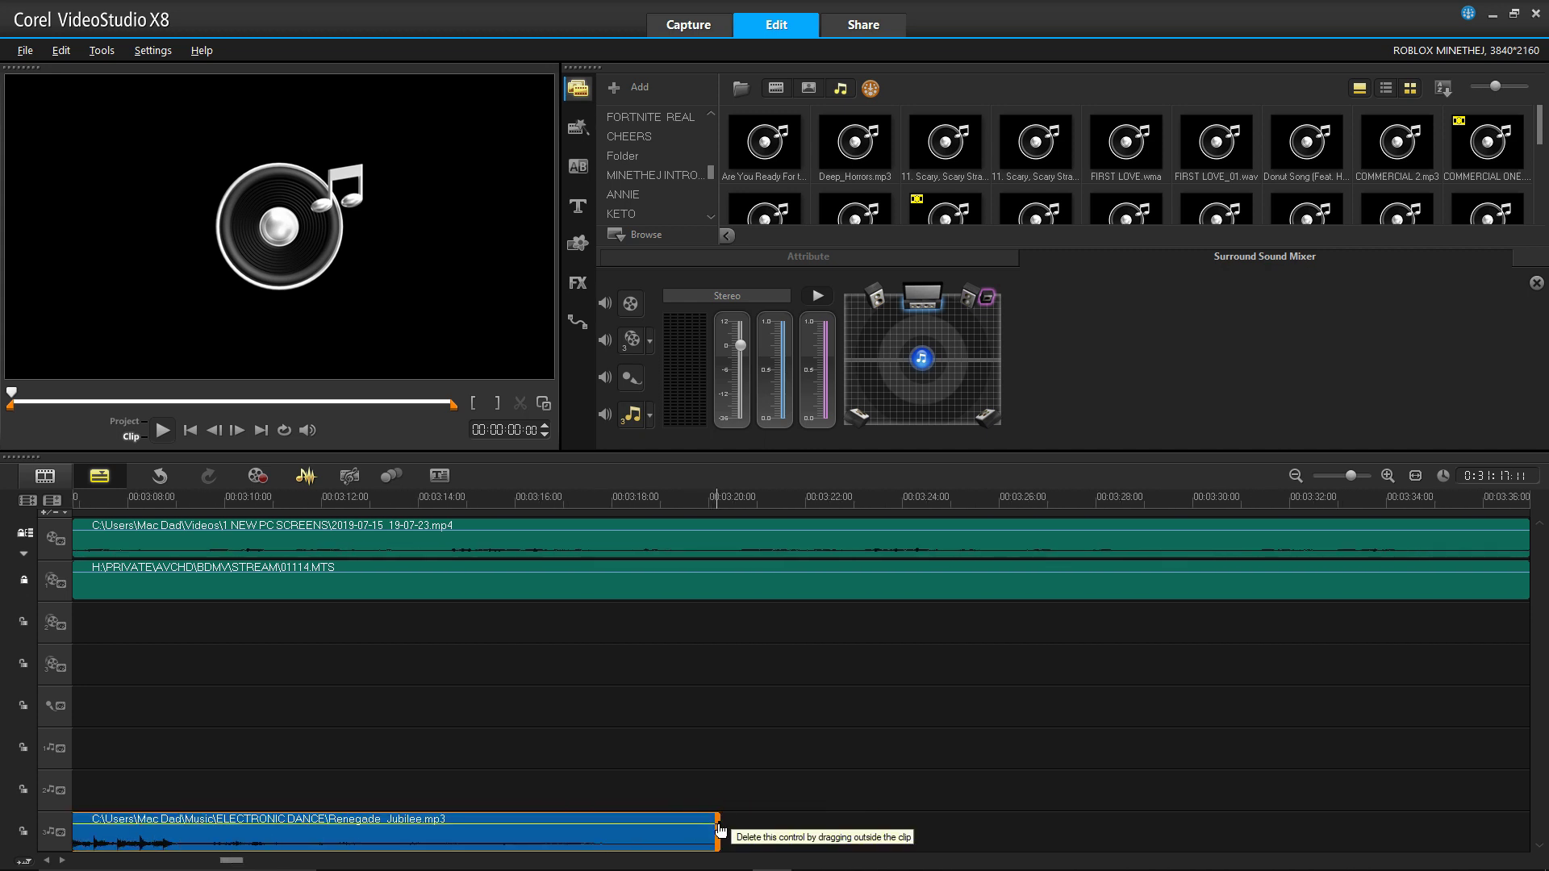
{"action": "left_click_drag", "start_coordinate": [716, 831], "coordinate": [722, 841]}
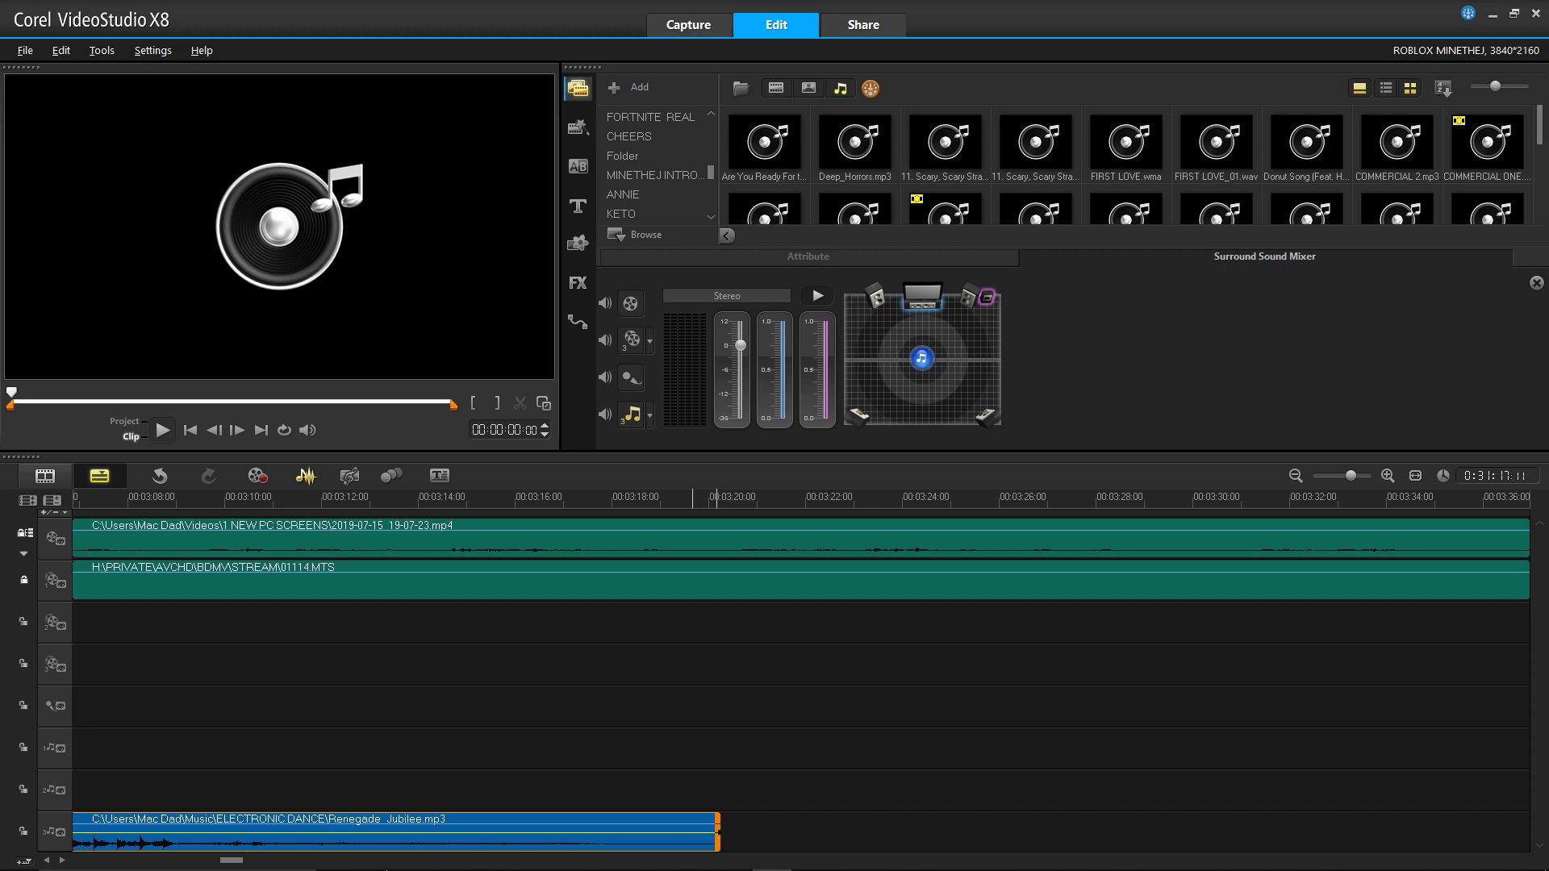
{"action": "left_click_drag", "start_coordinate": [231, 861], "coordinate": [102, 862]}
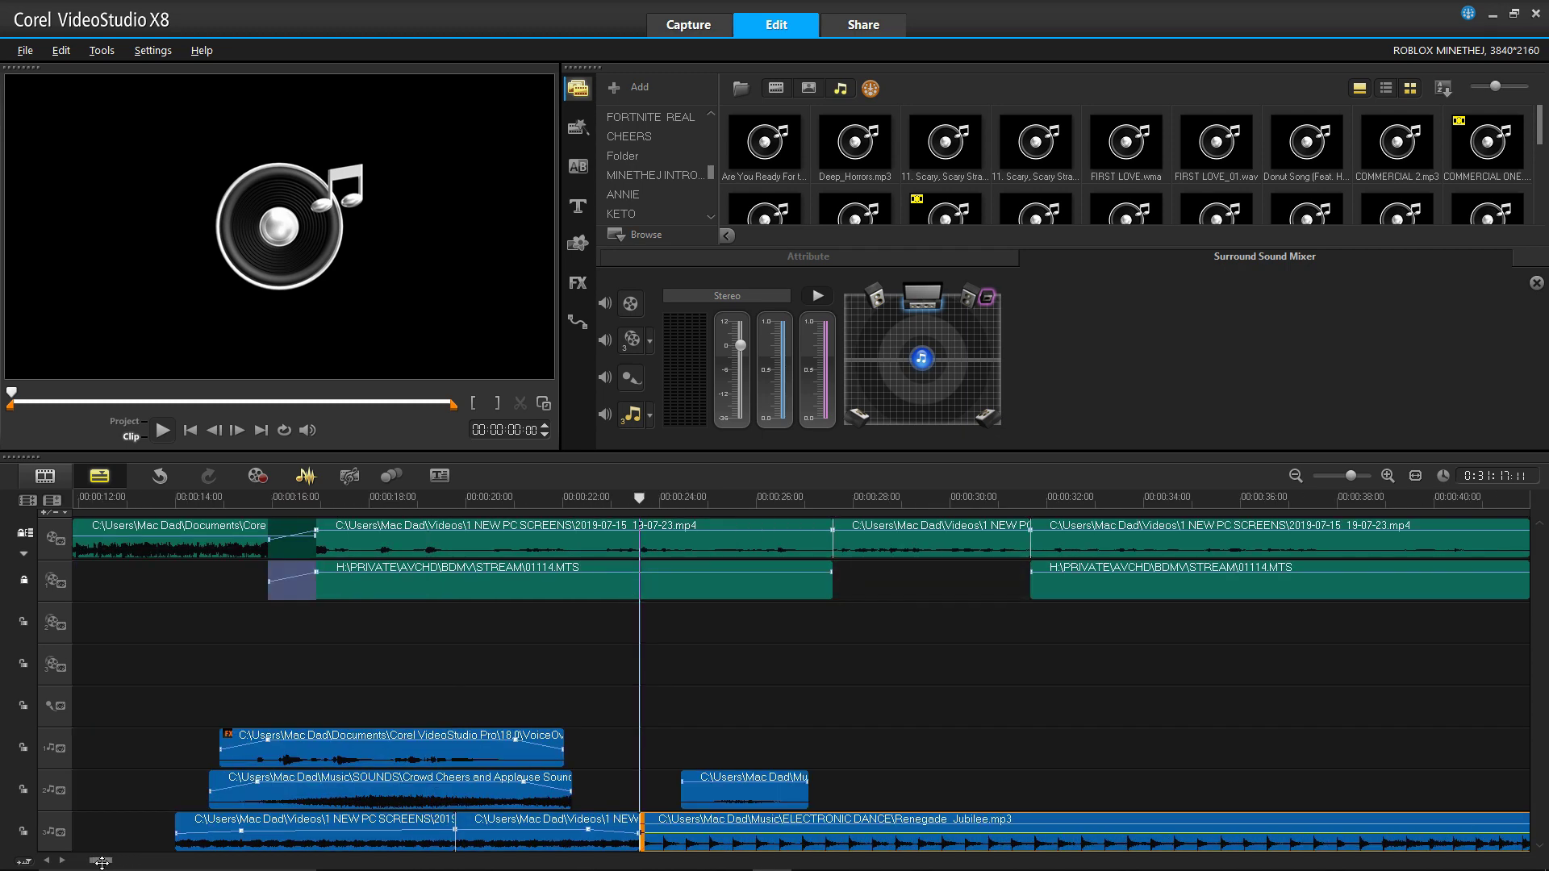
{"action": "left_click", "coordinate": [305, 475]}
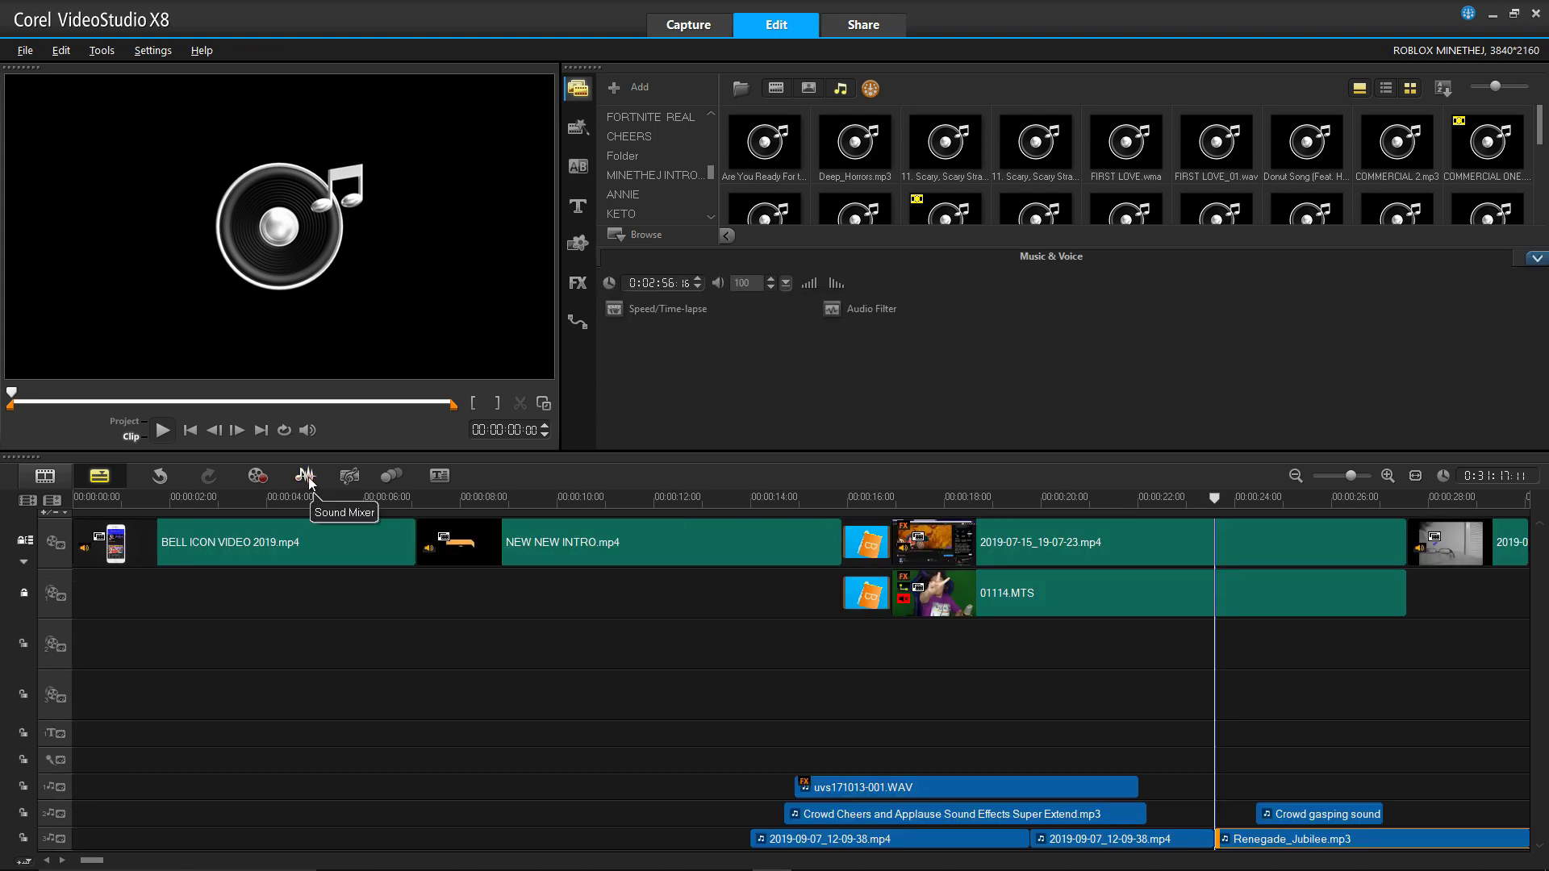
- Play the project from 0:00:21:00 into the eyeglasses clip to check the music's volume
{"action": "left_click", "coordinate": [1091, 687]}
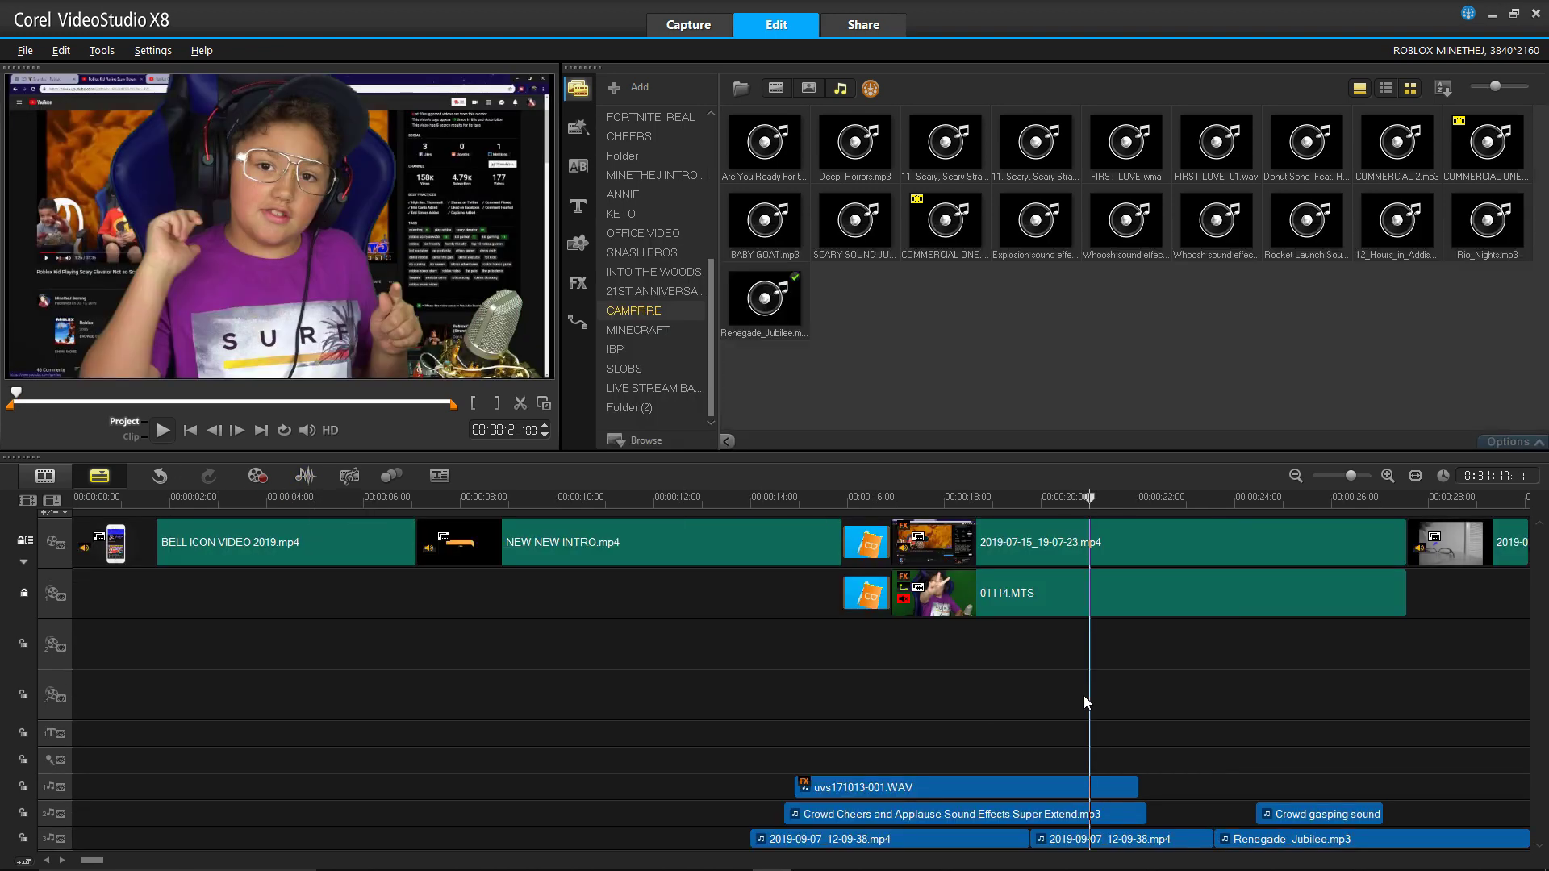
{"action": "left_click", "coordinate": [162, 432]}
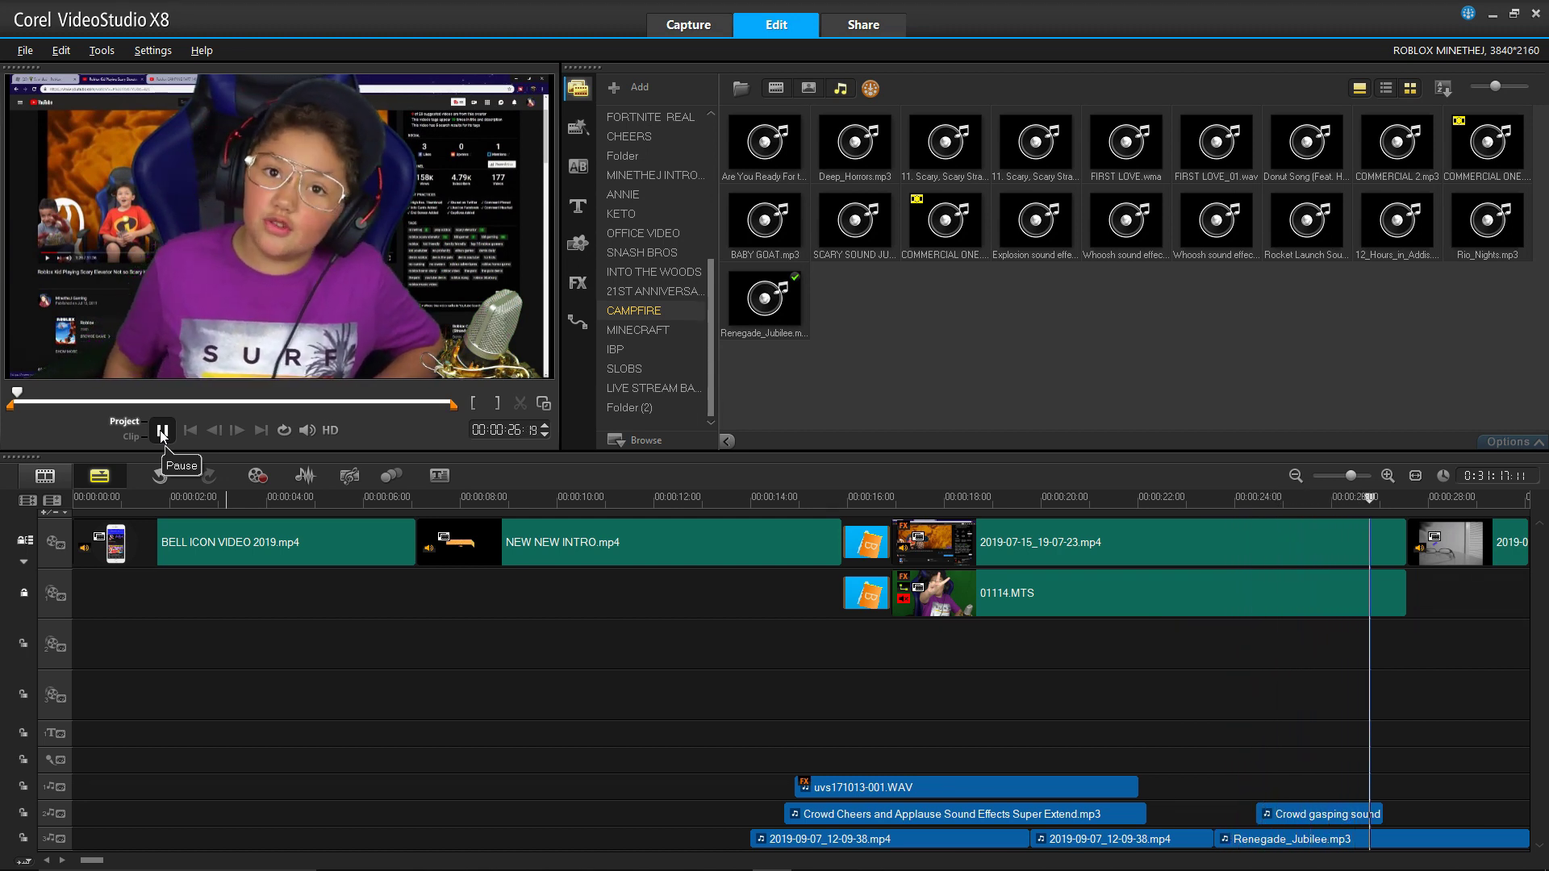
{"action": "left_click", "coordinate": [162, 432]}
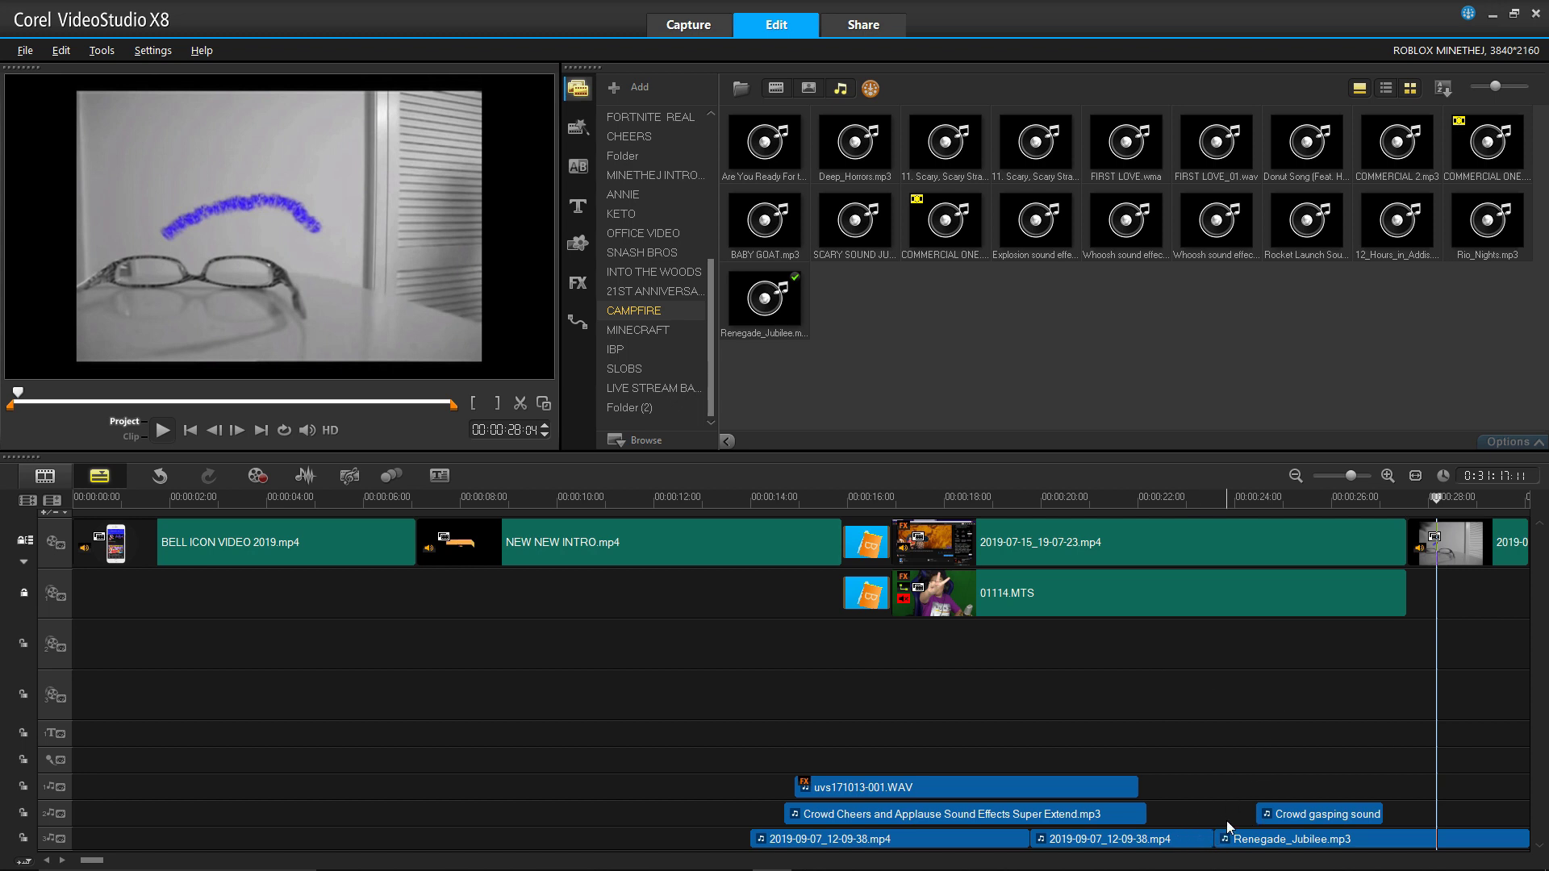
- Move the Crowd gasping sound clip onto the uvs171013-001.WAV track and Renegade_Jubilee.mp3 directly after the Crowd Cheers and Applause clip
{"action": "left_click_drag", "start_coordinate": [1295, 815], "coordinate": [1239, 831]}
{"action": "left_click", "coordinate": [1294, 839]}
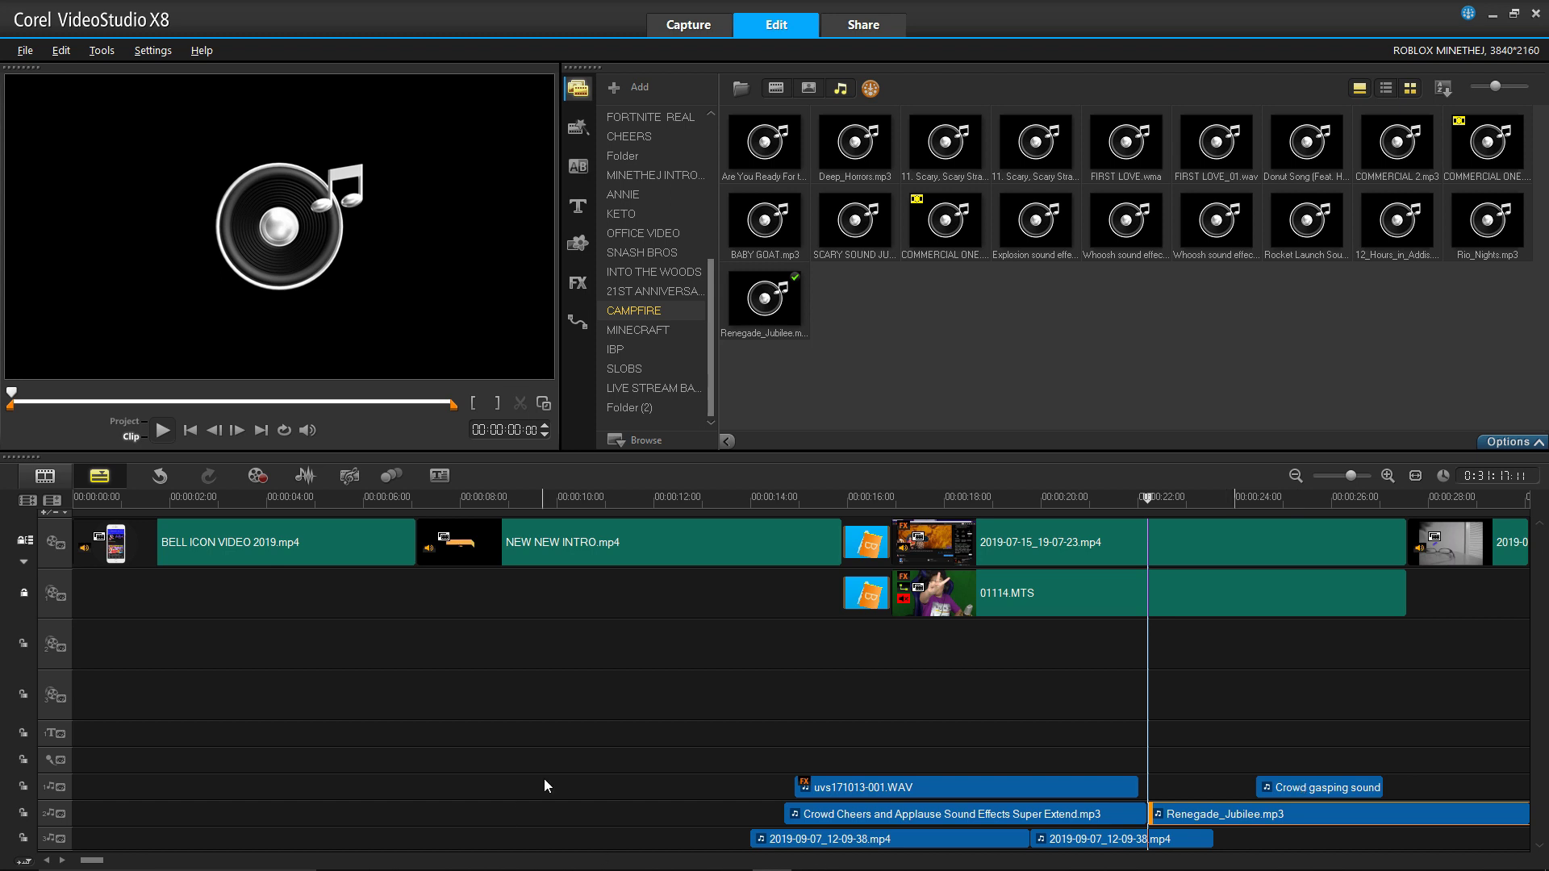
- Play the project from 0:00:20:02 past the eyeglasses clip to check the rearranged audio
{"action": "left_click", "coordinate": [1049, 666]}
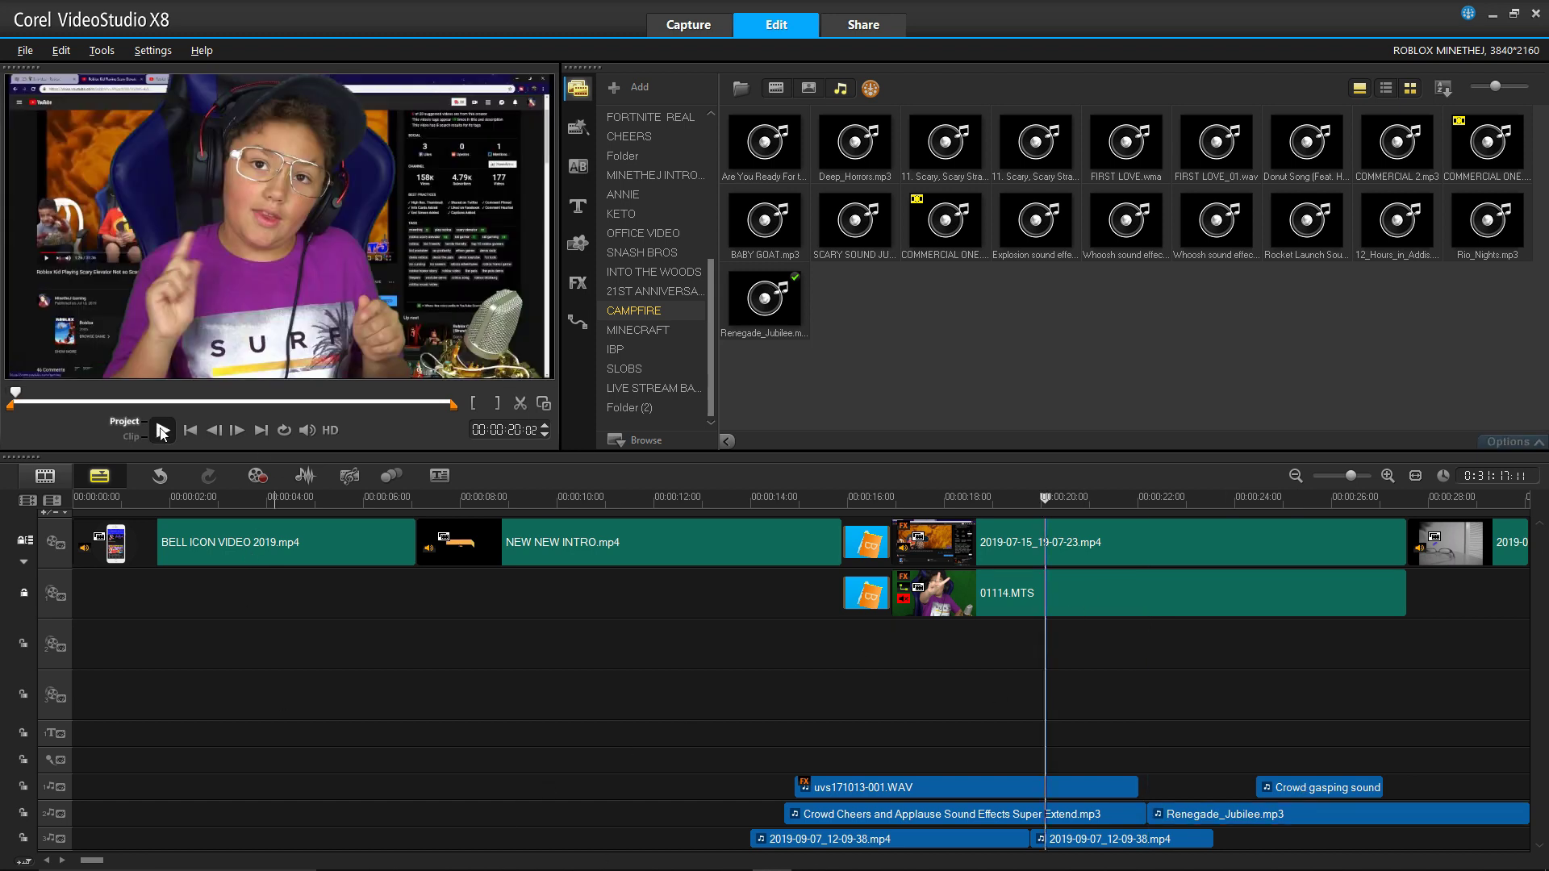
{"action": "left_click", "coordinate": [162, 431]}
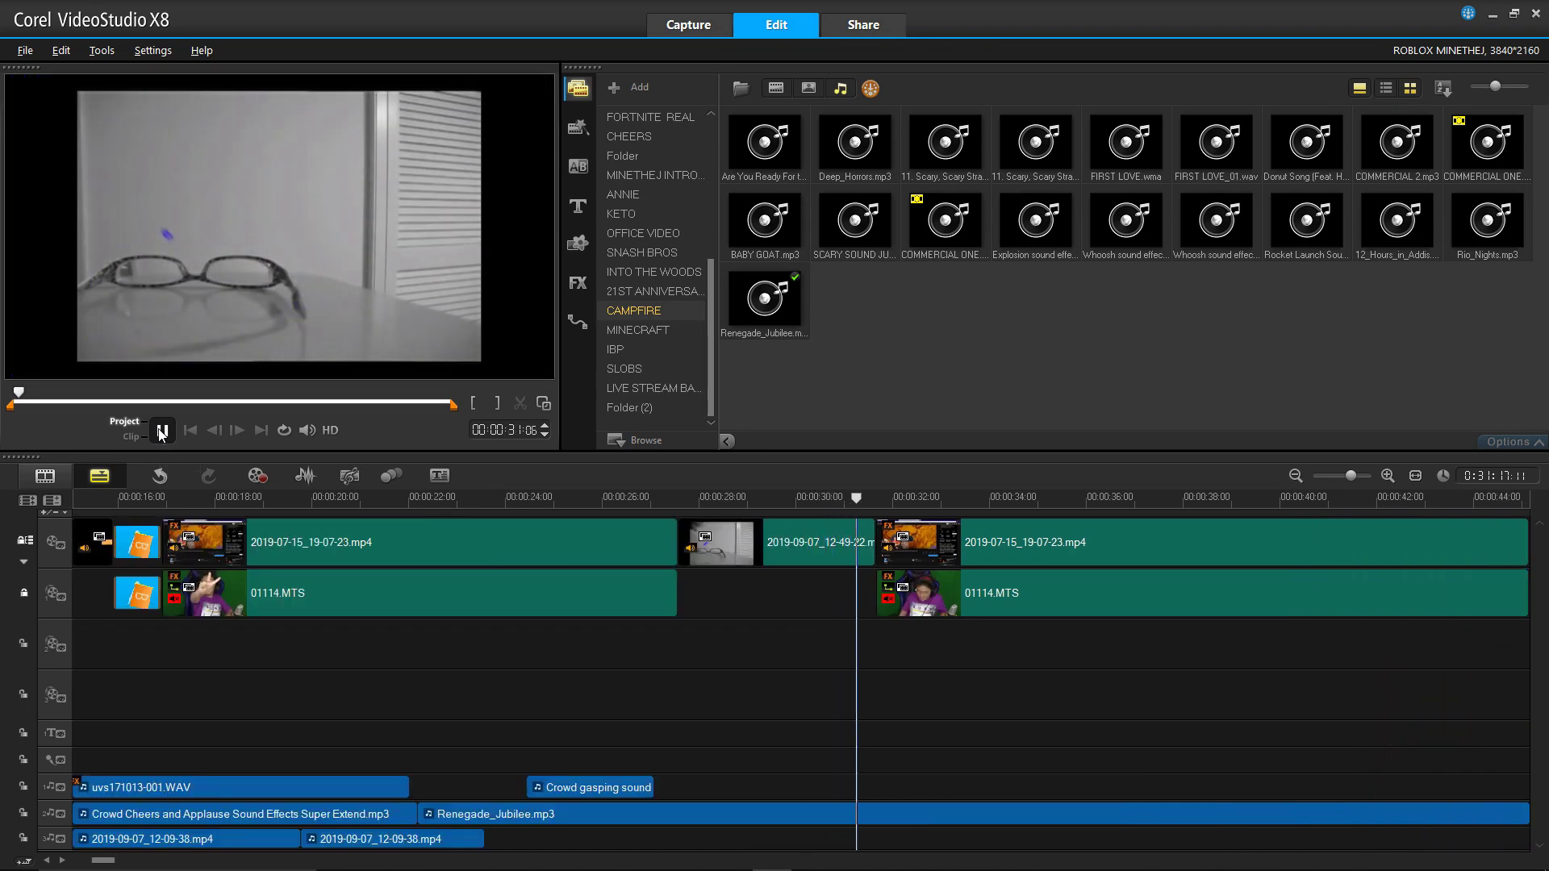
{"action": "left_click", "coordinate": [162, 431]}
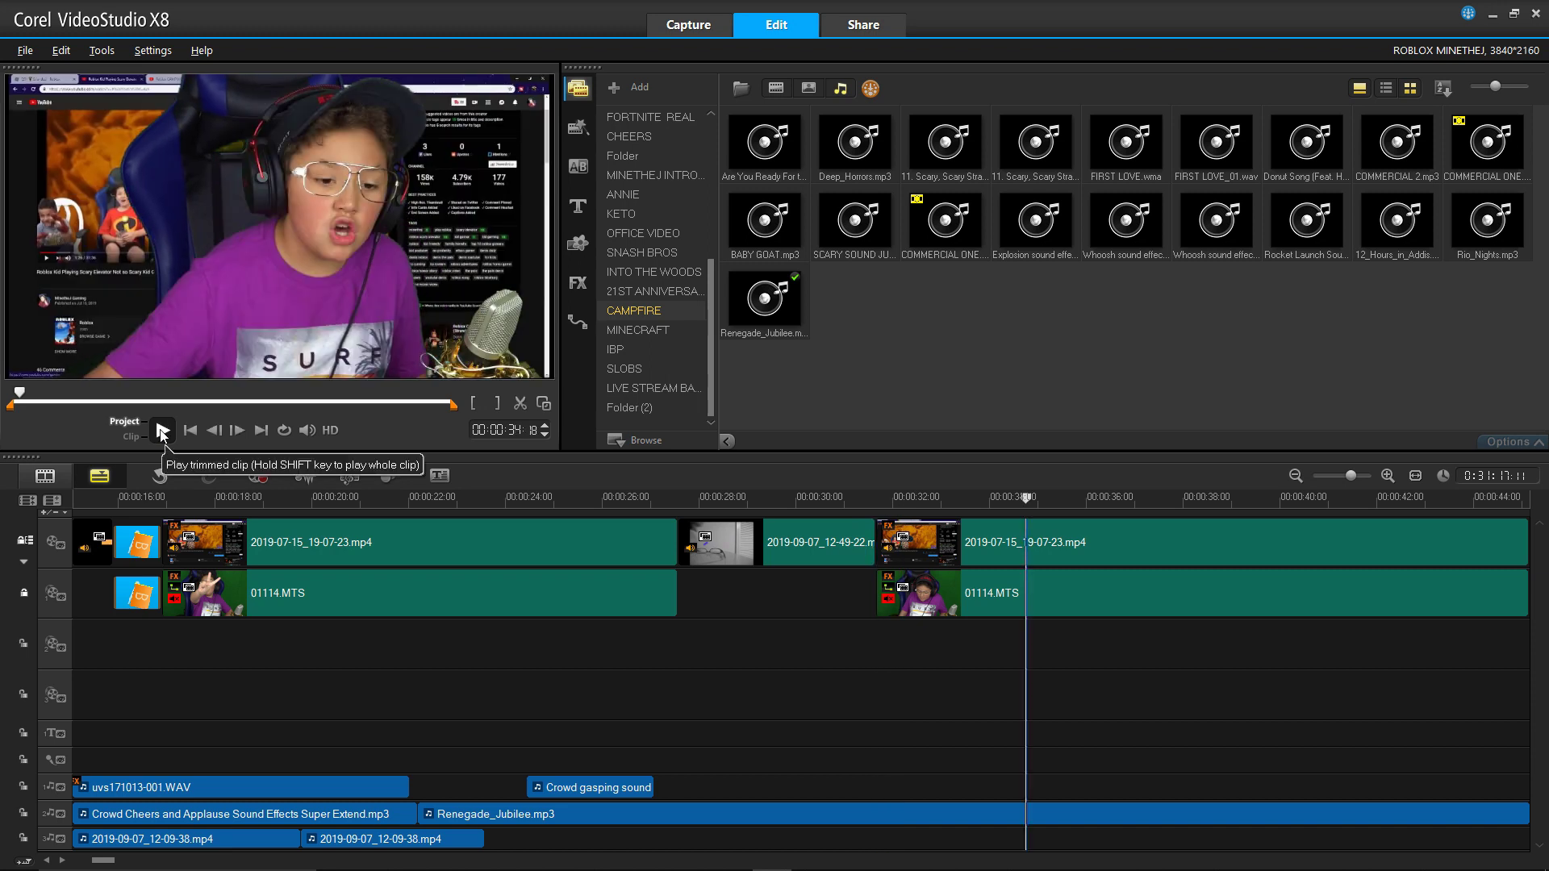